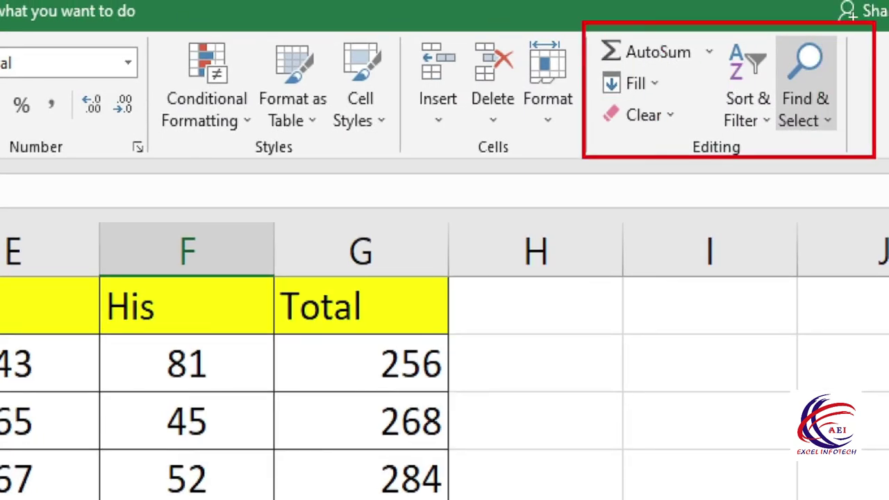
# Step: Select several ranges across the marks table
pyautogui.moveTo(674, 68); pyautogui.dragTo(703, 68)
pyautogui.moveTo(671, 136); pyautogui.dragTo(686, 132)
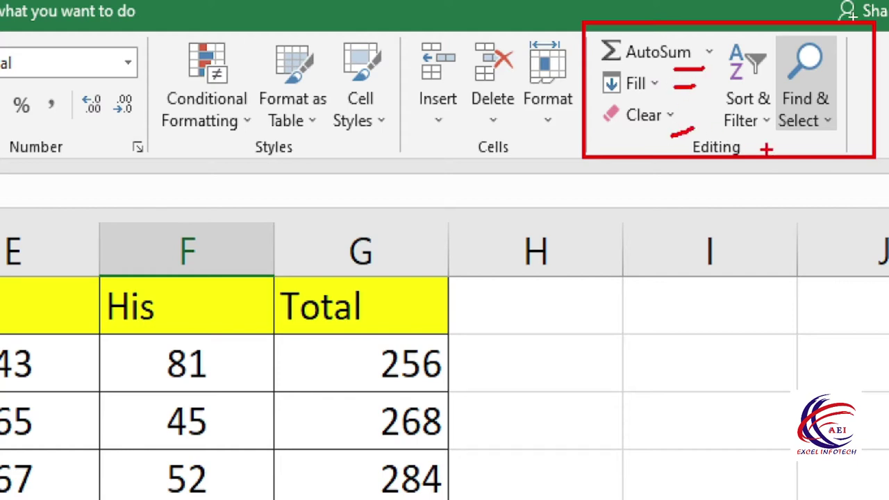
pyautogui.moveTo(822, 142); pyautogui.dragTo(849, 134)
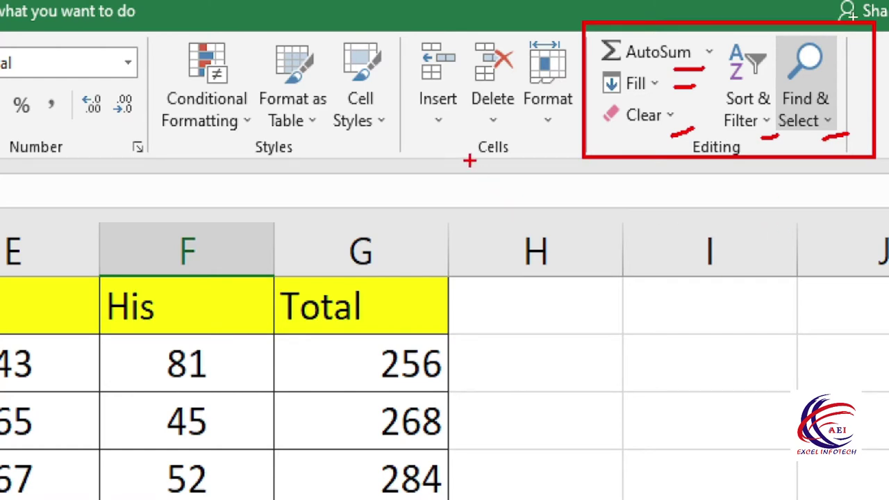
pyautogui.moveTo(462, 155); pyautogui.dragTo(522, 166)
pyautogui.moveTo(489, 132); pyautogui.dragTo(457, 156)
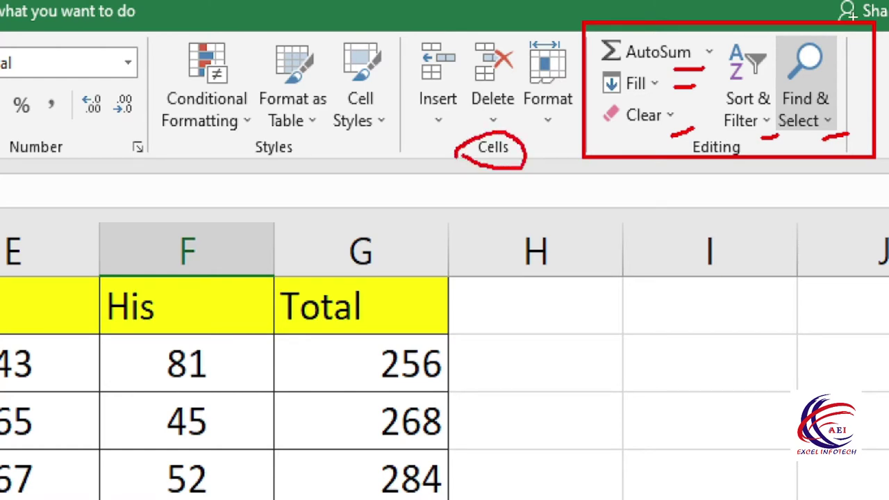
pyautogui.moveTo(232, 135)
pyautogui.mouseDown()
pyautogui.moveTo(321, 151)
pyautogui.moveTo(336, 171)
pyautogui.mouseUp()
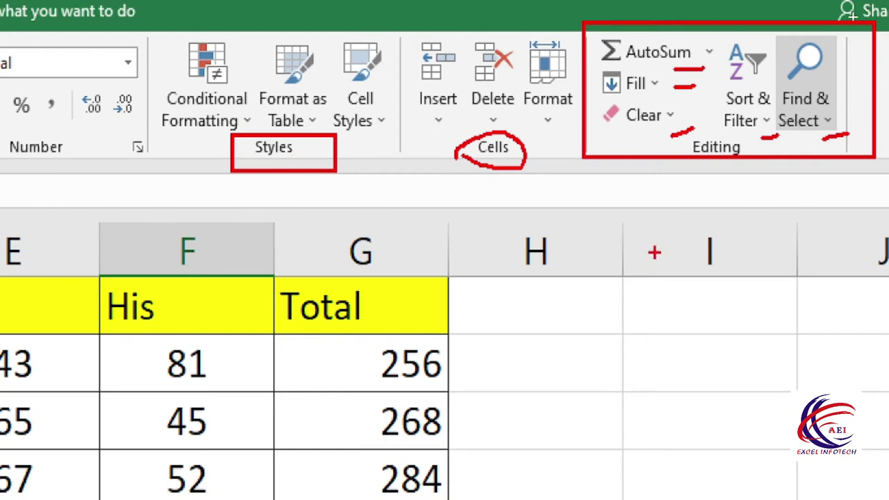
pyautogui.moveTo(690, 132); pyautogui.dragTo(757, 171)
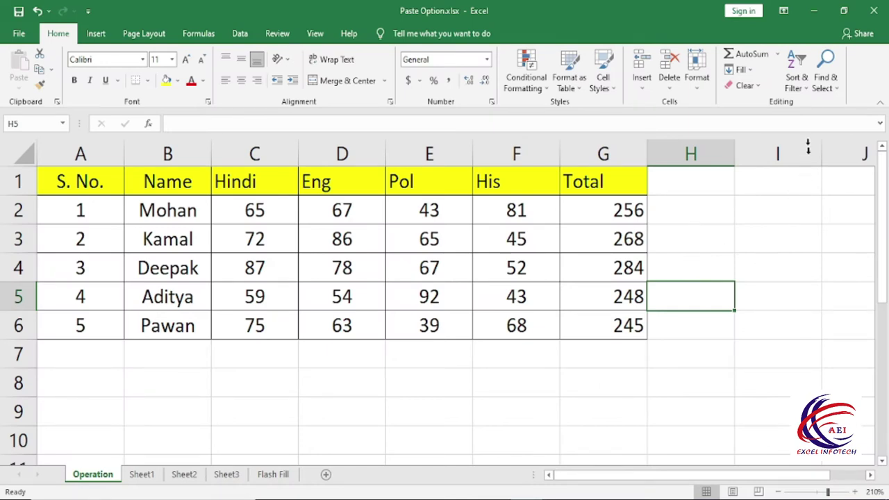
# Step: AutoSum the Hindi marks C2:C6 into C7, giving 358
pyautogui.click(780, 62)
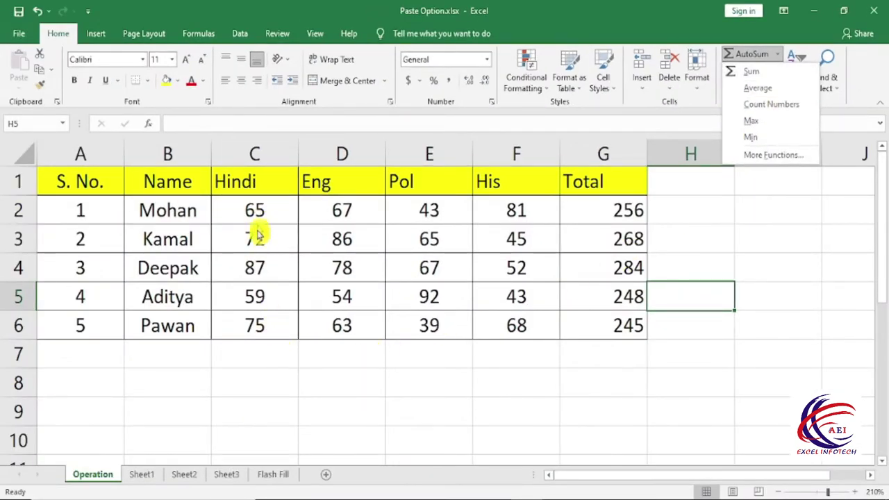
pyautogui.click(253, 353)
pyautogui.click(254, 353)
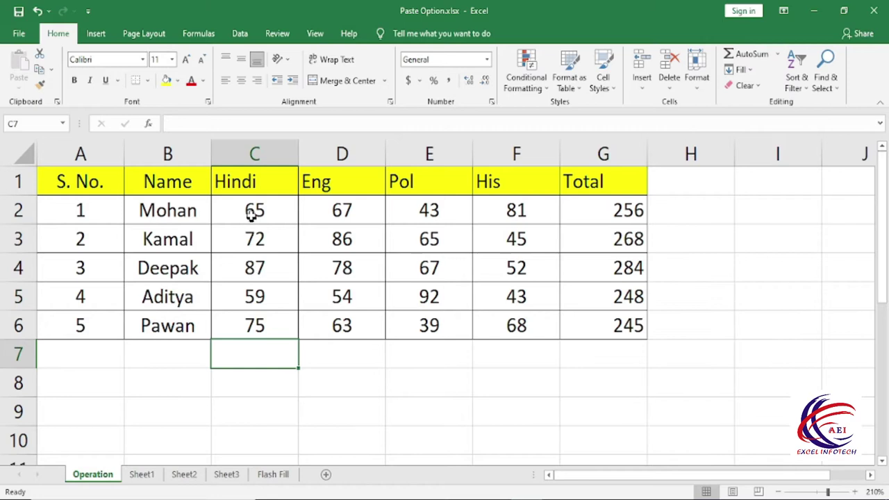
pyautogui.moveTo(252, 216); pyautogui.dragTo(254, 350)
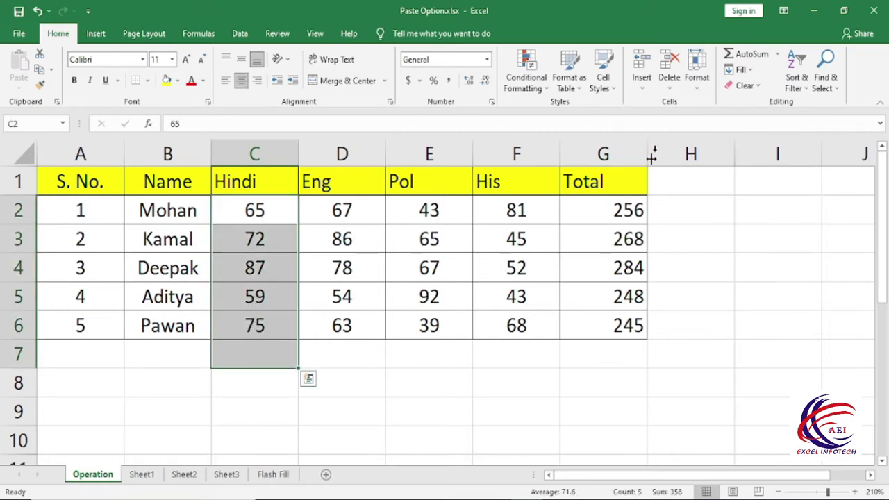
pyautogui.click(736, 54)
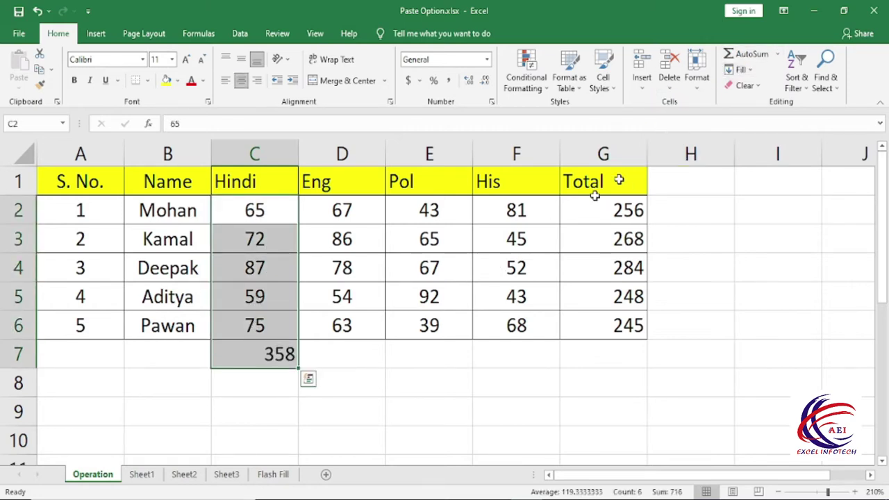
pyautogui.click(269, 359)
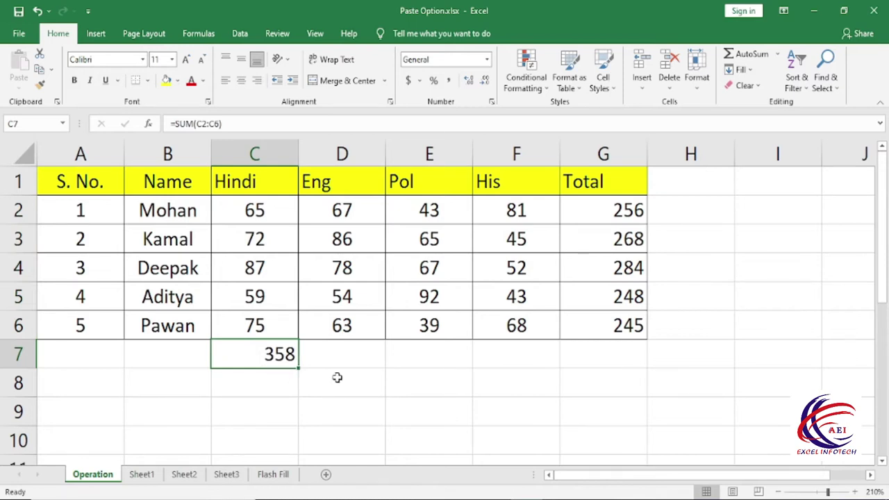
# Step: Average the Eng marks into D7 from the AutoSum list, giving 69.6
pyautogui.moveTo(357, 210); pyautogui.dragTo(365, 369)
pyautogui.click(777, 54)
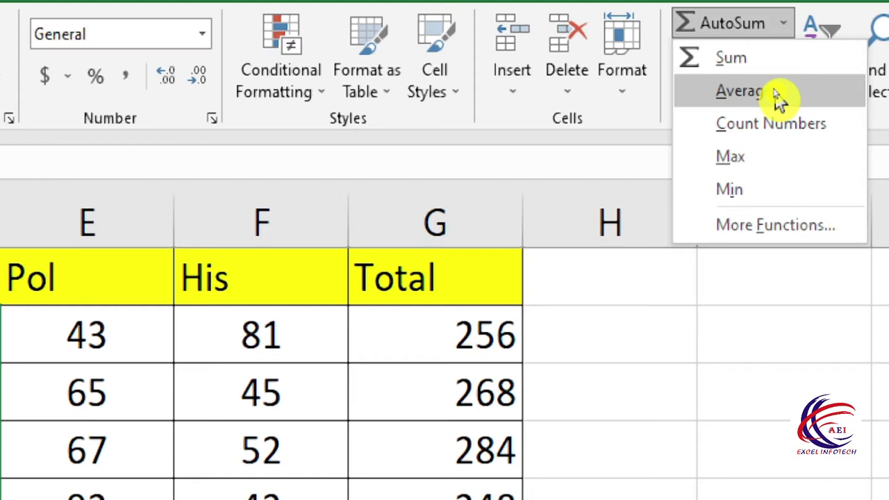
pyautogui.click(779, 97)
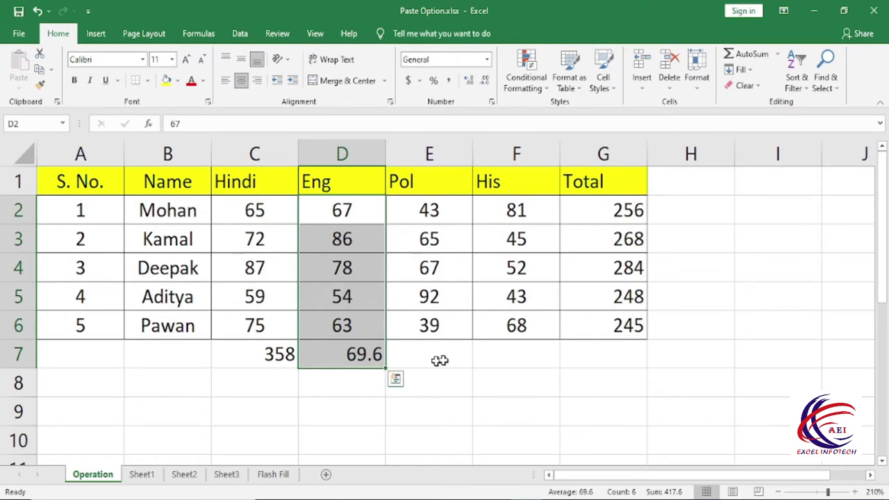
pyautogui.click(782, 60)
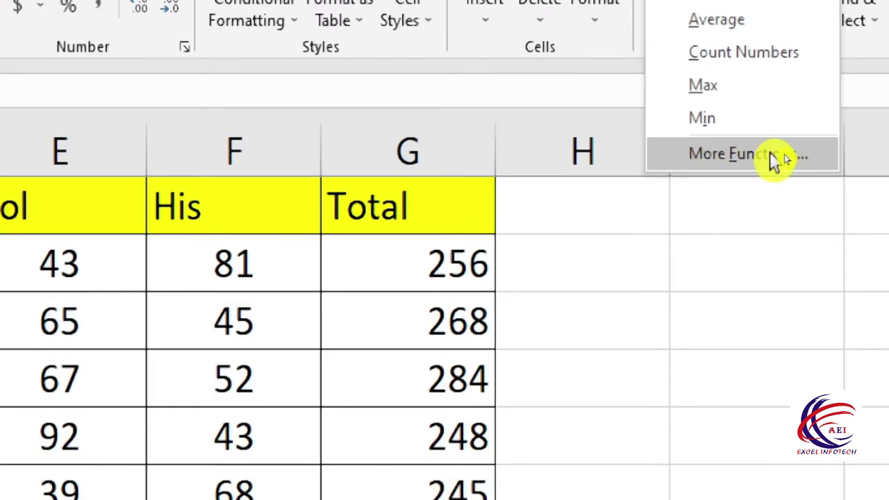
# Step: Browse the All category in More Functions without inserting a function
pyautogui.click(774, 156)
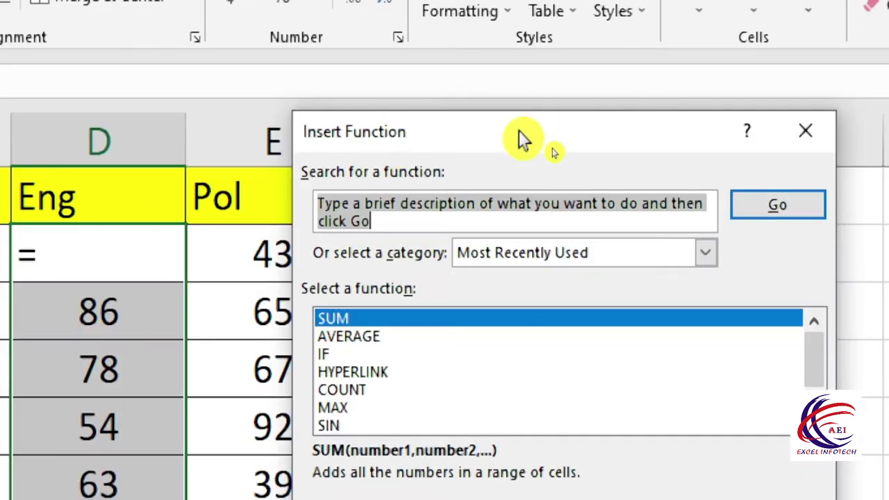
pyautogui.moveTo(519, 133); pyautogui.dragTo(457, 40)
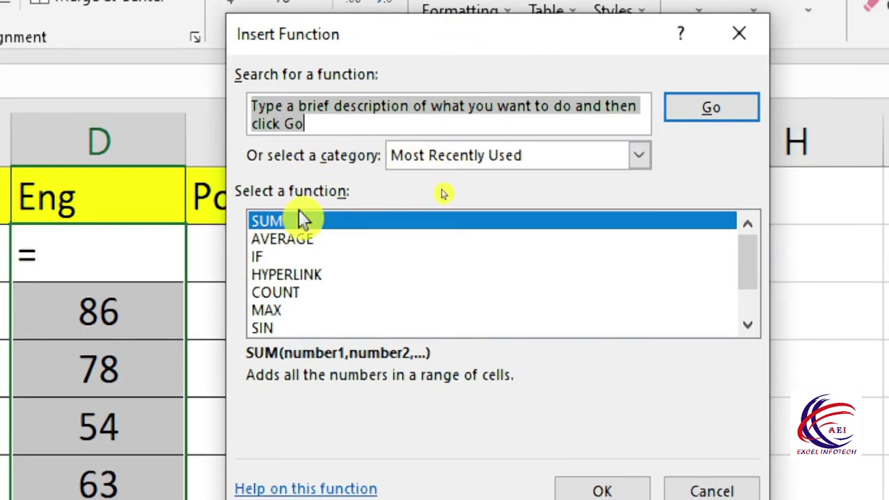
pyautogui.scroll(-1, 753, 289)
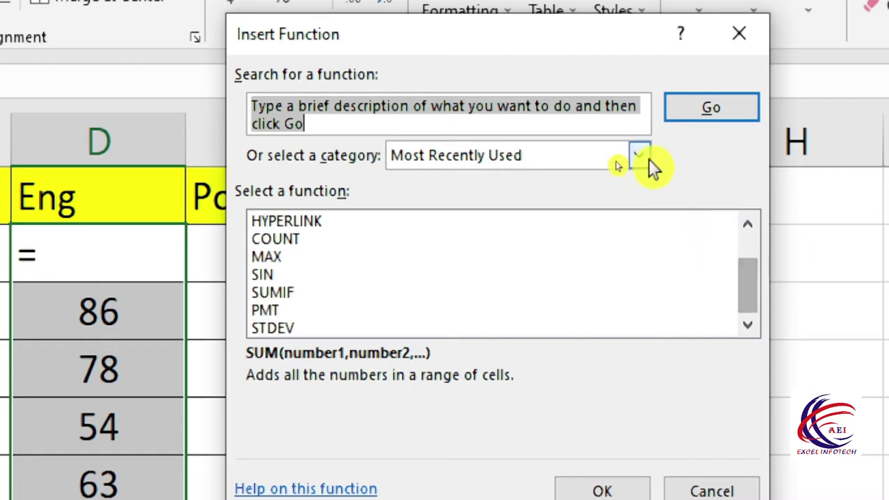
pyautogui.click(639, 156)
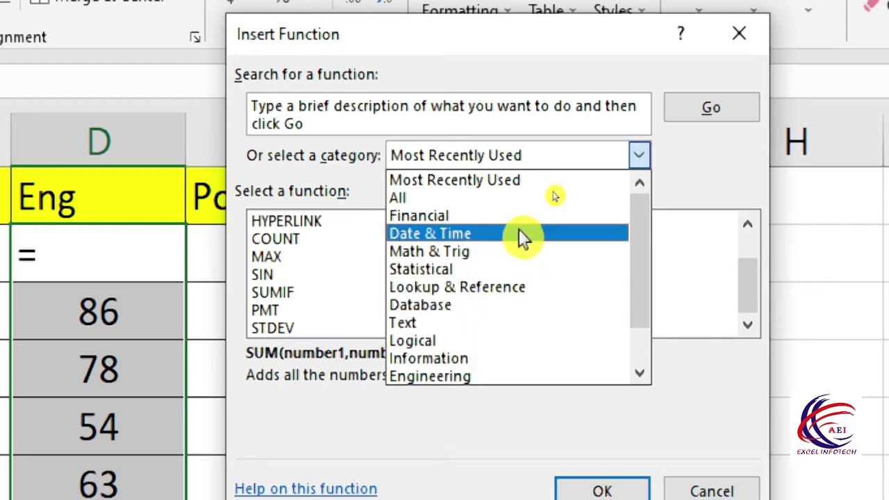
pyautogui.click(463, 198)
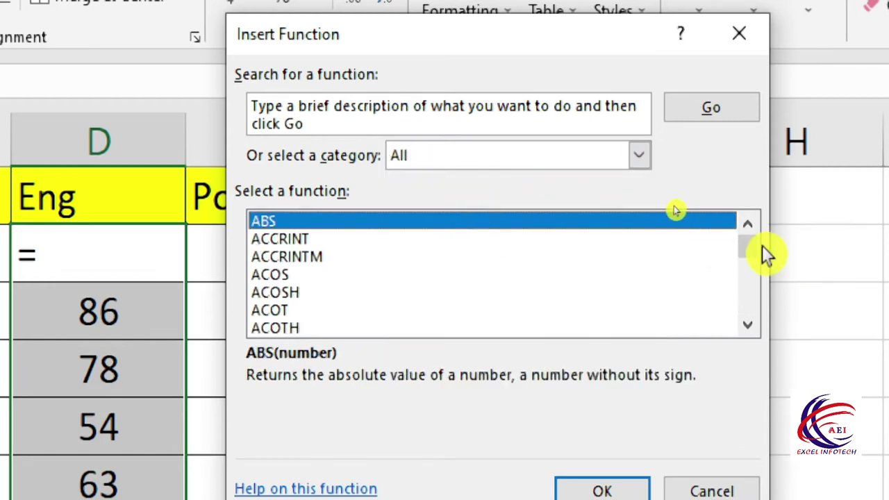
pyautogui.moveTo(753, 248); pyautogui.dragTo(737, 306)
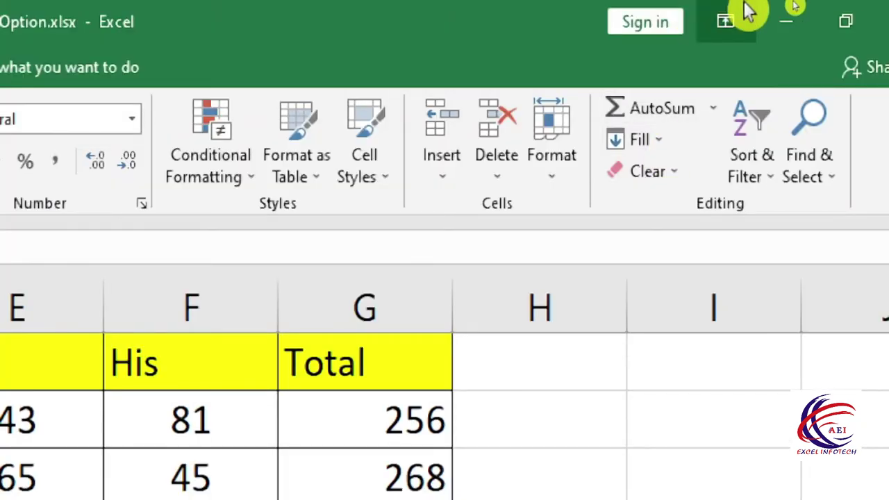
# Step: Delete the SUM totals from G3:G6
pyautogui.click(659, 140)
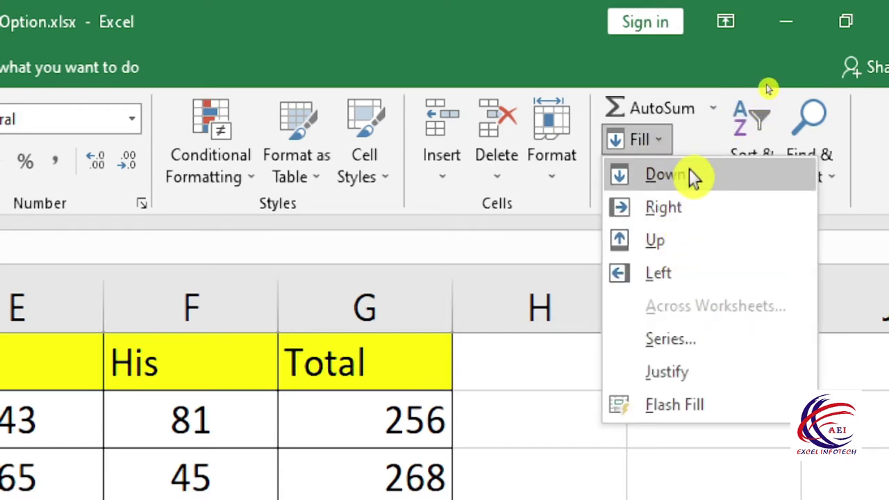
pyautogui.click(691, 209)
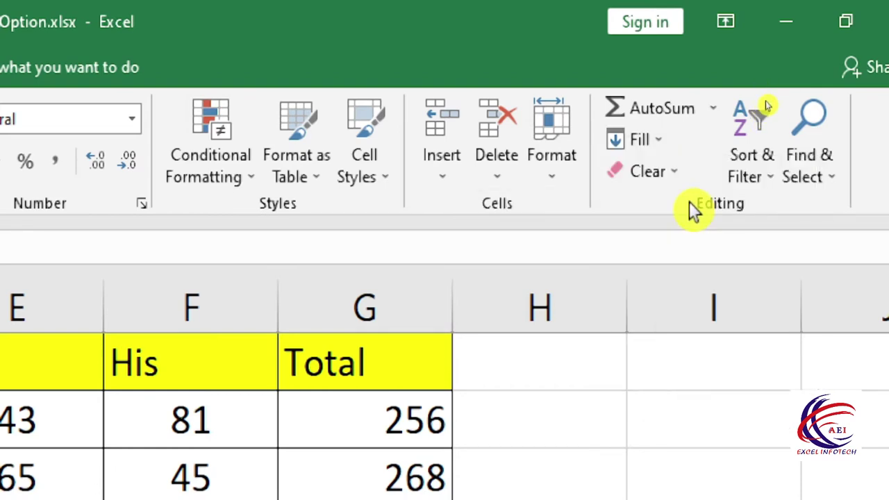
pyautogui.moveTo(600, 240); pyautogui.dragTo(625, 330)
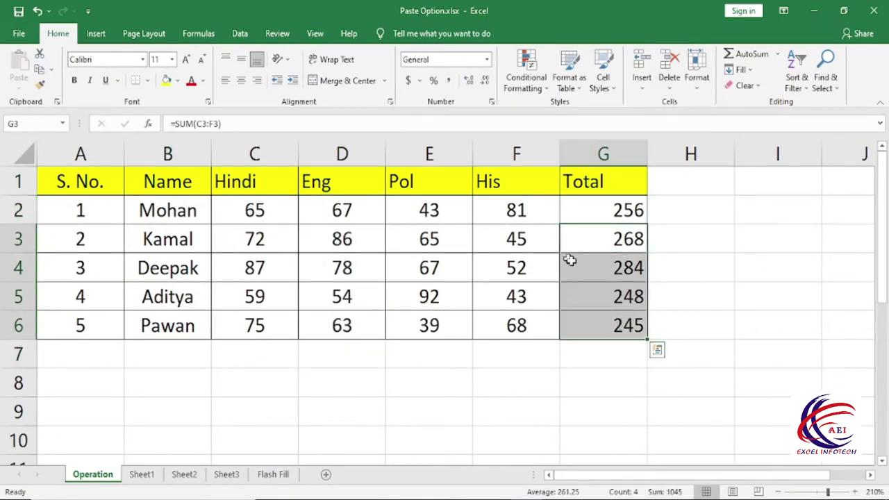
pyautogui.click(230, 125)
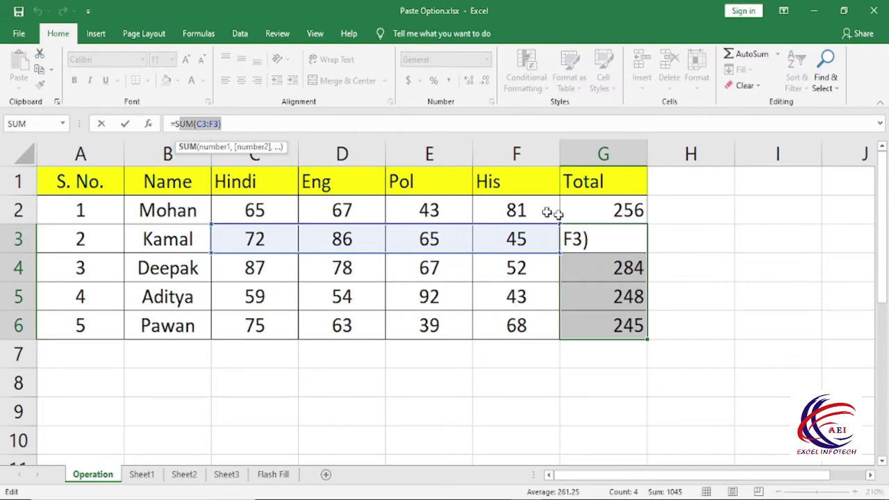
pyautogui.click(625, 293)
pyautogui.moveTo(623, 245); pyautogui.dragTo(622, 333)
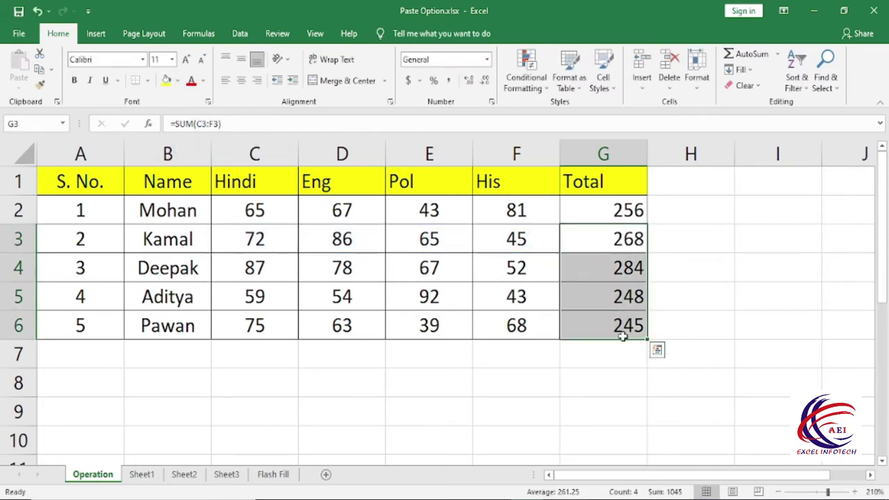
pyautogui.press('Delete')
pyautogui.click(665, 294)
# Step: Fill G2's SUM formula down through G6, restoring totals 268, 284, 248 and 245
pyautogui.moveTo(621, 208); pyautogui.dragTo(621, 329)
pyautogui.click(628, 215)
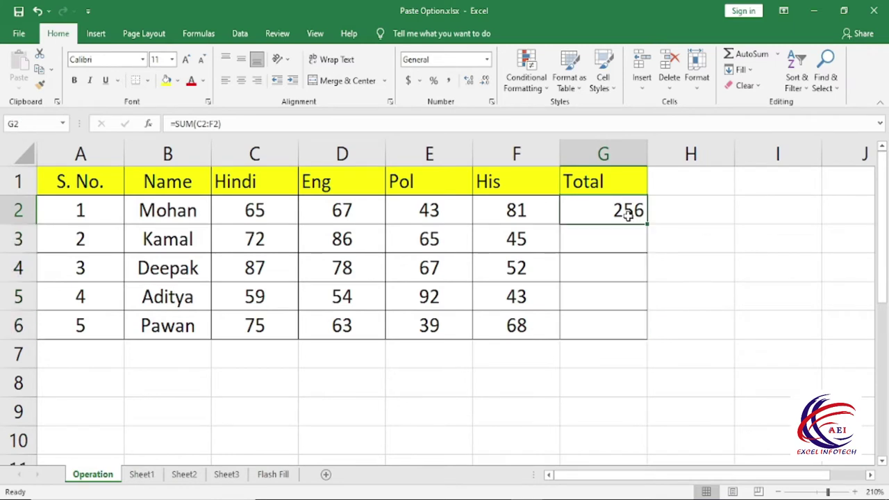
pyautogui.click(616, 242)
pyautogui.click(613, 270)
pyautogui.click(610, 292)
pyautogui.click(612, 322)
pyautogui.moveTo(616, 214); pyautogui.dragTo(615, 323)
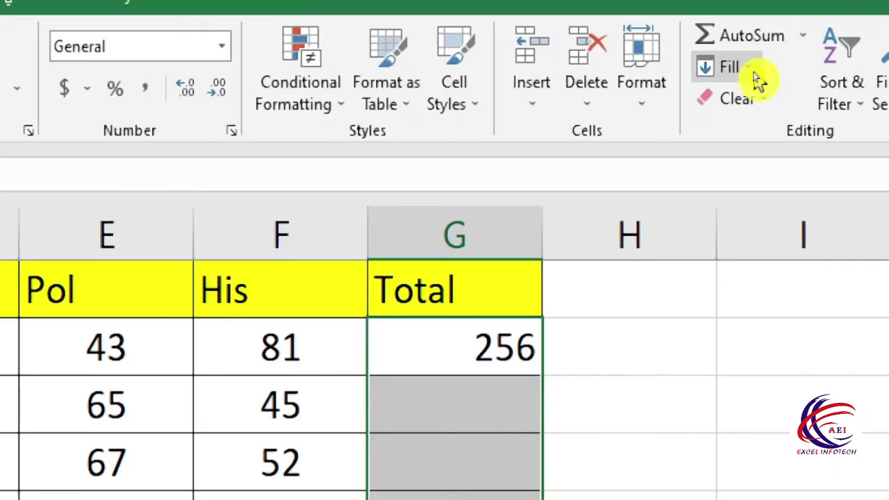
pyautogui.click(754, 74)
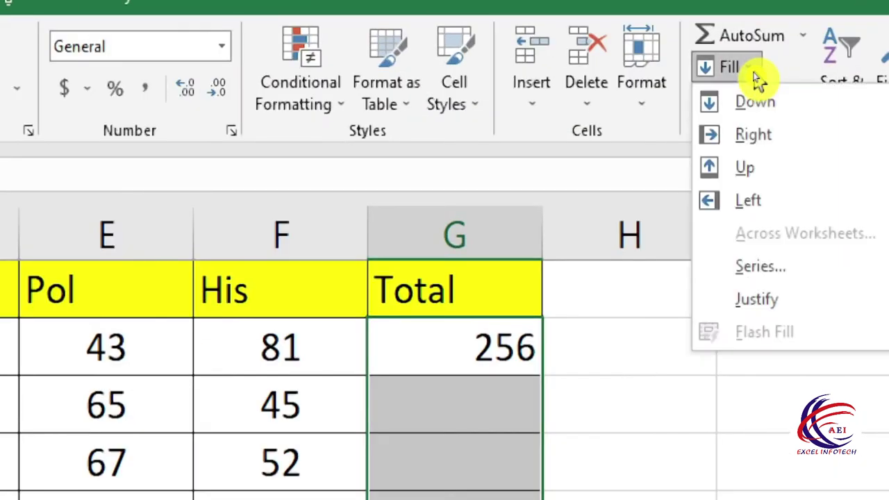
pyautogui.click(800, 97)
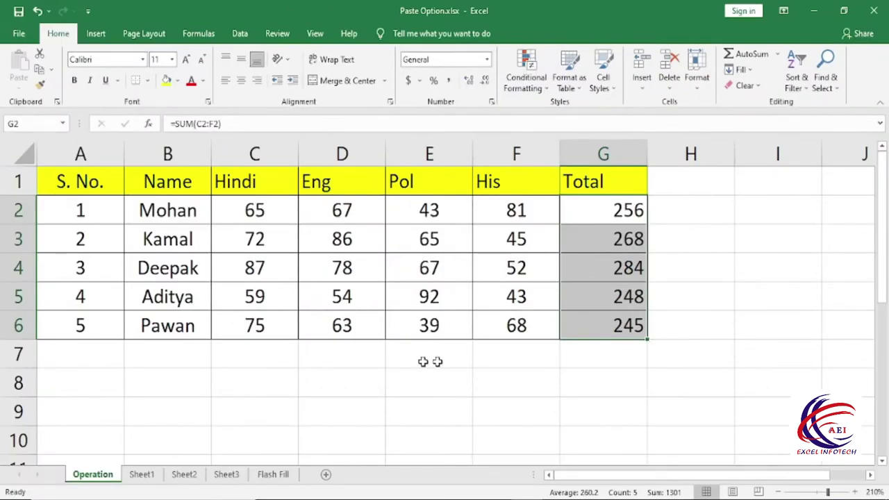
pyautogui.scroll(-1, 410, 372)
pyautogui.click(187, 359)
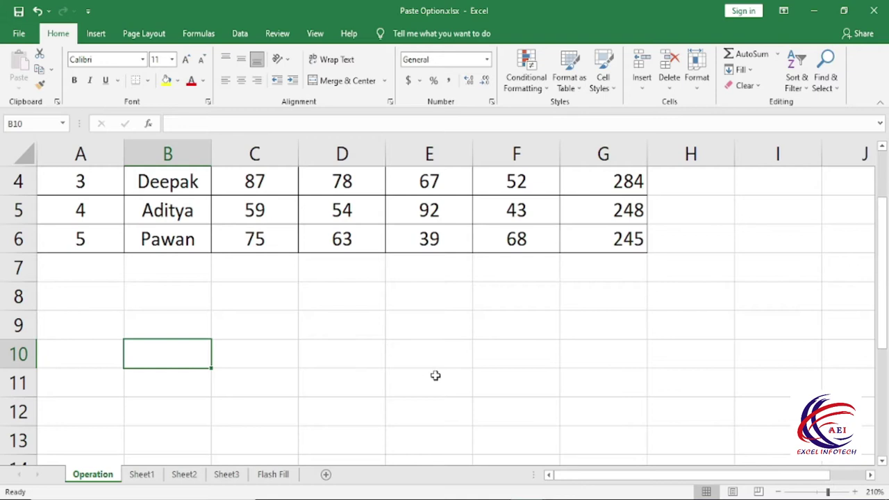
# Step: Enter 1 in B10, fill it right through H10, then delete the 1s
pyautogui.write('1')
pyautogui.hotkey('ctrl', 'Return')
pyautogui.moveTo(190, 351); pyautogui.dragTo(656, 355)
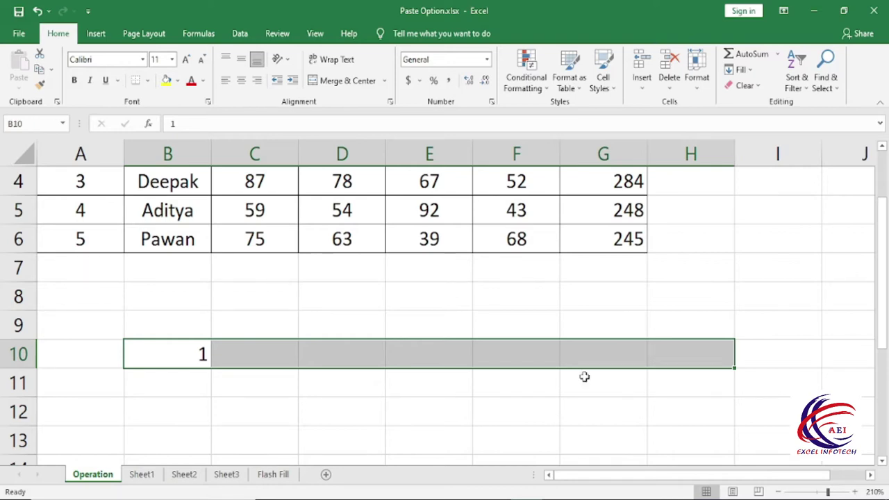
pyautogui.click(740, 69)
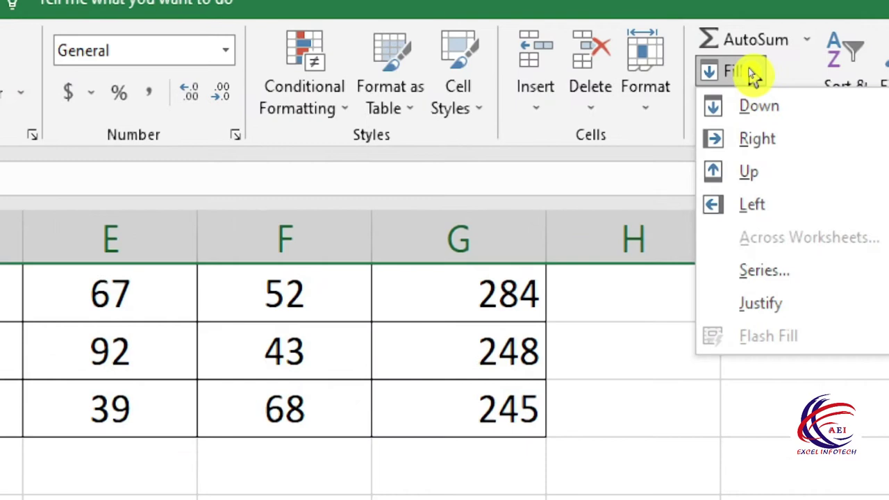
pyautogui.click(753, 138)
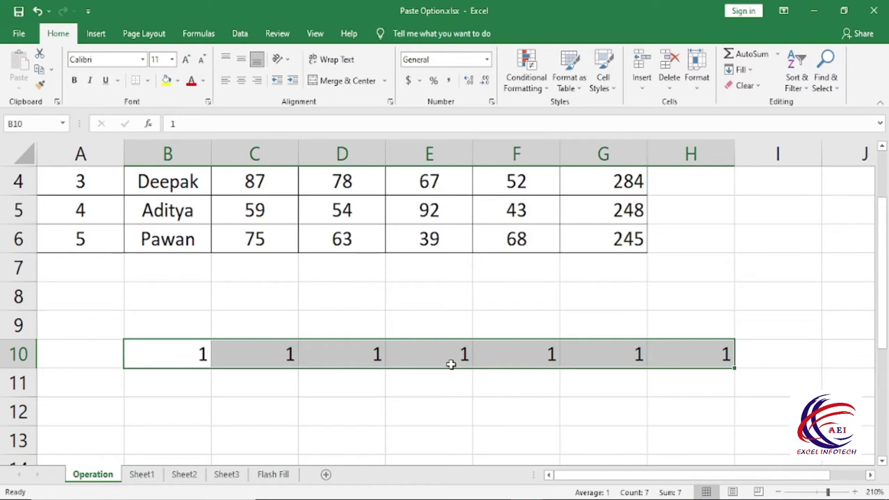
pyautogui.press('Delete')
pyautogui.click(337, 299)
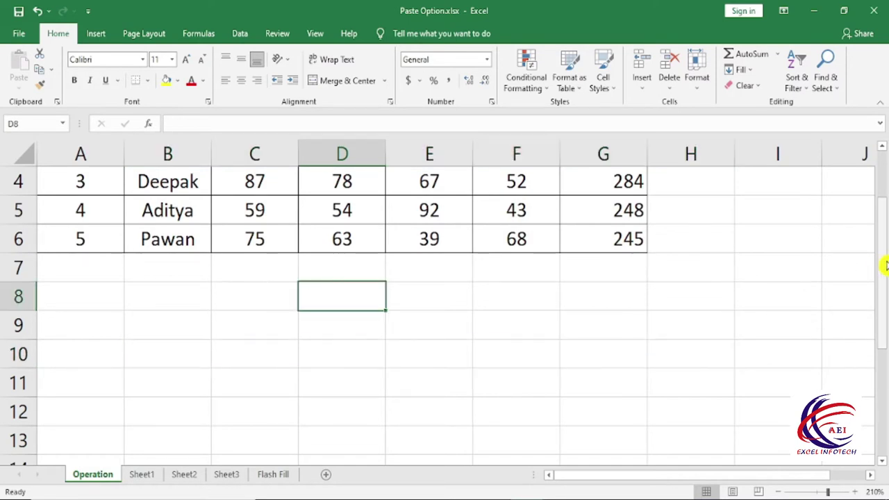
# Step: Insert a SUM of the Hindi marks into C7 with Alt+=
pyautogui.moveTo(883, 262); pyautogui.dragTo(881, 221)
pyautogui.click(254, 351)
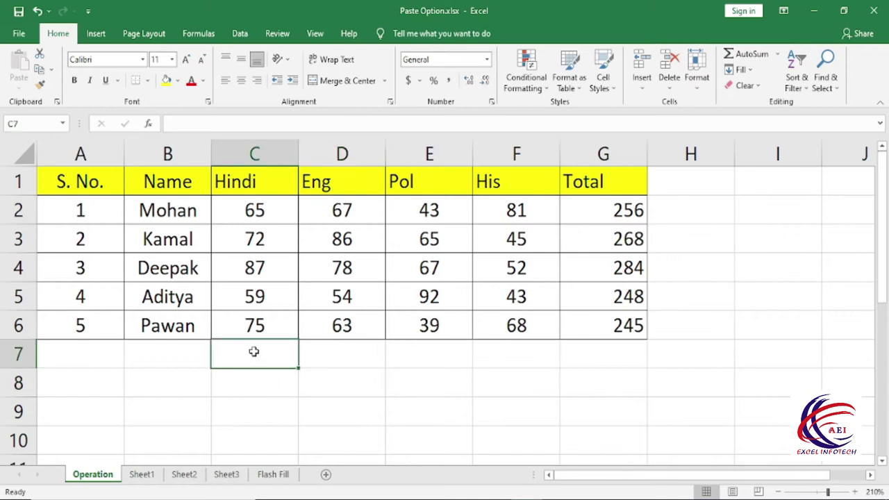
pyautogui.hotkey('alt', '=')
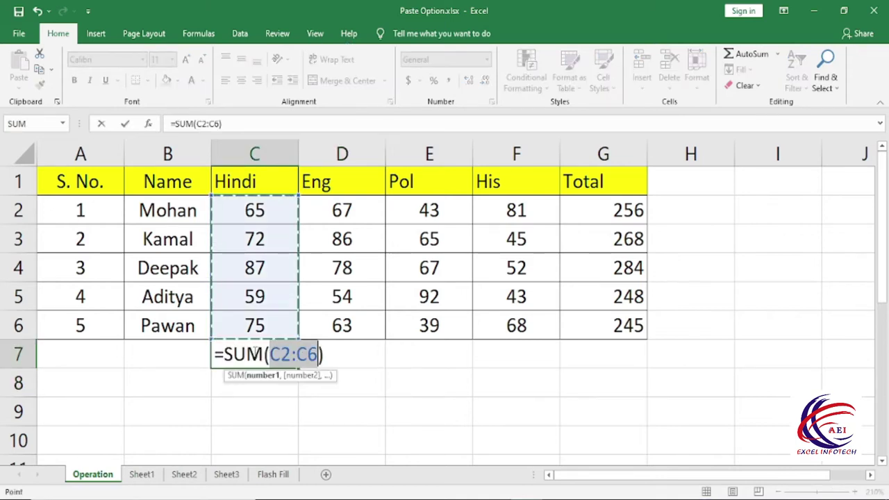
pyautogui.press('Return')
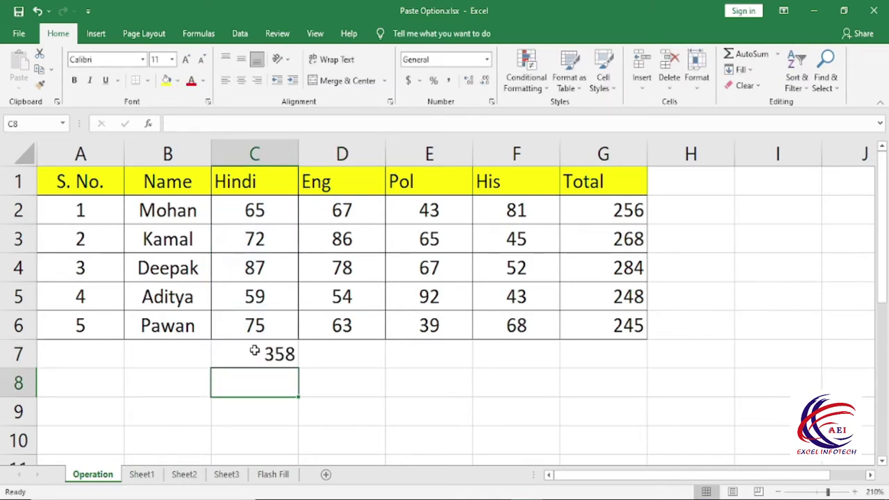
pyautogui.click(255, 351)
# Step: Fill the C7 total right through G7, then delete row 7's totals
pyautogui.moveTo(258, 355); pyautogui.dragTo(602, 345)
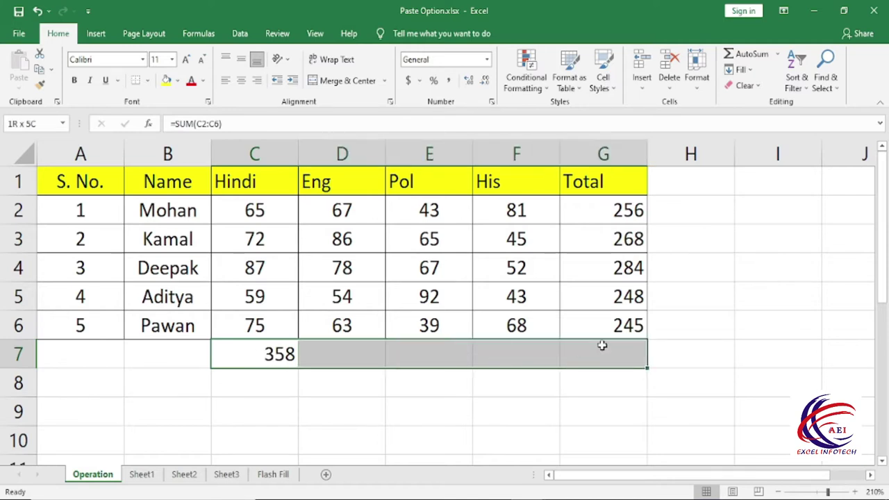
pyautogui.click(753, 73)
pyautogui.click(764, 104)
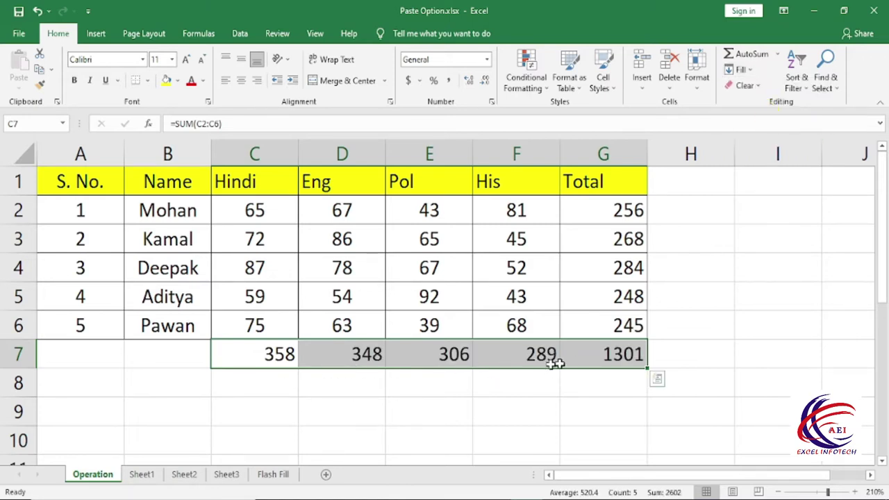
pyautogui.press('Delete')
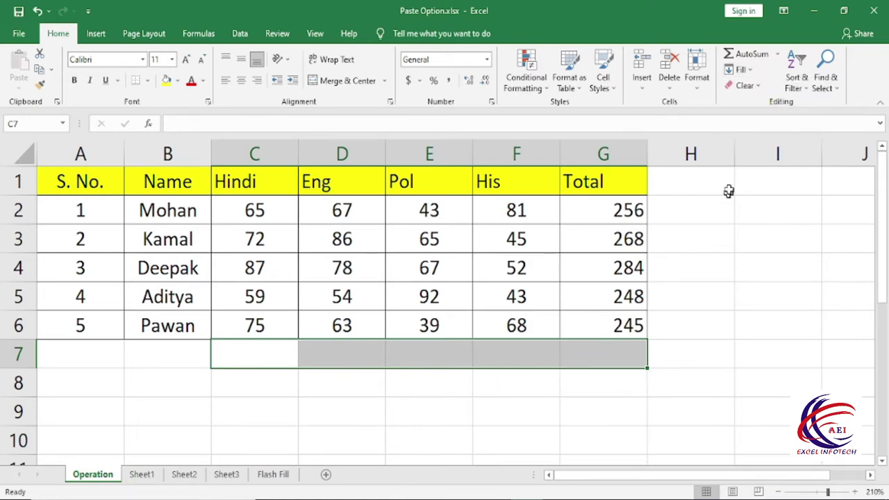
pyautogui.click(742, 69)
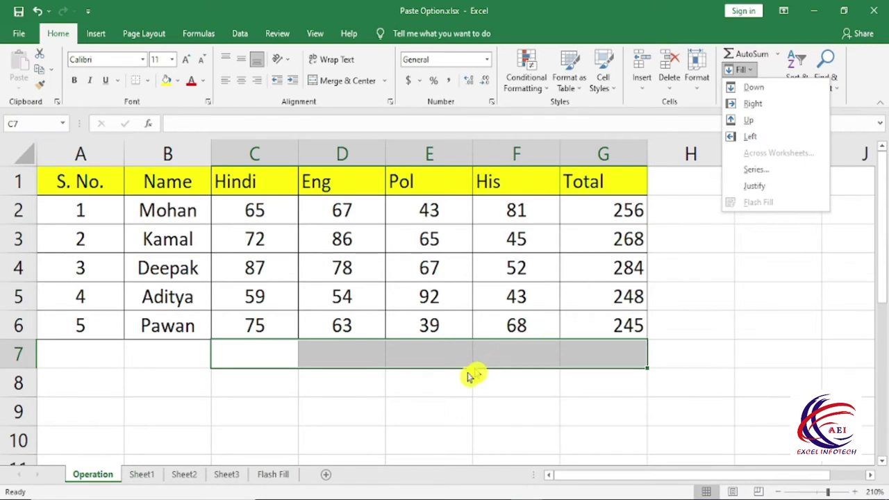
pyautogui.click(397, 399)
# Step: Enter 1 in C13, fill it up through C8, then clear C8:C13
pyautogui.scroll(-2, 389, 392)
pyautogui.click(233, 344)
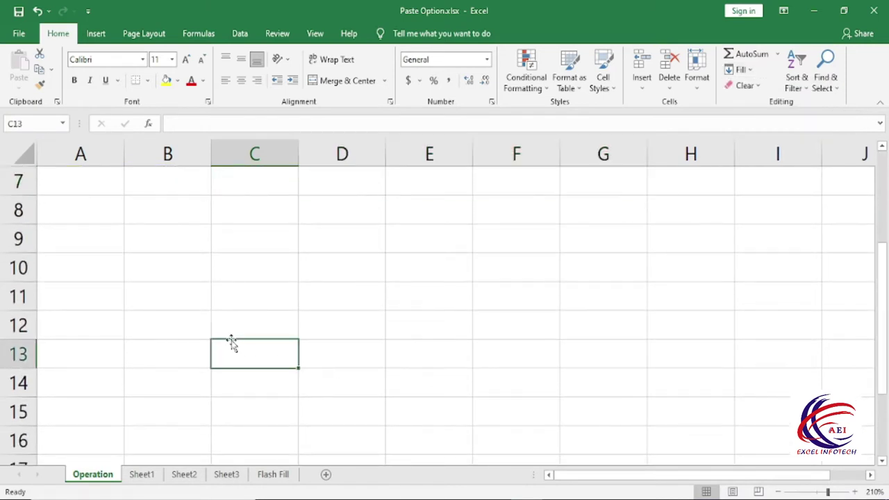
pyautogui.write('1')
pyautogui.press('Return')
pyautogui.moveTo(240, 343); pyautogui.dragTo(258, 206)
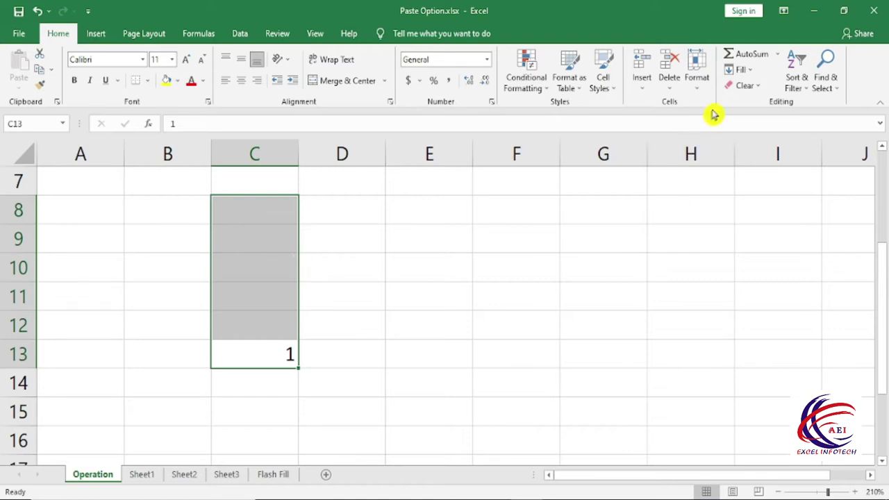
pyautogui.click(742, 70)
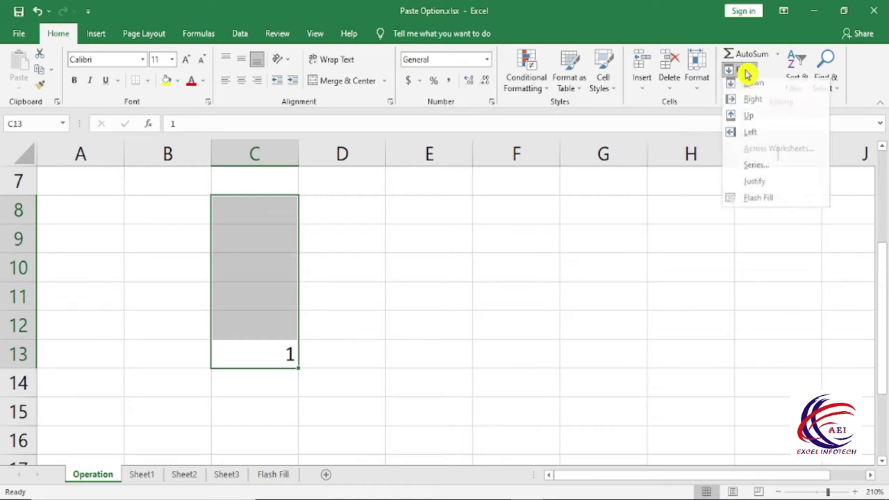
pyautogui.click(775, 125)
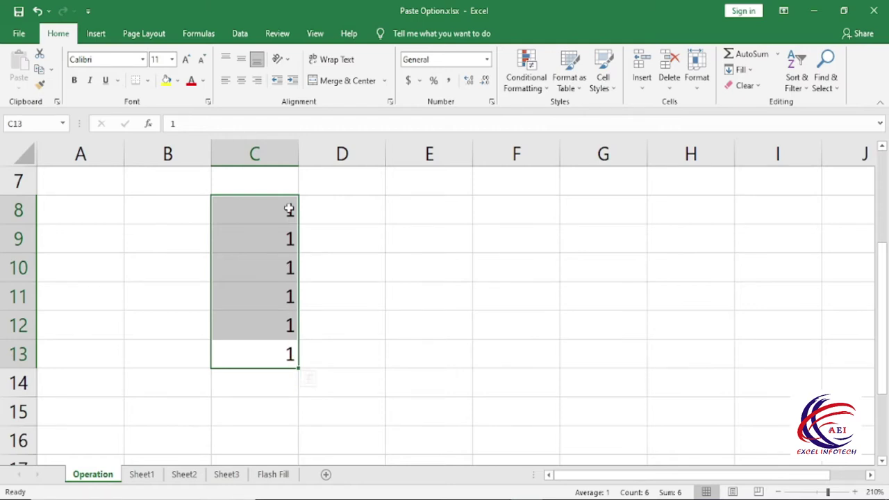
pyautogui.press('Delete')
pyautogui.scroll(2, 673, 200)
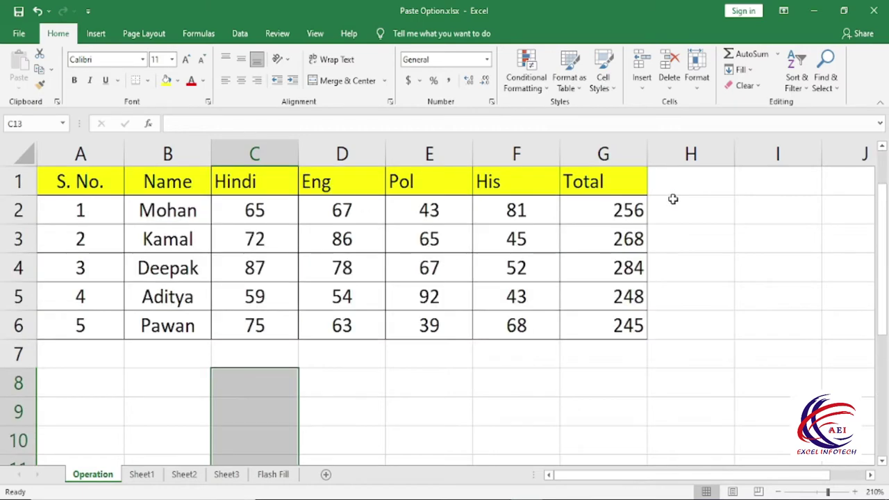
# Step: Browse Sheet1, Sheet2 and Sheet3, then group them with the Operation sheet
pyautogui.click(755, 73)
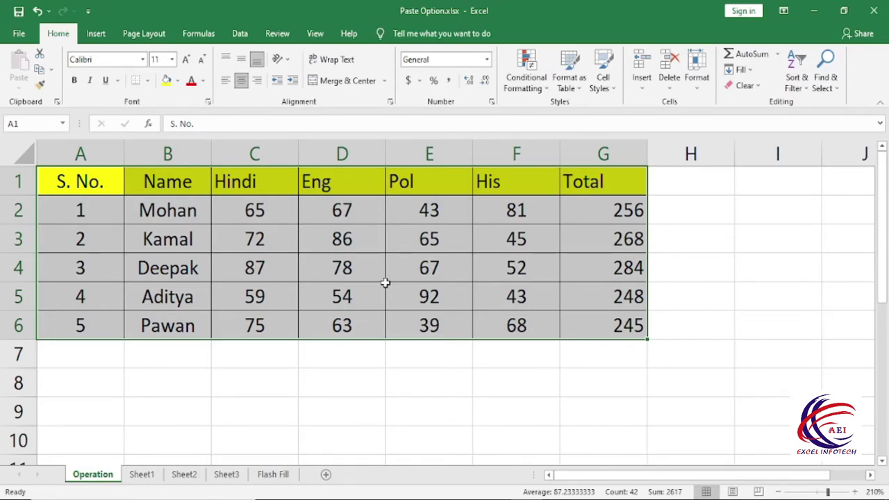
pyautogui.click(142, 476)
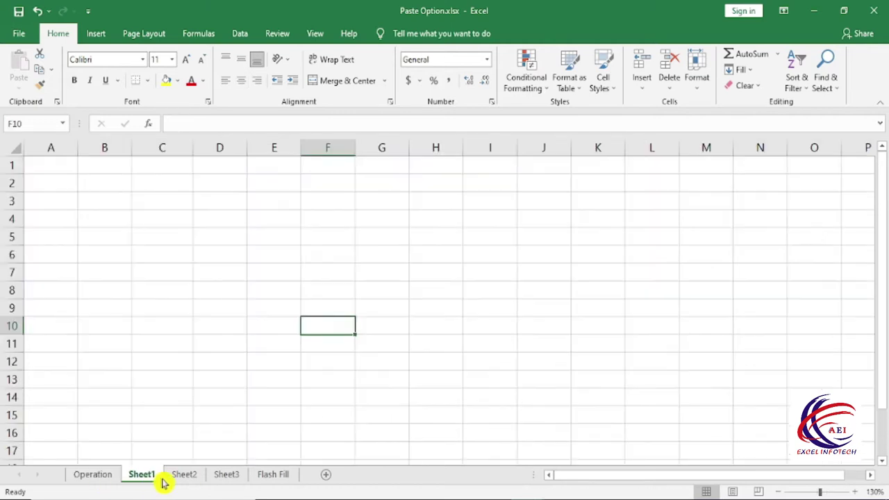
pyautogui.click(184, 476)
pyautogui.click(219, 478)
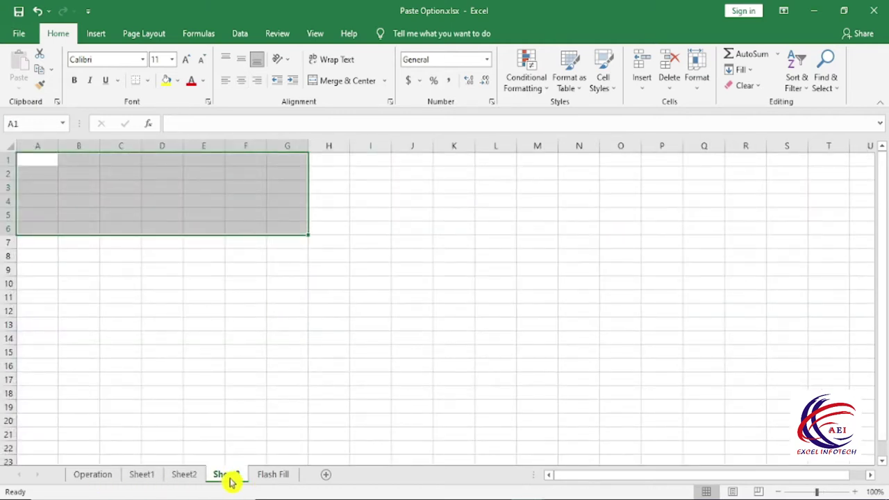
pyautogui.click(186, 478)
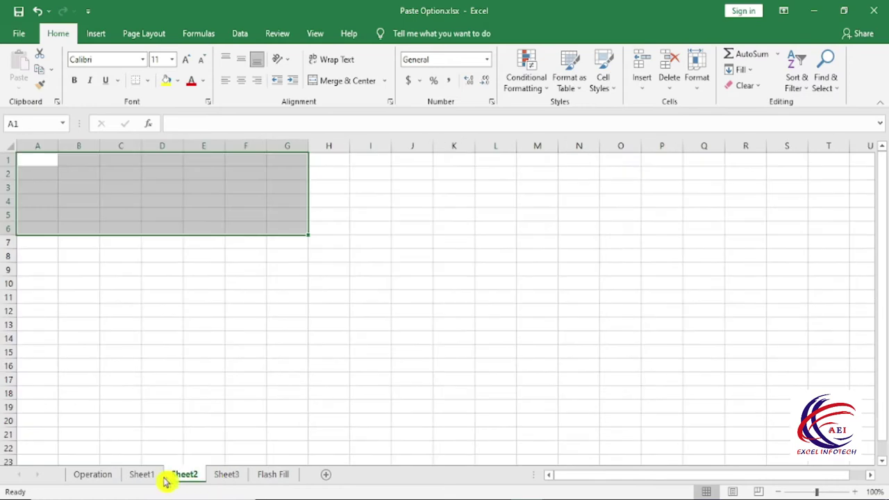
pyautogui.click(114, 476)
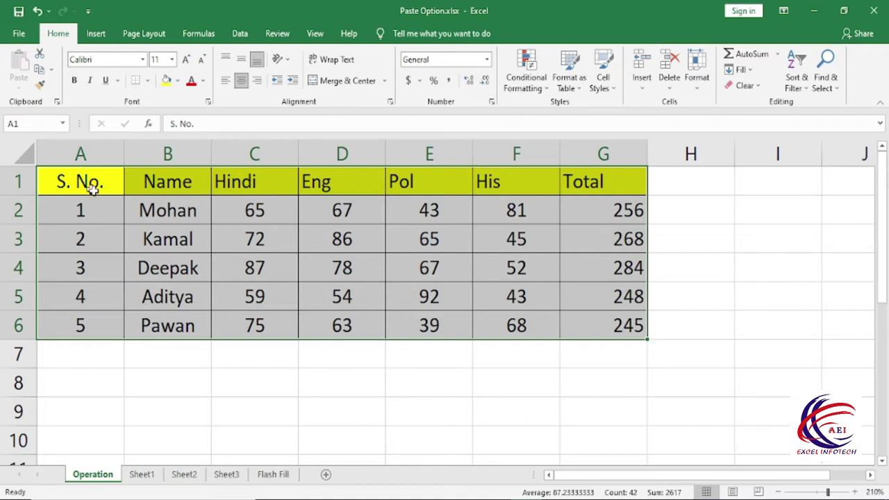
pyautogui.press('Escape')
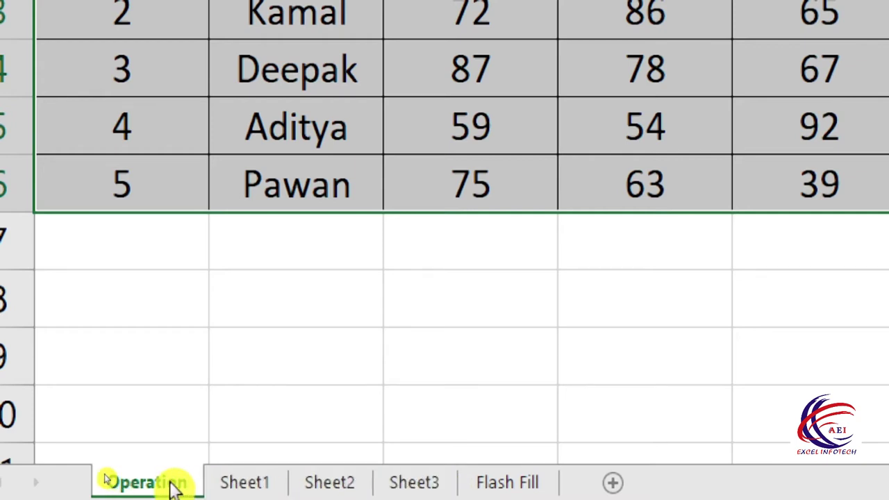
pyautogui.keyDown('shift'); pyautogui.click(434, 486); pyautogui.keyUp('shift')
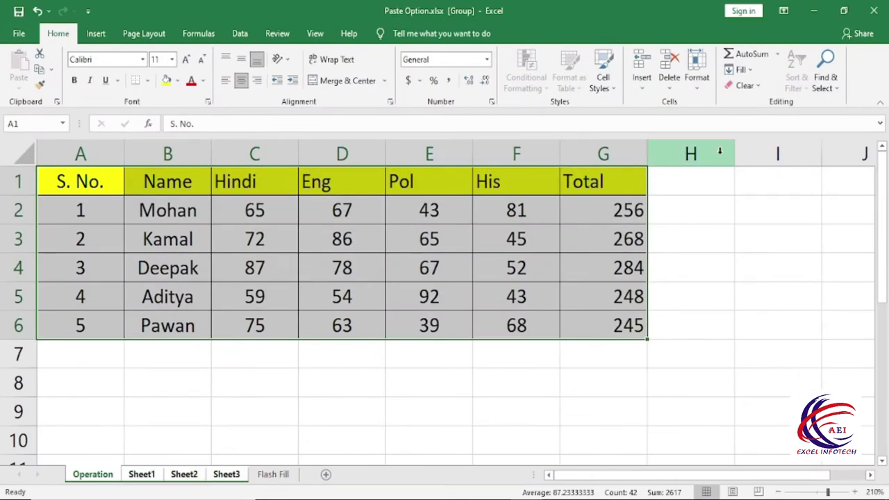
# Step: Fill All of the Operation marks table across the grouped sheets
pyautogui.click(747, 70)
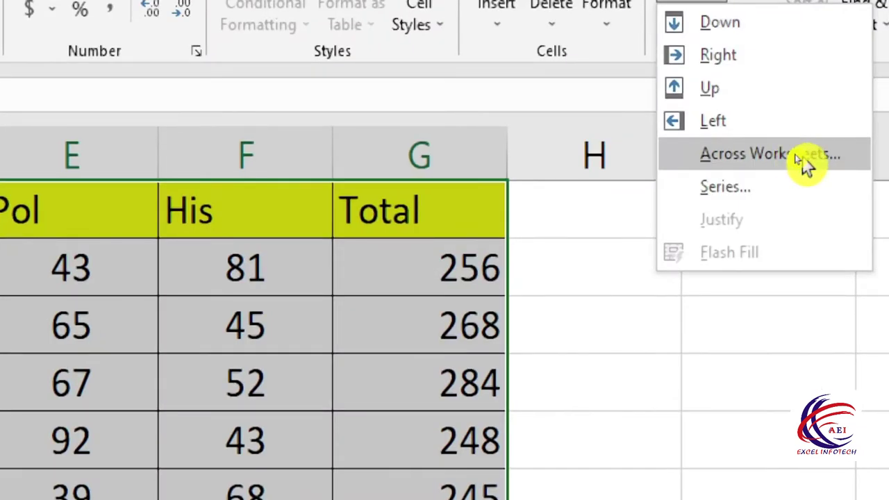
pyautogui.click(798, 154)
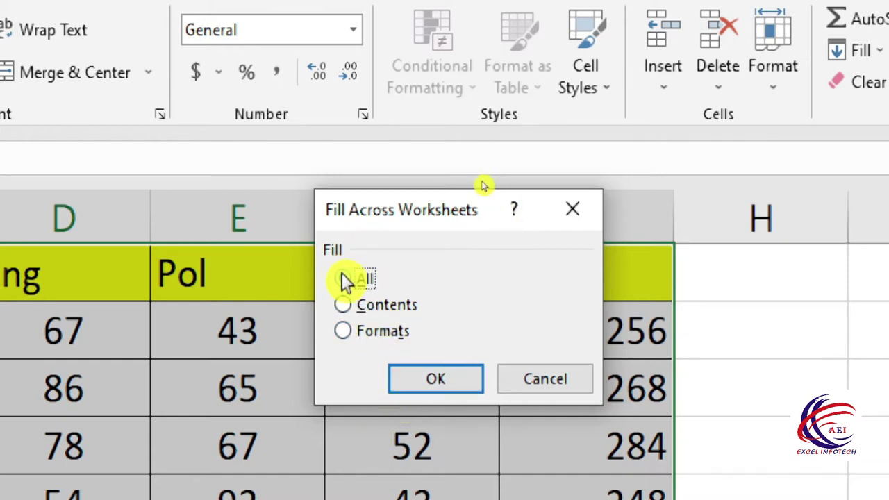
pyautogui.click(453, 383)
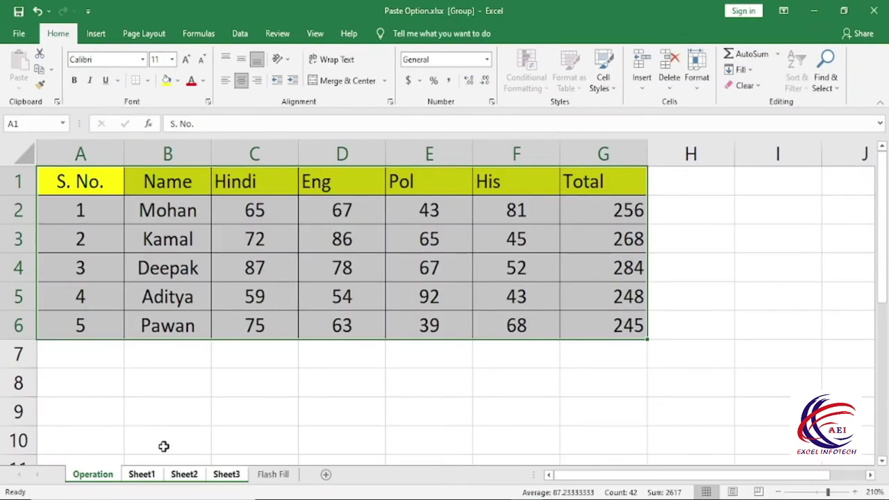
pyautogui.keyDown('ctrl'); pyautogui.scroll(-5, 143, 471); pyautogui.keyUp('ctrl')
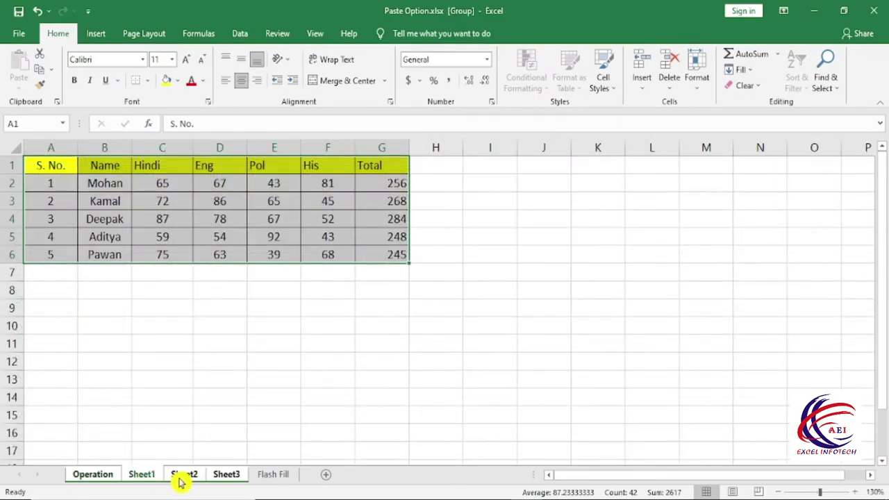
pyautogui.keyDown('ctrl'); pyautogui.scroll(-2, 181, 482); pyautogui.keyUp('ctrl')
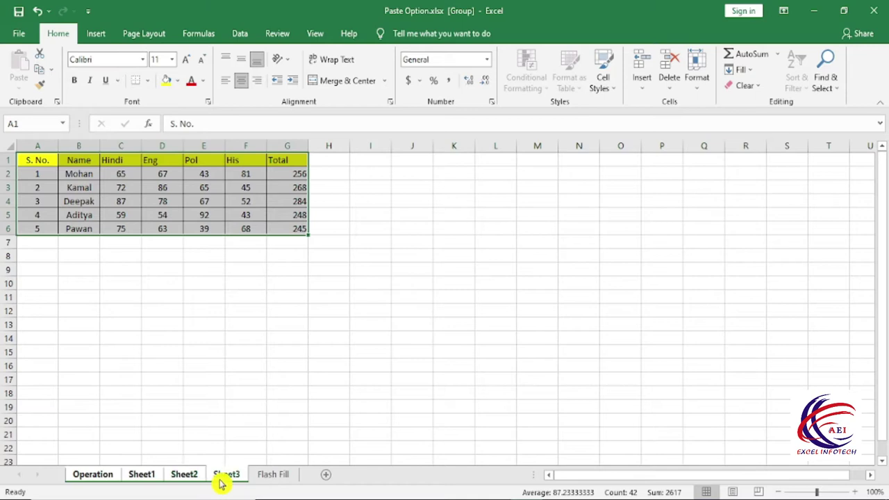
pyautogui.keyDown('ctrl'); pyautogui.scroll(4, 139, 480); pyautogui.keyUp('ctrl')
pyautogui.keyDown('ctrl'); pyautogui.scroll(3, 97, 486); pyautogui.keyUp('ctrl')
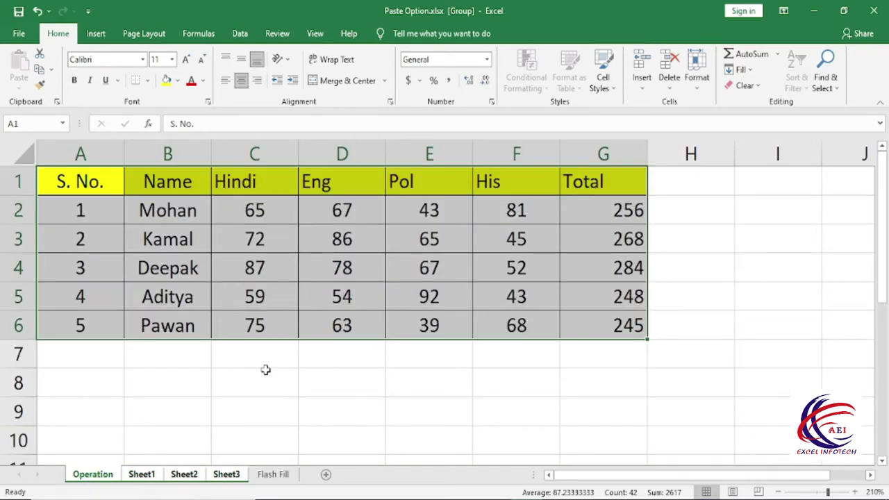
# Step: Check the copied table on Sheet1, Sheet2 and Sheet3, then return to Operation
pyautogui.click(146, 477)
pyautogui.click(184, 478)
pyautogui.click(224, 480)
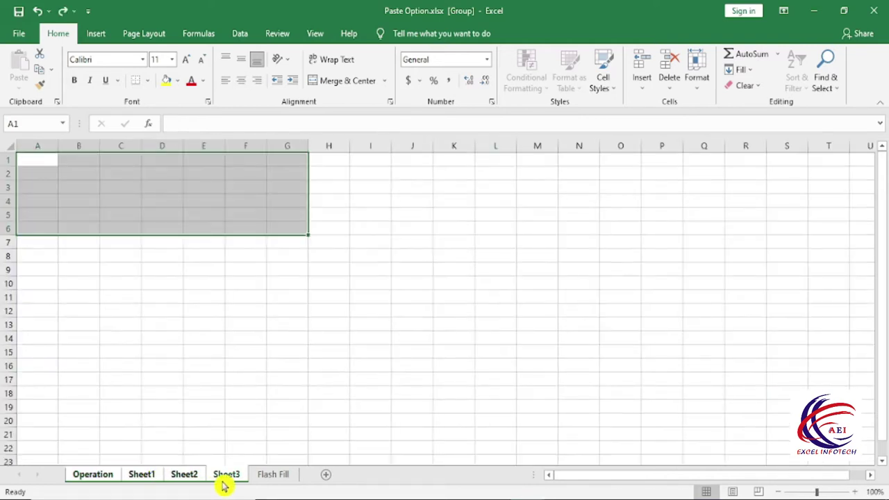
pyautogui.click(107, 479)
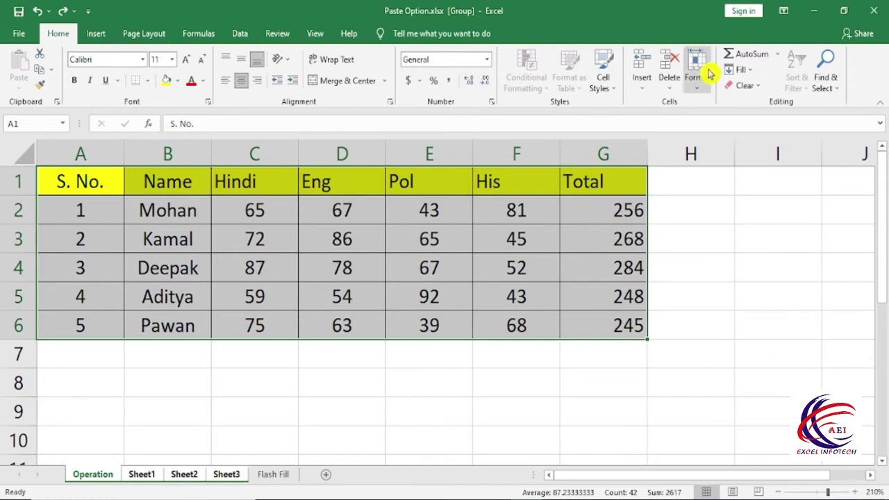
# Step: Fill Across Worksheets again with Contents only, then zoom in on Sheet3's copy
pyautogui.click(748, 70)
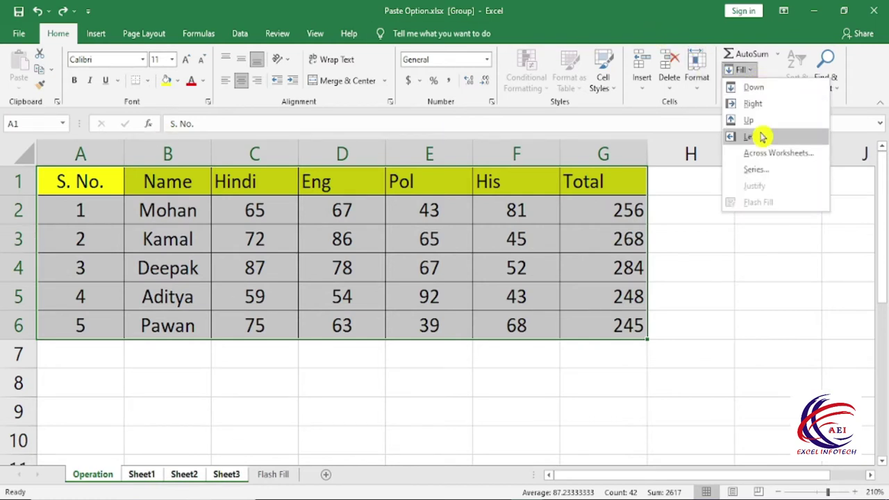
pyautogui.click(809, 156)
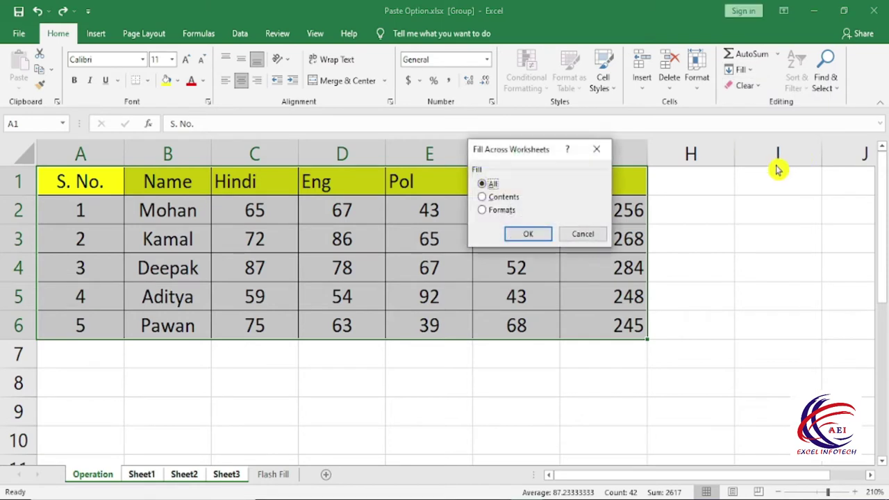
pyautogui.click(503, 198)
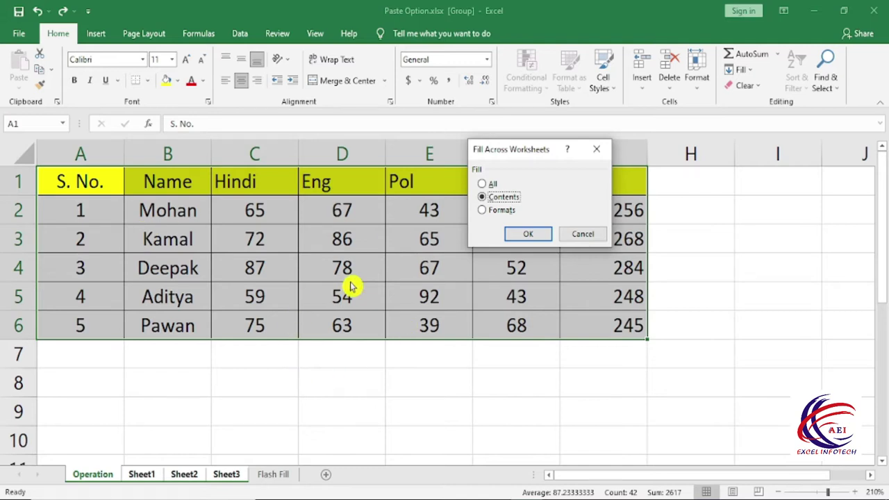
pyautogui.click(533, 236)
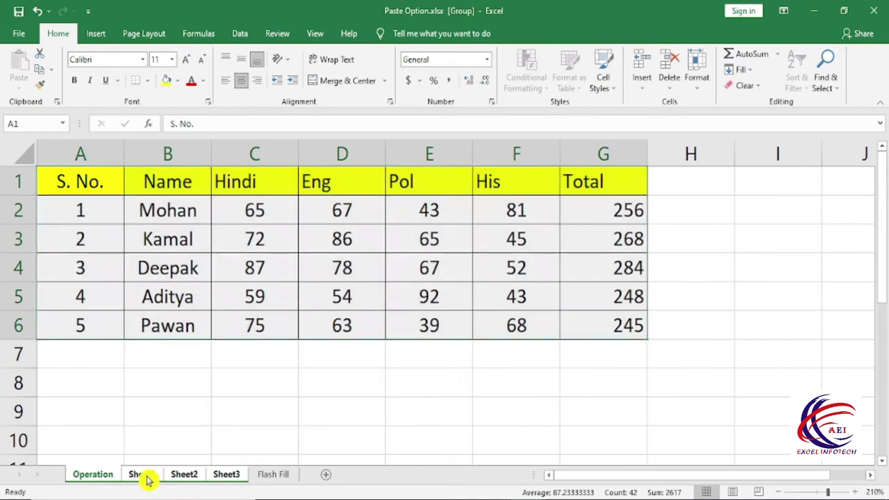
pyautogui.click(149, 477)
pyautogui.click(182, 474)
pyautogui.click(227, 474)
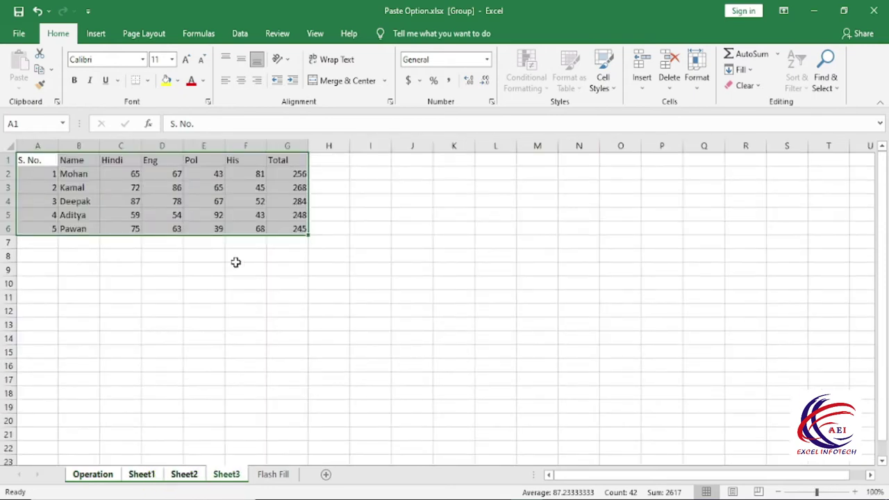
pyautogui.click(855, 492)
pyautogui.click(855, 492)
pyautogui.click(855, 491)
pyautogui.click(854, 492)
pyautogui.click(855, 492)
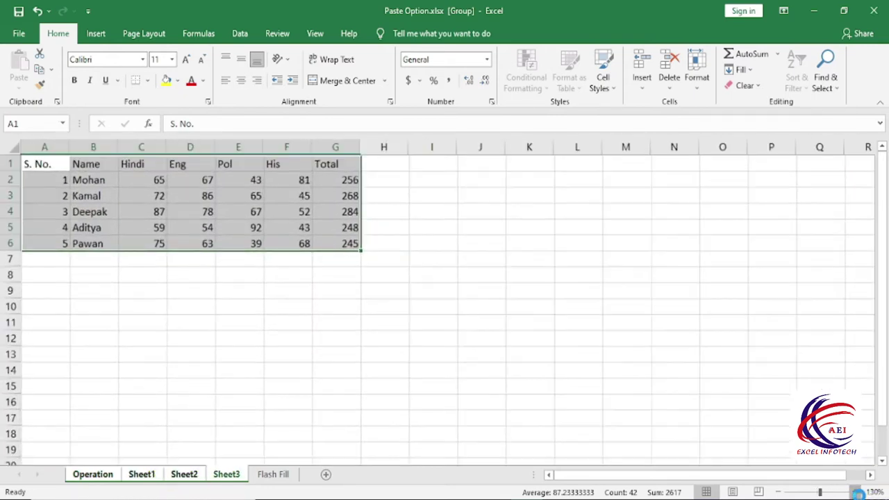
pyautogui.click(855, 492)
pyautogui.click(855, 492)
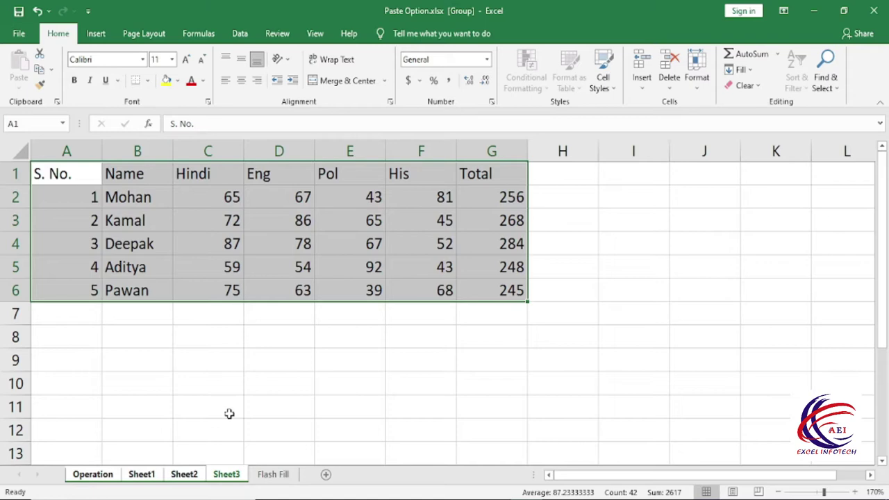
pyautogui.scroll(-1, 239, 446)
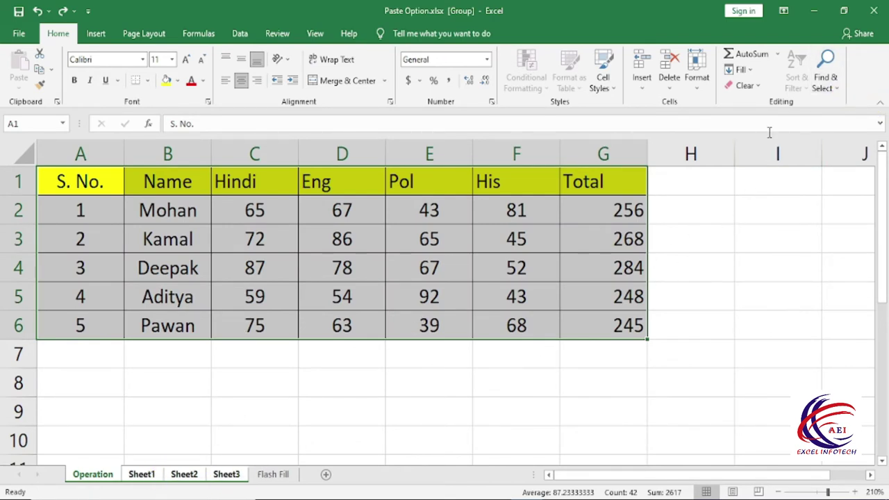
# Step: Fill the A1:G6 marks table across the grouped worksheets with Formats only
pyautogui.click(739, 69)
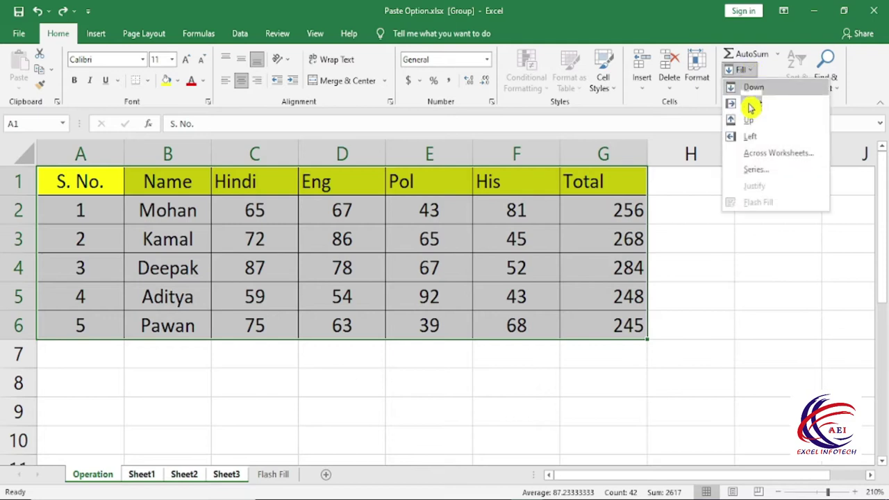
pyautogui.click(796, 160)
pyautogui.click(482, 210)
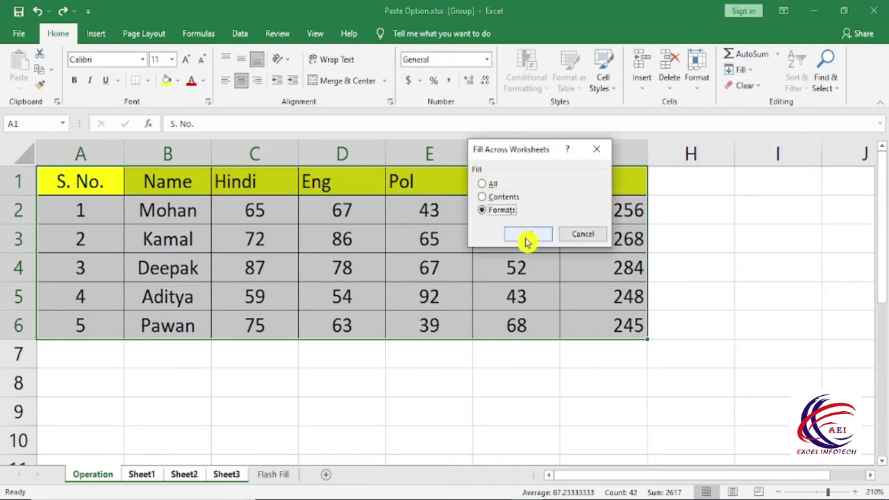
pyautogui.click(529, 236)
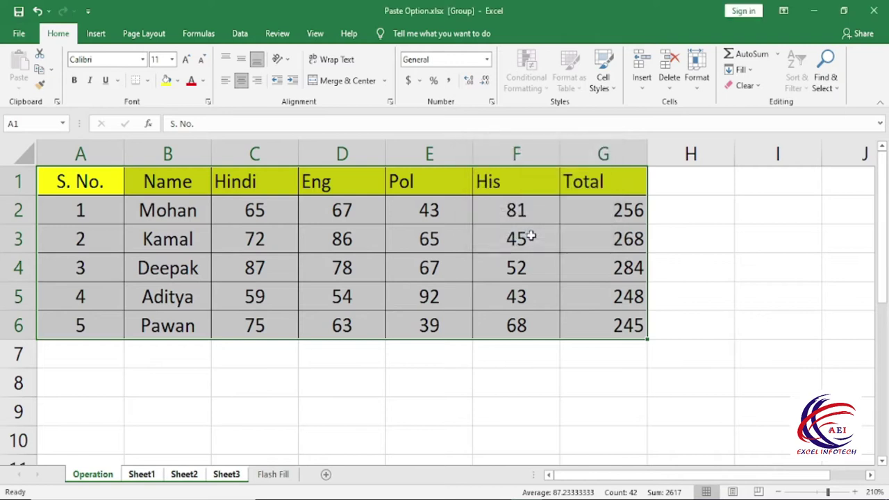
# Step: Check the copied formatting on Sheet1, Sheet2 and Sheet3, then return to Operation
pyautogui.click(141, 474)
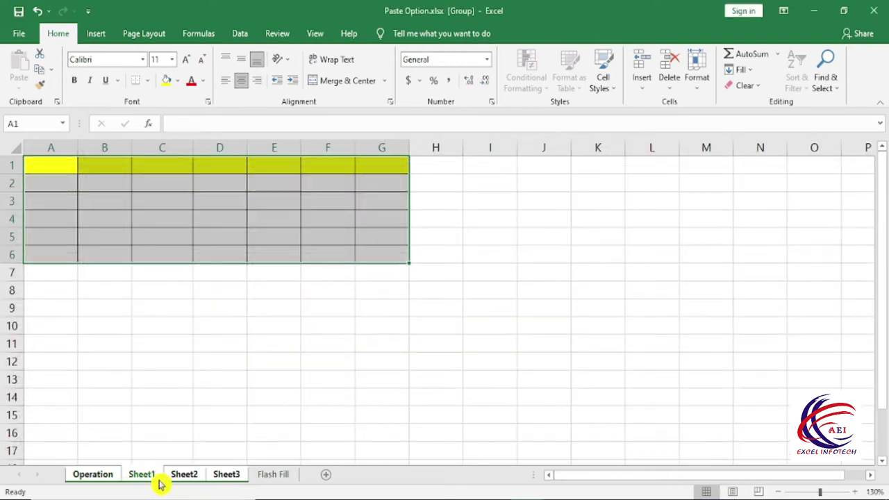
pyautogui.click(179, 476)
pyautogui.click(227, 475)
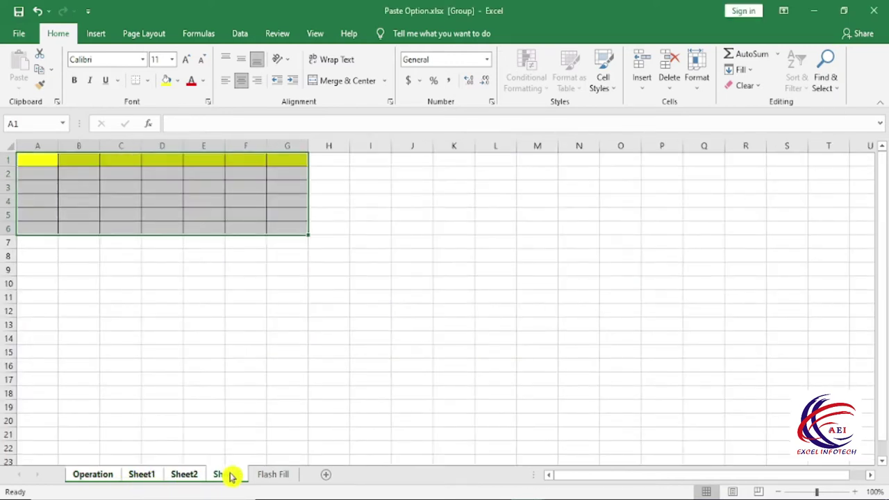
pyautogui.click(186, 476)
pyautogui.click(115, 476)
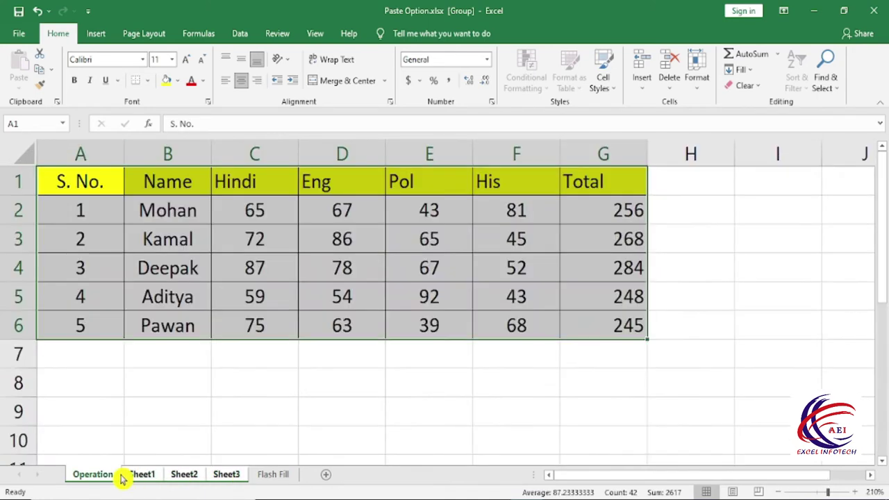
pyautogui.click(741, 69)
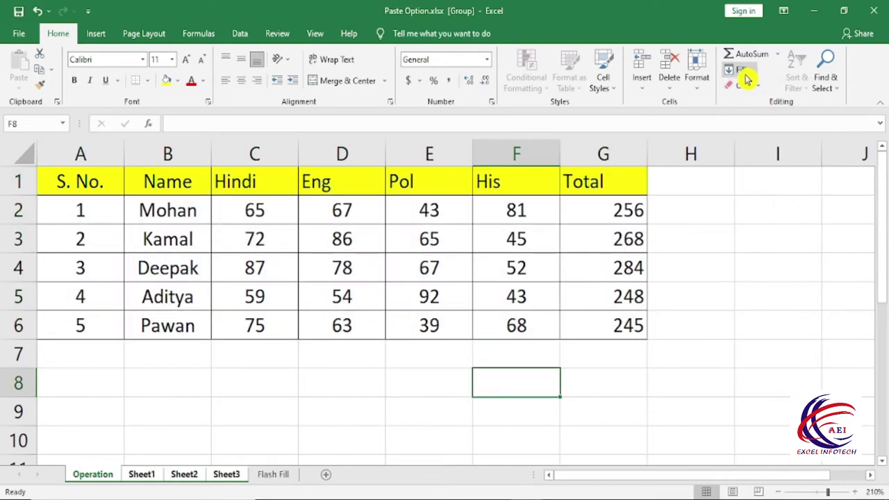
pyautogui.click(740, 69)
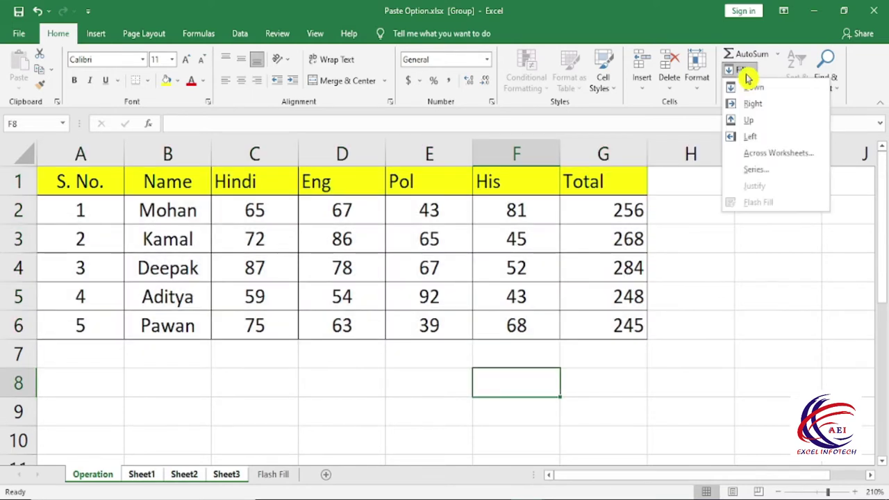
pyautogui.click(762, 166)
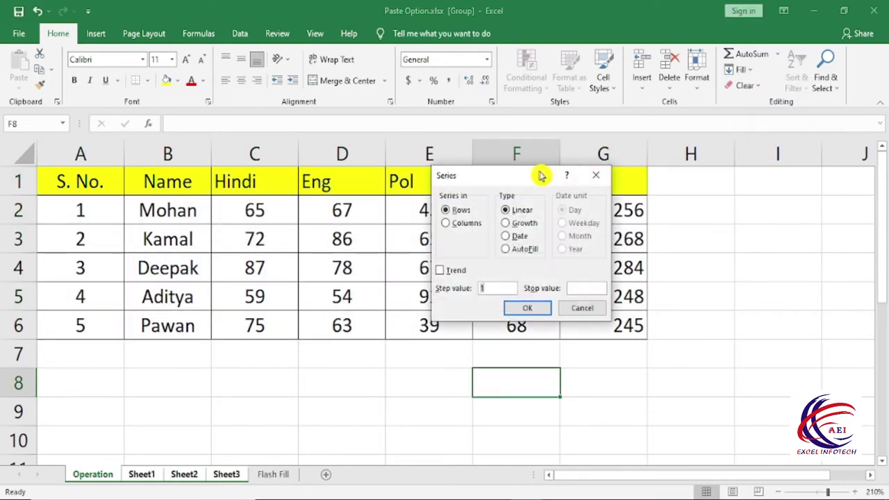
pyautogui.moveTo(540, 175); pyautogui.dragTo(549, 174)
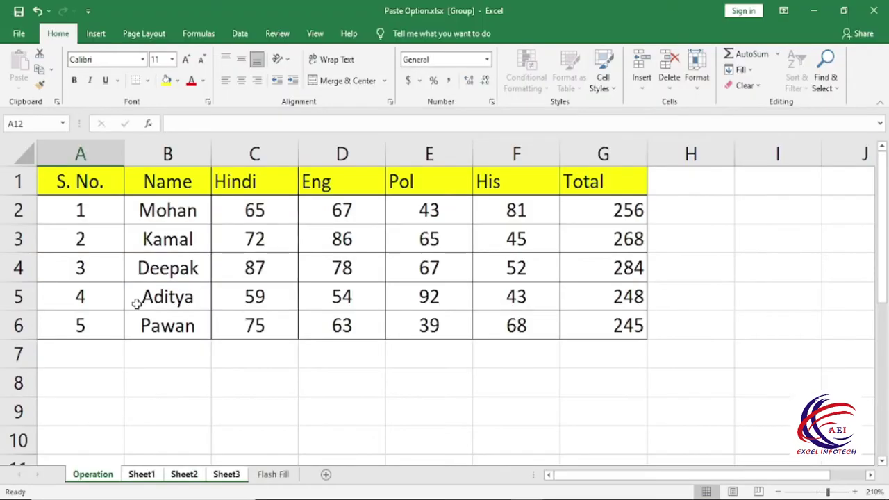
pyautogui.scroll(-3, 146, 326)
# Step: Enter 1 in B15 and select the cells below it for the series
pyautogui.scroll(-1, 152, 326)
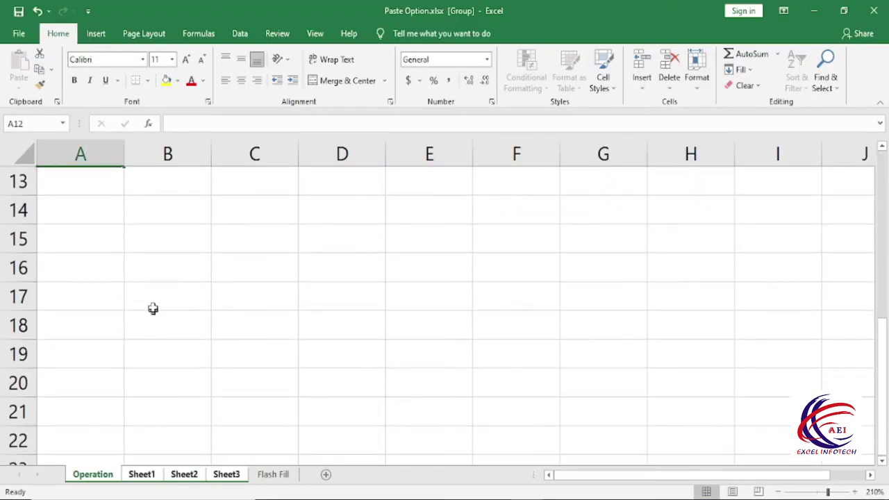
pyautogui.click(168, 246)
pyautogui.write('1')
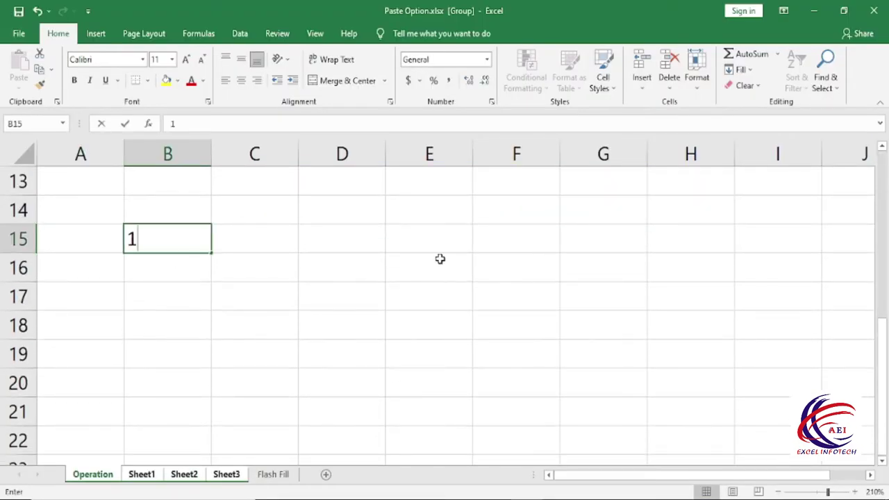
pyautogui.press('Return')
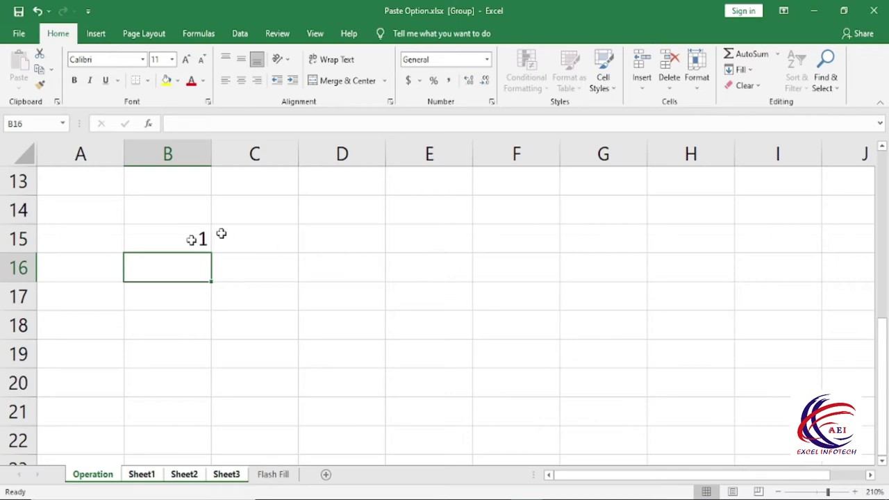
pyautogui.click(194, 240)
pyautogui.moveTo(178, 237); pyautogui.dragTo(171, 415)
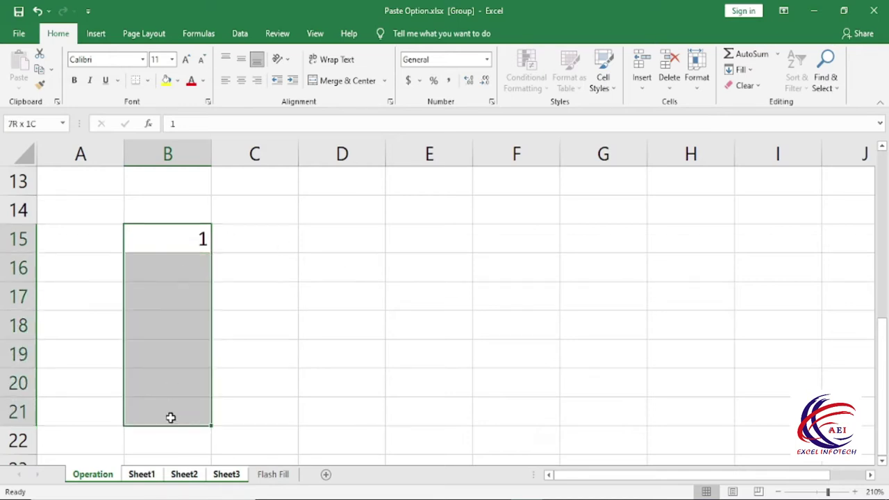
# Step: Fill a column series with stop value 10, numbering B15:B24 from 1 to 10
pyautogui.click(778, 491)
pyautogui.click(778, 492)
pyautogui.scroll(-1, 192, 312)
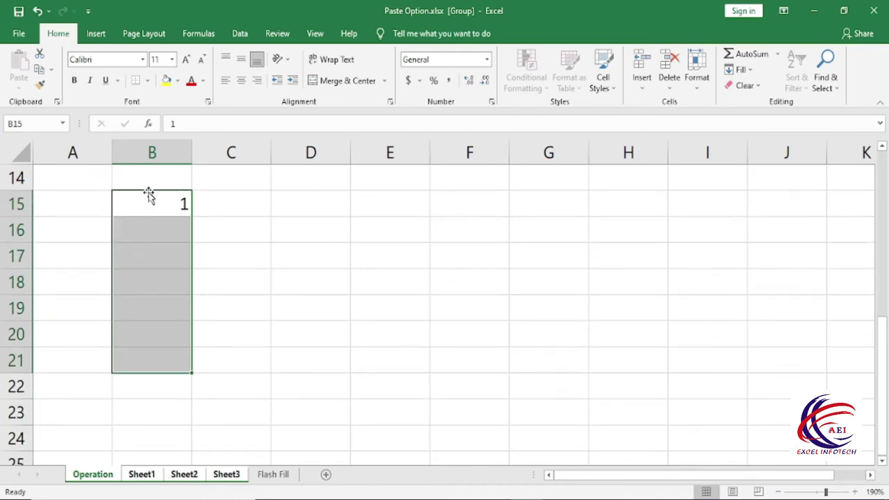
pyautogui.keyDown('ctrl'); pyautogui.scroll(-5, 416, 181); pyautogui.keyUp('ctrl')
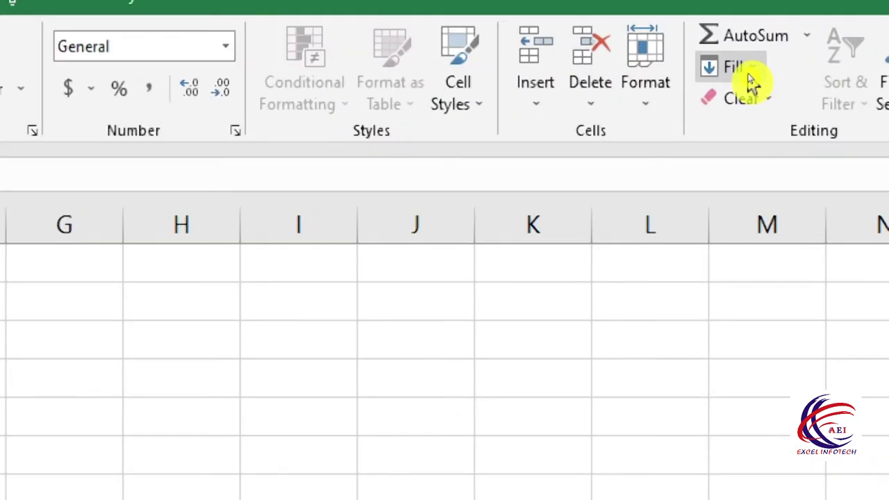
pyautogui.click(753, 69)
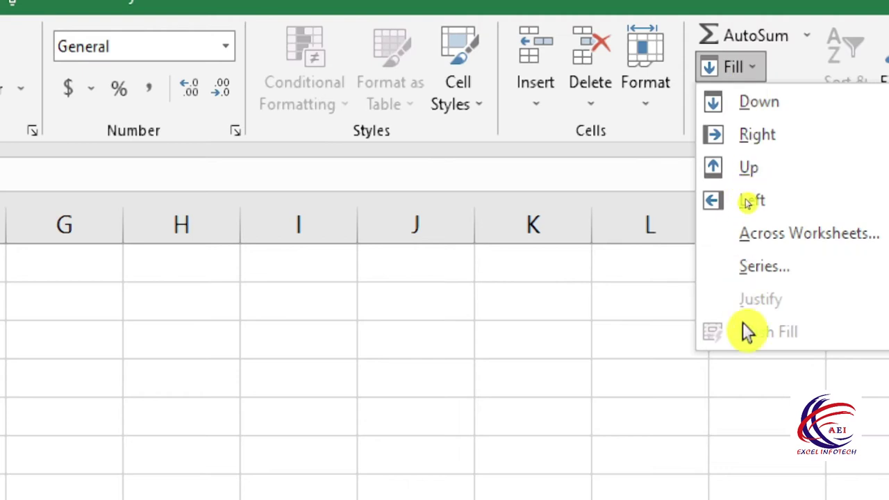
pyautogui.click(787, 270)
pyautogui.write('10')
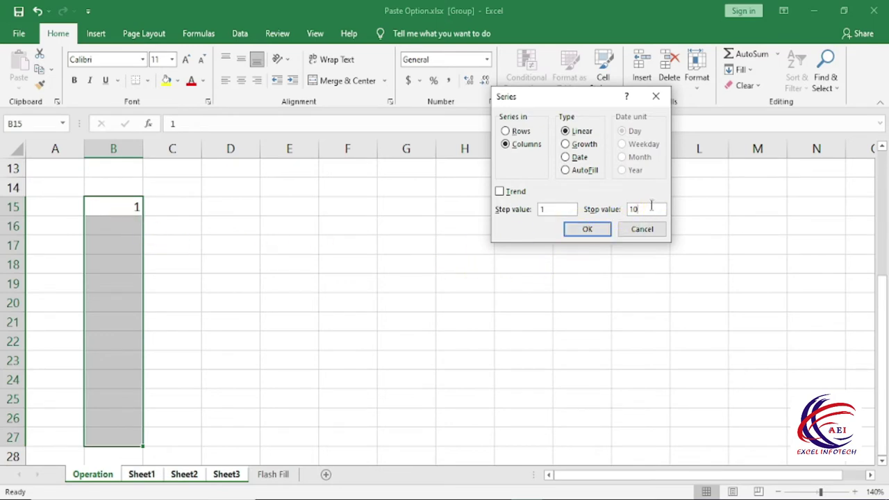
pyautogui.click(568, 232)
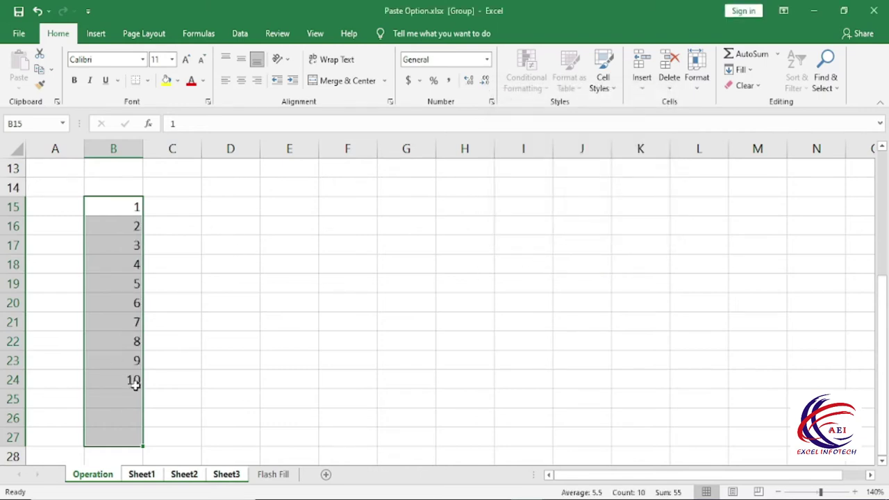
pyautogui.click(244, 285)
# Step: Fill B15:M15 as a row series with stop value 10, giving 1 to 10 across B15:K15
pyautogui.moveTo(123, 205); pyautogui.dragTo(745, 206)
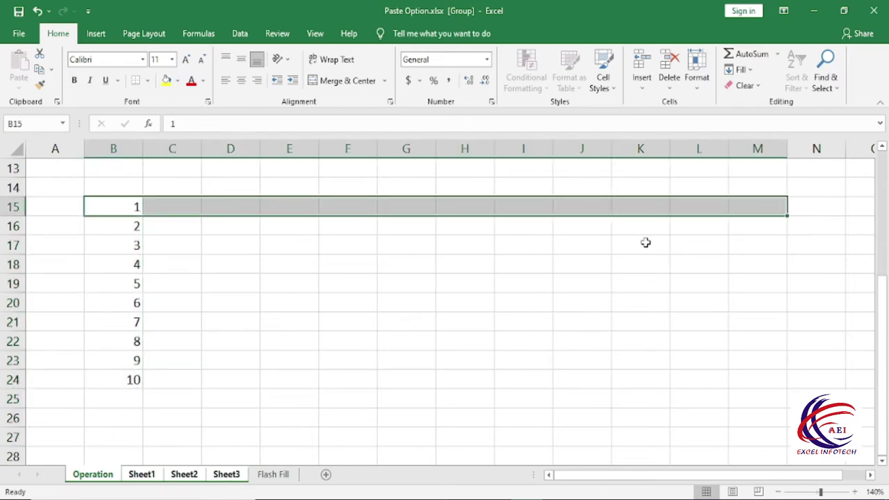
pyautogui.click(756, 72)
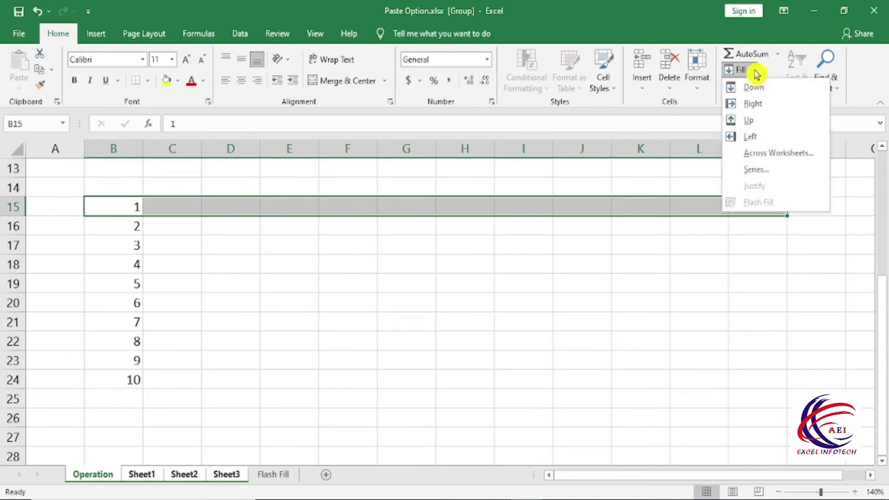
pyautogui.click(780, 179)
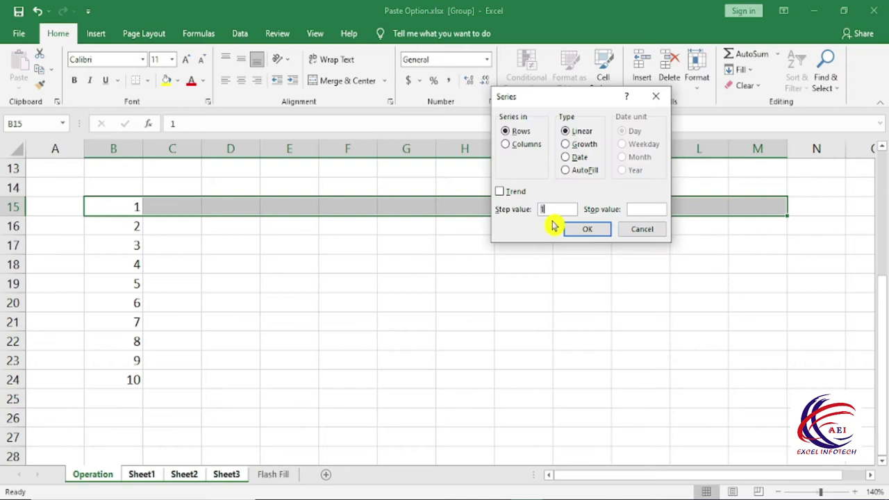
pyautogui.click(521, 128)
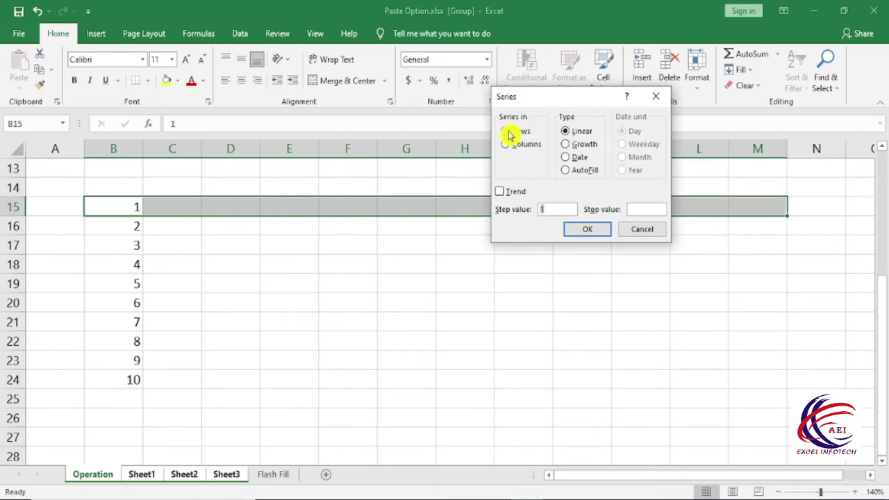
pyautogui.click(641, 210)
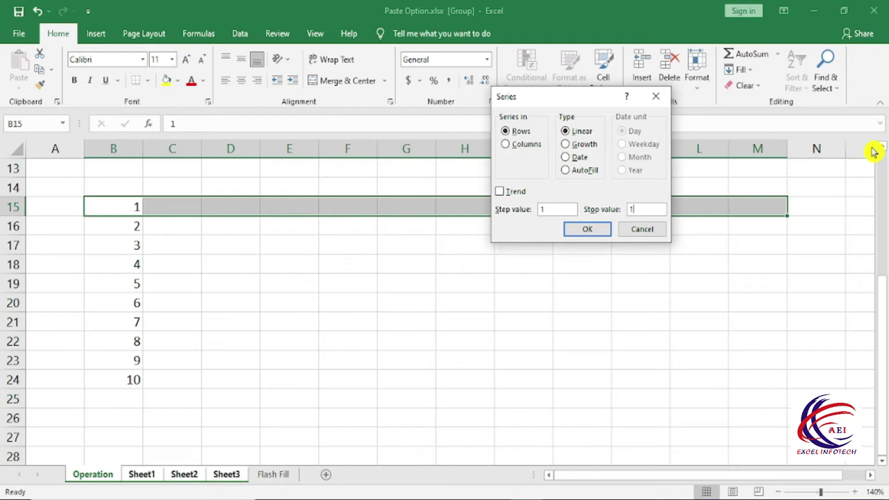
pyautogui.click(601, 232)
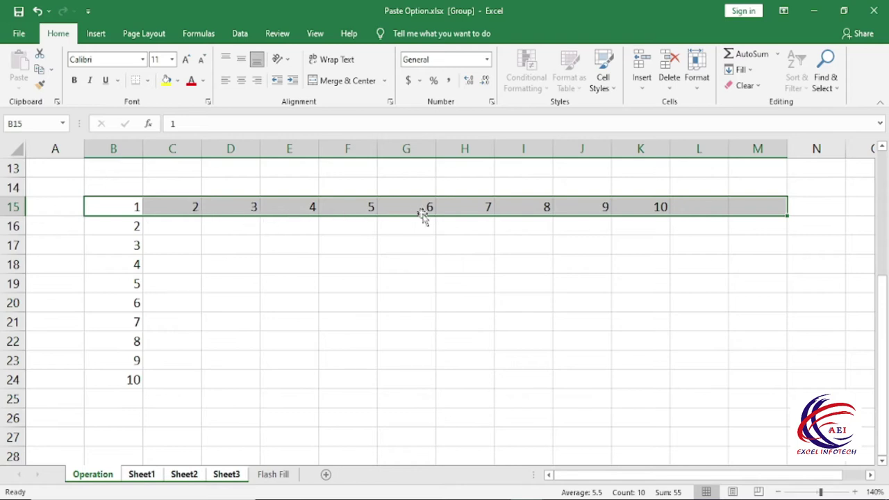
pyautogui.click(658, 206)
pyautogui.moveTo(184, 207); pyautogui.dragTo(642, 206)
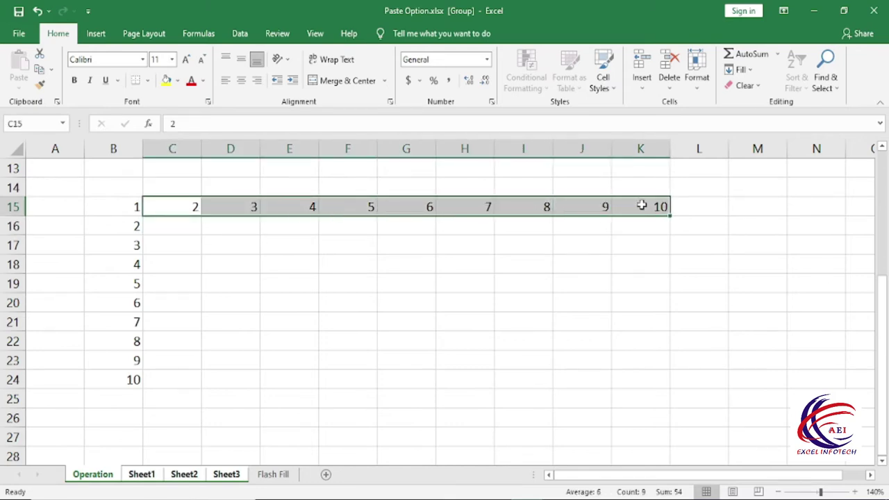
# Step: Bring up the Series dialog for C15:C24 and move it aside
pyautogui.click(740, 69)
pyautogui.click(767, 173)
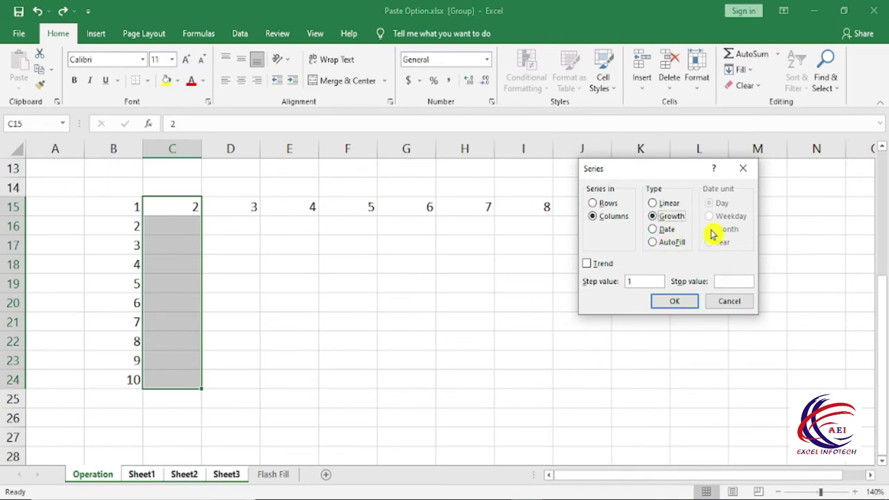
pyautogui.click(742, 168)
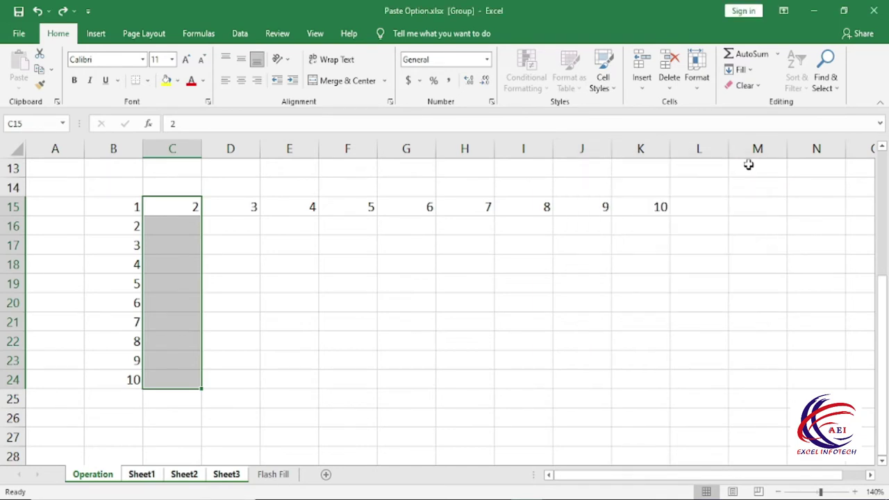
pyautogui.click(753, 72)
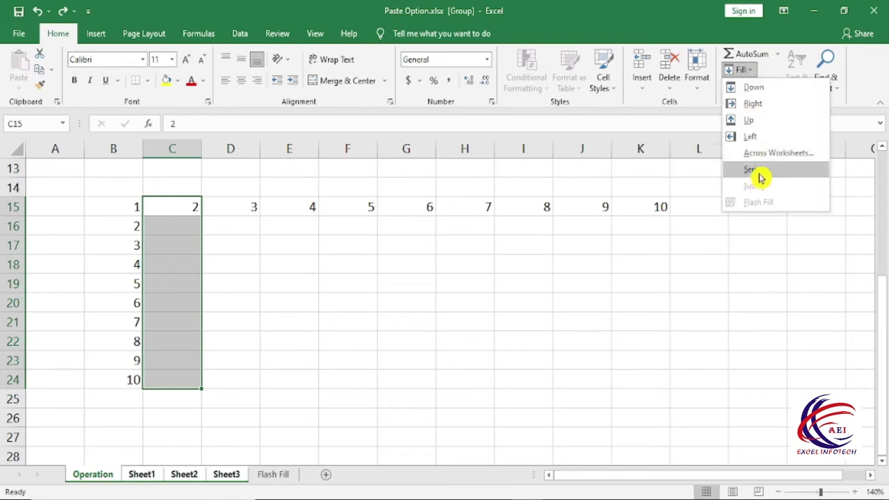
pyautogui.click(762, 173)
pyautogui.moveTo(676, 174); pyautogui.dragTo(616, 172)
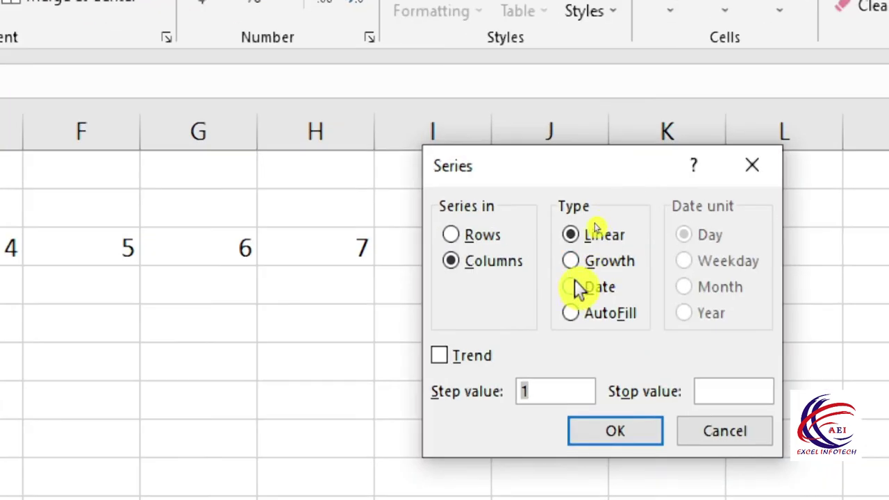
# Step: Apply a Growth series with step value 2, doubling column C from 2 to 1024
pyautogui.click(583, 260)
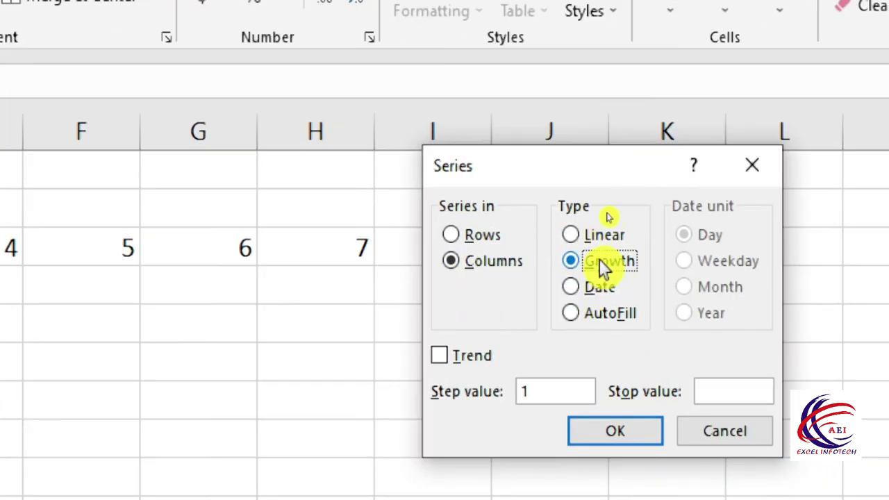
pyautogui.click(525, 391)
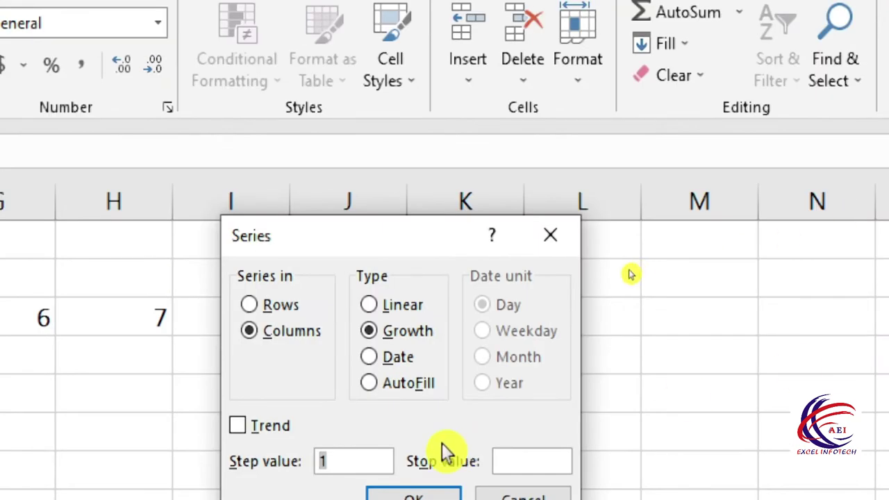
pyautogui.write('2')
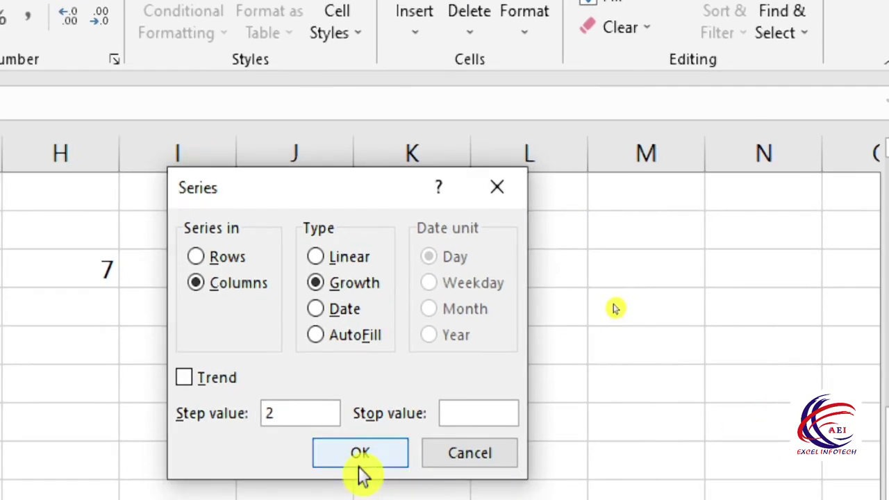
pyautogui.click(415, 494)
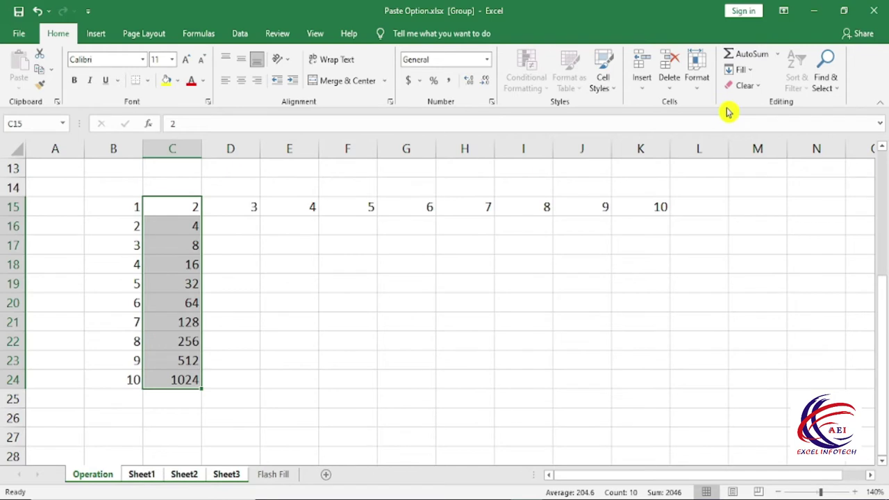
pyautogui.click(741, 69)
pyautogui.click(757, 170)
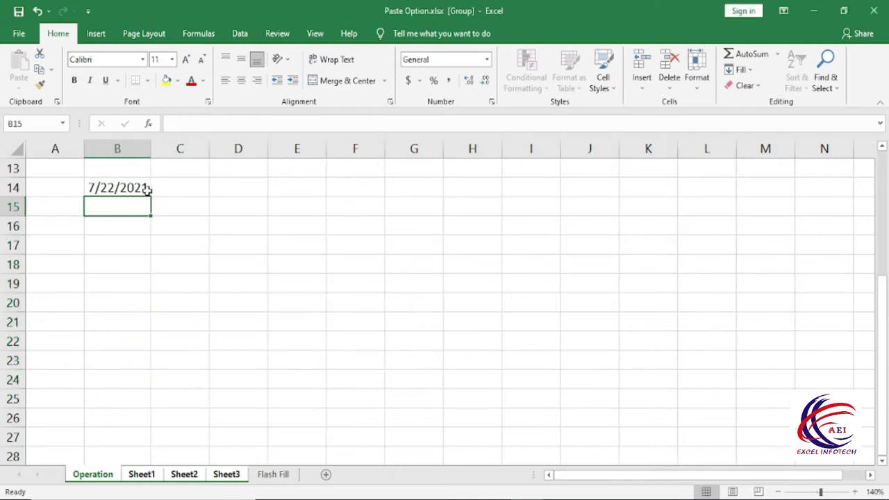
# Step: Fill B14:B27 with a daily date series from 7/22/2021 to 8/4/2021
pyautogui.moveTo(145, 188); pyautogui.dragTo(143, 433)
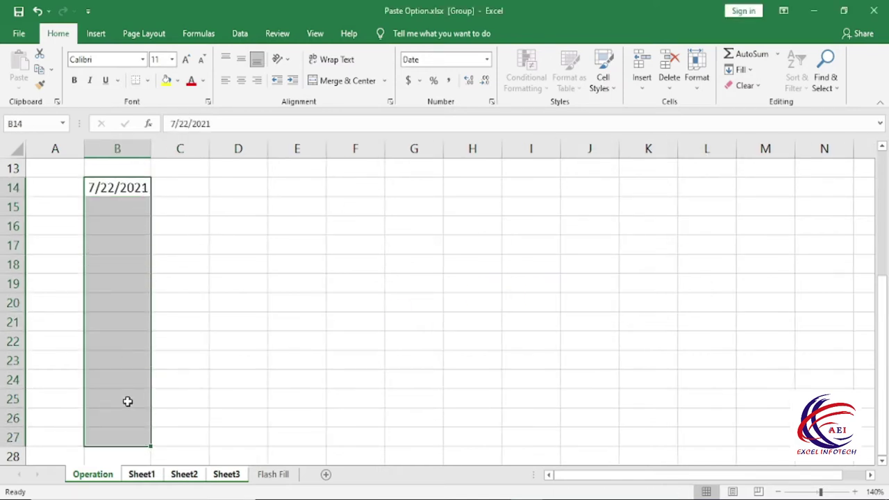
pyautogui.click(750, 74)
pyautogui.click(756, 170)
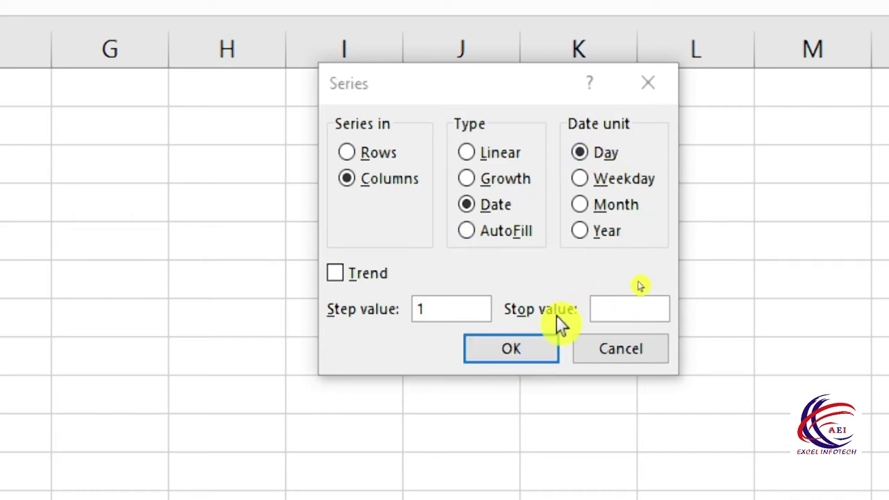
pyautogui.click(506, 347)
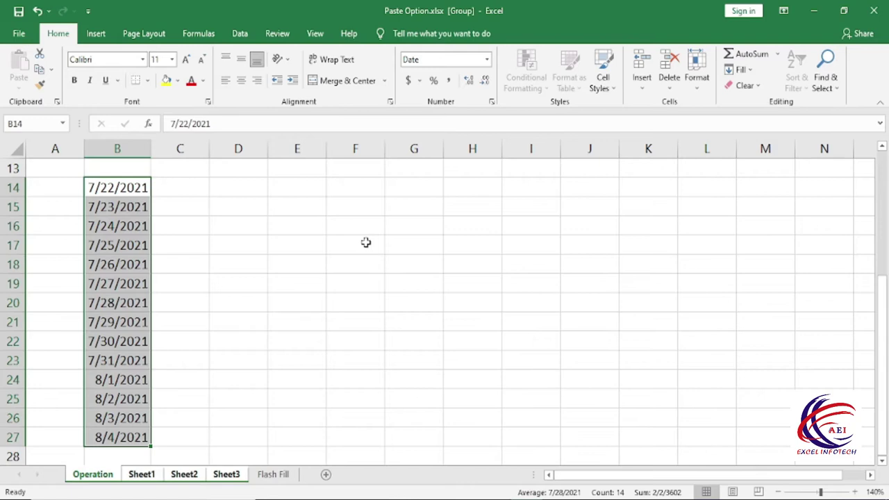
# Step: Clear B15:B27, apply a weekday-only date series from 7/22/2021, then undo it
pyautogui.press('Delete')
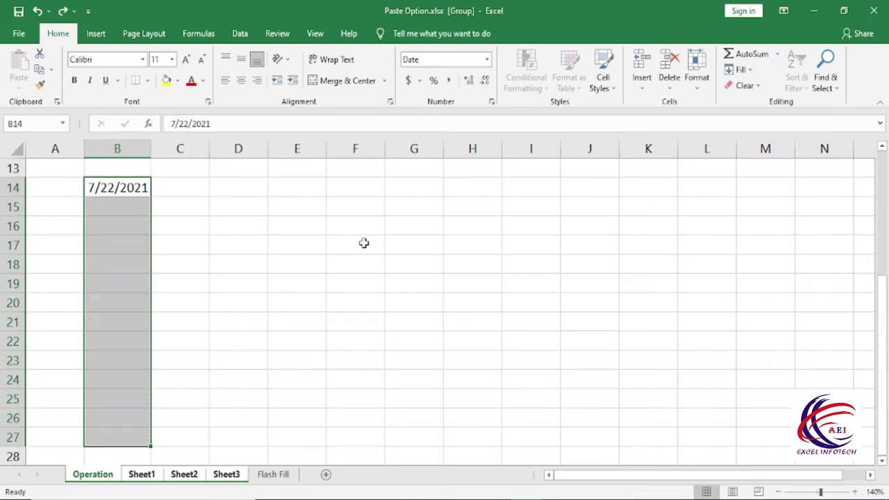
pyautogui.click(746, 71)
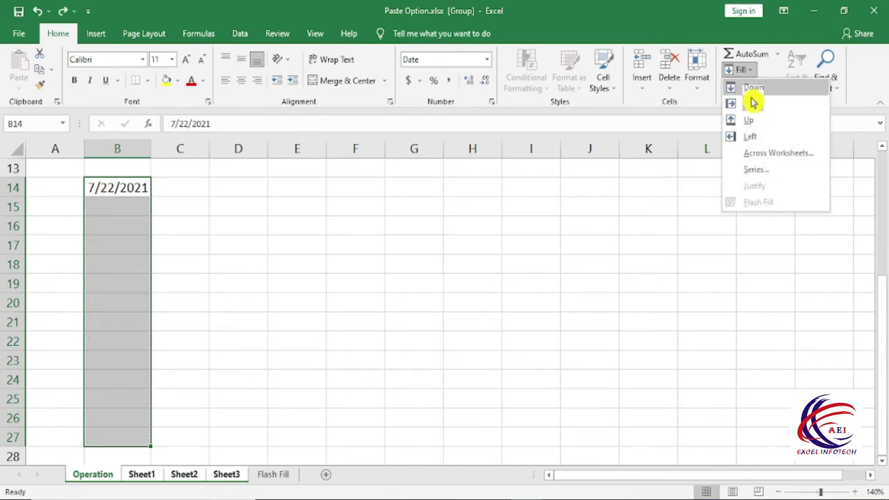
pyautogui.click(756, 169)
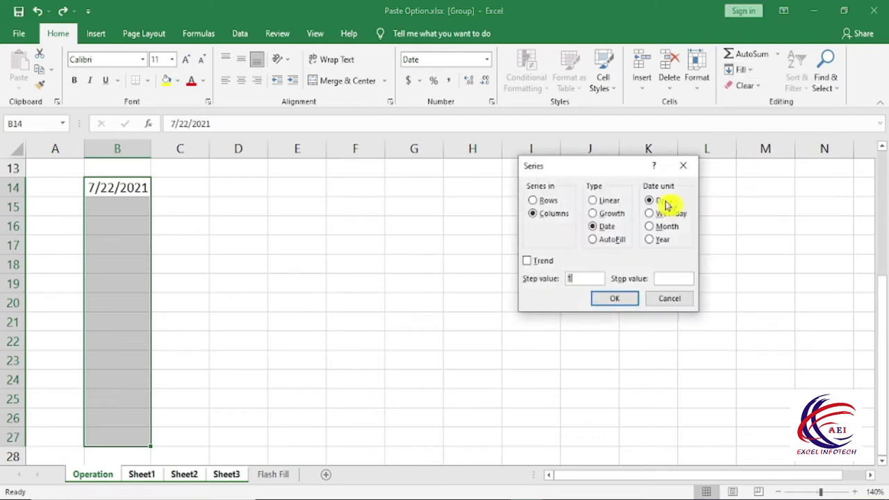
pyautogui.click(668, 214)
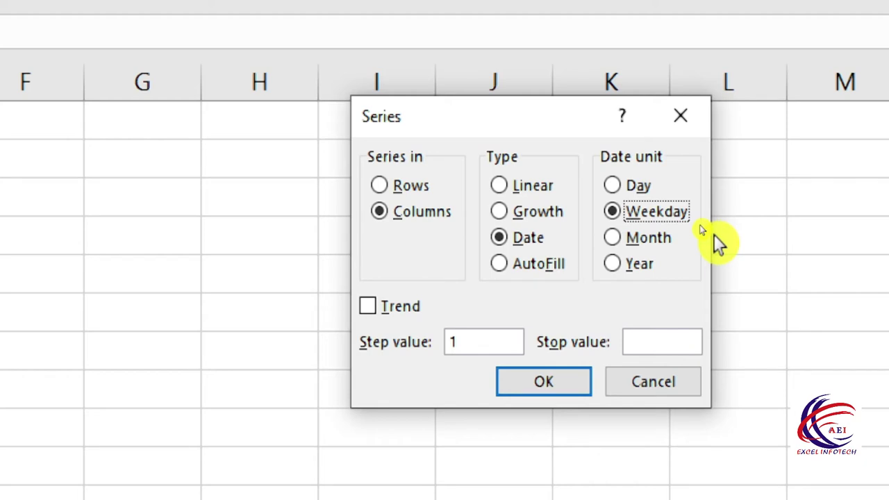
pyautogui.click(562, 385)
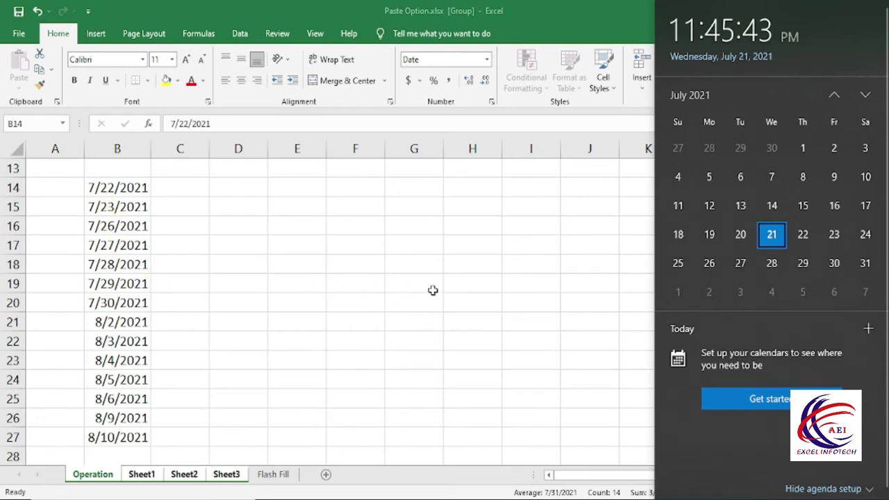
pyautogui.press('Escape')
pyautogui.hotkey('ctrl', 'z')
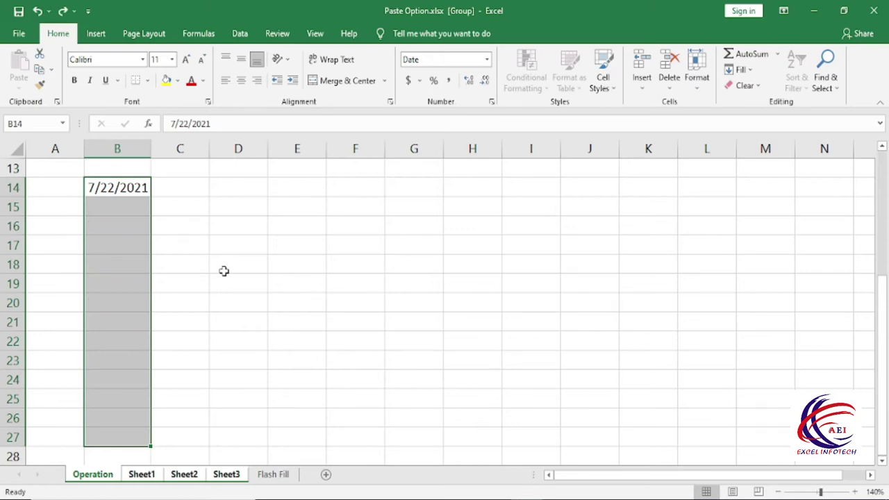
pyautogui.click(744, 71)
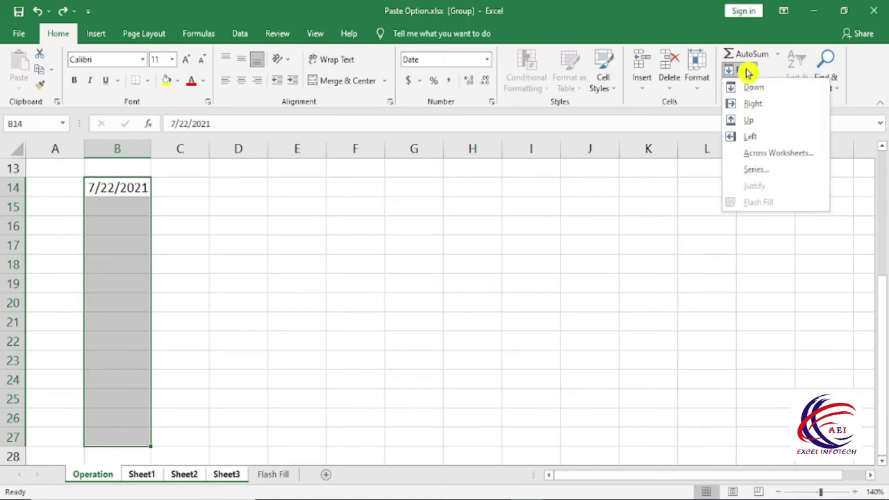
pyautogui.click(775, 168)
pyautogui.click(653, 229)
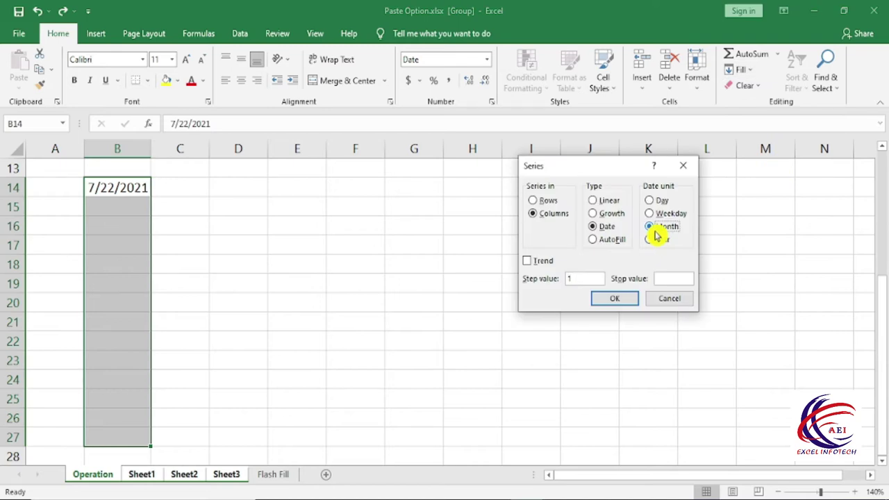
pyautogui.click(623, 299)
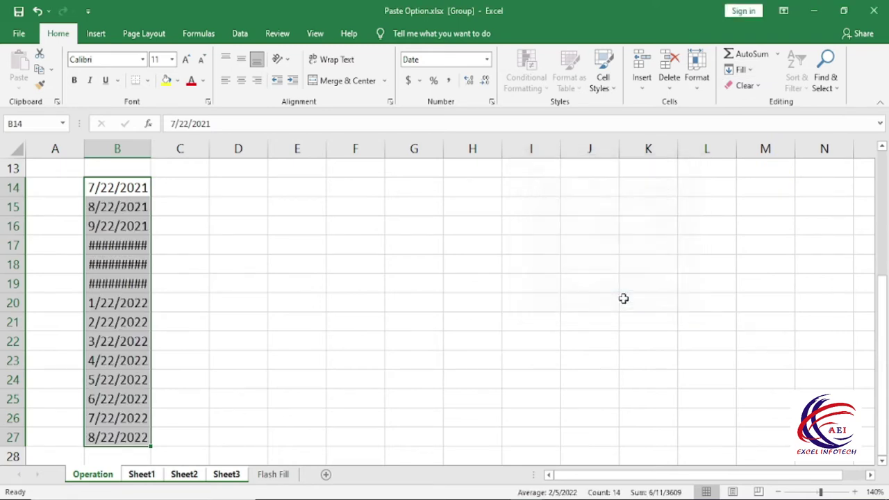
pyautogui.doubleClick(151, 149)
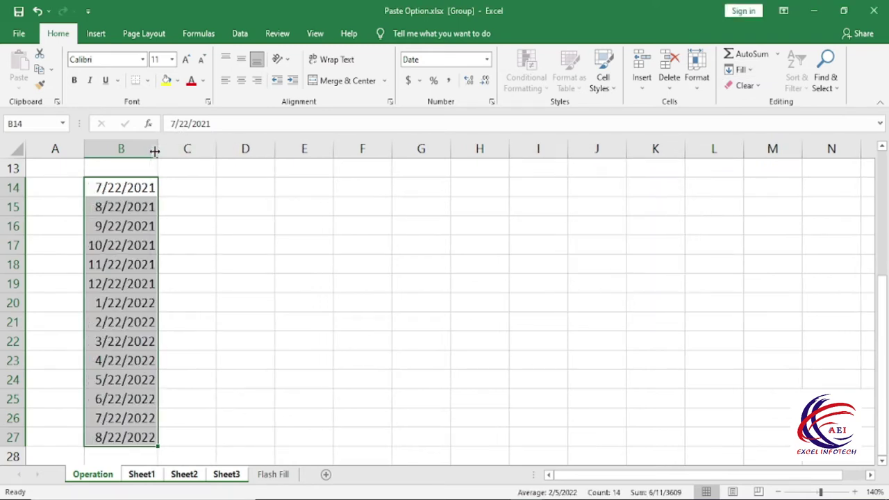
pyautogui.click(103, 193)
pyautogui.click(102, 206)
pyautogui.click(102, 226)
pyautogui.click(102, 246)
pyautogui.click(102, 265)
pyautogui.click(102, 189)
pyautogui.click(102, 207)
pyautogui.click(102, 226)
pyautogui.click(102, 245)
pyautogui.click(102, 264)
pyautogui.click(103, 284)
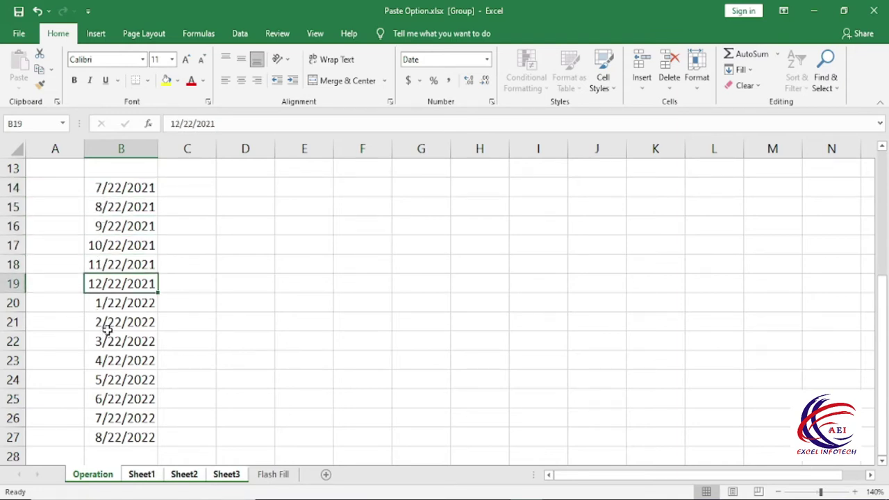
pyautogui.click(118, 191)
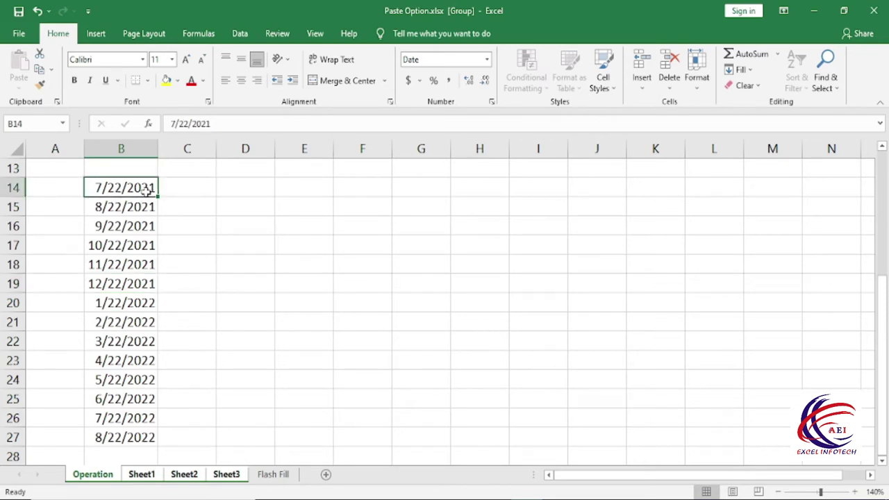
pyautogui.click(99, 209)
pyautogui.click(101, 225)
pyautogui.click(100, 265)
pyautogui.click(97, 284)
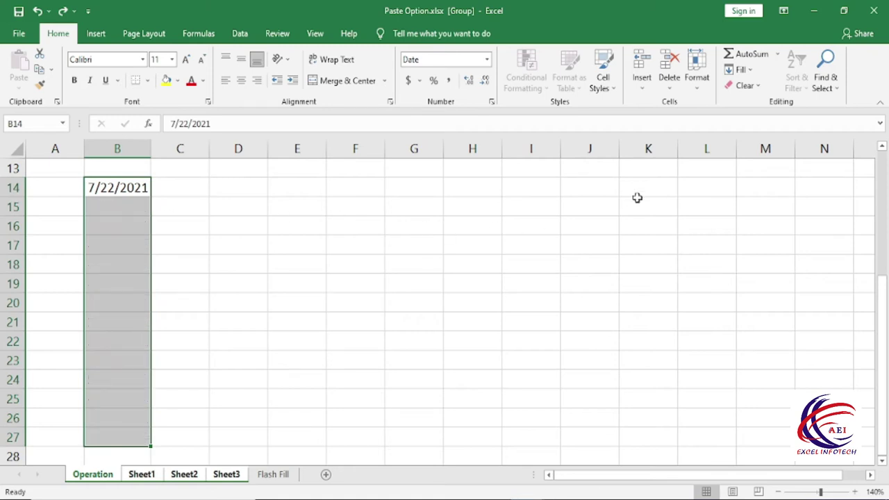
# Step: Fill column B with a yearly date series, 7/22/2022 through 7/22/2034
pyautogui.click(742, 70)
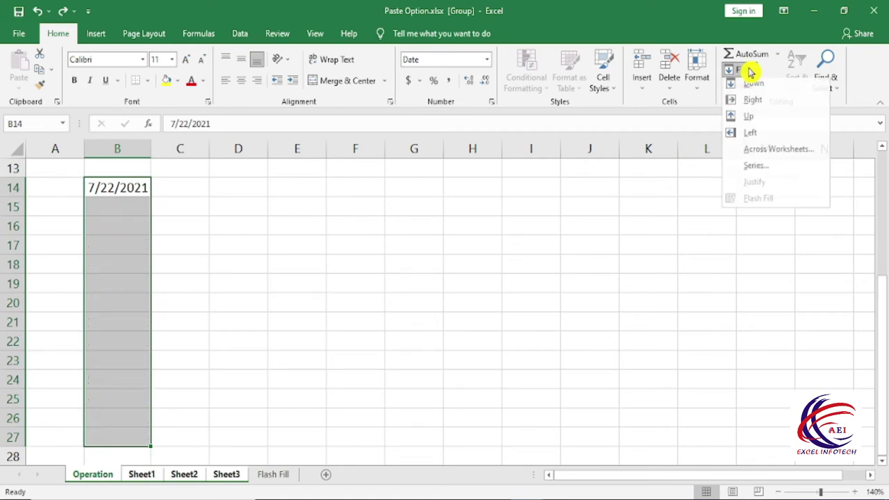
pyautogui.click(764, 167)
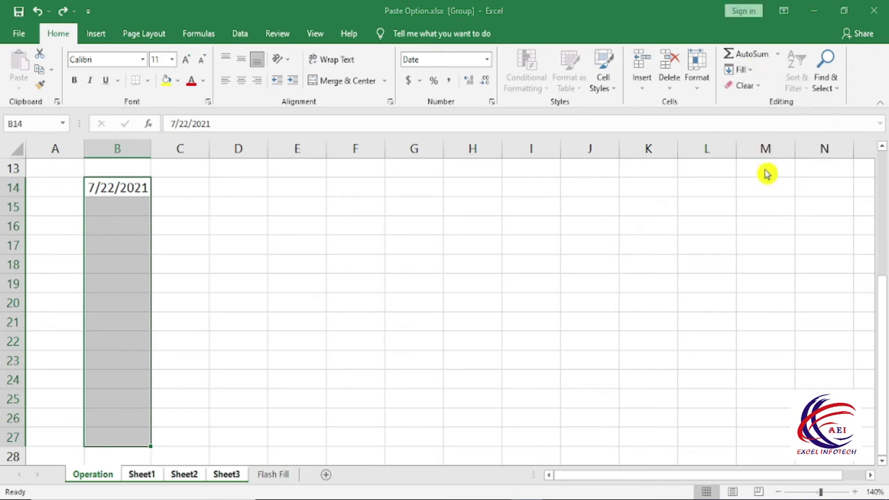
pyautogui.click(656, 240)
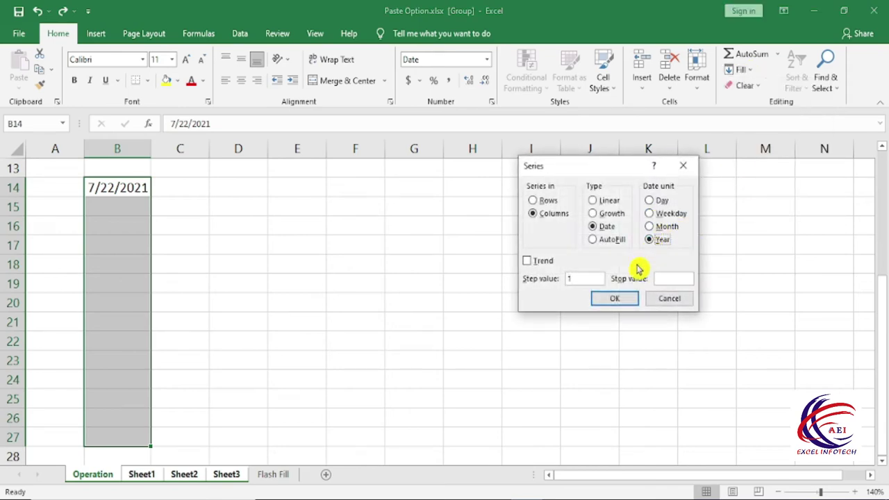
pyautogui.click(614, 305)
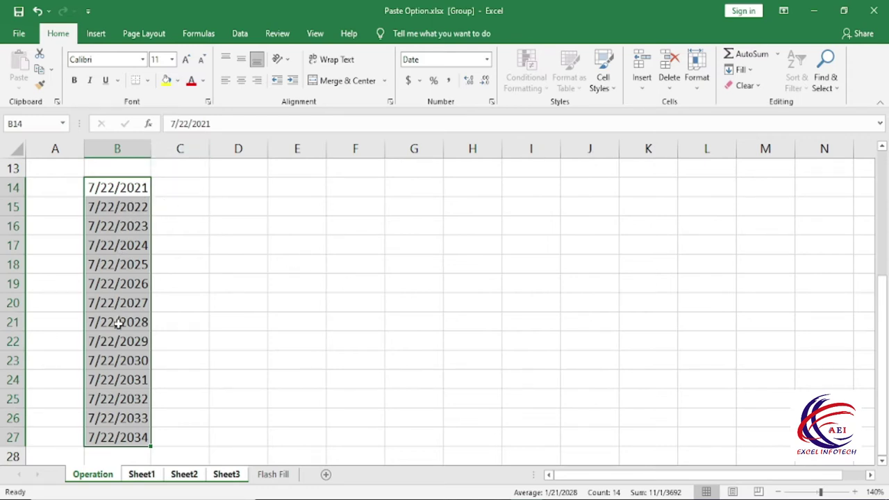
# Step: Review the yearly dates in column B, then delete everything in B14:B27
pyautogui.click(136, 186)
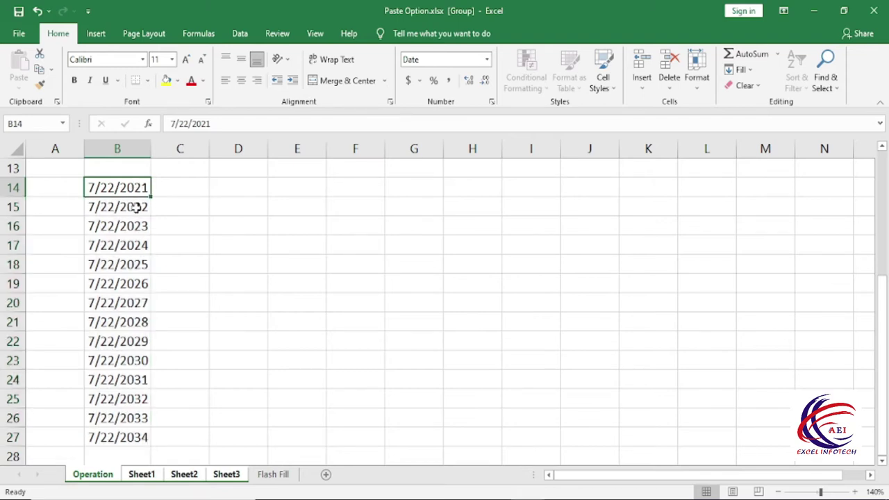
pyautogui.click(137, 207)
pyautogui.click(136, 228)
pyautogui.click(137, 200)
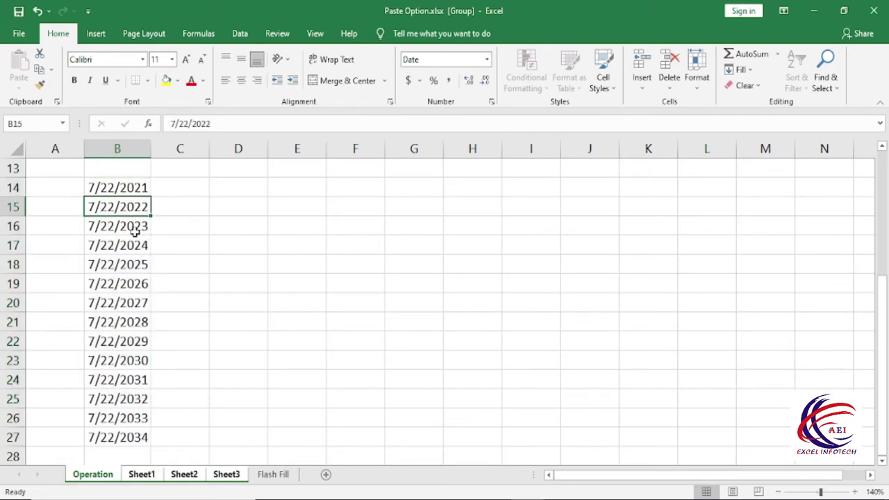
pyautogui.click(135, 231)
pyautogui.click(146, 260)
pyautogui.press('Down')
pyautogui.click(101, 189)
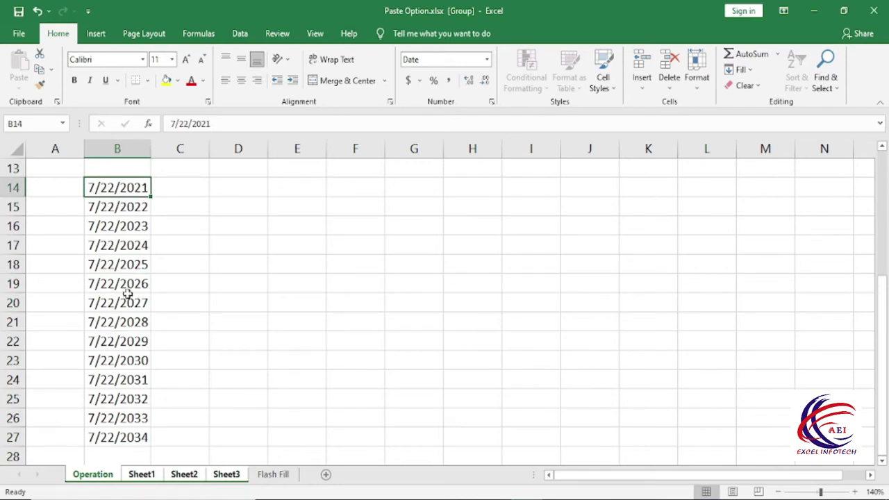
pyautogui.click(143, 245)
pyautogui.click(143, 280)
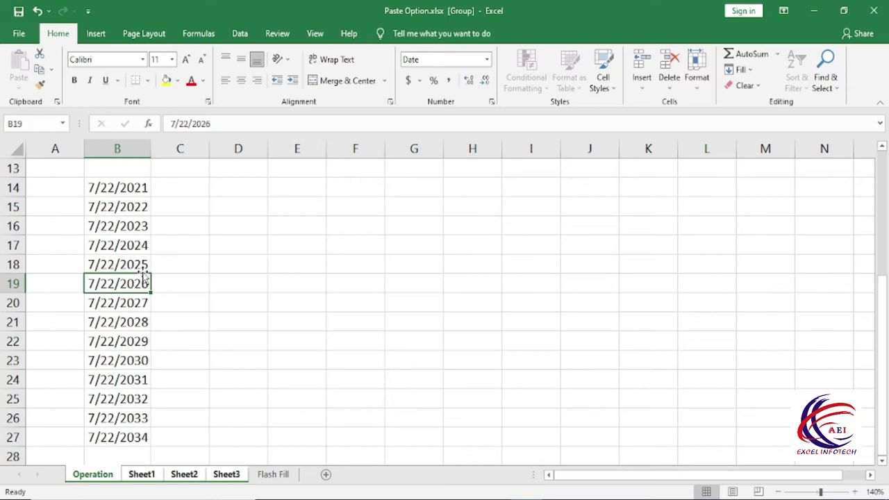
pyautogui.moveTo(122, 194); pyautogui.dragTo(132, 438)
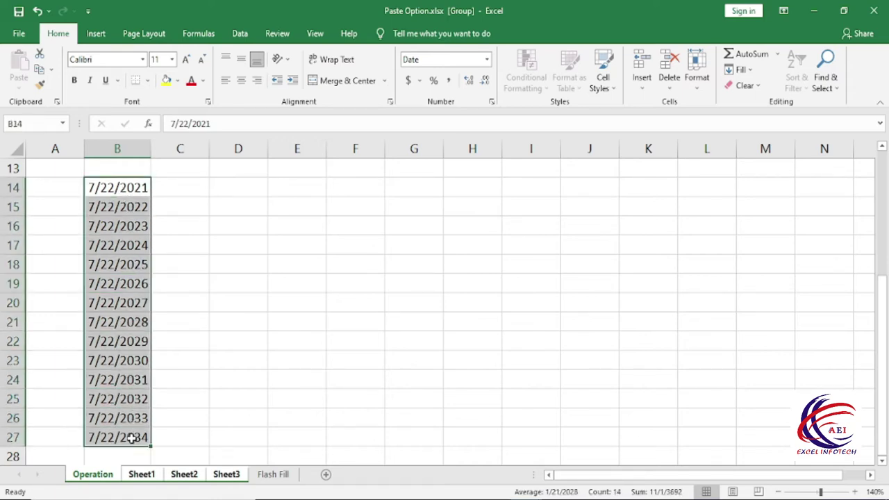
pyautogui.press('Delete')
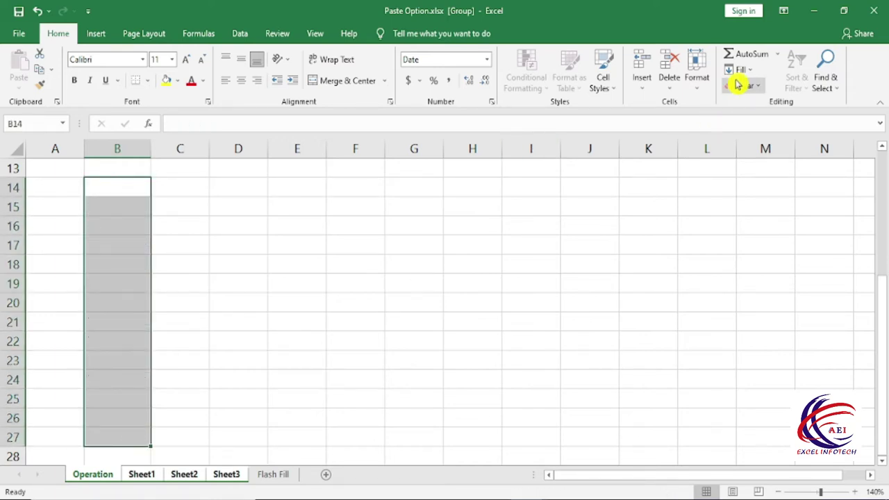
# Step: Cancel the Series dialog without filling and deselect the column B range
pyautogui.click(740, 70)
pyautogui.click(761, 175)
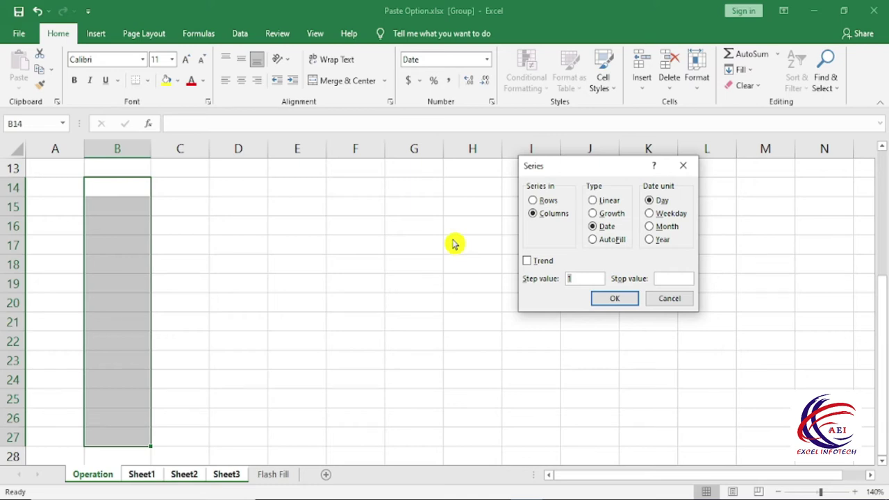
pyautogui.click(669, 298)
pyautogui.click(297, 283)
# Step: Enter 1 in C14 and 100 in C23, then select C14:C23
pyautogui.click(173, 189)
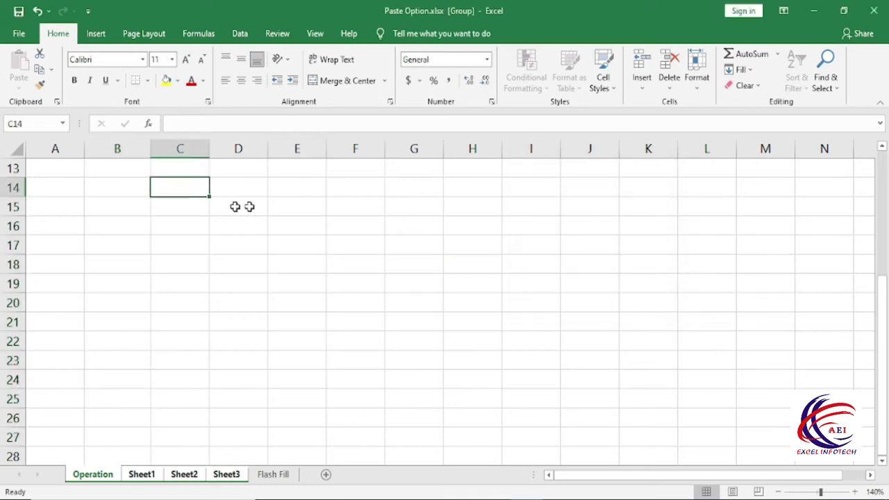
pyautogui.write('1')
pyautogui.press('Return')
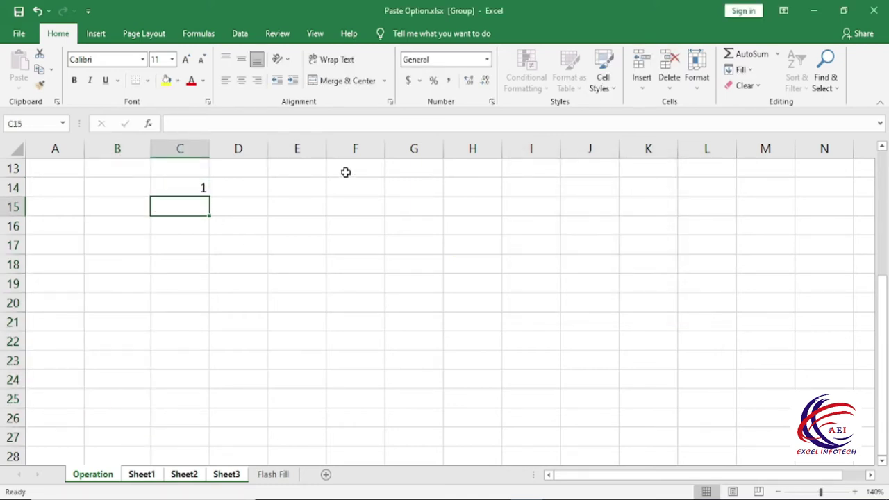
pyautogui.click(184, 361)
pyautogui.write('100')
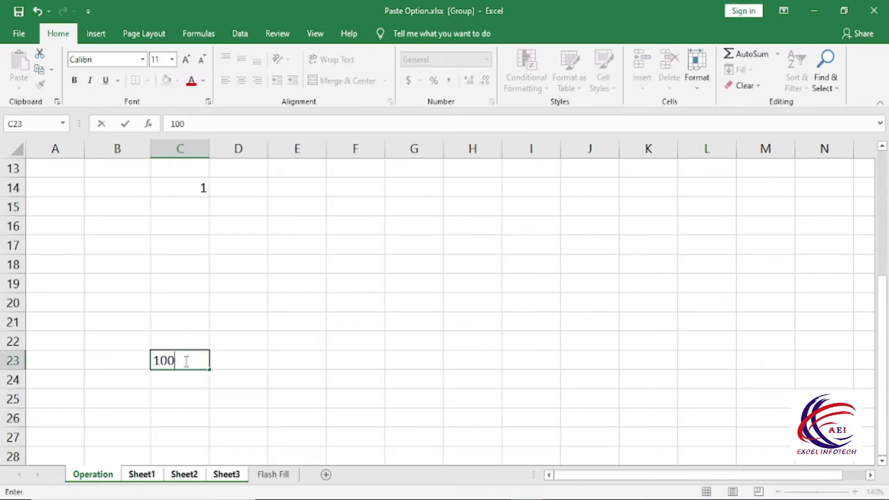
pyautogui.click(243, 358)
pyautogui.moveTo(197, 184); pyautogui.dragTo(189, 356)
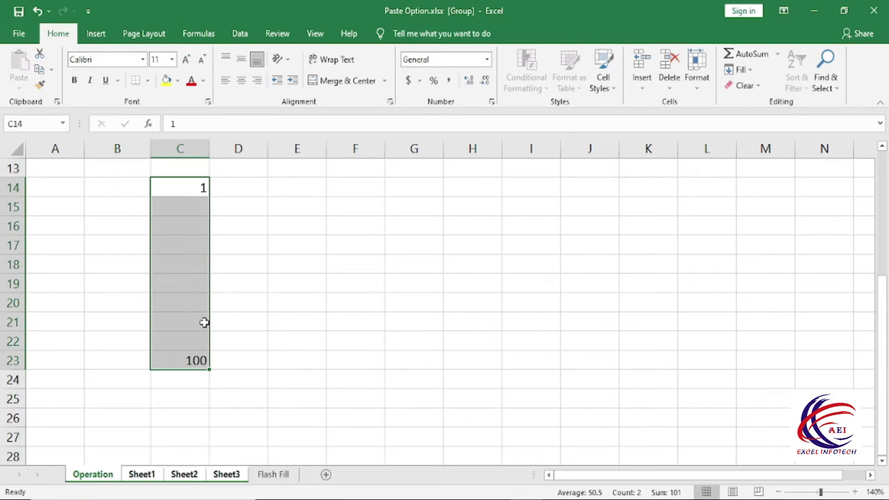
# Step: Fill C14:C23 as a Trend series 1, 12, 23 … 100, then delete those values
pyautogui.click(739, 70)
pyautogui.click(771, 172)
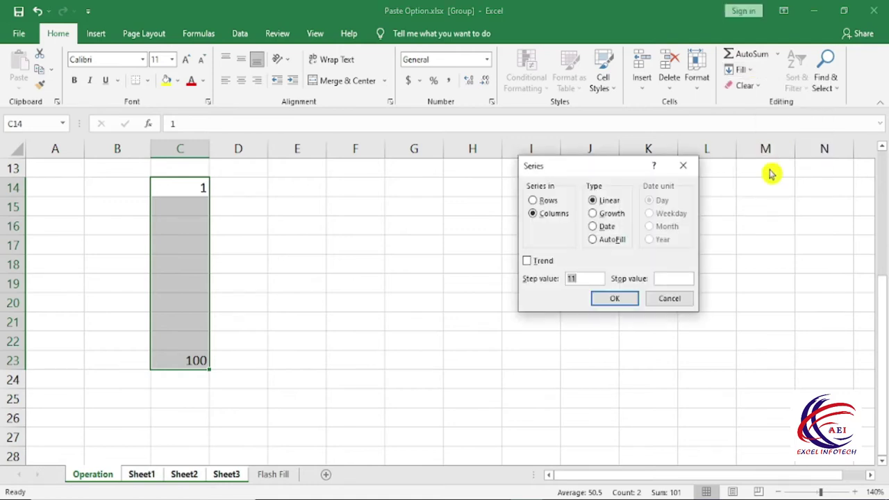
pyautogui.click(530, 263)
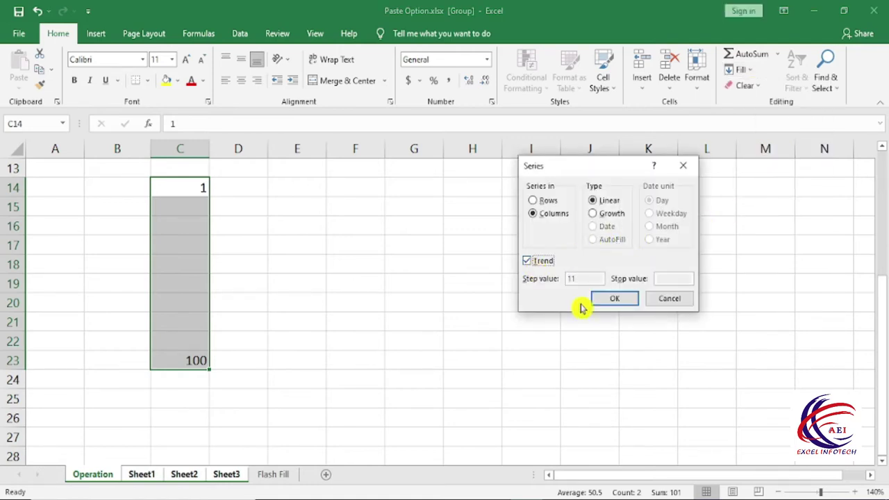
pyautogui.click(615, 299)
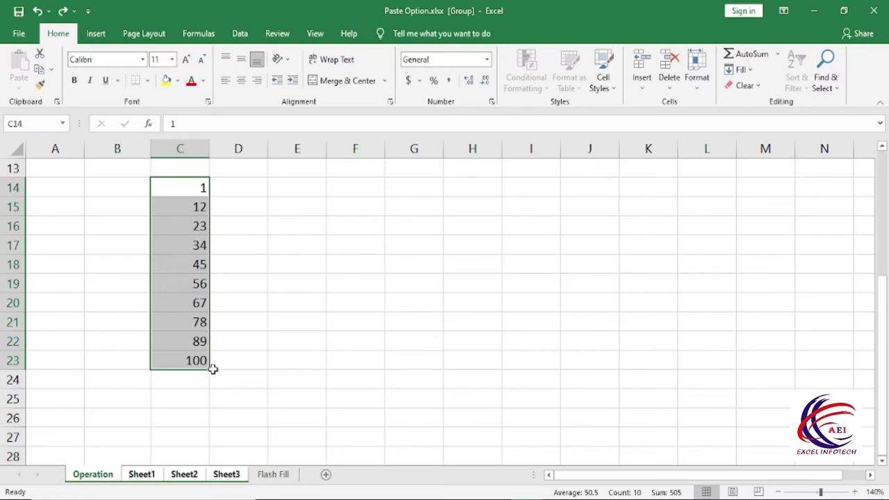
pyautogui.moveTo(192, 192); pyautogui.dragTo(192, 375)
pyautogui.press('Delete')
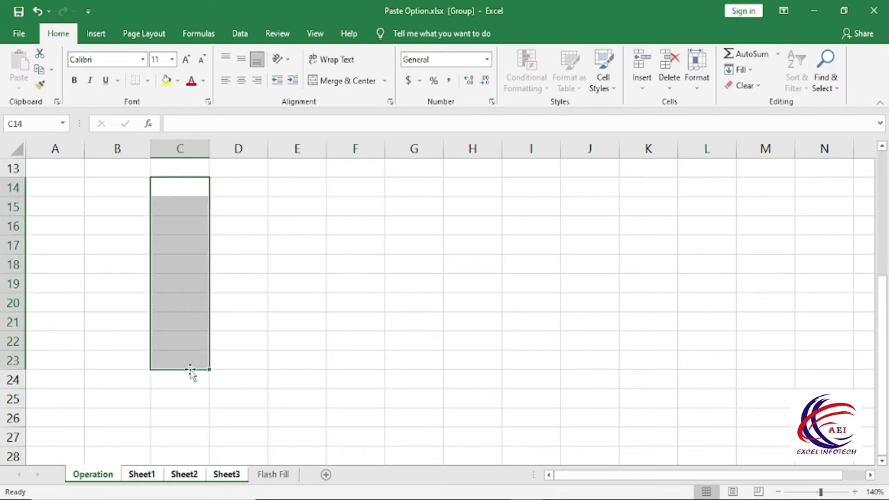
# Step: Apply an AutoFill series to C14:C23, copying the 1 down through C23
pyautogui.click(740, 71)
pyautogui.click(756, 169)
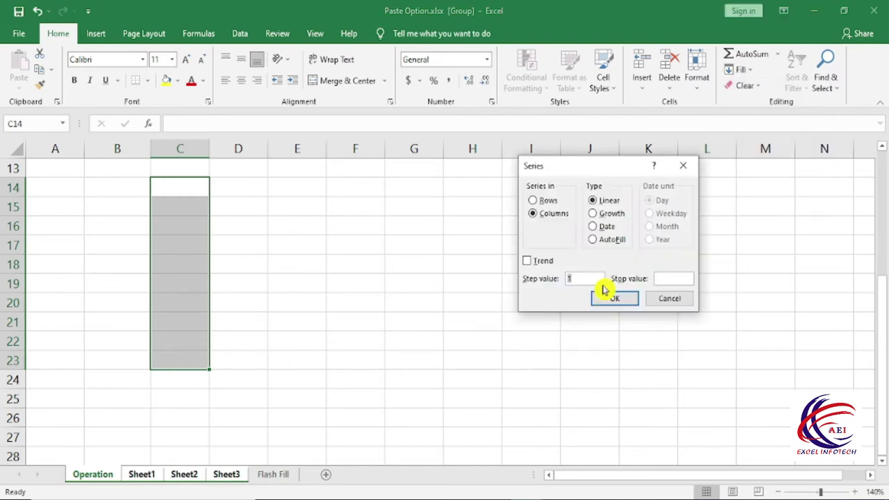
pyautogui.click(602, 240)
pyautogui.moveTo(192, 185); pyautogui.dragTo(190, 353)
pyautogui.click(739, 70)
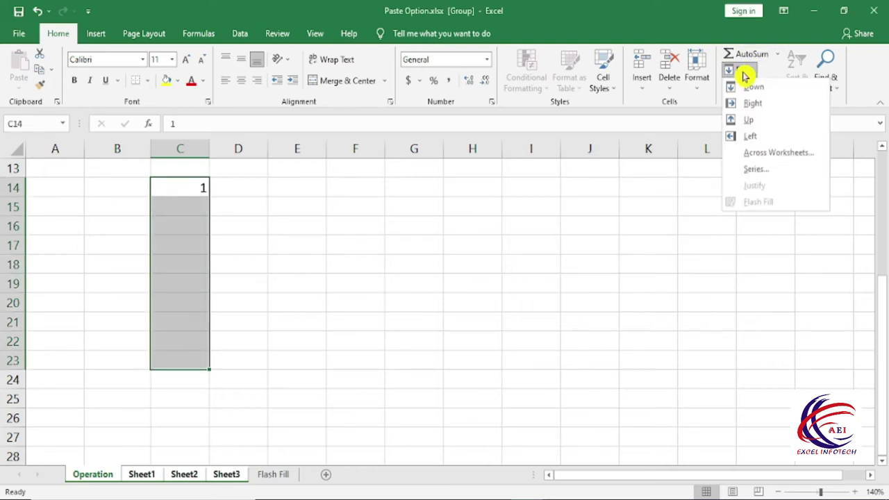
pyautogui.click(757, 170)
pyautogui.click(623, 240)
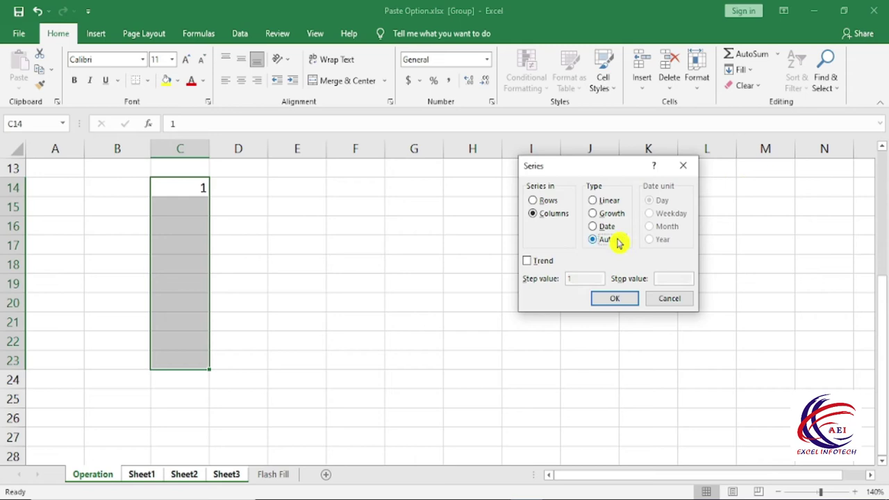
pyautogui.click(620, 300)
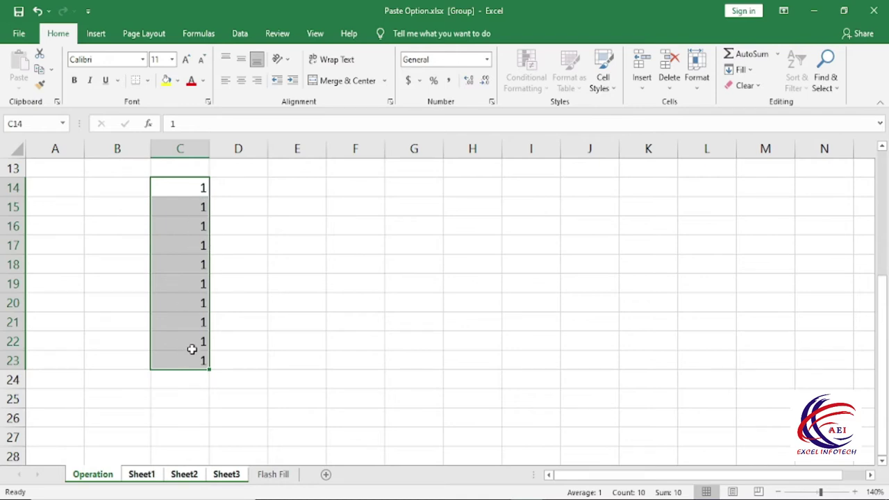
# Step: Reopen the Series dialog and close it without changes
pyautogui.click(740, 69)
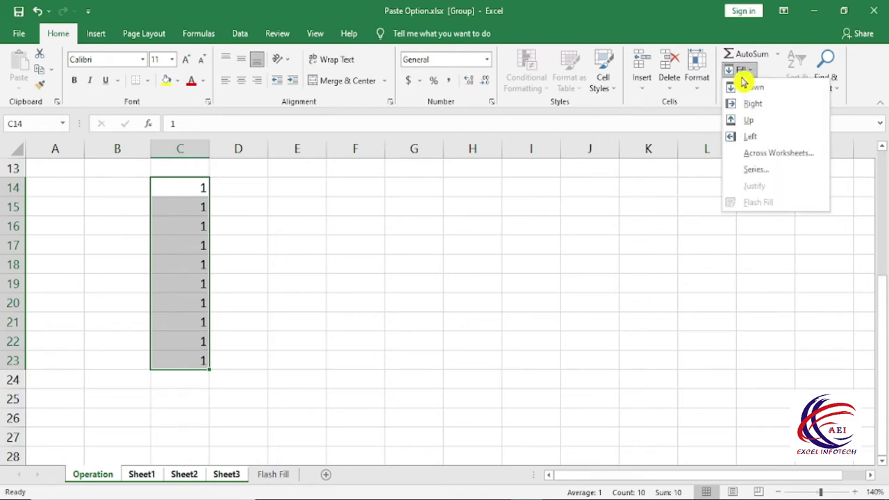
pyautogui.click(757, 170)
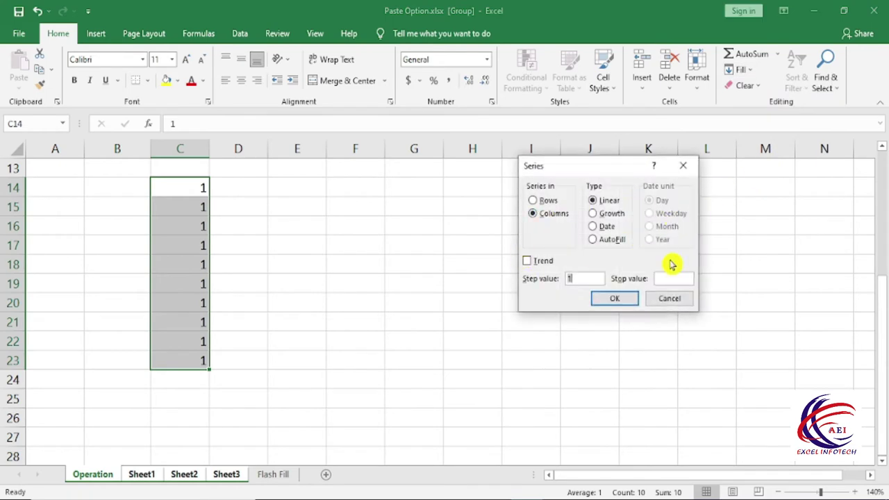
pyautogui.press('Escape')
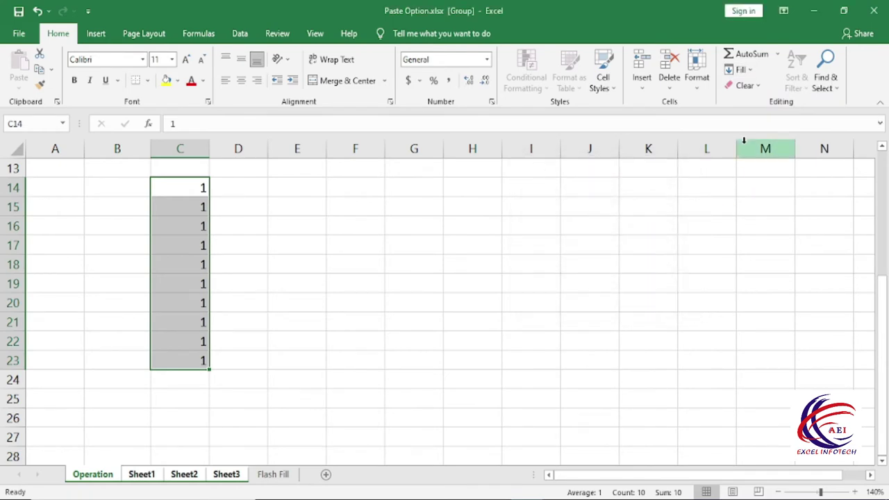
pyautogui.click(741, 70)
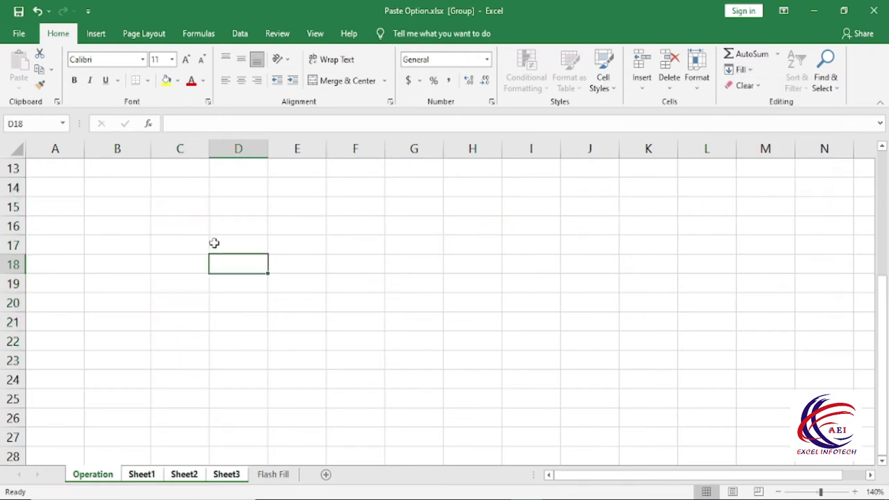
# Step: Enter 'Excel Infotech Computer institute' in cell D16
pyautogui.click(239, 227)
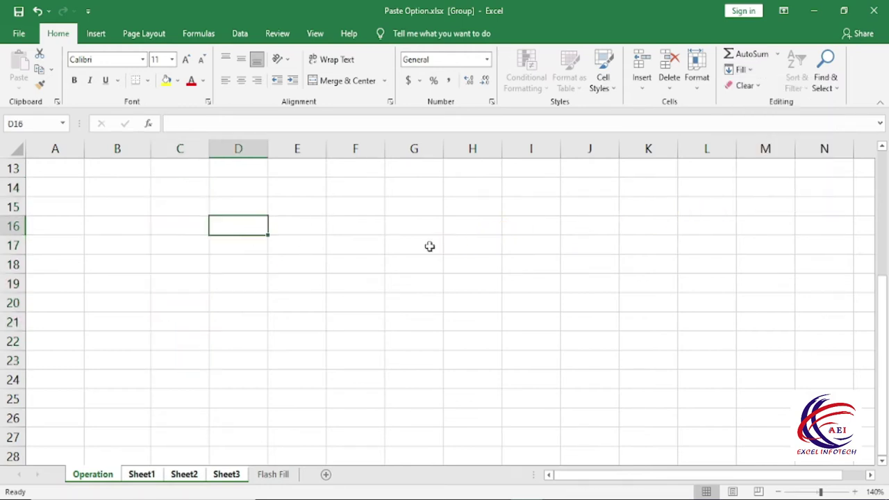
pyautogui.write('Excel Infotech')
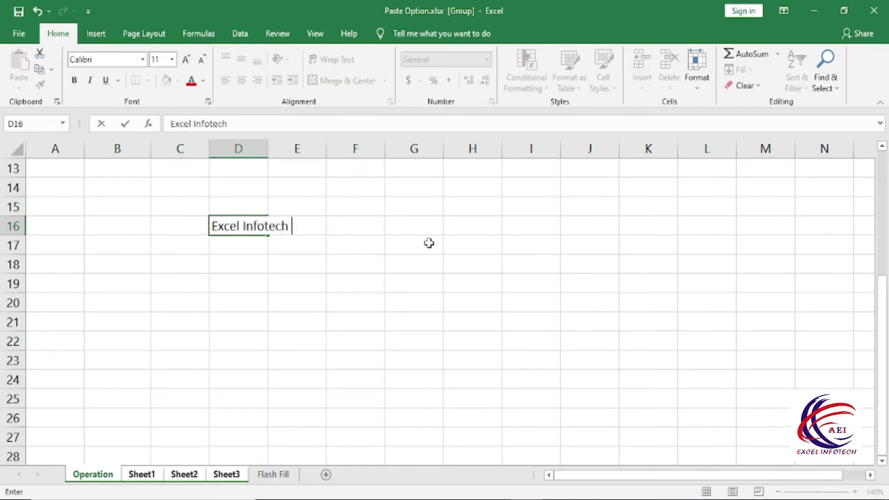
pyautogui.write(' Computer institute')
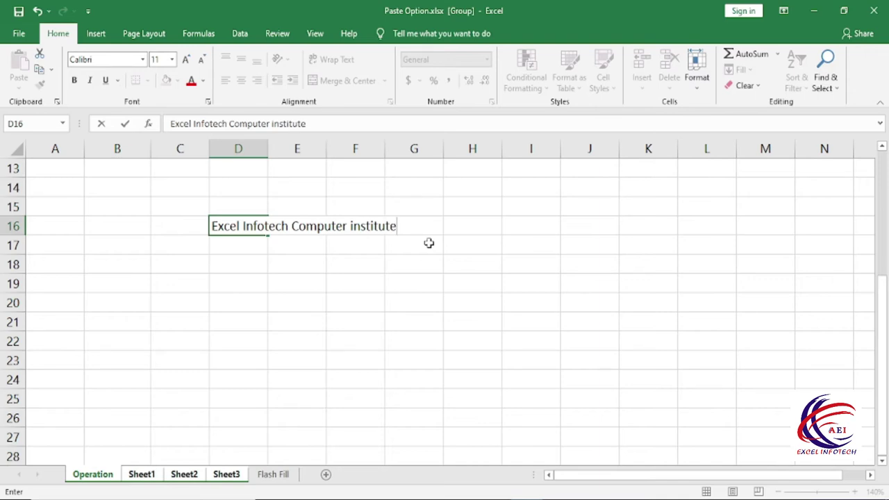
pyautogui.press('Return')
pyautogui.press('Up')
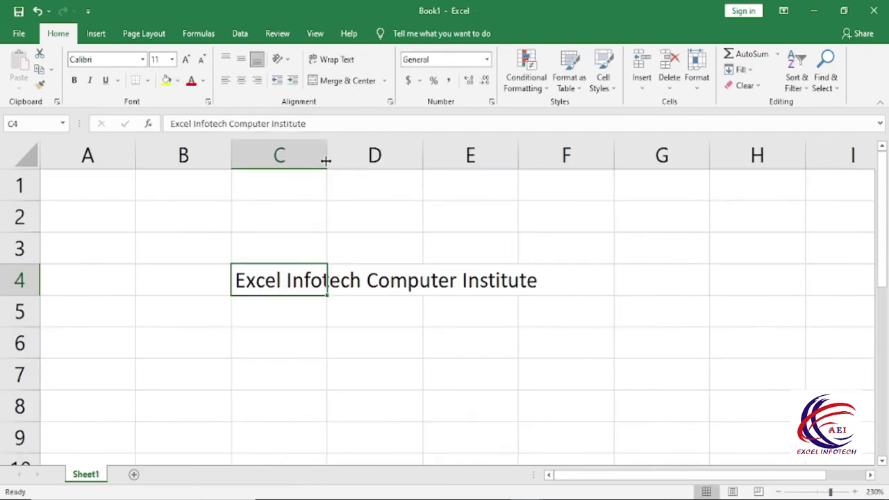
# Step: Widen column C and justify the C4 sentence into one word per cell down C4:C7
pyautogui.moveTo(327, 152); pyautogui.dragTo(345, 151)
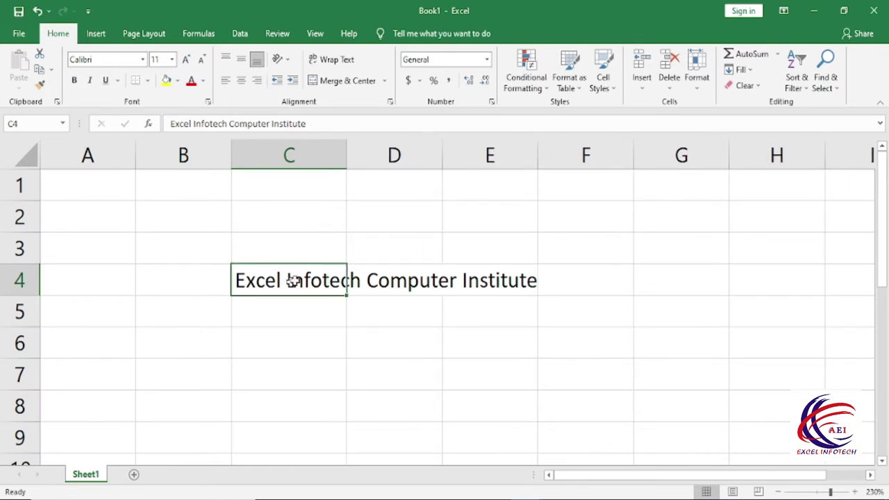
pyautogui.click(748, 78)
pyautogui.click(748, 78)
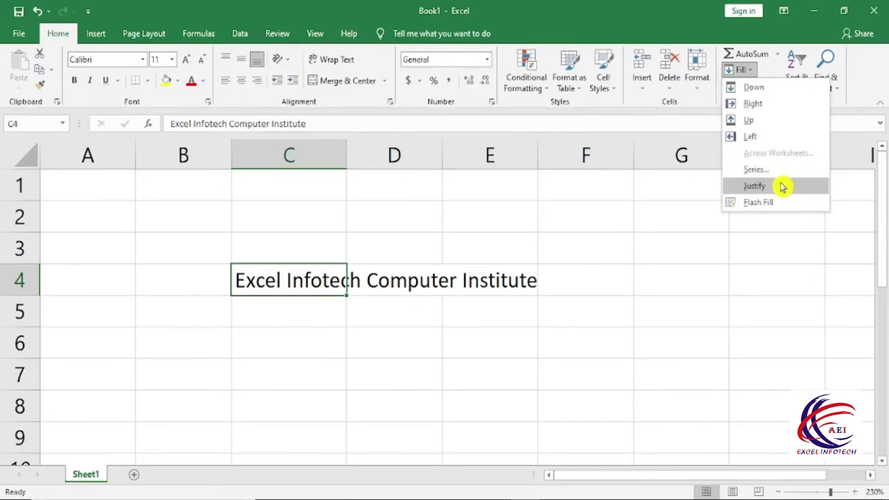
pyautogui.click(782, 186)
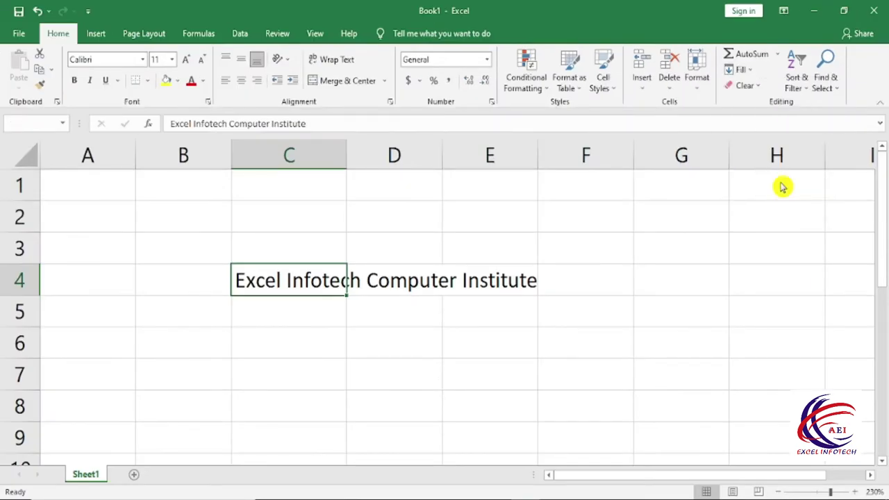
pyautogui.click(421, 294)
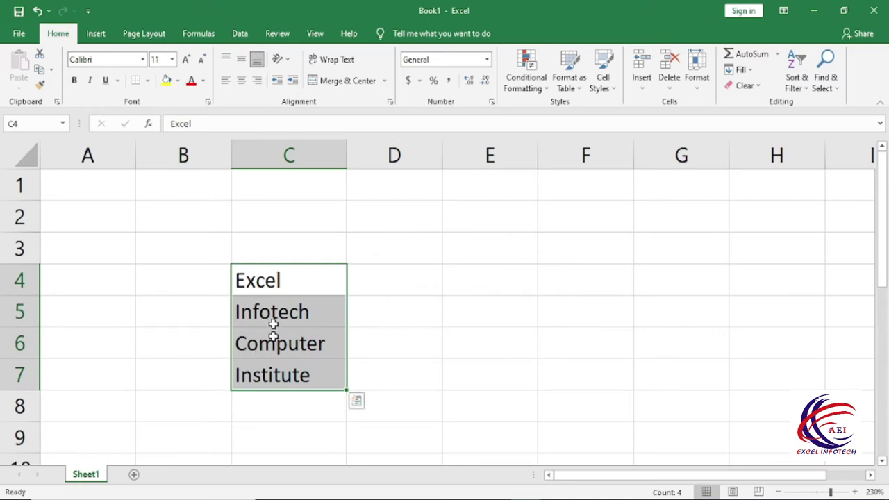
# Step: Check each split word: Excel, Infotech, Computer and Institute in C4:C7
pyautogui.click(359, 291)
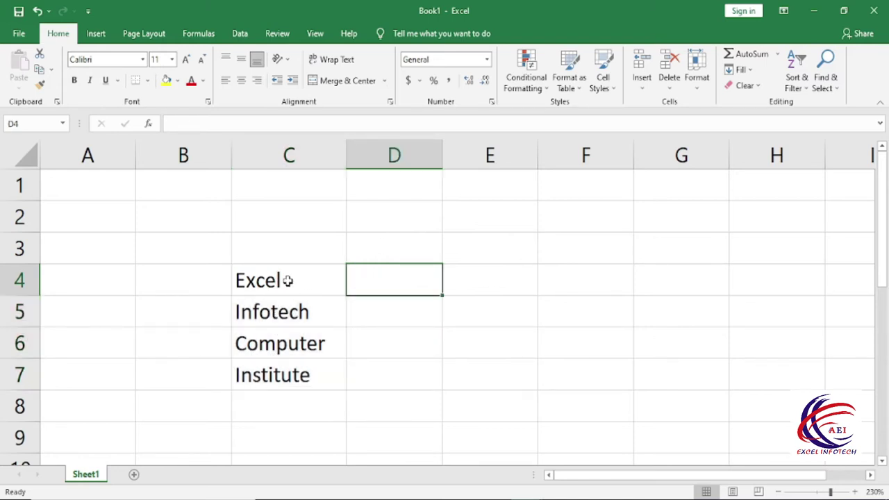
pyautogui.click(285, 280)
pyautogui.press('Down')
pyautogui.press('Down')
pyautogui.press('Down')
pyautogui.click(295, 341)
pyautogui.click(294, 314)
pyautogui.click(294, 288)
pyautogui.click(290, 324)
pyautogui.click(290, 341)
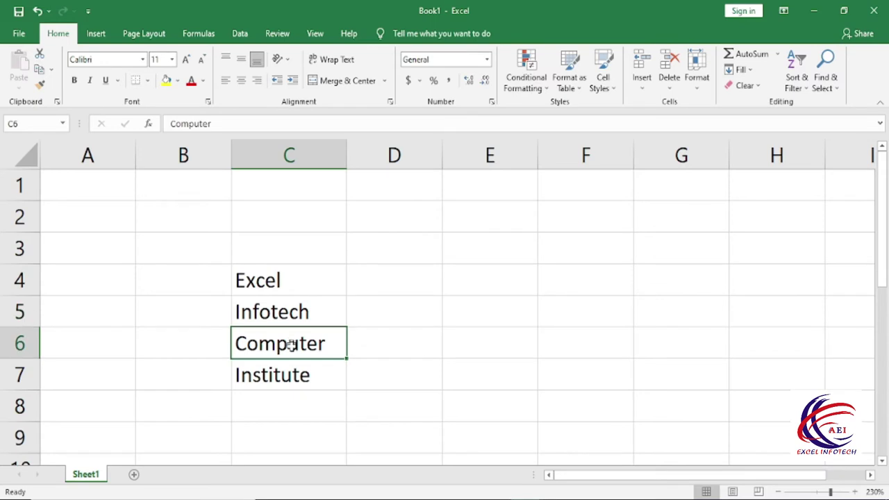
pyautogui.click(289, 373)
pyautogui.click(288, 288)
pyautogui.click(288, 316)
pyautogui.click(282, 347)
pyautogui.click(277, 376)
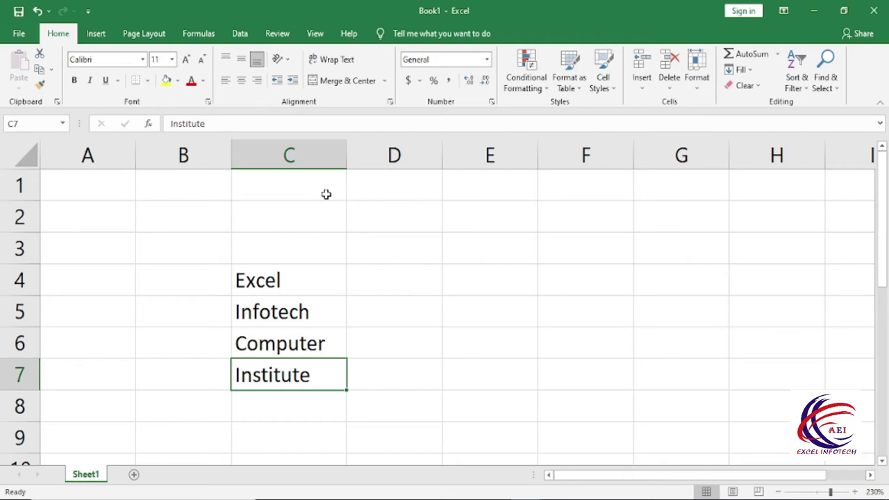
pyautogui.click(386, 280)
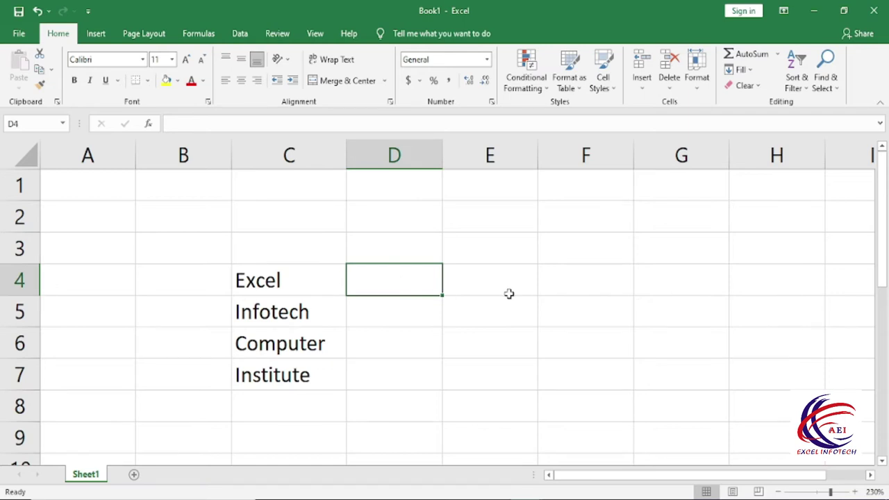
# Step: Enter a three-word full name in D4 and justify it into D4:D6
pyautogui.write('Kamal ')
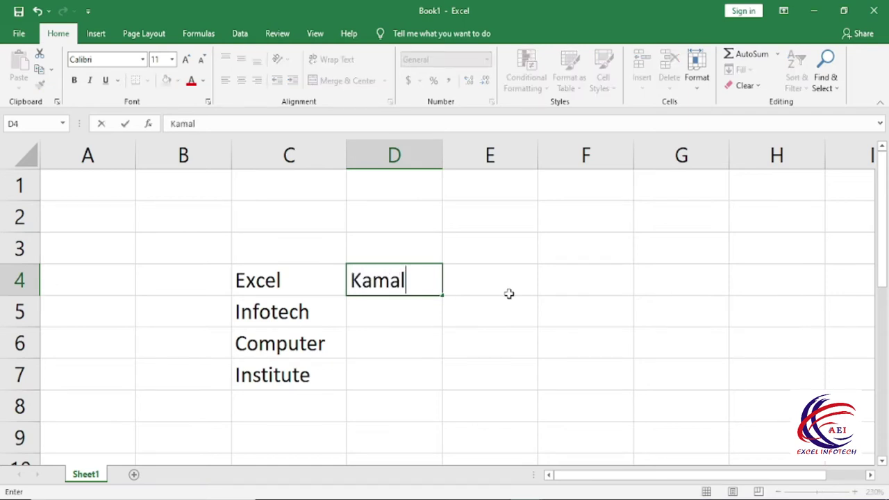
pyautogui.write('Kumar ')
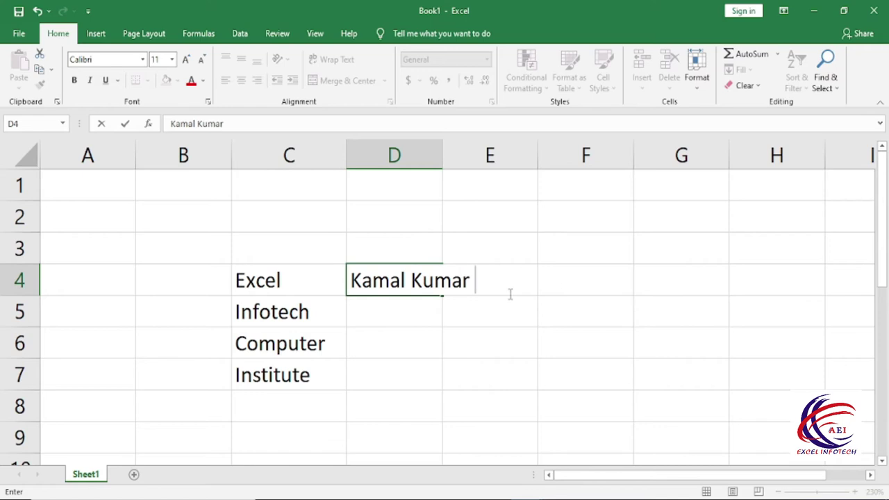
pyautogui.write('Pandey')
pyautogui.press('Return')
pyautogui.press('Up')
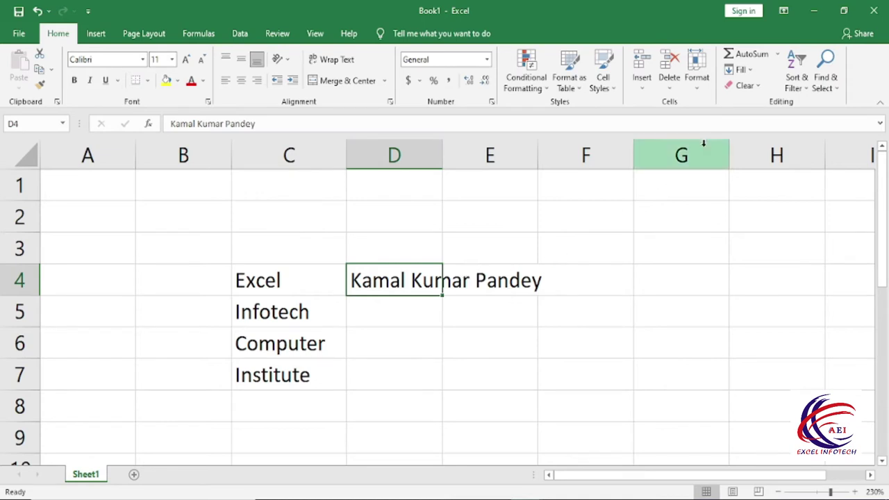
pyautogui.click(739, 70)
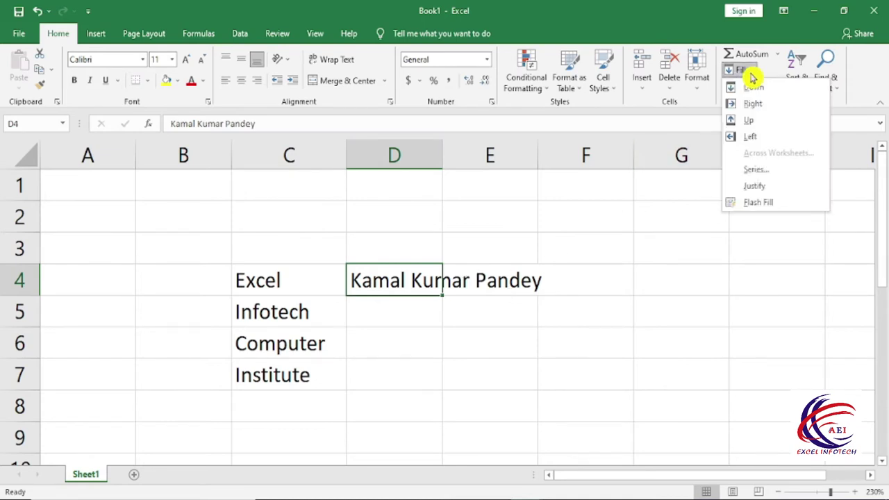
pyautogui.click(765, 184)
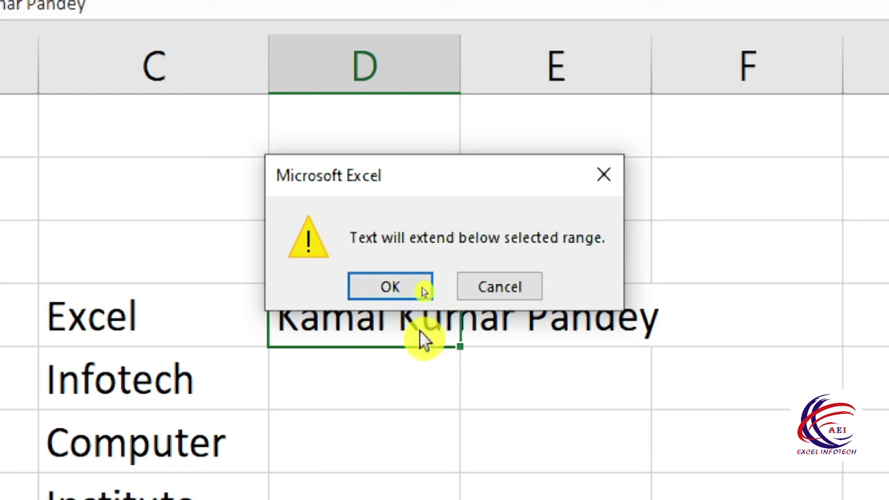
pyautogui.click(396, 288)
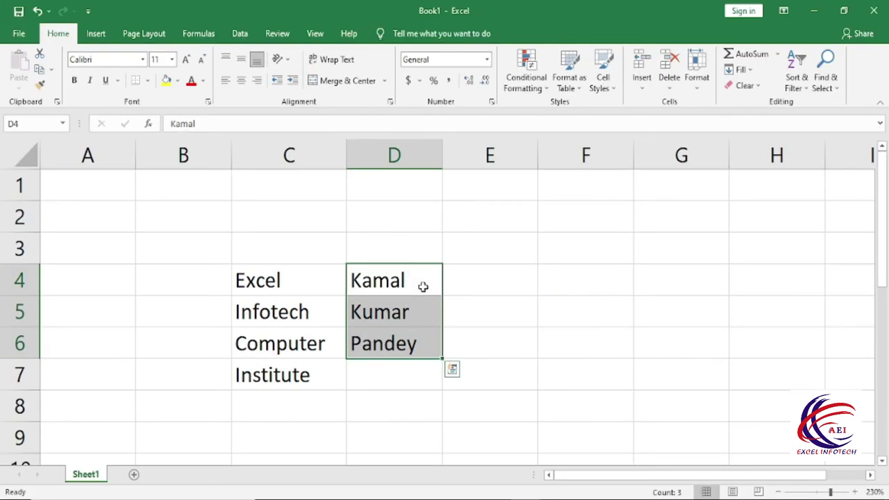
pyautogui.click(481, 300)
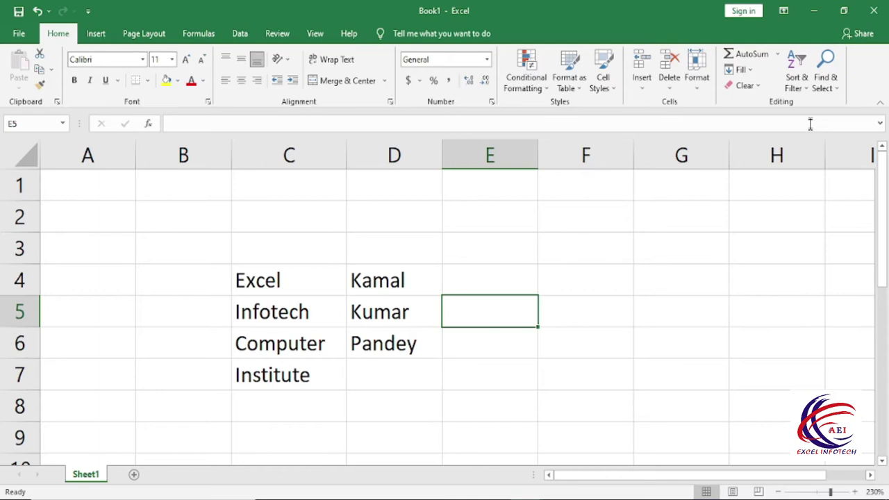
# Step: Review the full names in A2:A6 and the first-name and surname examples in B2:C2
pyautogui.click(753, 77)
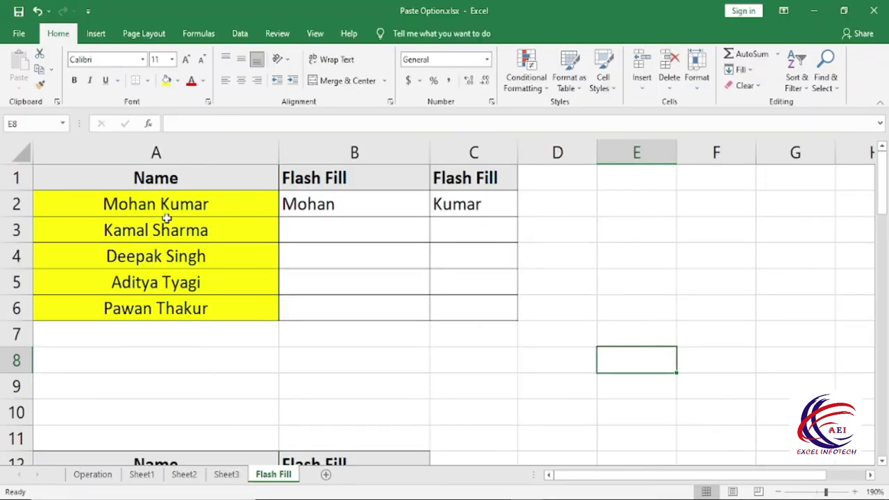
pyautogui.moveTo(155, 204); pyautogui.dragTo(173, 305)
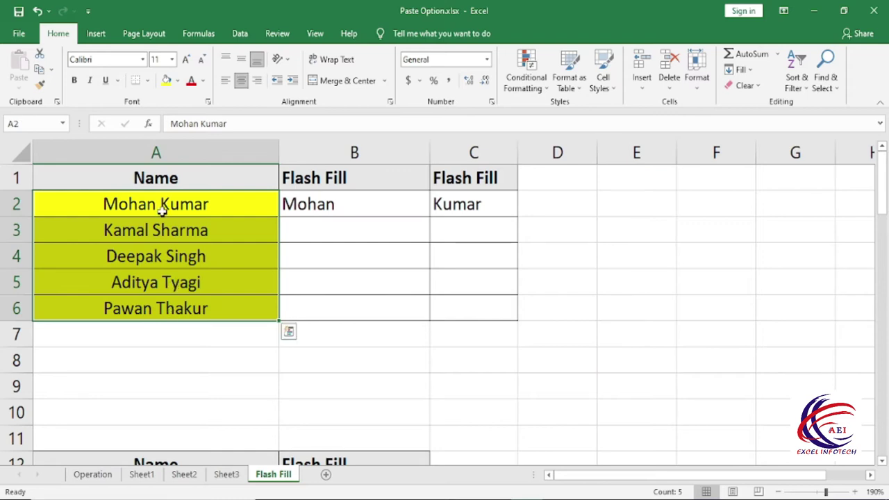
pyautogui.click(199, 202)
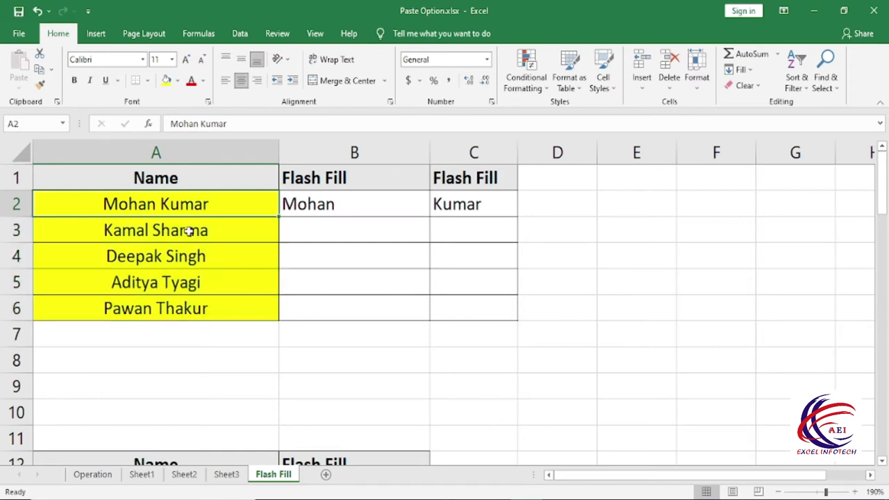
pyautogui.click(187, 232)
pyautogui.click(189, 258)
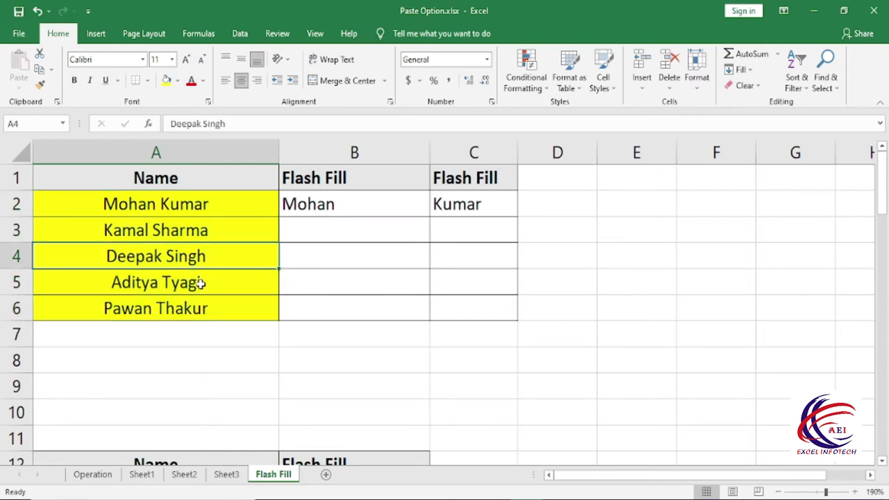
pyautogui.click(200, 283)
pyautogui.click(167, 314)
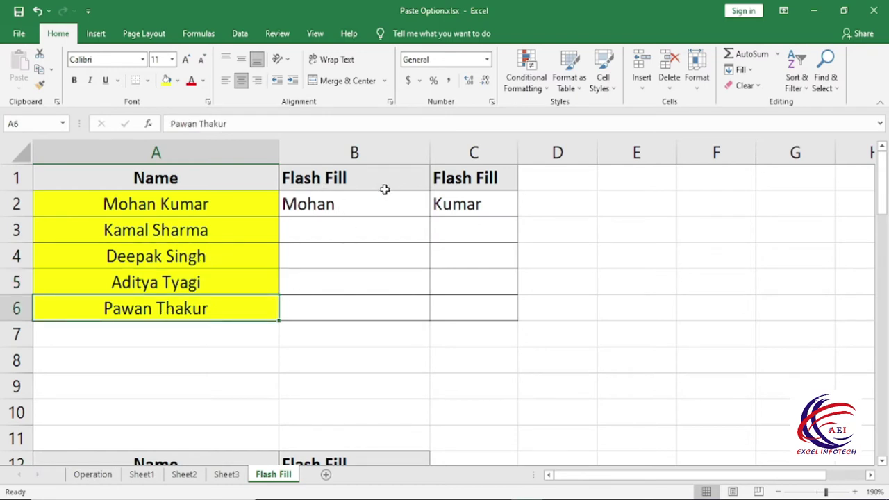
pyautogui.click(319, 206)
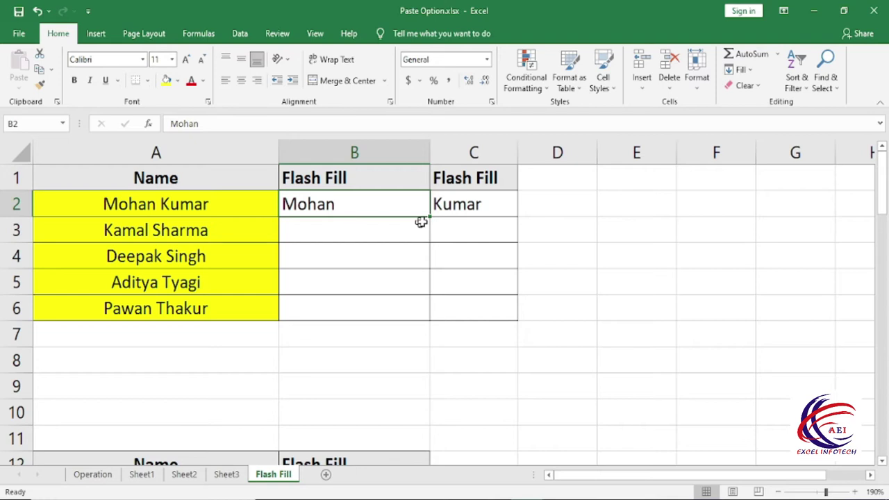
pyautogui.click(473, 204)
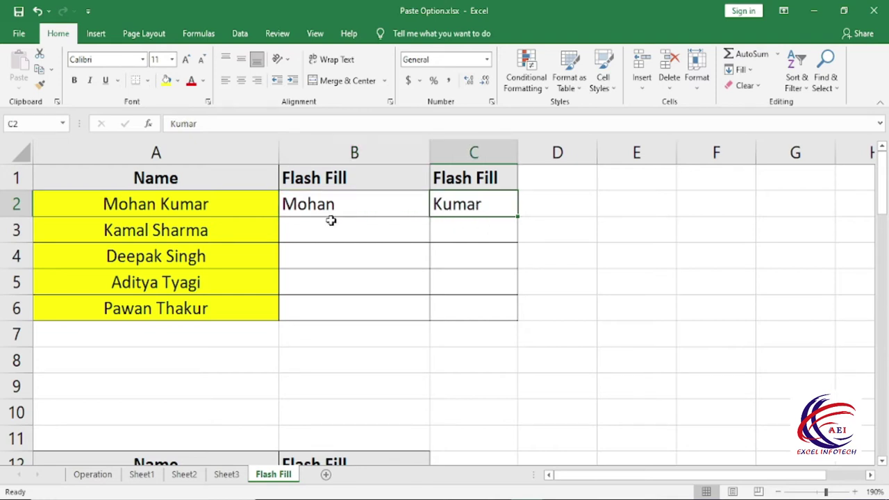
# Step: Flash Fill the first names into B3:B6 from the B2 example
pyautogui.moveTo(306, 205); pyautogui.dragTo(445, 201)
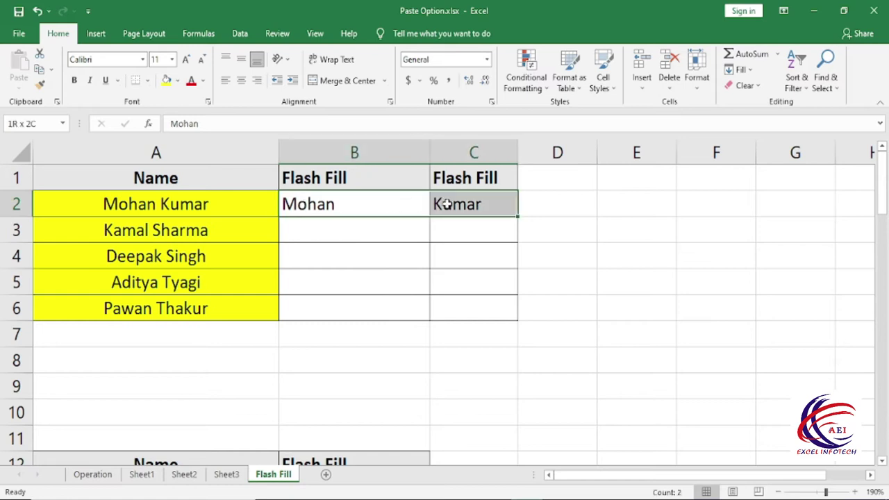
pyautogui.click(356, 226)
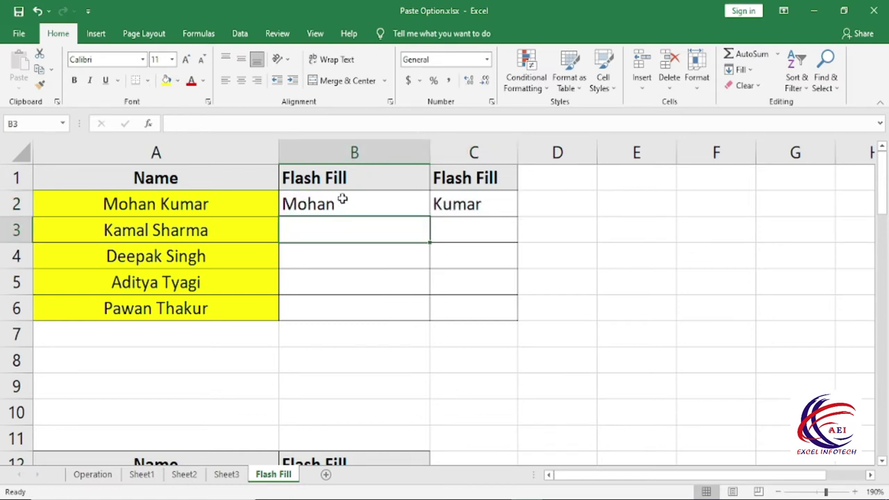
pyautogui.moveTo(343, 199); pyautogui.dragTo(352, 306)
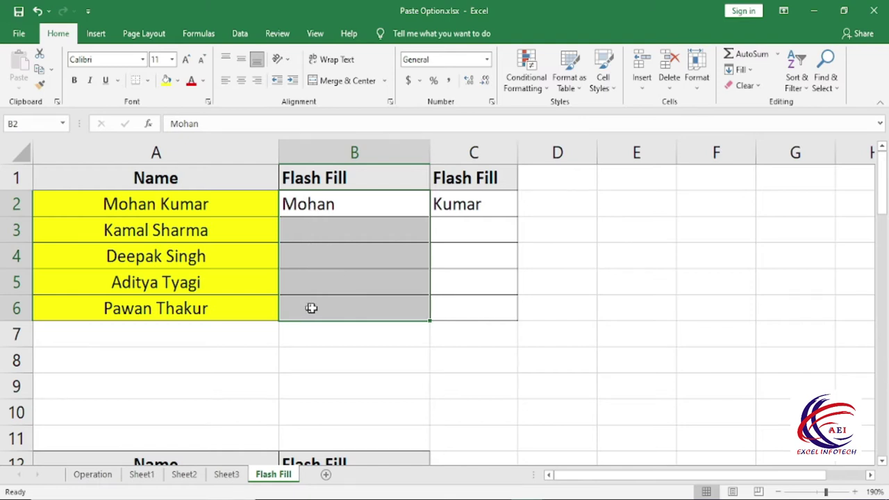
pyautogui.click(741, 69)
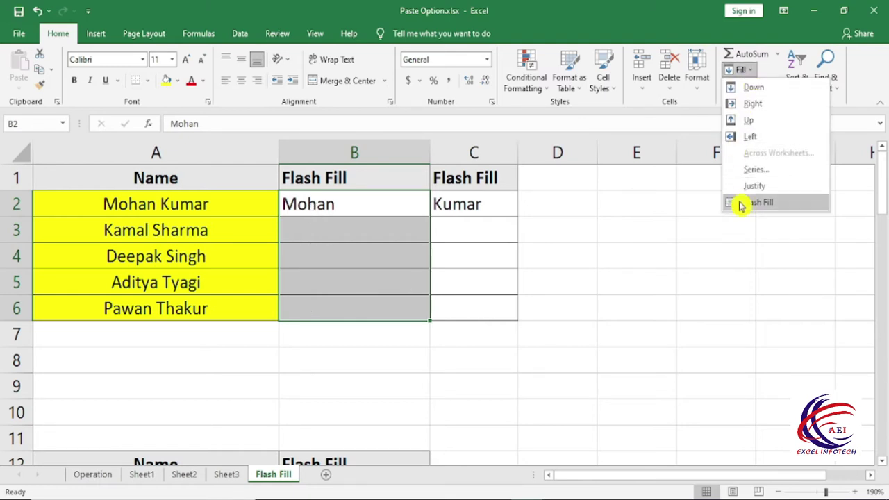
pyautogui.click(779, 205)
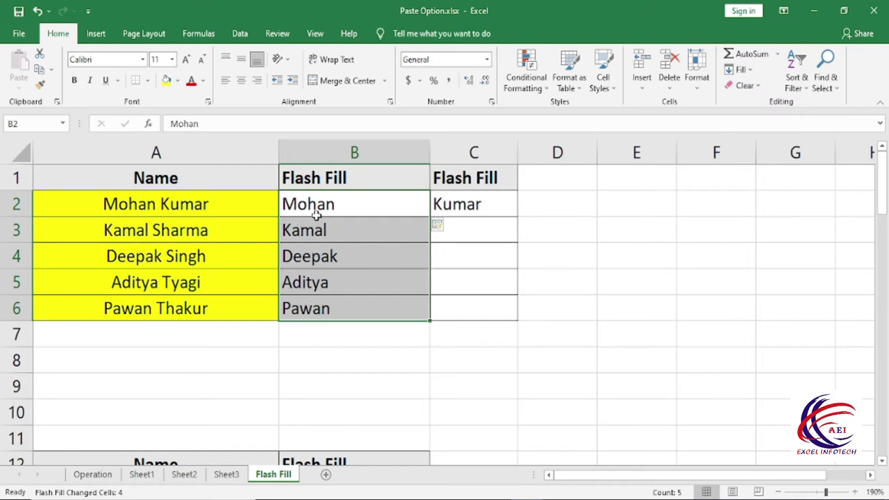
# Step: Flash Fill the surnames into C3:C6 from the C2 example
pyautogui.click(157, 207)
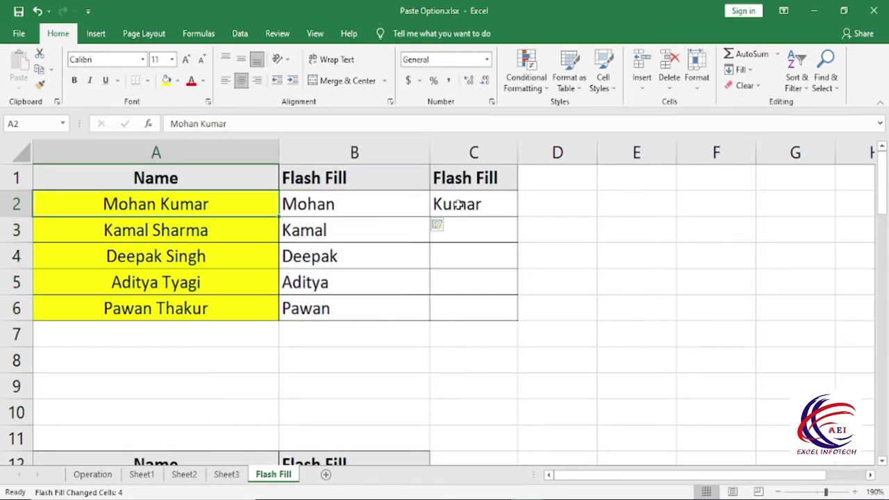
pyautogui.moveTo(459, 203); pyautogui.dragTo(462, 303)
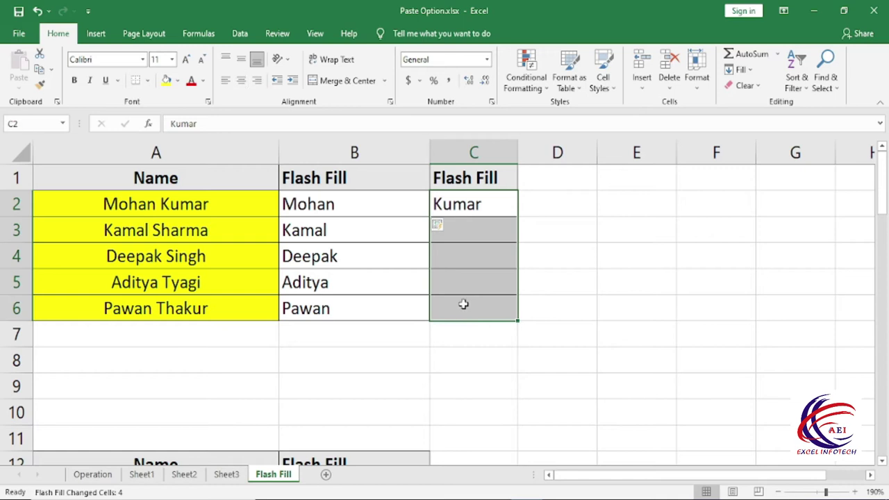
pyautogui.click(742, 71)
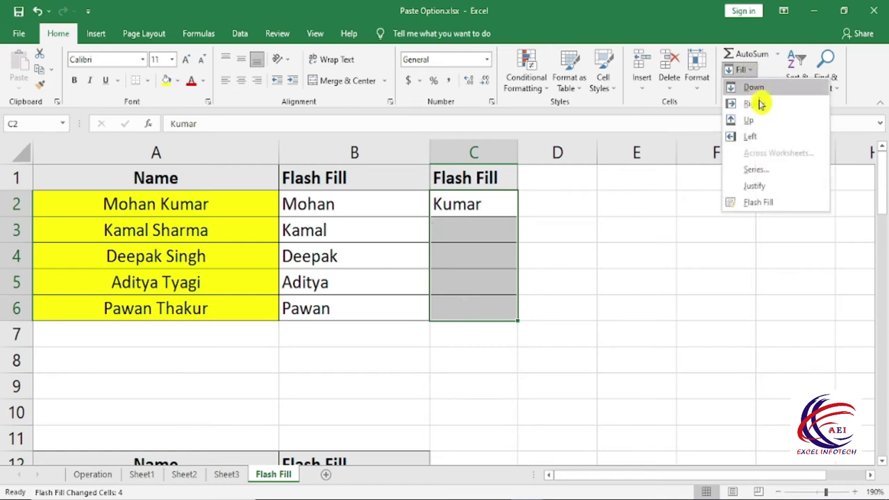
pyautogui.click(757, 202)
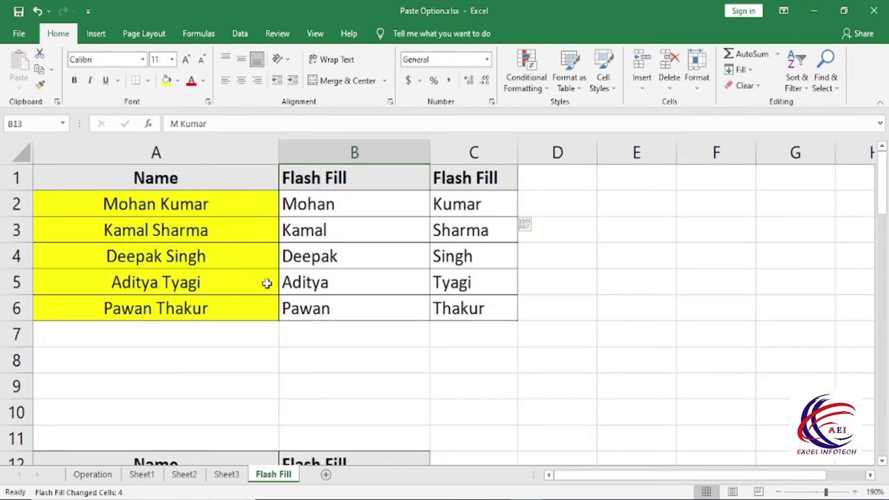
# Step: Retype the initial-plus-surname example in B13 and Flash Fill it down B14:B17
pyautogui.scroll(-1, 267, 285)
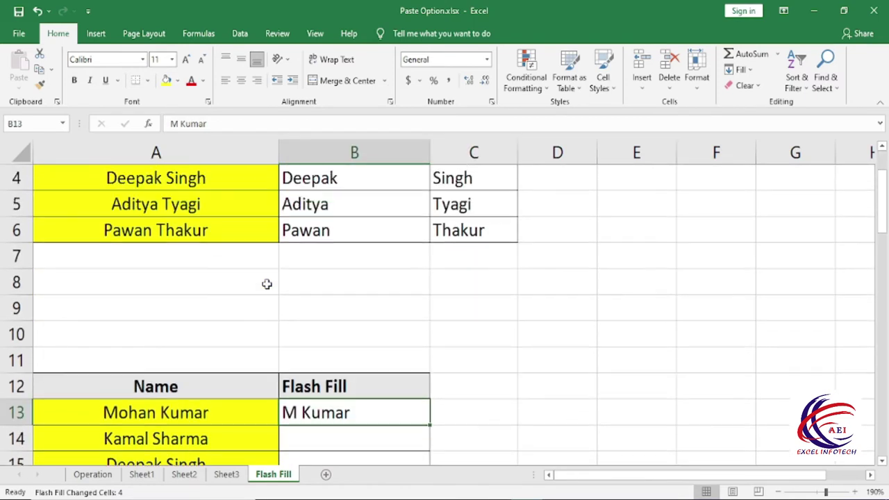
pyautogui.scroll(-2, 267, 284)
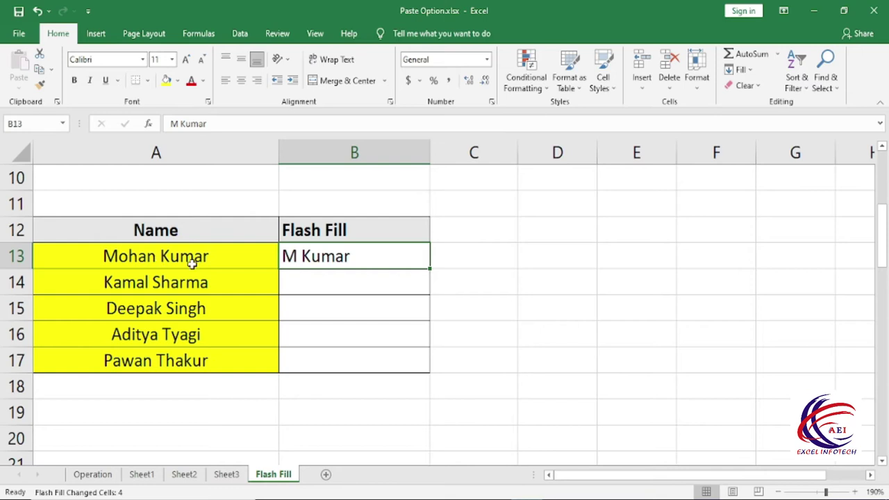
pyautogui.press('Delete')
pyautogui.press('Return')
pyautogui.click(313, 250)
pyautogui.write('M Kumar')
pyautogui.press('Return')
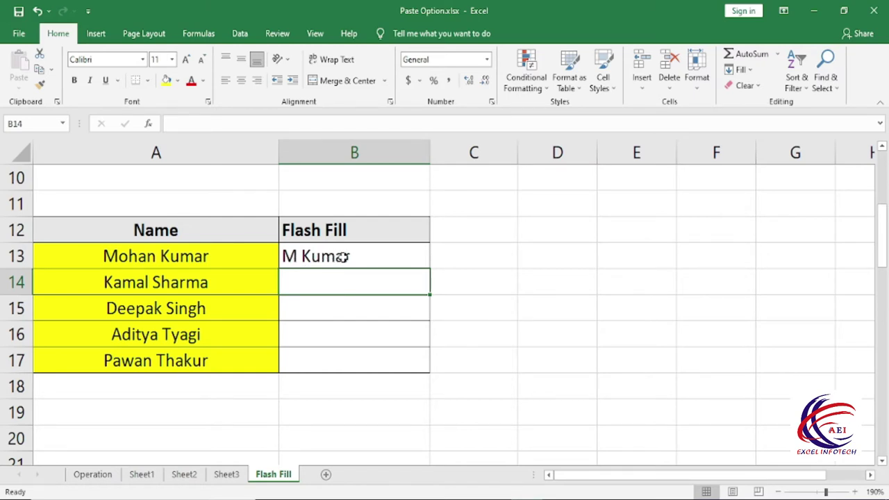
pyautogui.moveTo(317, 254); pyautogui.dragTo(322, 365)
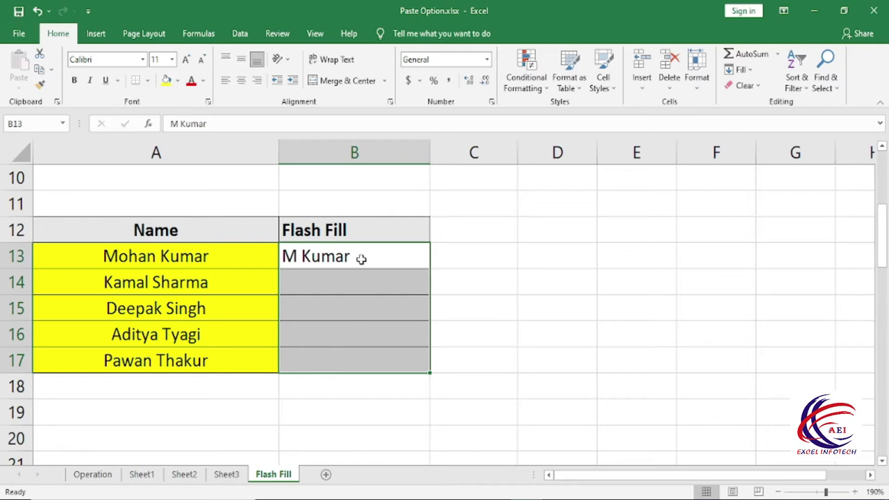
pyautogui.click(240, 35)
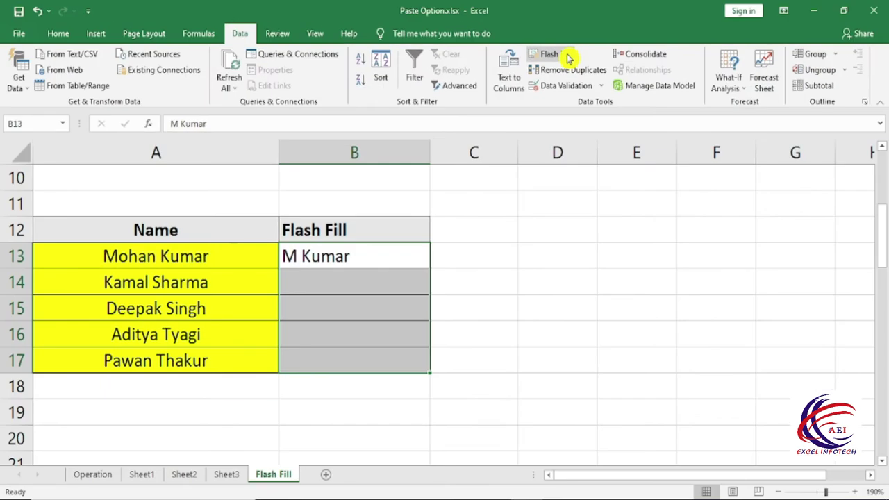
pyautogui.click(567, 57)
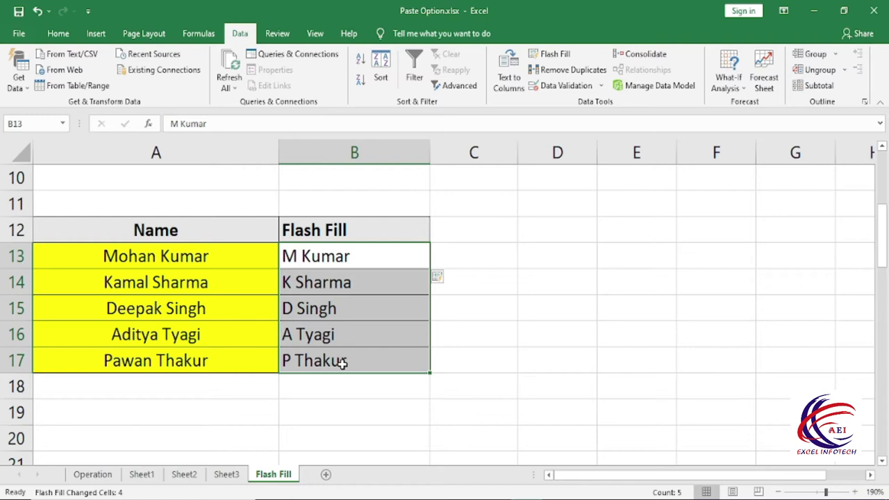
pyautogui.scroll(-5, 342, 364)
# Step: Flash Fill each person's two initials into B25:B28 from the B24 example
pyautogui.scroll(2, 343, 364)
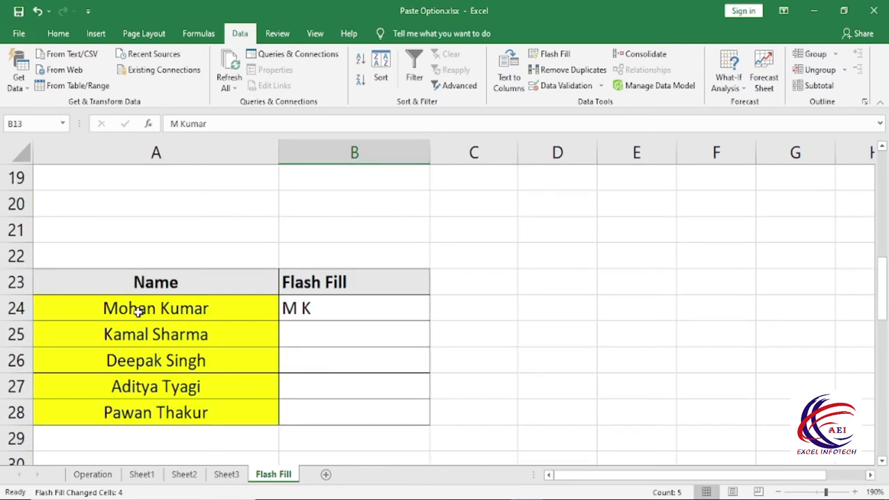
pyautogui.click(313, 308)
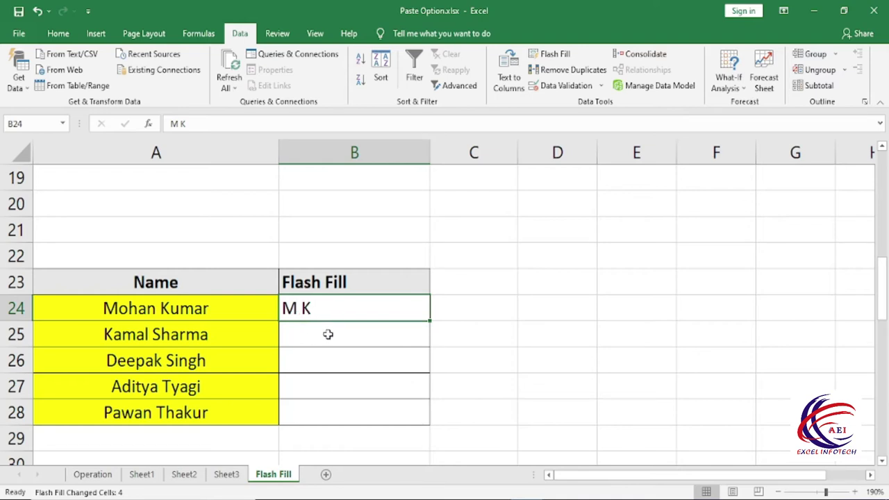
pyautogui.moveTo(327, 308); pyautogui.dragTo(339, 409)
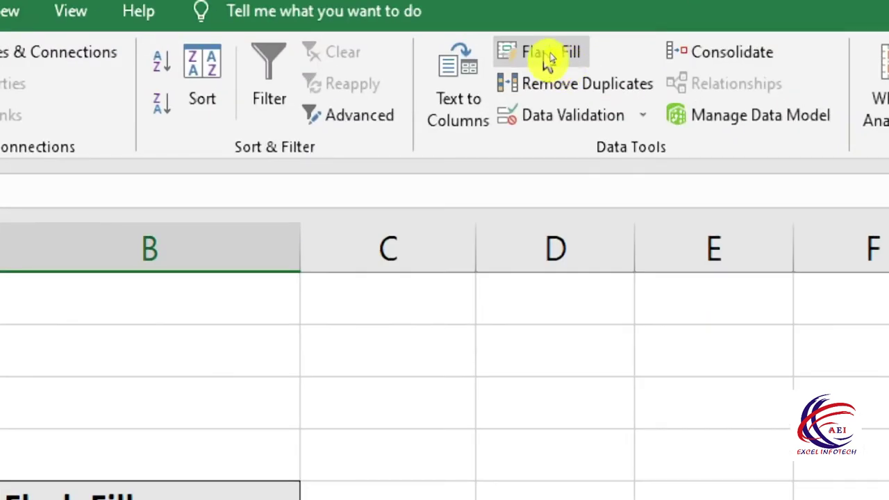
pyautogui.click(544, 52)
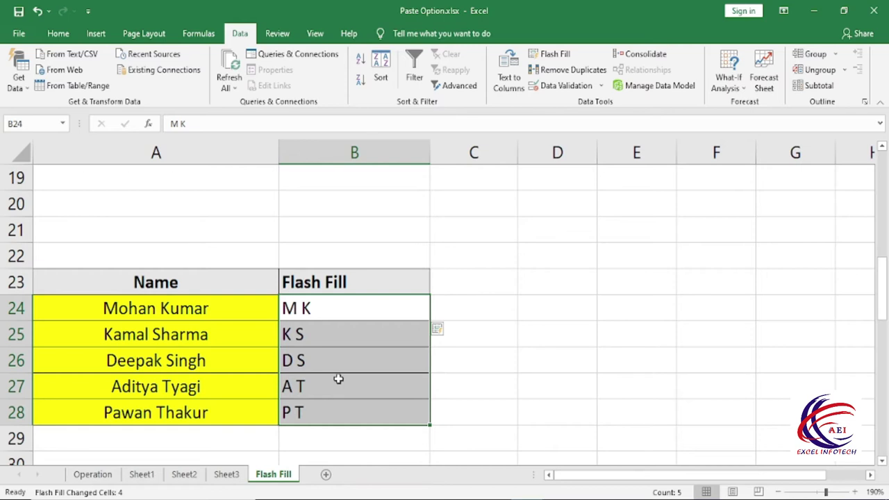
pyautogui.scroll(-1, 338, 379)
pyautogui.scroll(-3, 338, 379)
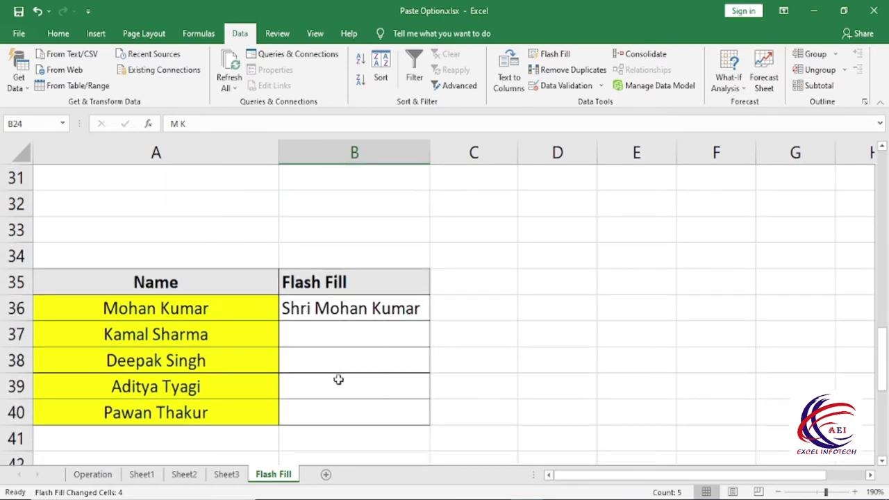
# Step: Retype the Shri-prefixed example in B36 and Flash Fill the prefix onto B37:B40
pyautogui.scroll(-1, 339, 380)
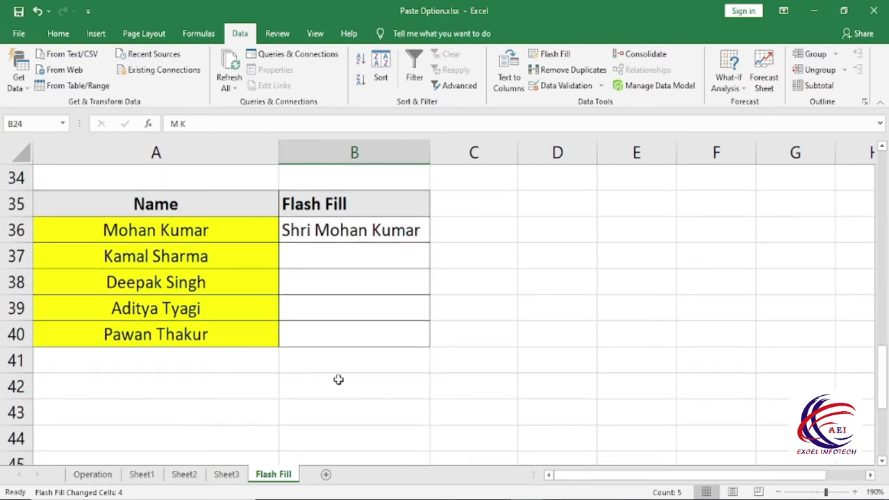
pyautogui.click(156, 230)
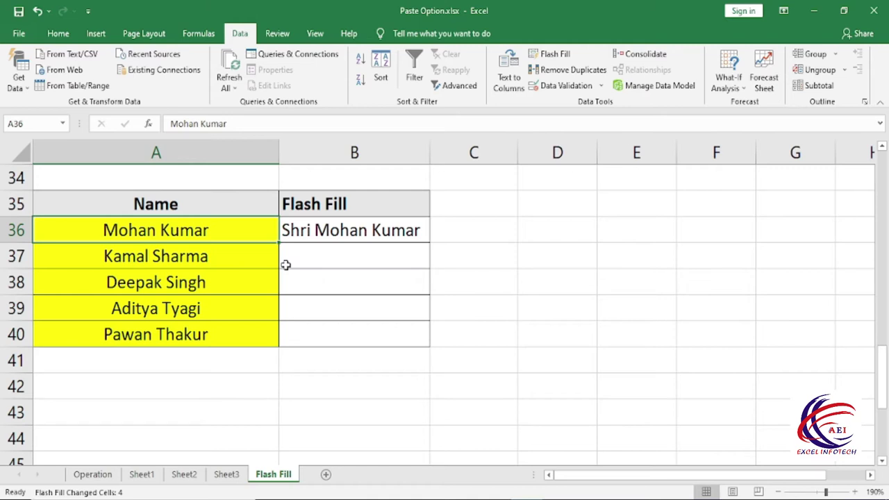
pyautogui.click(354, 238)
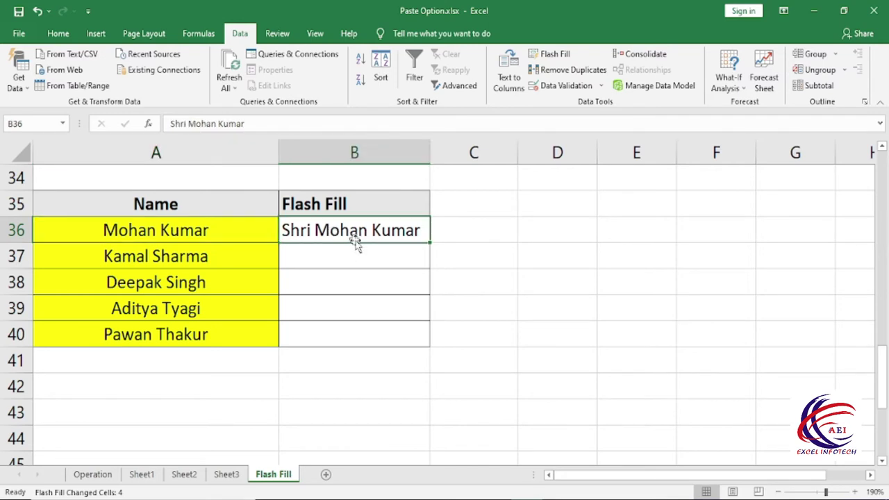
pyautogui.press('Delete')
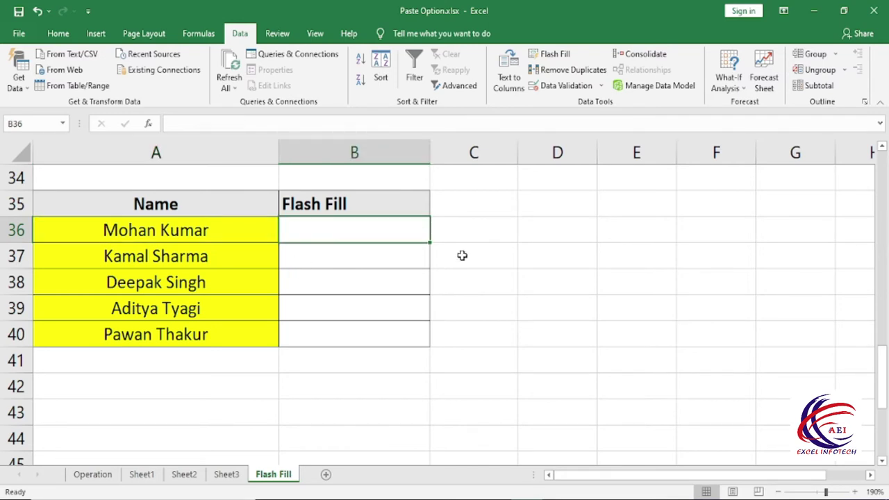
pyautogui.write('Shri Mohan K')
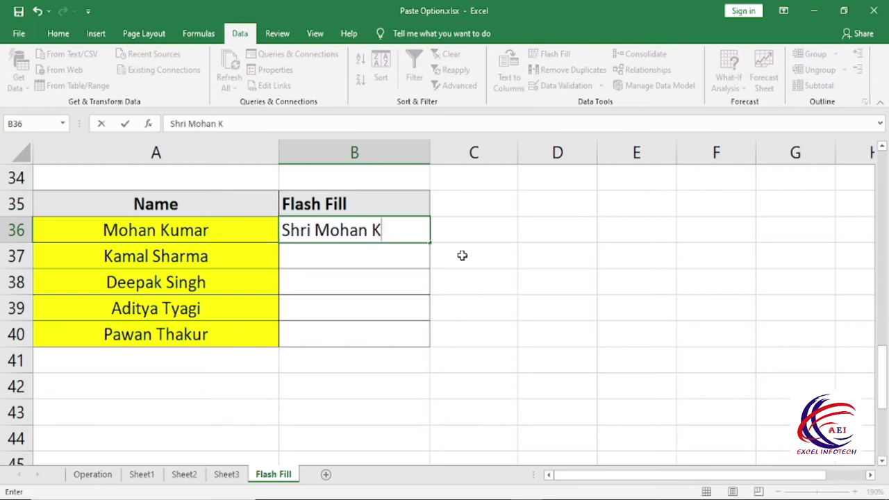
pyautogui.write('umar')
pyautogui.press('Return')
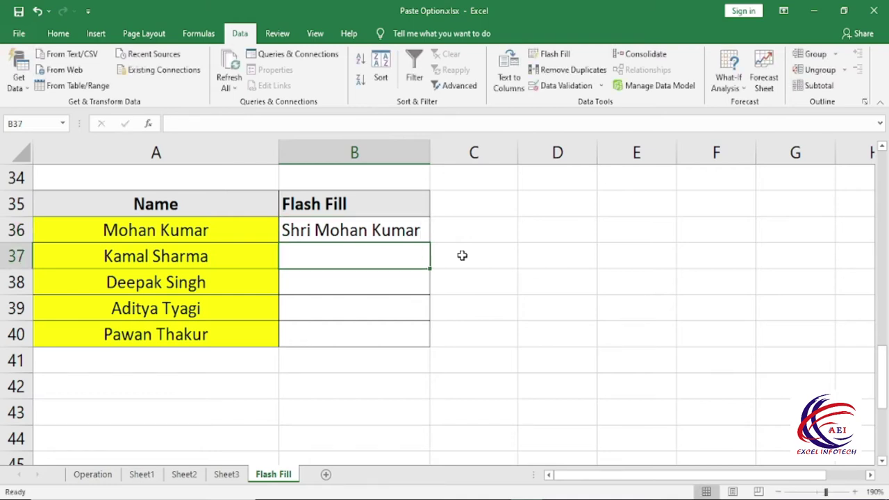
pyautogui.moveTo(361, 232); pyautogui.dragTo(370, 332)
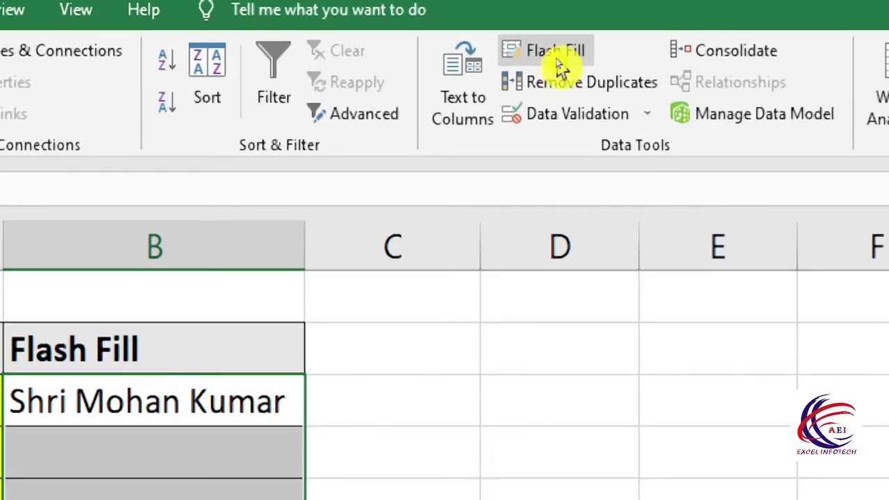
pyautogui.click(557, 61)
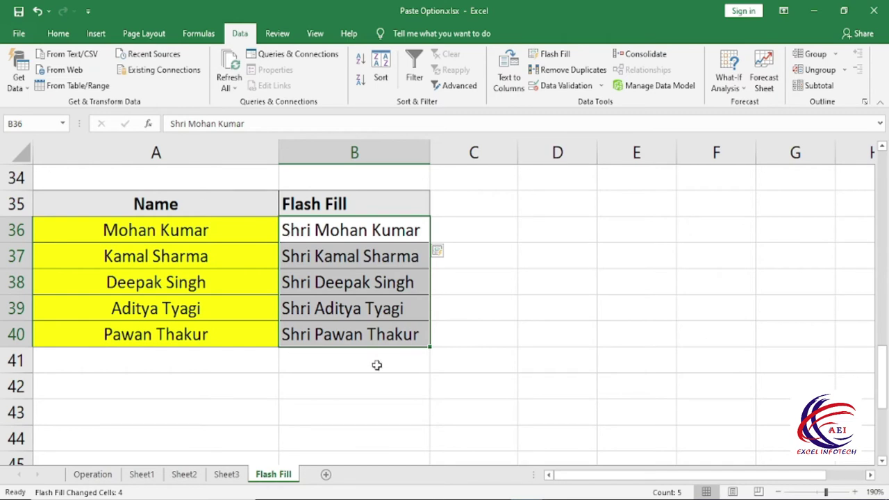
pyautogui.scroll(-2, 377, 365)
pyautogui.scroll(-2, 376, 366)
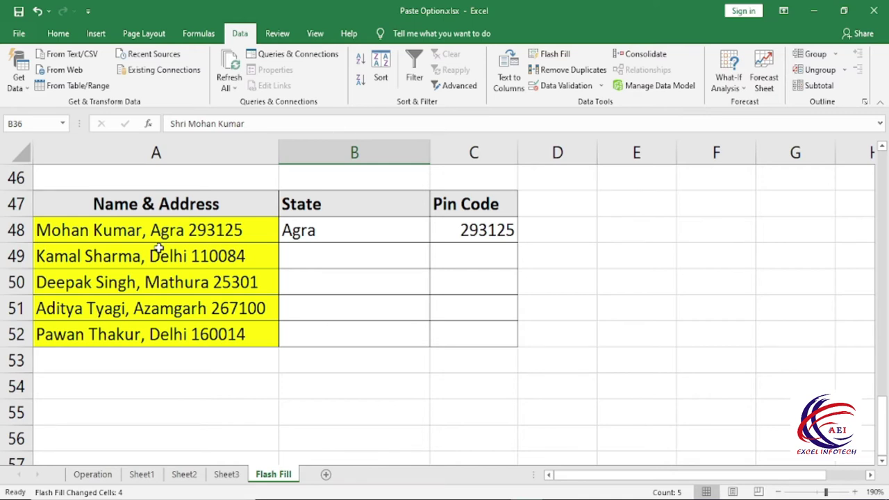
# Step: Try Flash Filling State cells B48:B52 from a name example, then delete the wrong results
pyautogui.moveTo(305, 235); pyautogui.dragTo(327, 331)
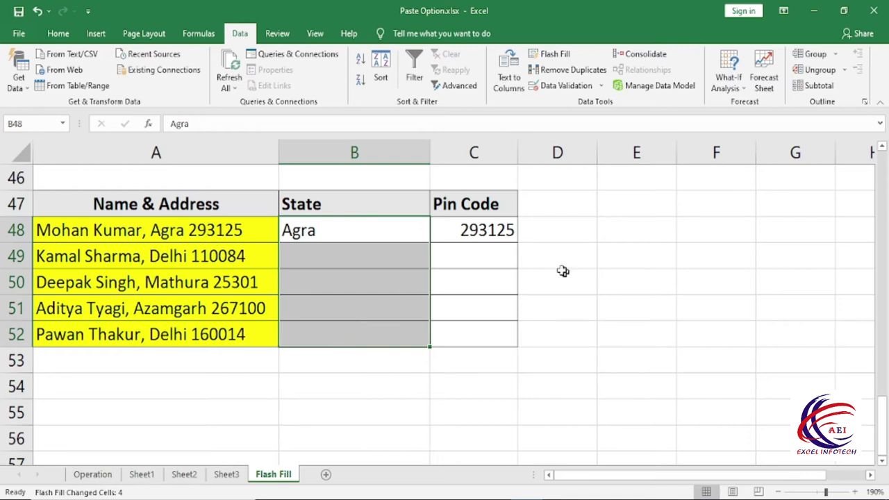
pyautogui.click(374, 239)
pyautogui.moveTo(374, 239)
pyautogui.mouseDown()
pyautogui.moveTo(365, 312)
pyautogui.moveTo(347, 335)
pyautogui.mouseUp()
pyautogui.write('M')
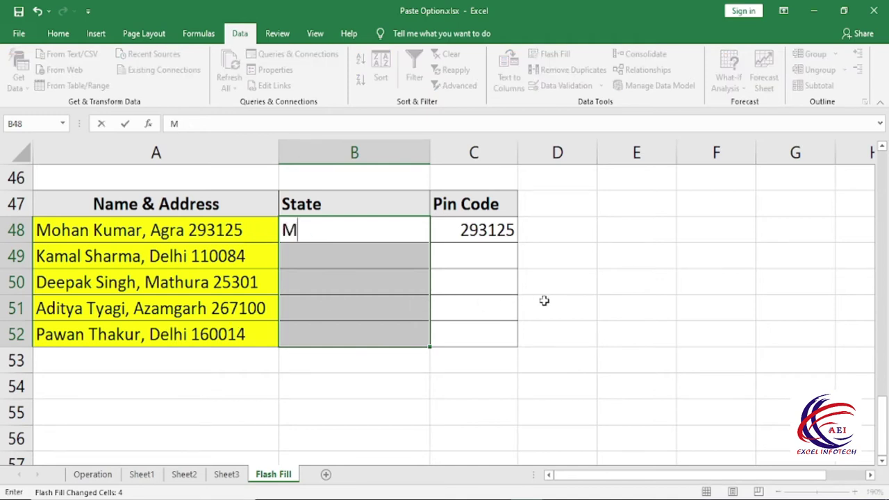
pyautogui.write('ohan Kumar')
pyautogui.click(416, 334)
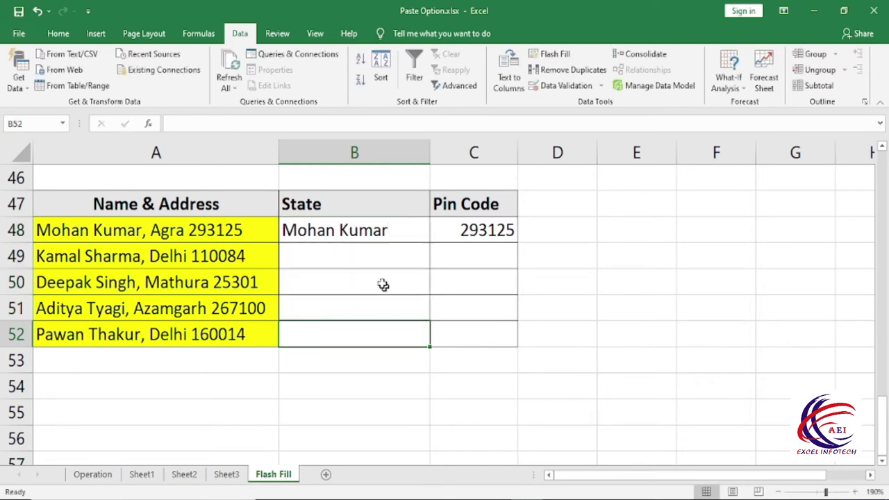
pyautogui.moveTo(361, 231); pyautogui.dragTo(368, 332)
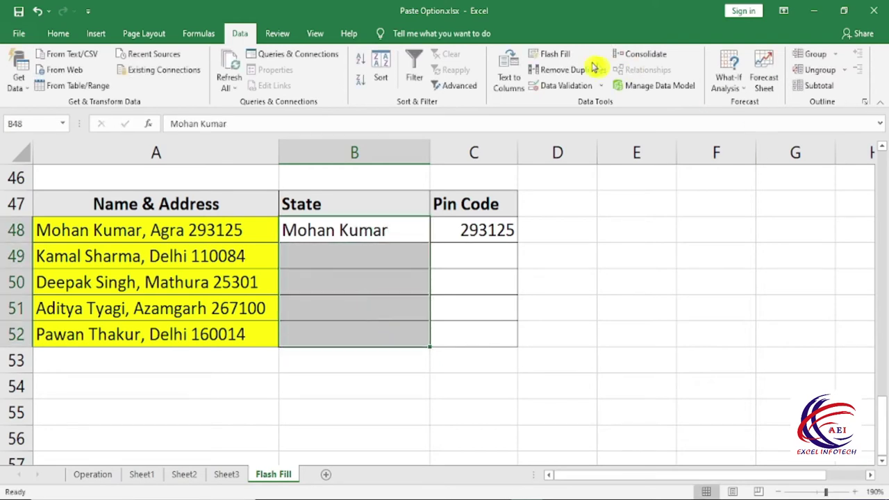
pyautogui.click(539, 60)
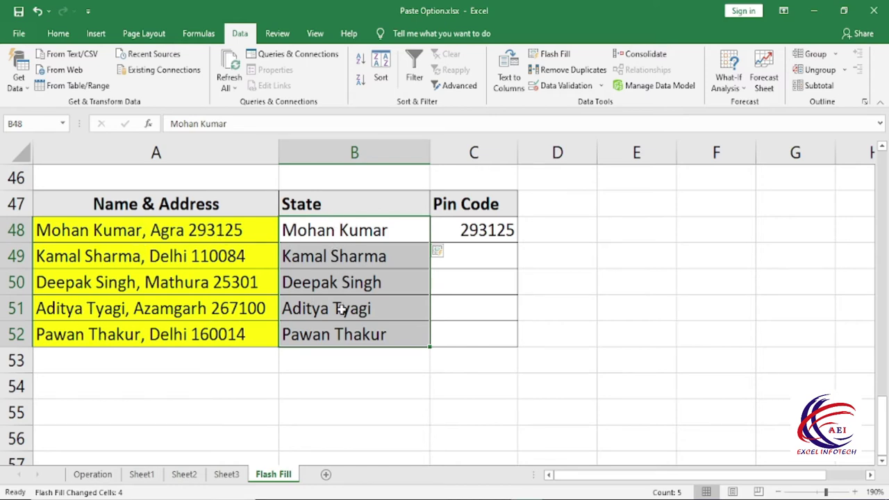
pyautogui.press('Delete')
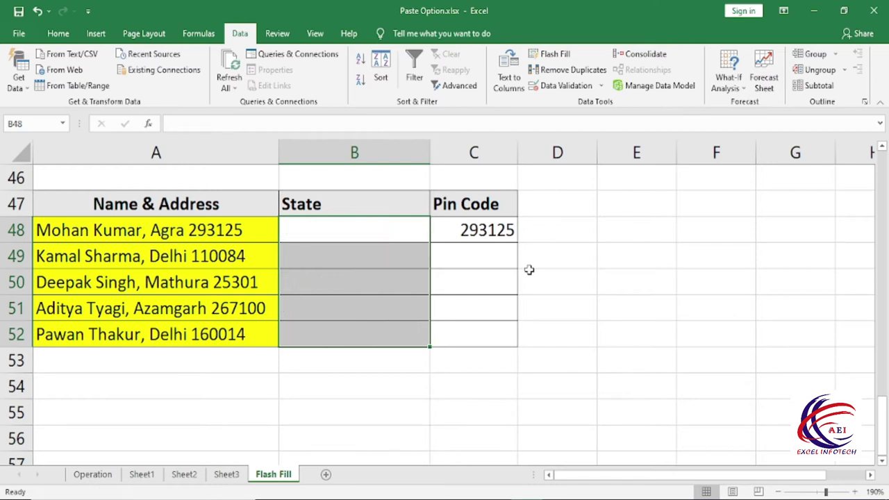
# Step: Enter Agra in B48 and Flash Fill cities Delhi, Mathura, Azamgarh, Delhi into B49:B52
pyautogui.click(356, 248)
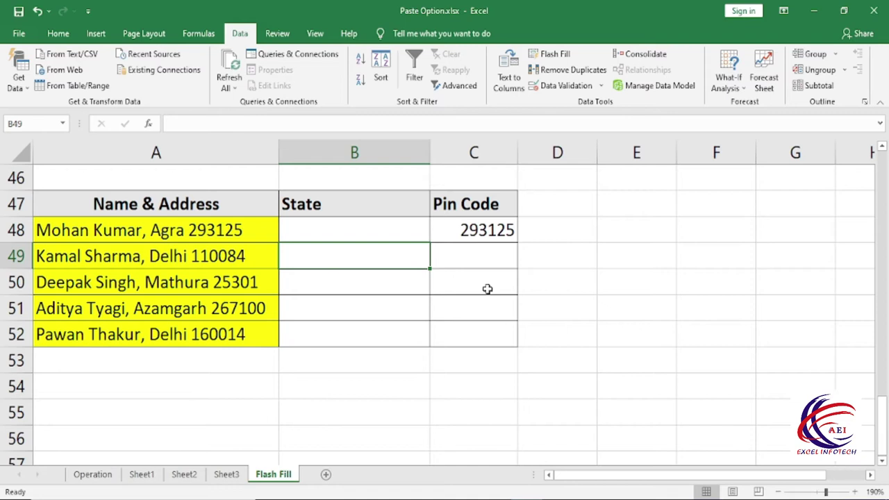
pyautogui.write('A')
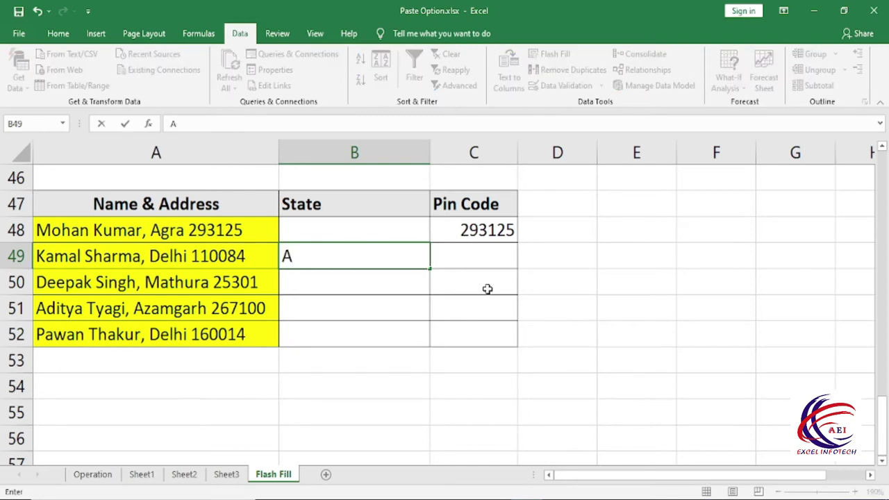
pyautogui.press('Escape')
pyautogui.press('Up')
pyautogui.write('Agra')
pyautogui.press('Return')
pyautogui.moveTo(332, 233); pyautogui.dragTo(333, 329)
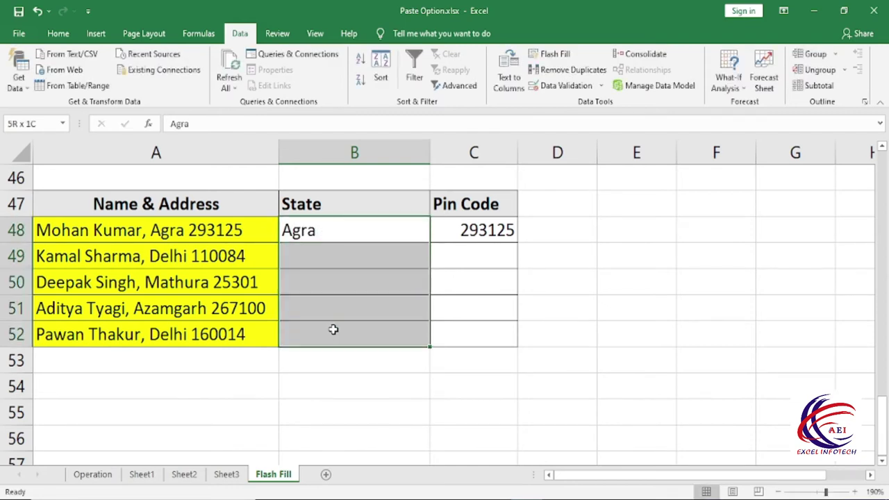
pyautogui.click(560, 54)
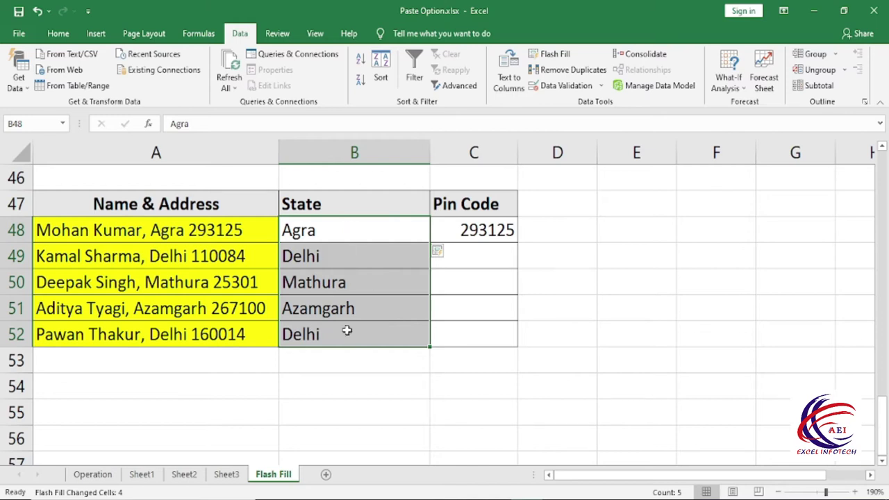
pyautogui.click(505, 228)
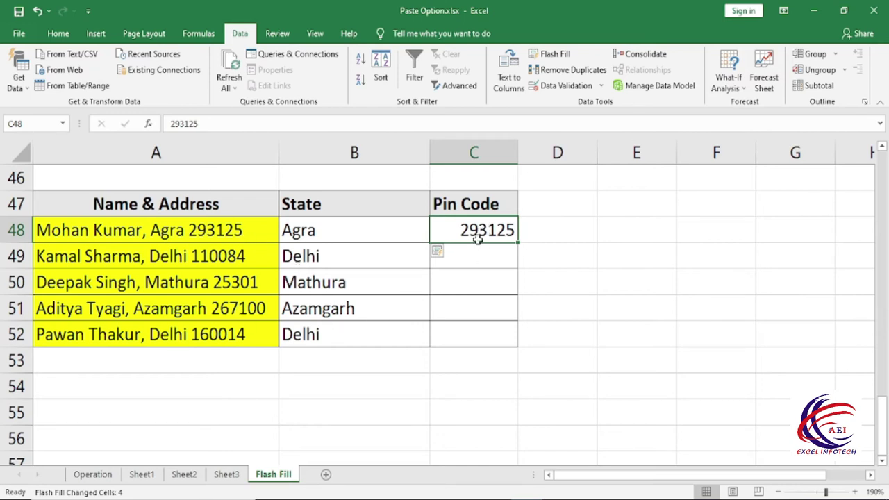
# Step: Flash Fill the pin codes 110084, 25301, 267100 and 160014 into C49:C52
pyautogui.moveTo(454, 226); pyautogui.dragTo(465, 337)
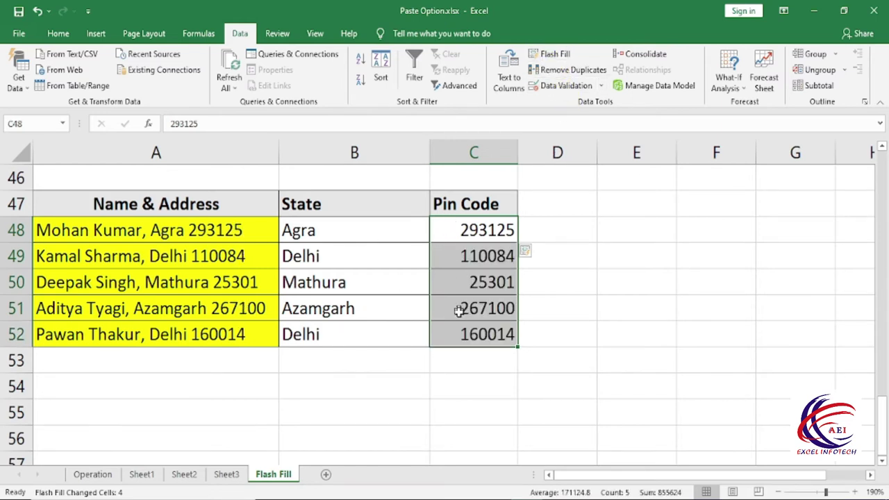
pyautogui.click(549, 333)
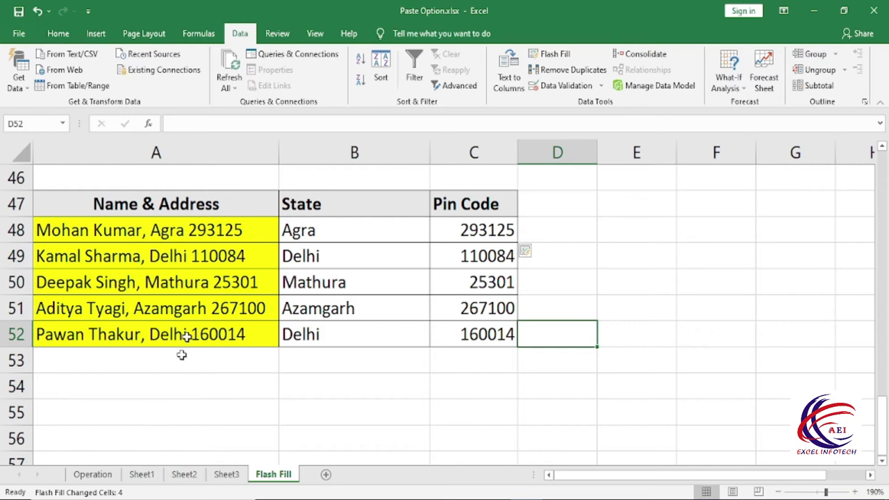
pyautogui.scroll(1, 191, 381)
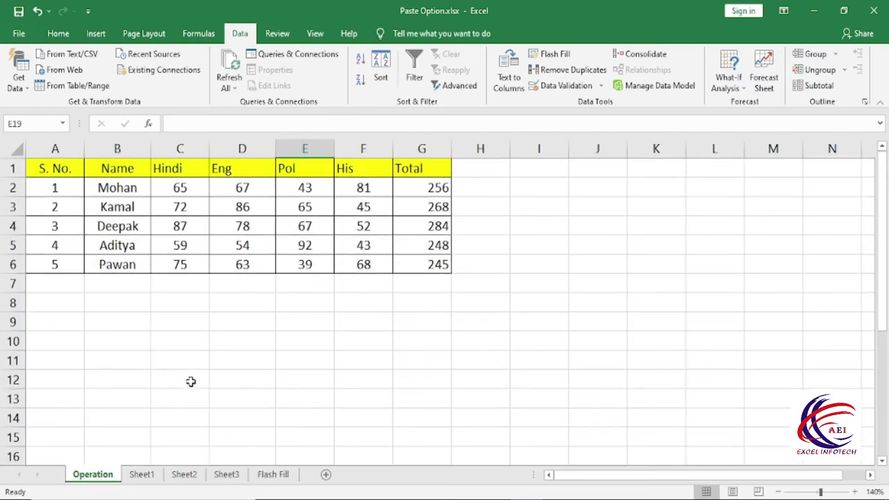
# Step: Preview the Home tab's Clear dropdown options without applying any
pyautogui.click(59, 33)
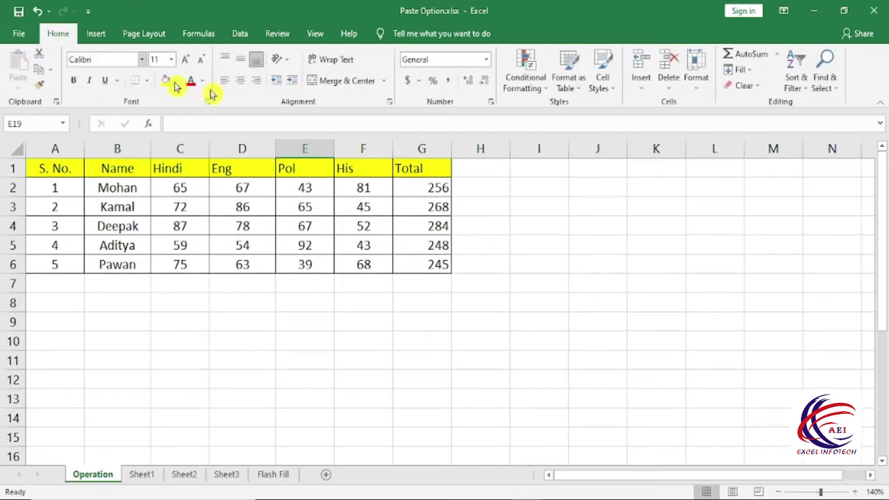
pyautogui.click(759, 92)
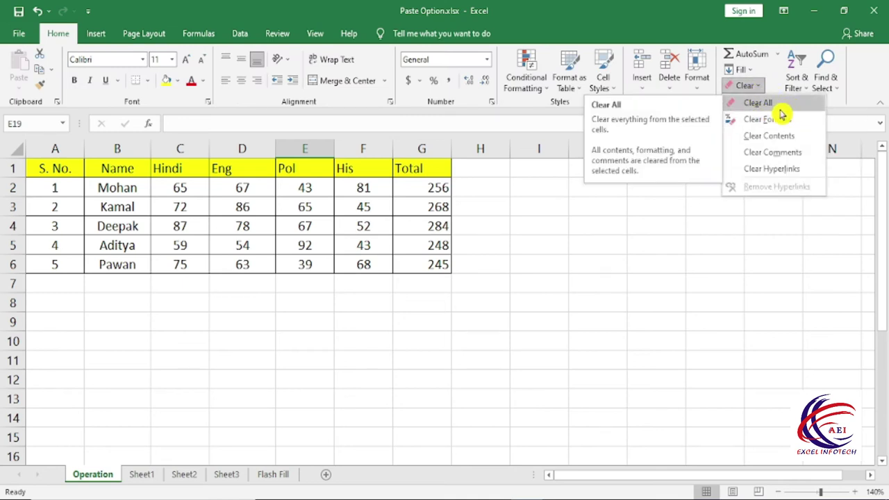
pyautogui.click(427, 312)
# Step: Try Clear All on the Eng-to-Total marks D1:G7, then select header row A1:G1
pyautogui.moveTo(244, 169); pyautogui.dragTo(432, 282)
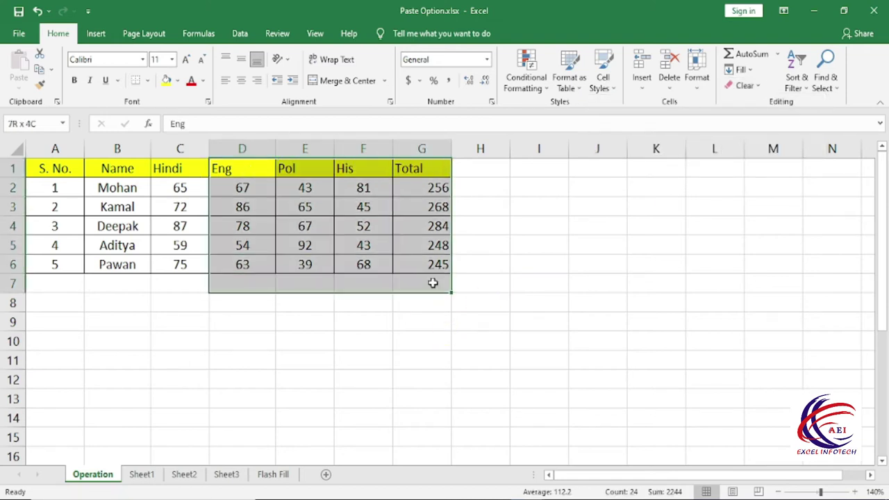
pyautogui.click(753, 89)
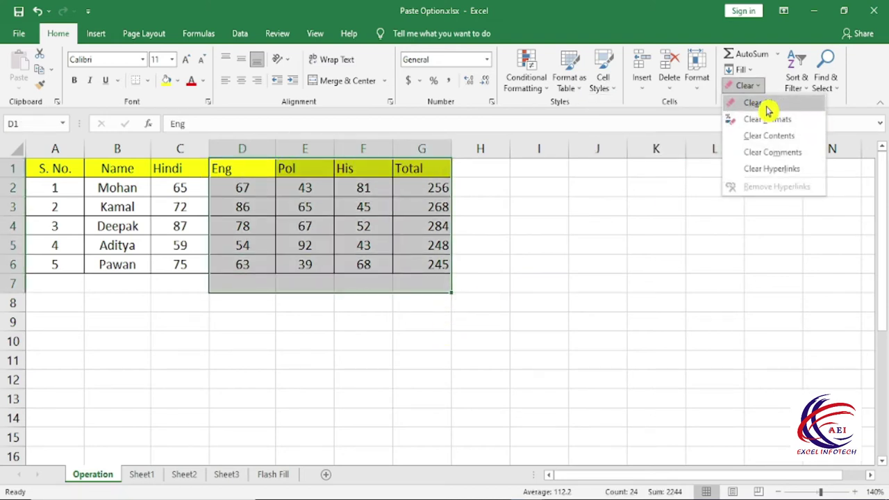
pyautogui.click(753, 103)
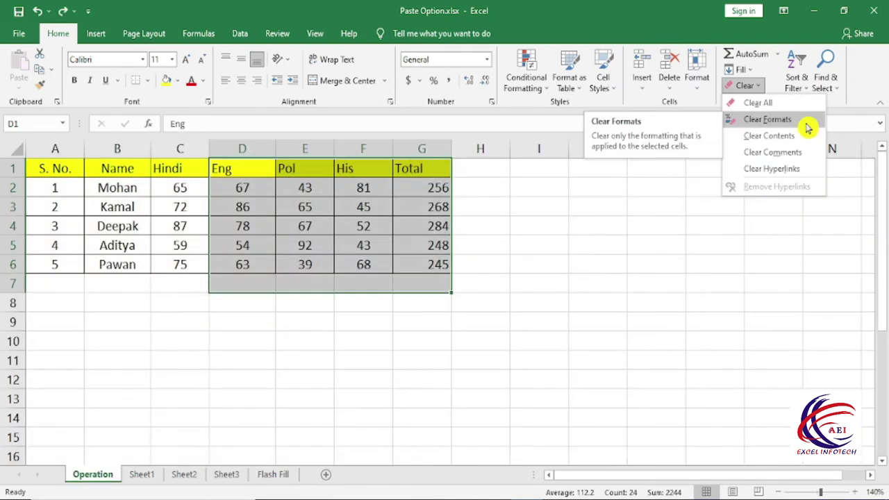
pyautogui.click(621, 278)
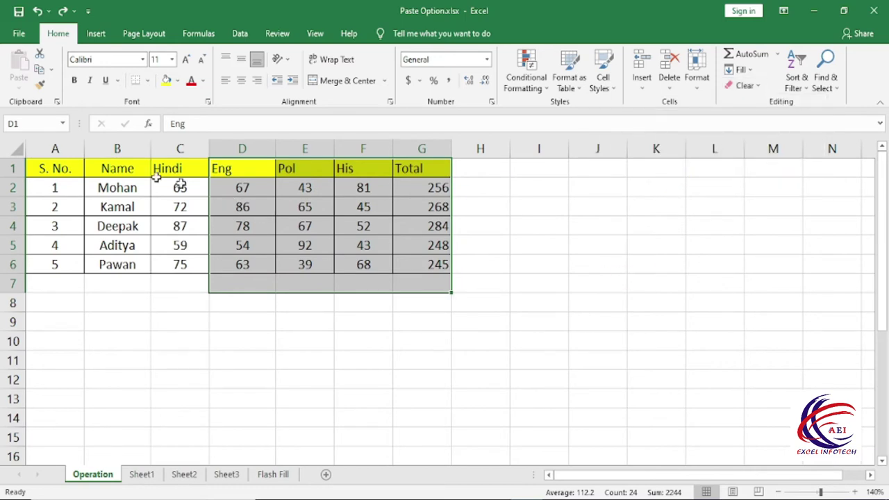
pyautogui.moveTo(71, 170); pyautogui.dragTo(427, 171)
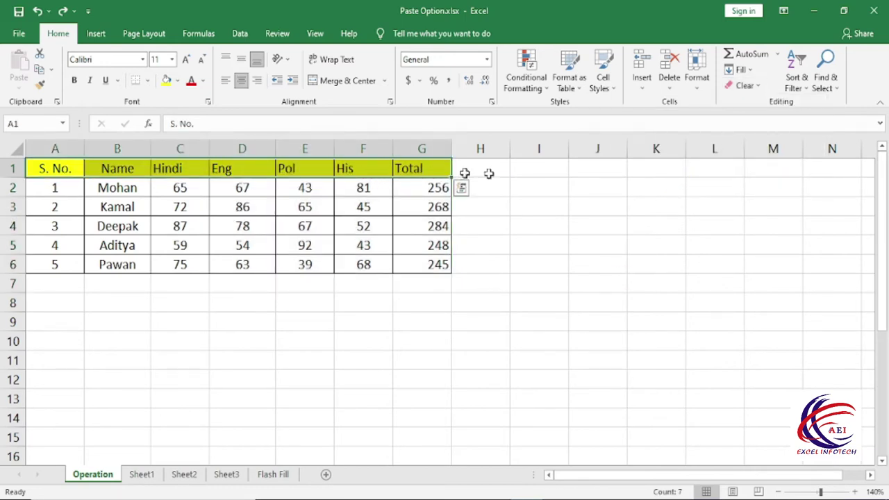
# Step: Clear the header row's formats, then clear its contents and undo to restore the labels
pyautogui.click(764, 91)
pyautogui.click(764, 116)
pyautogui.click(753, 91)
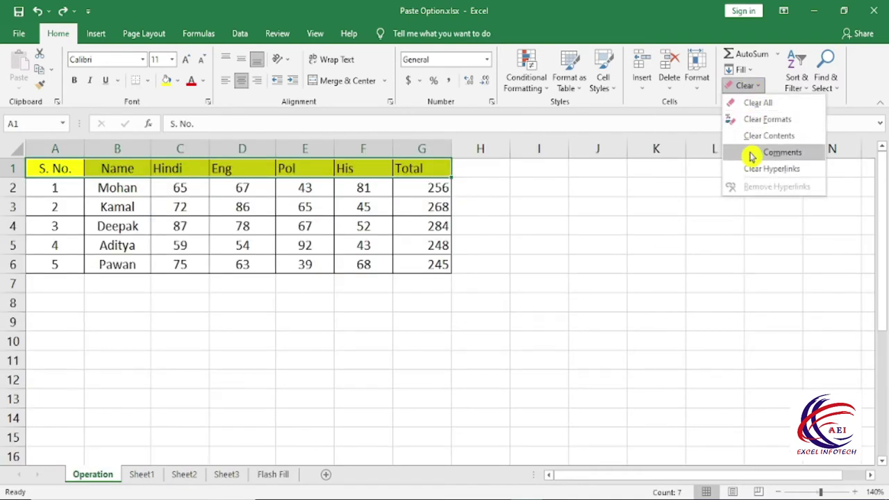
pyautogui.click(800, 137)
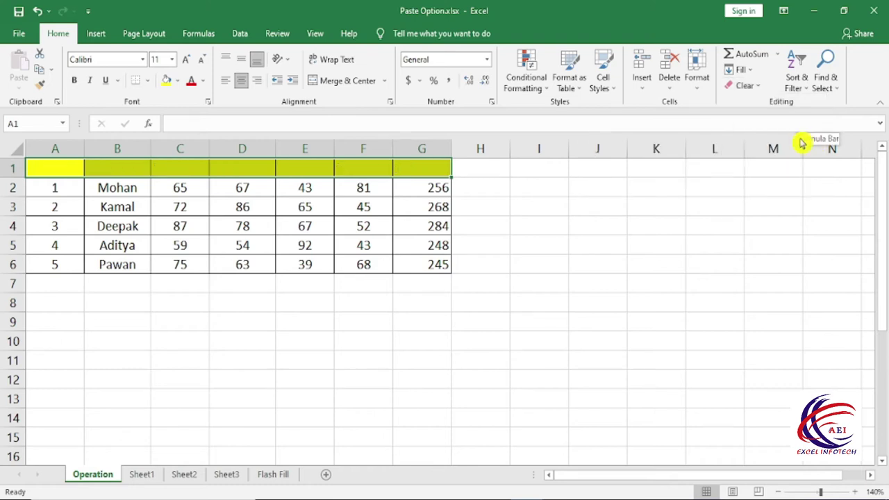
pyautogui.hotkey('ctrl', 'z')
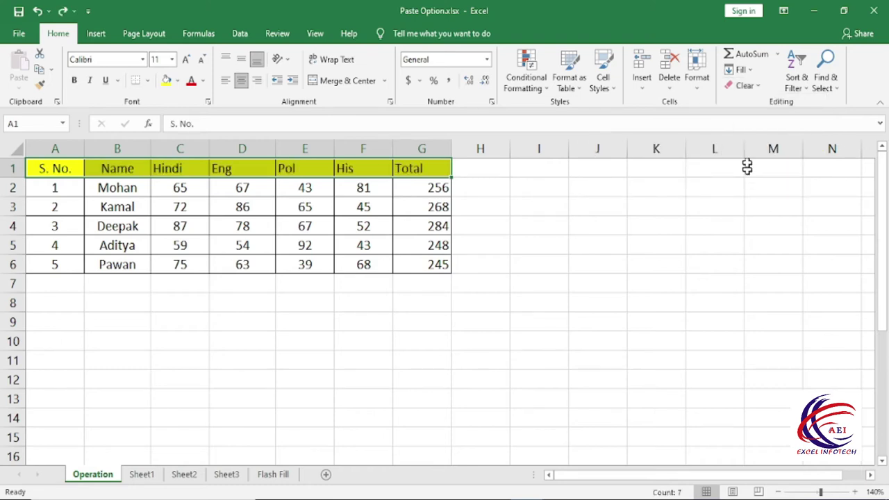
# Step: Close the Clear list without applying anything and select cell F6
pyautogui.click(753, 86)
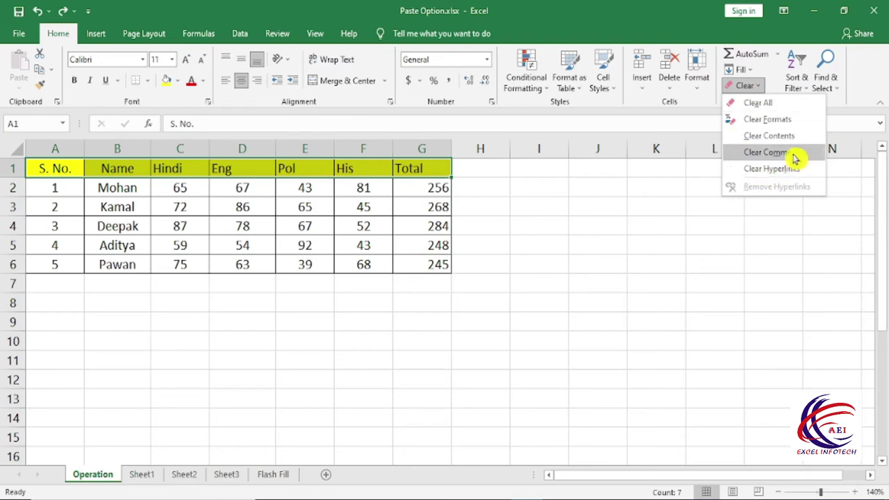
pyautogui.click(430, 303)
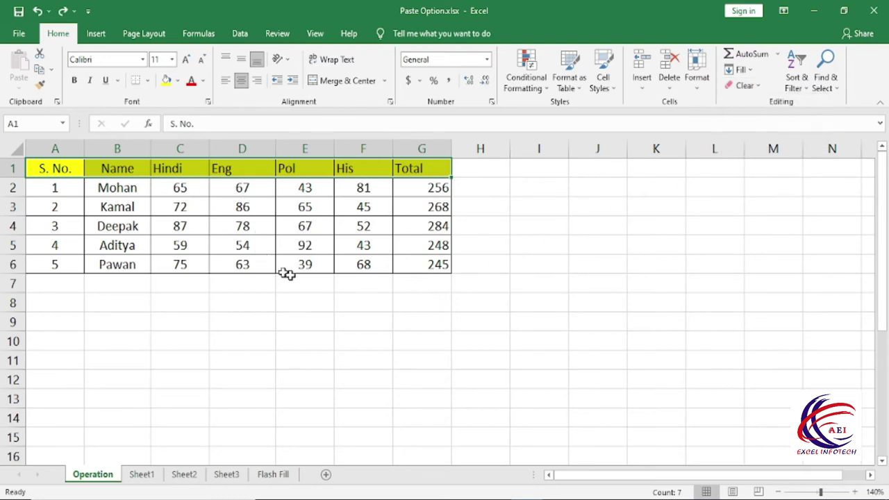
pyautogui.click(362, 266)
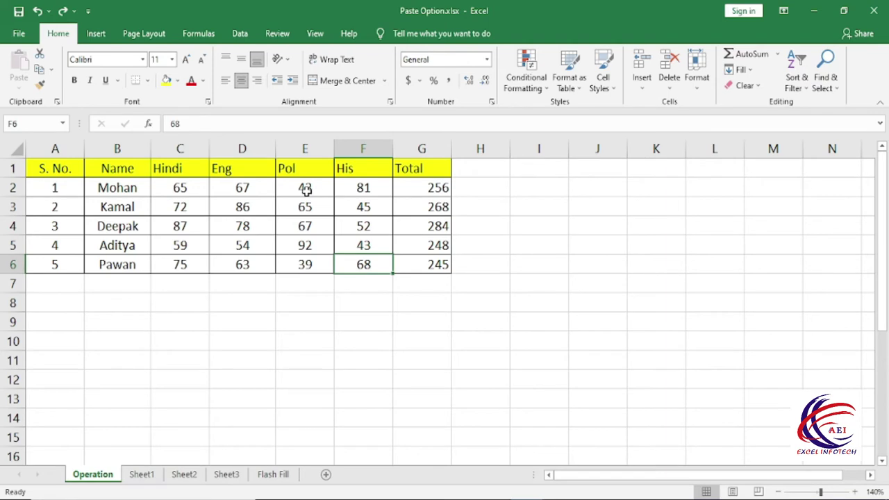
# Step: Add a 'hello' comment to the His header in F1 from the Review tab
pyautogui.click(279, 38)
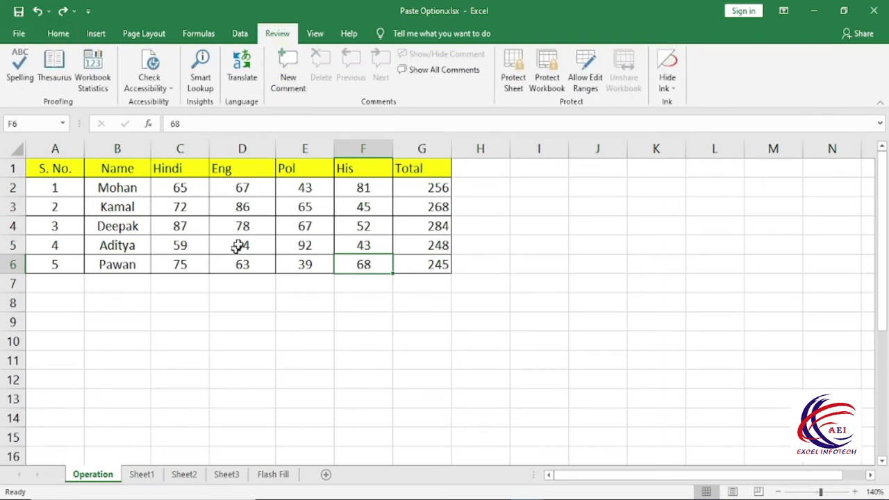
pyautogui.click(364, 172)
pyautogui.click(288, 73)
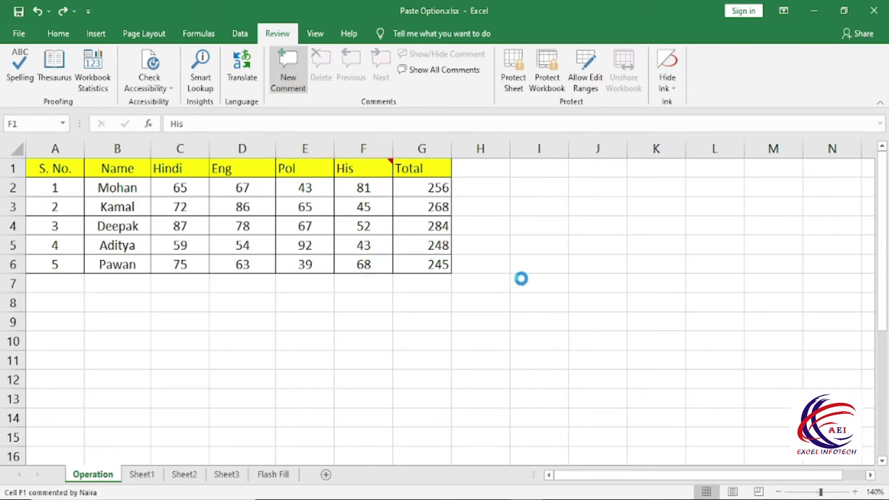
pyautogui.click(505, 327)
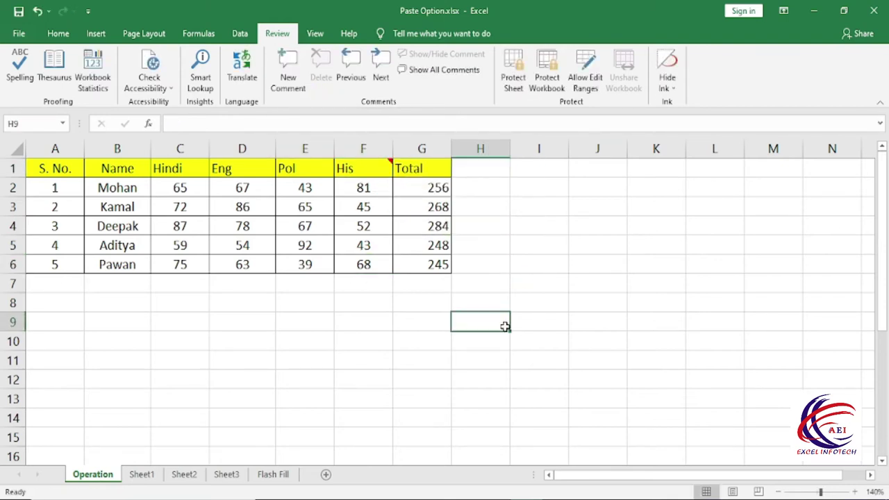
pyautogui.moveTo(381, 169)
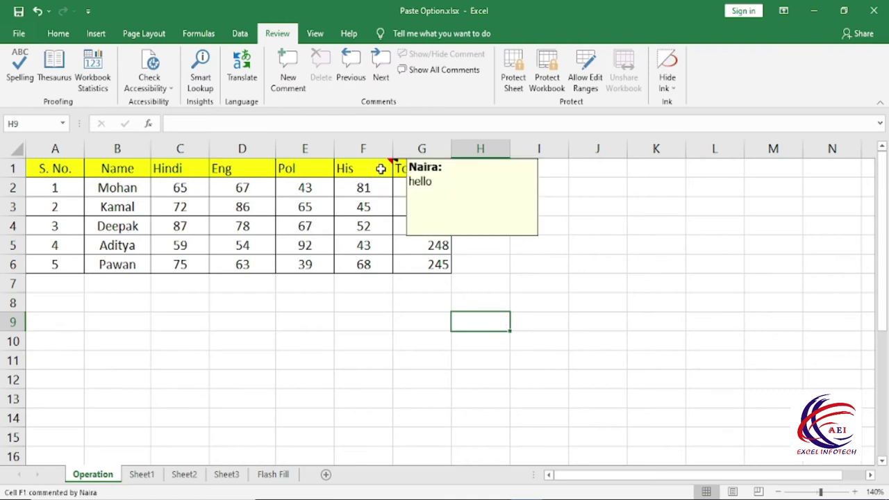
# Step: Remove F1's comment with Home > Clear > Clear Comments
pyautogui.click(373, 166)
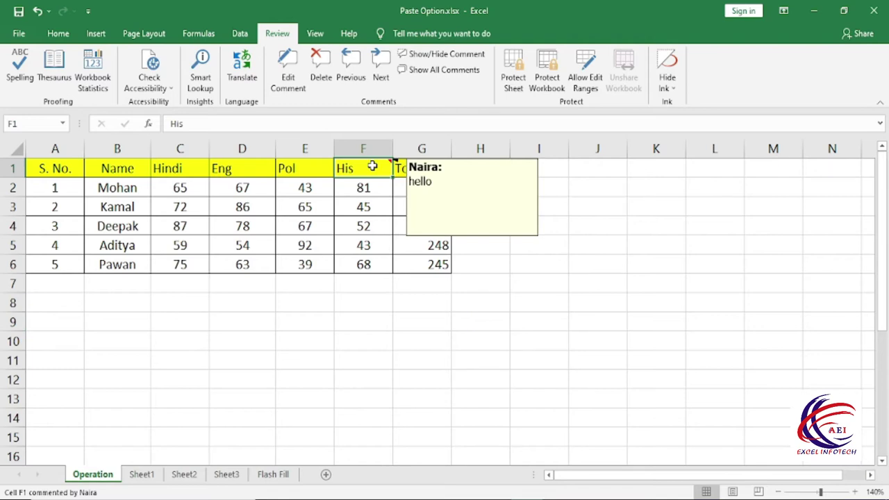
pyautogui.click(57, 34)
pyautogui.click(745, 85)
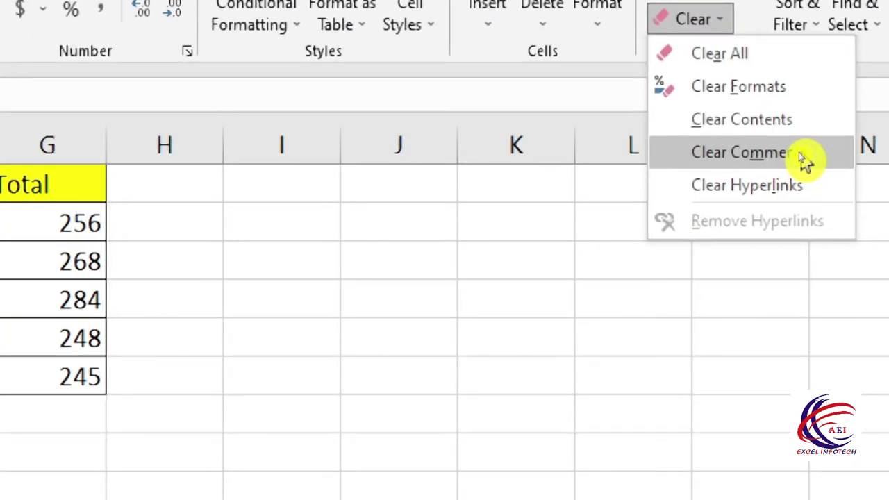
pyautogui.click(799, 152)
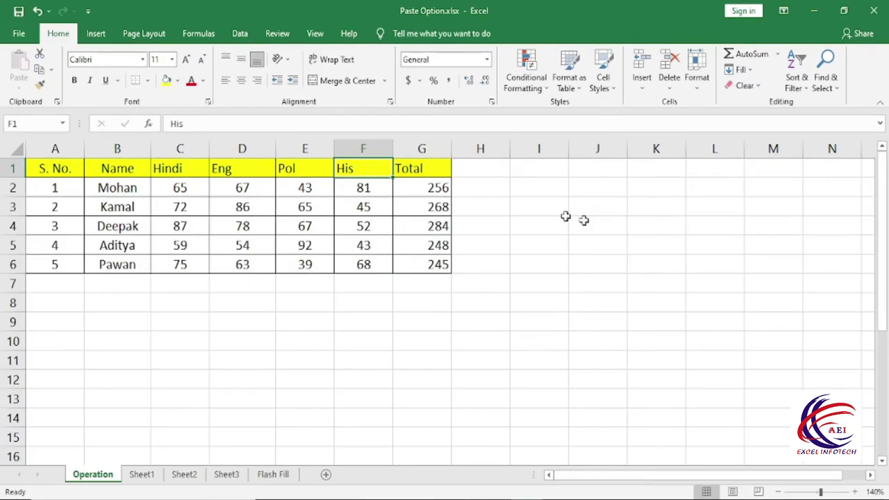
pyautogui.click(745, 85)
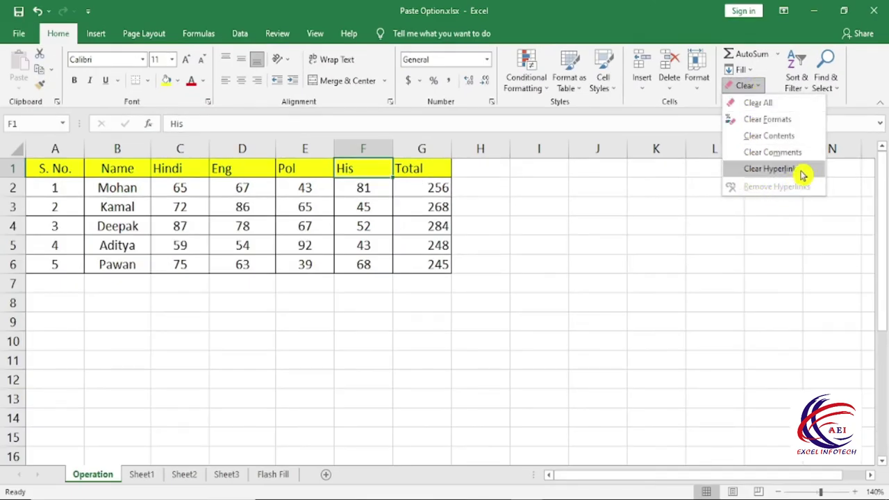
# Step: Zoom to 150% and hyperlink the Total header in G1 to DropDownList.xlsx
pyautogui.press('Escape')
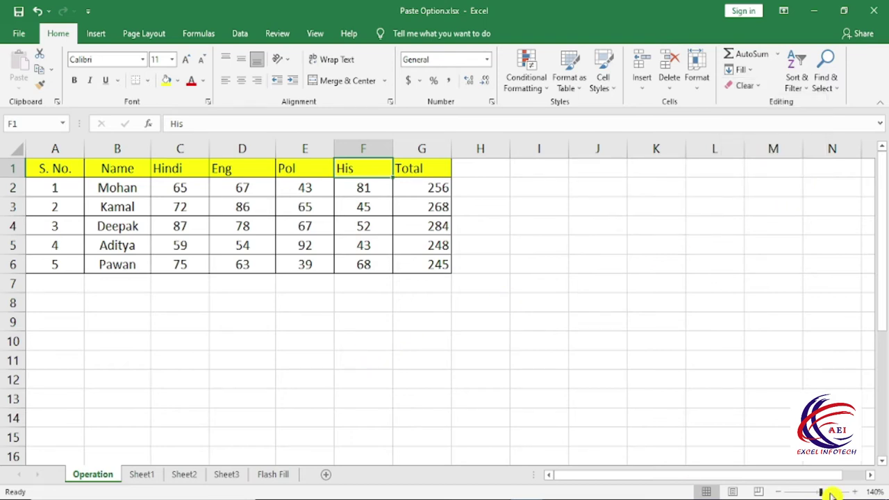
pyautogui.click(854, 492)
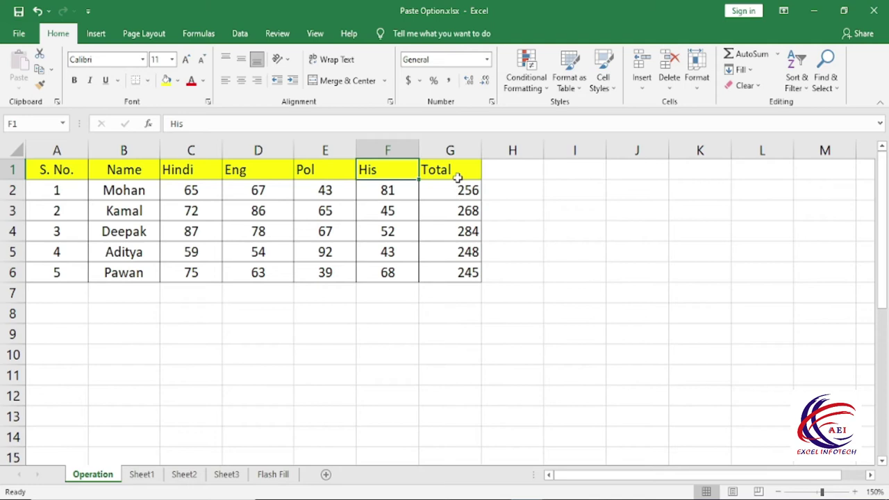
pyautogui.click(458, 178)
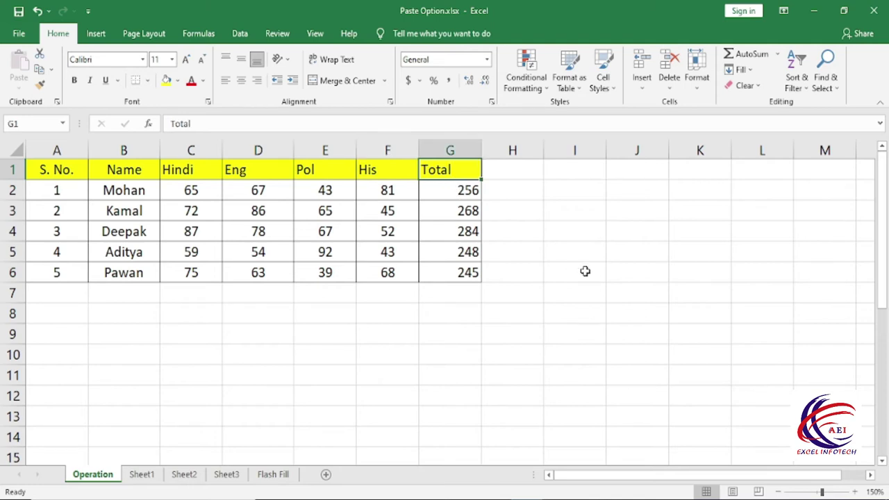
pyautogui.hotkey('ctrl', 'k')
pyautogui.moveTo(535, 138)
pyautogui.mouseDown()
pyautogui.moveTo(470, 144)
pyautogui.moveTo(387, 213)
pyautogui.moveTo(382, 193)
pyautogui.moveTo(379, 209)
pyautogui.mouseUp()
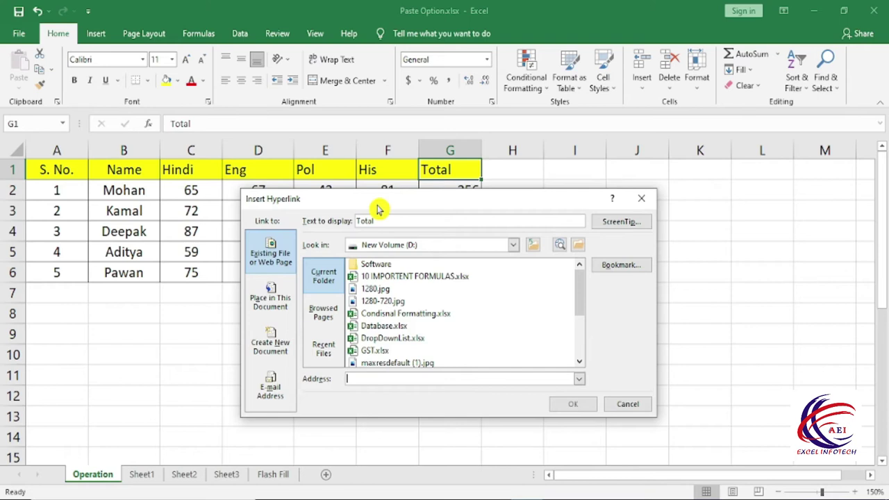
pyautogui.moveTo(383, 202)
pyautogui.mouseDown()
pyautogui.moveTo(382, 153)
pyautogui.moveTo(408, 157)
pyautogui.mouseUp()
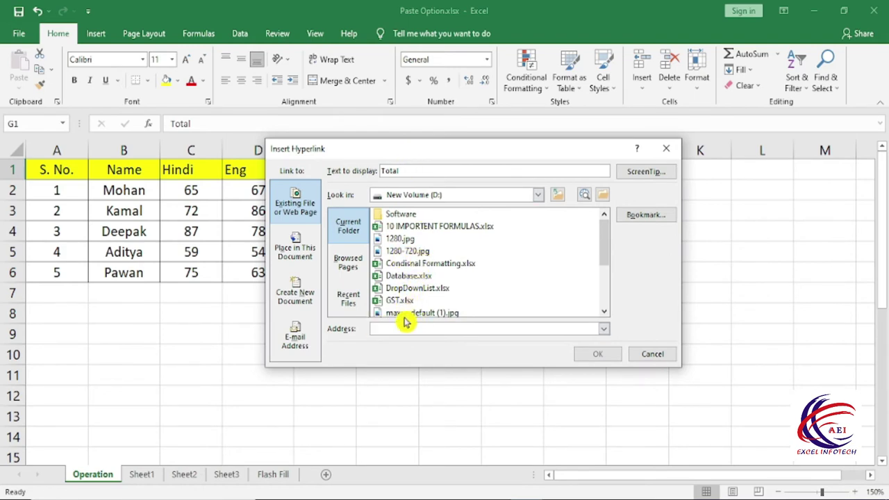
pyautogui.click(424, 290)
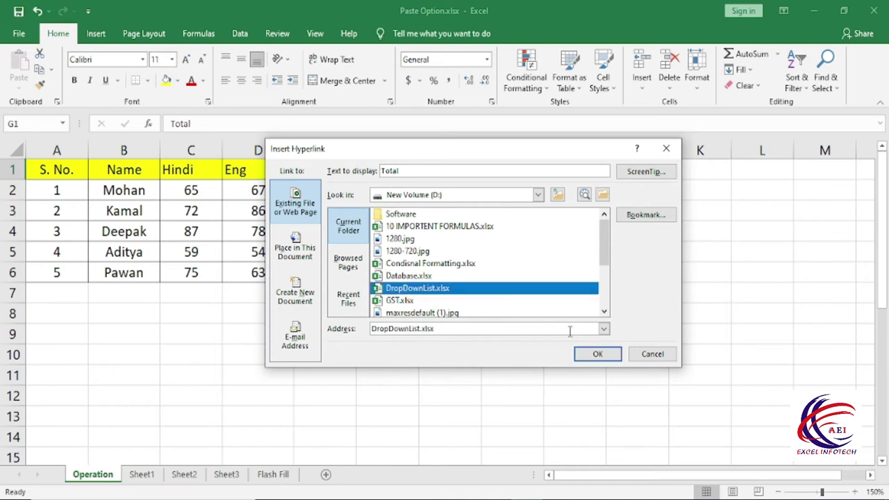
pyautogui.click(601, 355)
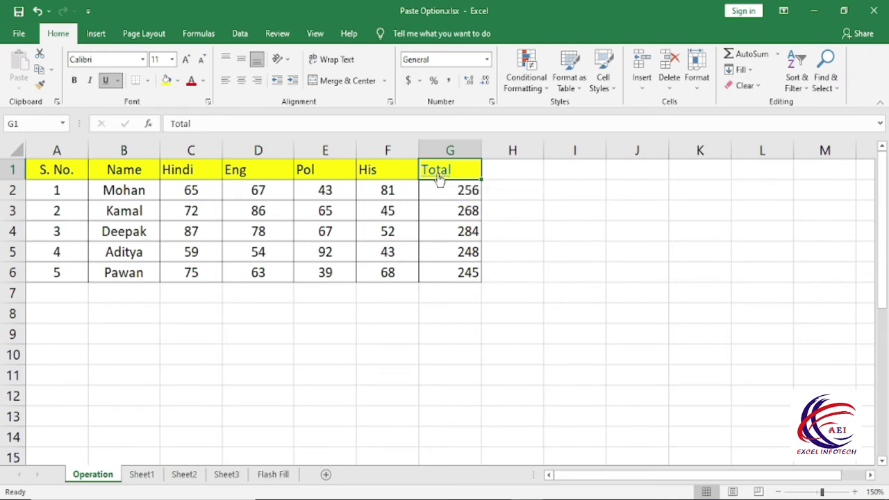
# Step: Follow the Total link to open DropDownList.xlsx, then close that workbook
pyautogui.click(438, 178)
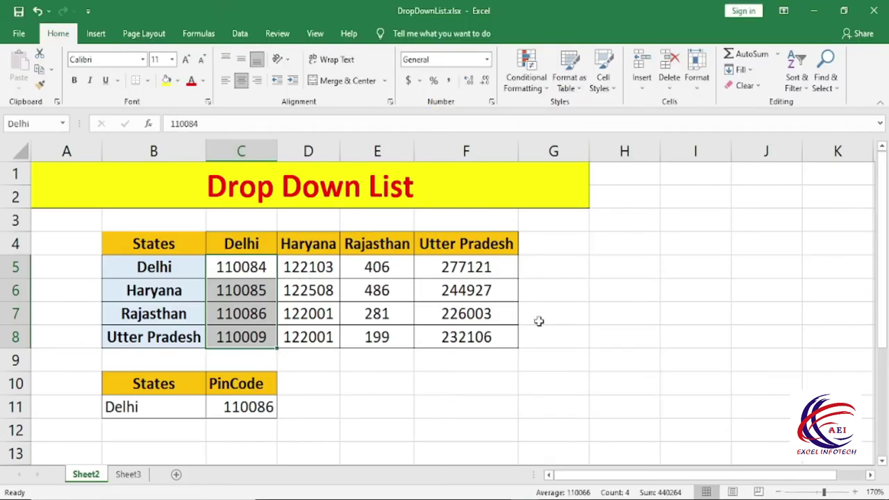
pyautogui.click(874, 10)
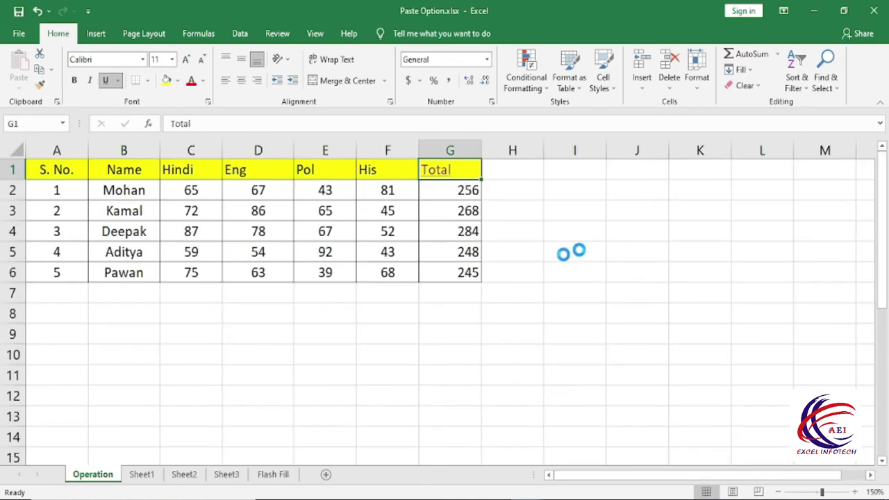
pyautogui.click(513, 204)
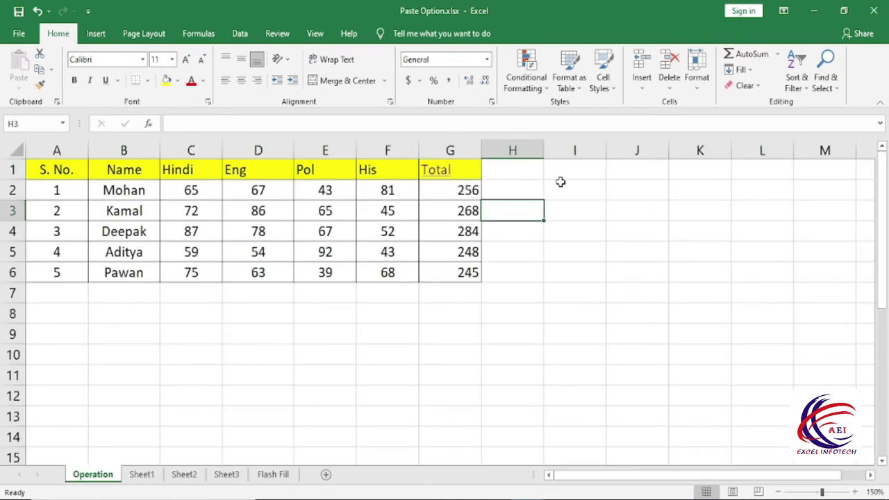
# Step: Apply Clear Hyperlinks to the Total header in G1, then undo it
pyautogui.press('Up')
pyautogui.press('Left')
pyautogui.press('Up')
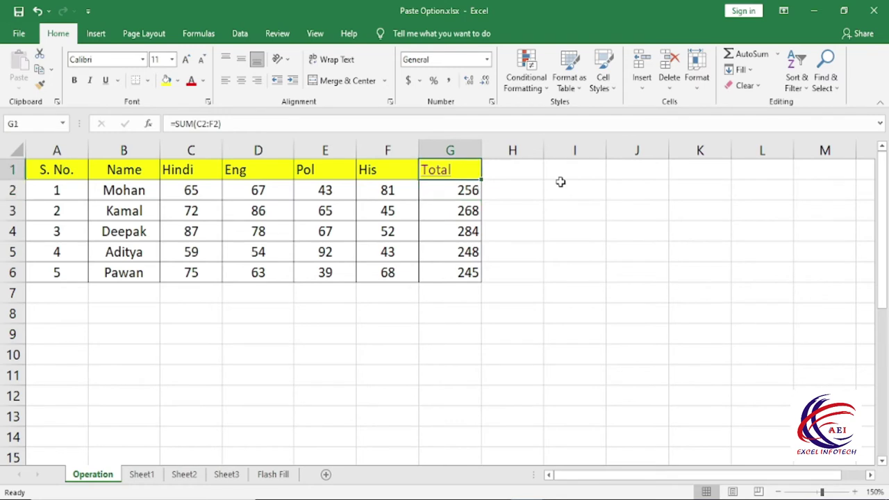
pyautogui.click(748, 85)
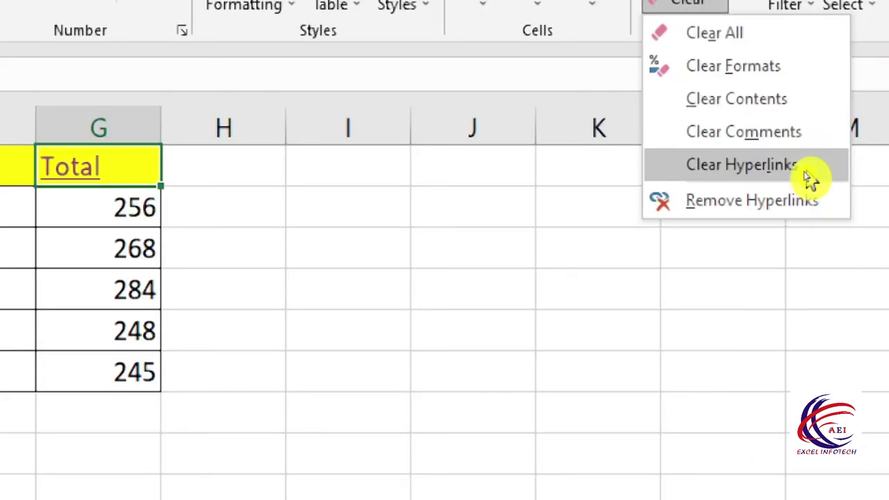
pyautogui.click(811, 179)
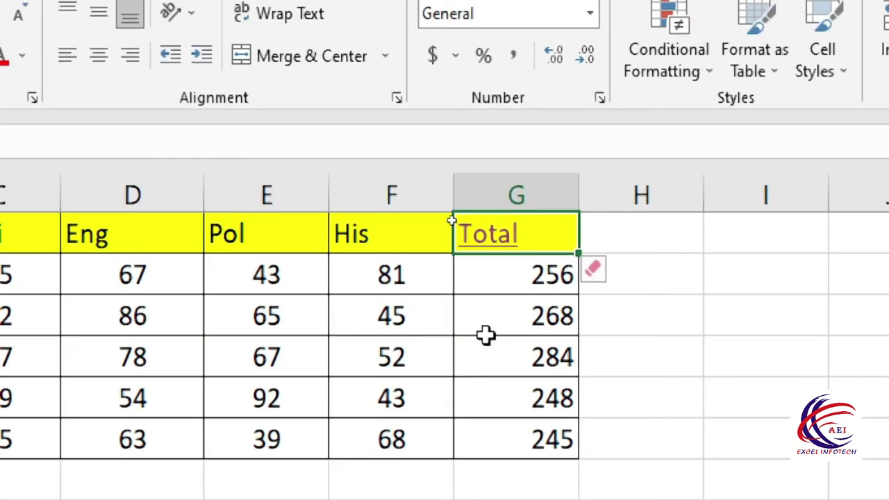
pyautogui.click(597, 330)
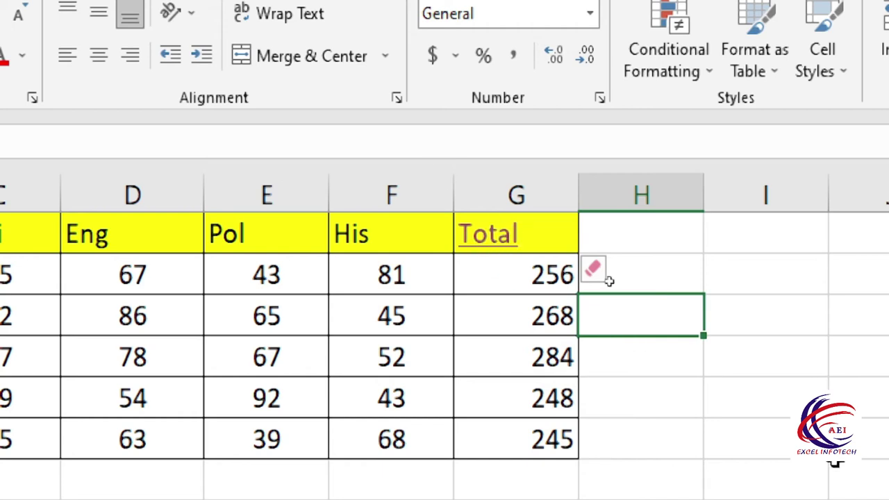
pyautogui.hotkey('ctrl', 'z')
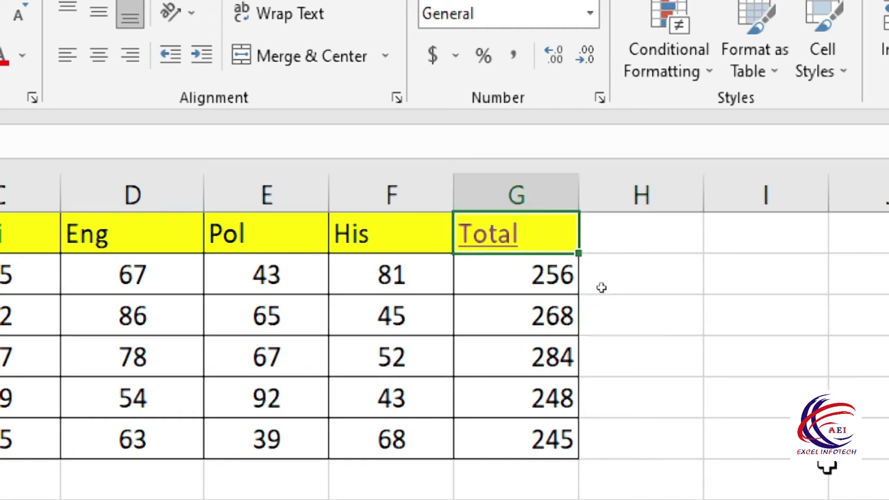
# Step: Use Remove Hyperlinks on G1 to strip the link and its yellow fill
pyautogui.click(490, 239)
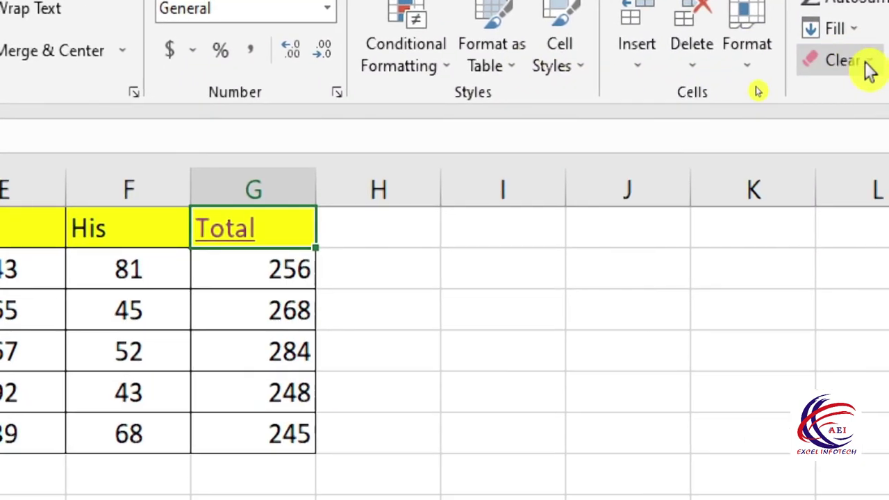
pyautogui.click(861, 63)
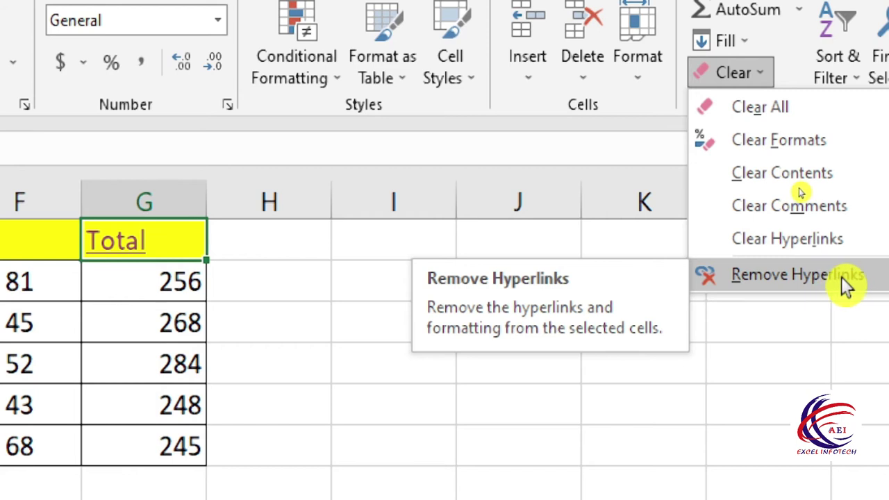
pyautogui.click(834, 278)
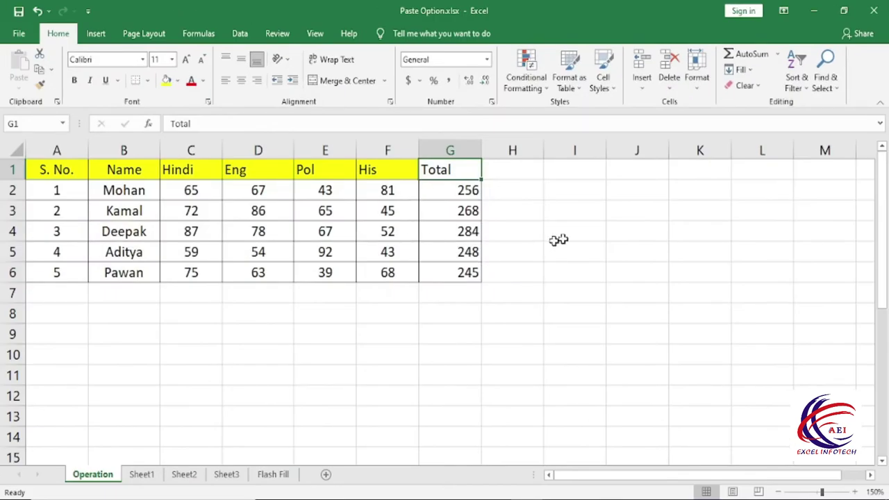
pyautogui.click(796, 83)
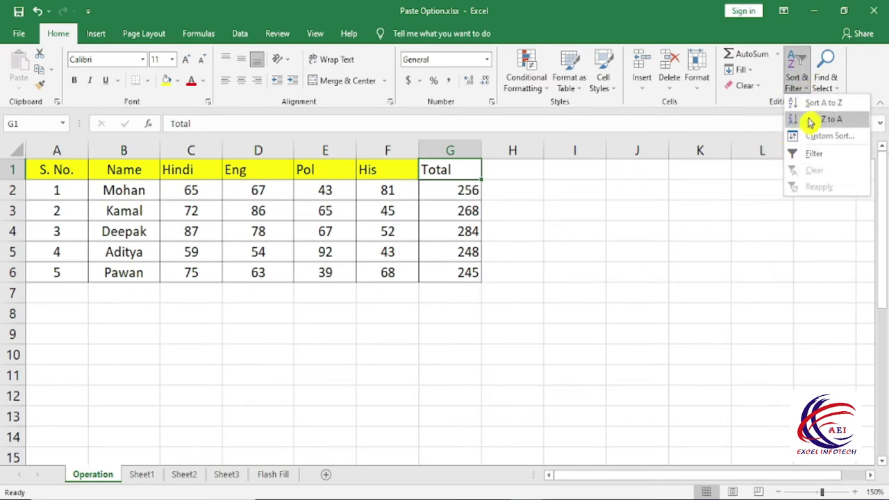
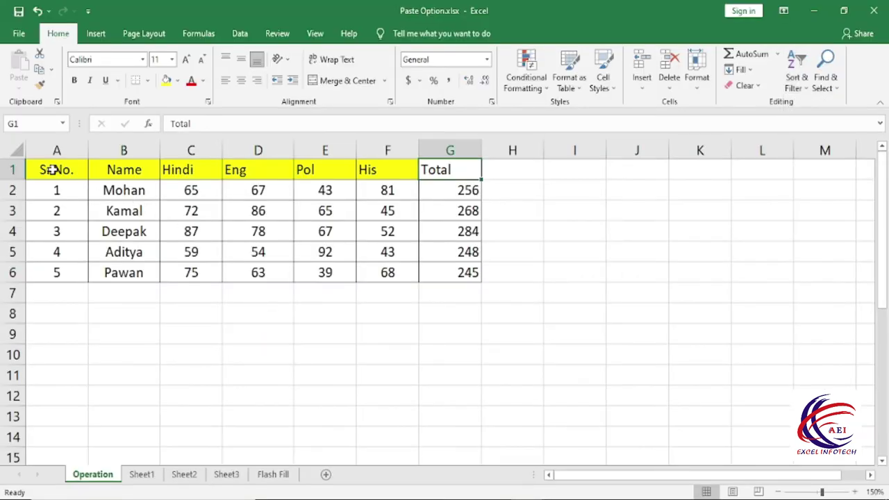
# Step: Select the marks table A1:G6 and apply Filter to its header row
pyautogui.moveTo(52, 170); pyautogui.dragTo(462, 288)
pyautogui.click(246, 213)
pyautogui.moveTo(55, 172)
pyautogui.mouseDown()
pyautogui.moveTo(228, 230)
pyautogui.moveTo(463, 278)
pyautogui.mouseUp()
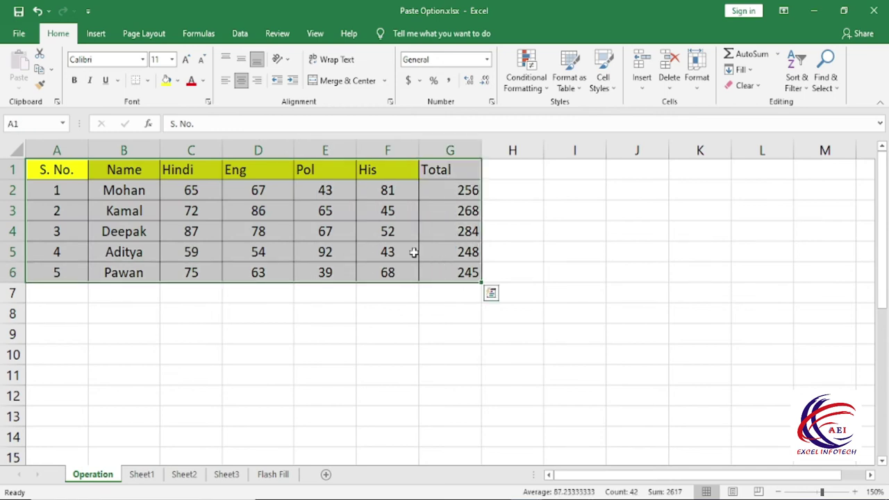
pyautogui.click(798, 73)
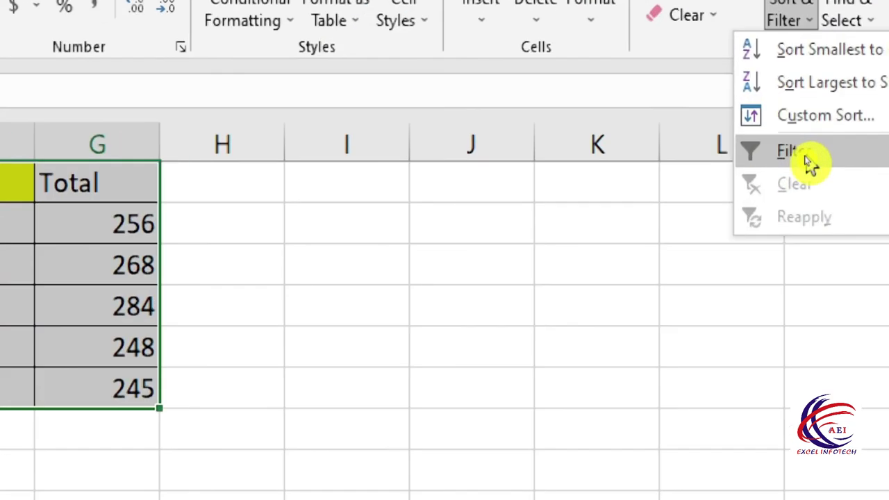
pyautogui.click(809, 163)
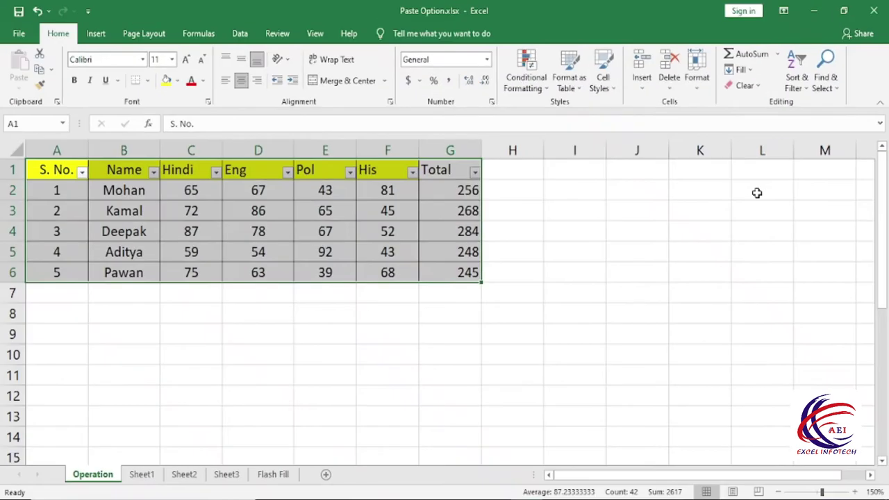
# Step: Sort by Total smallest to largest, then largest to smallest, putting 284 first
pyautogui.click(462, 192)
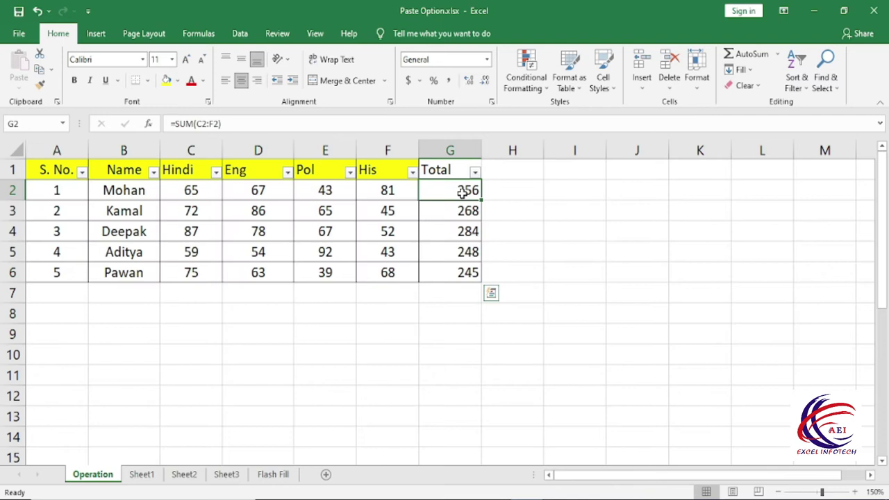
pyautogui.click(464, 215)
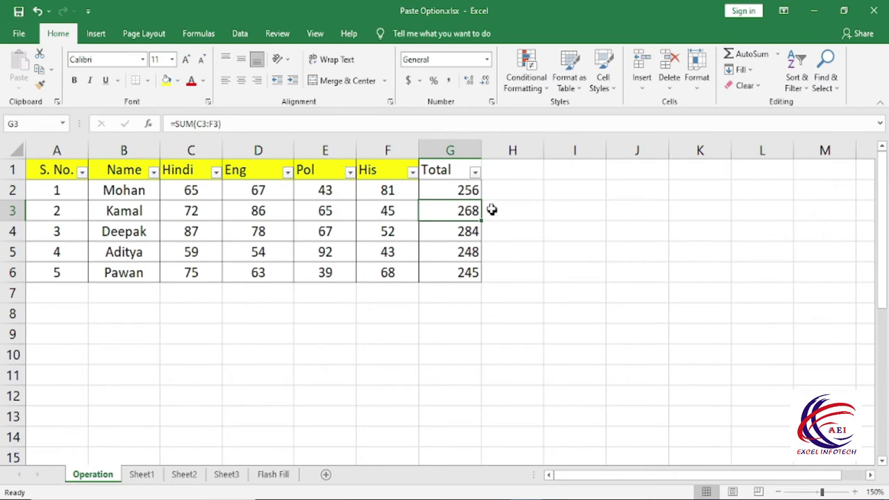
pyautogui.click(475, 174)
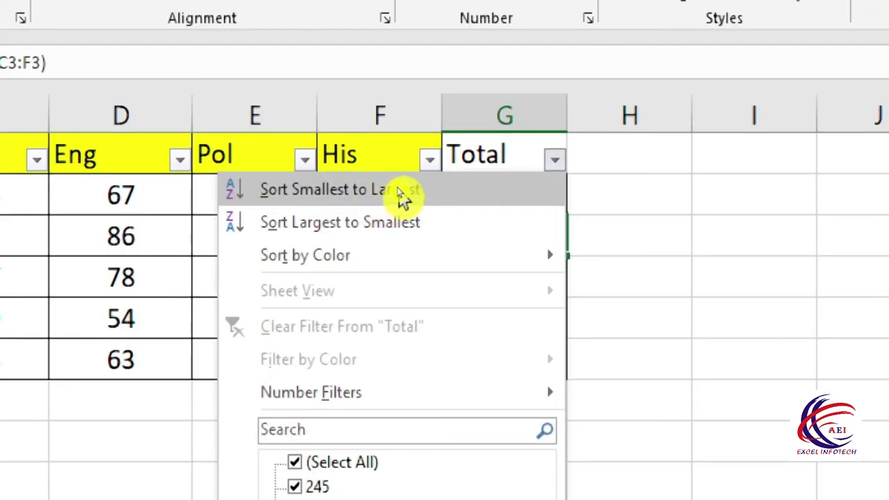
pyautogui.click(403, 194)
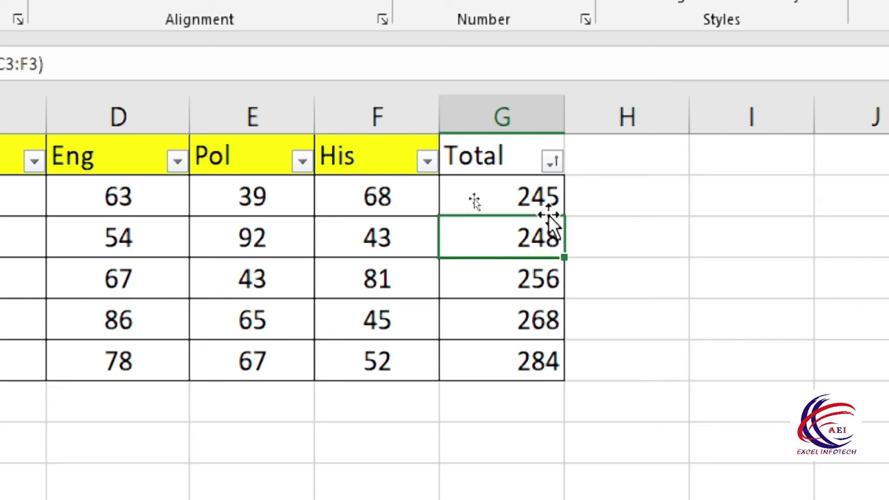
pyautogui.click(553, 161)
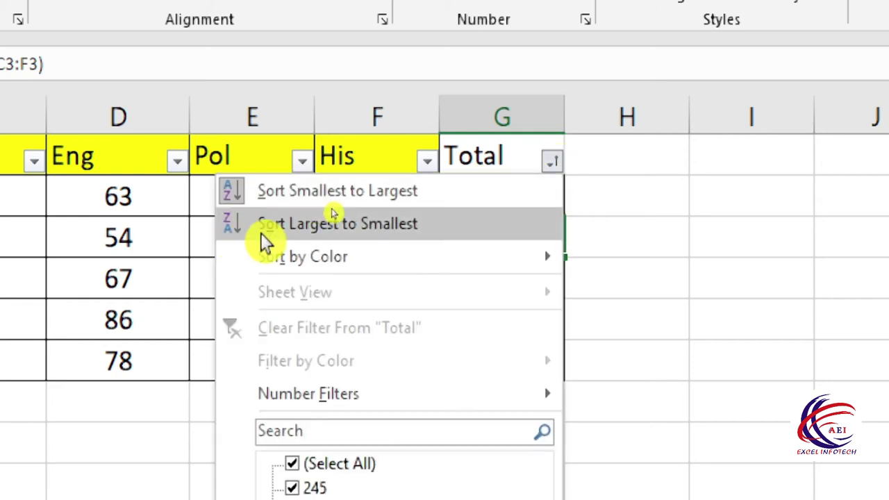
pyautogui.click(386, 232)
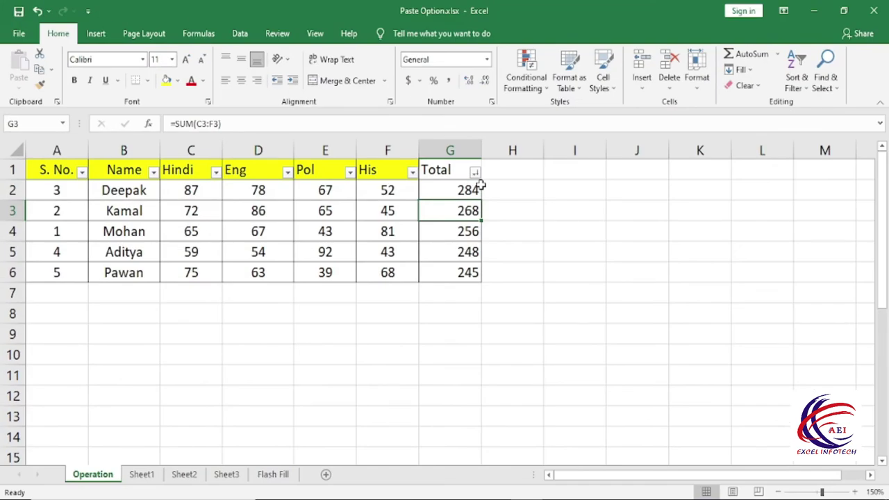
pyautogui.click(796, 82)
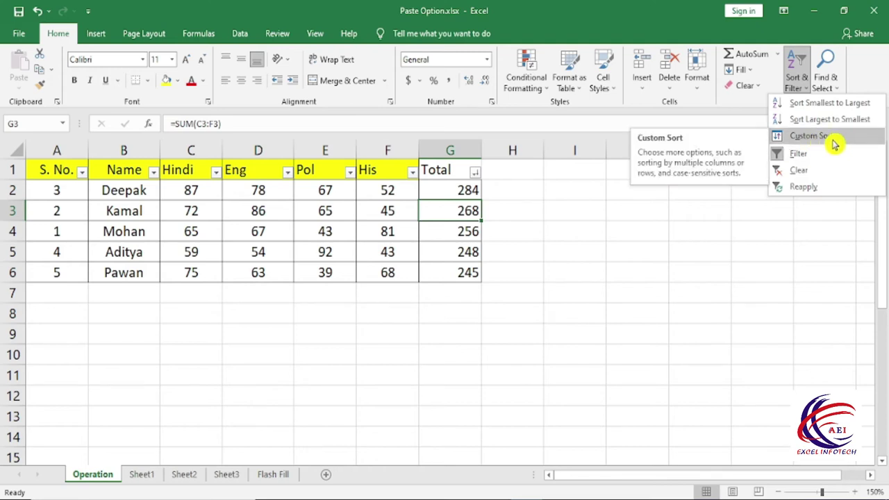
pyautogui.click(450, 169)
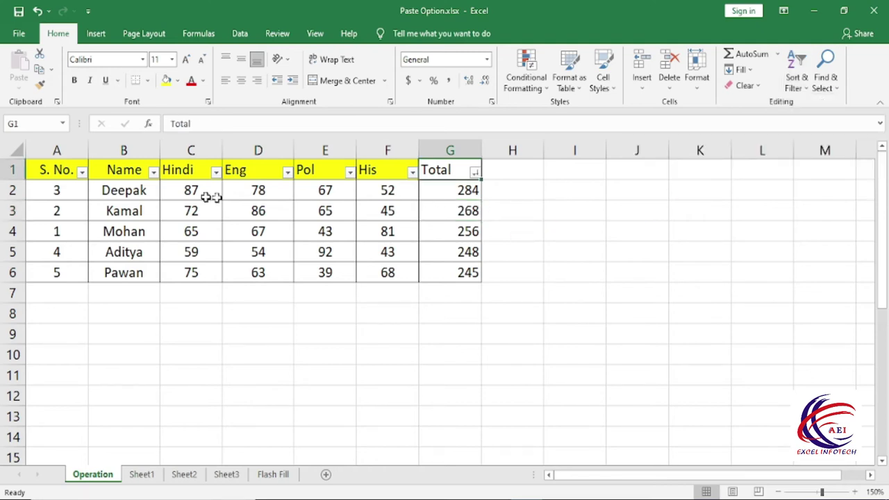
pyautogui.click(82, 172)
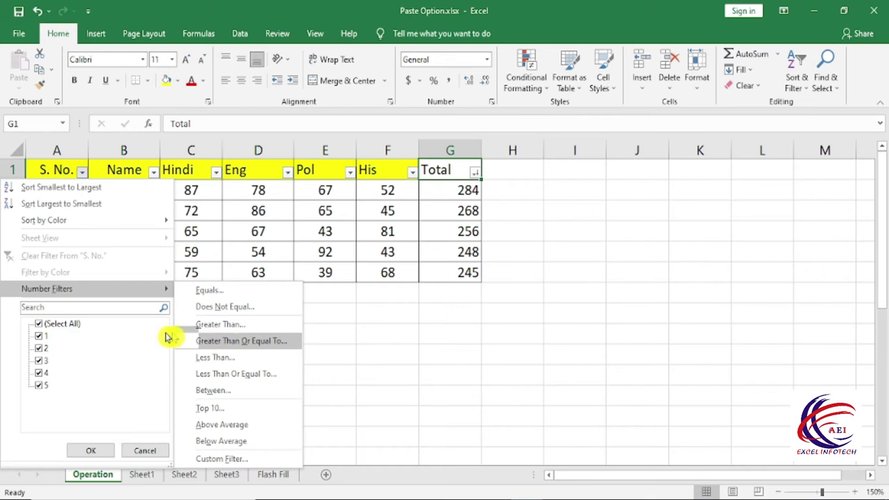
pyautogui.click(43, 329)
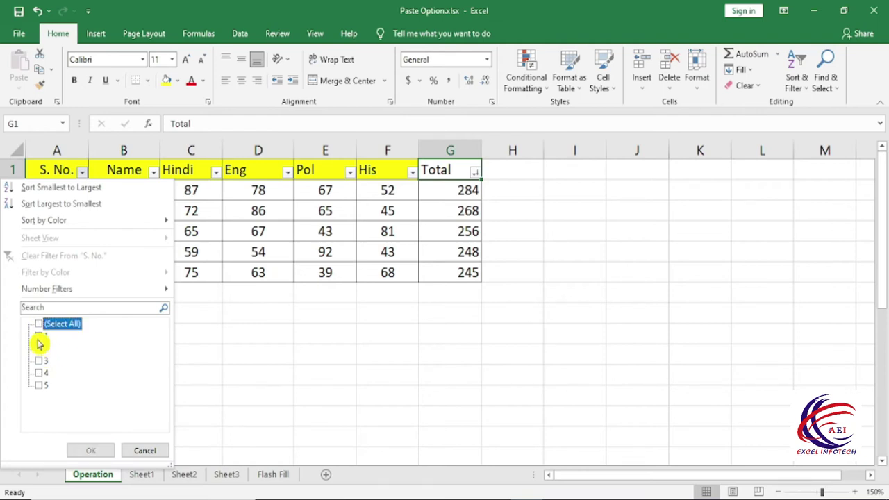
pyautogui.click(39, 336)
pyautogui.click(39, 350)
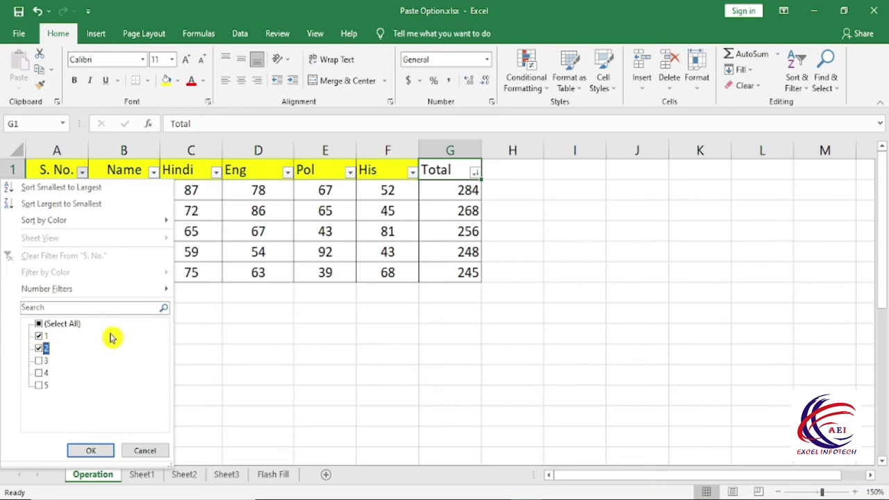
pyautogui.click(38, 336)
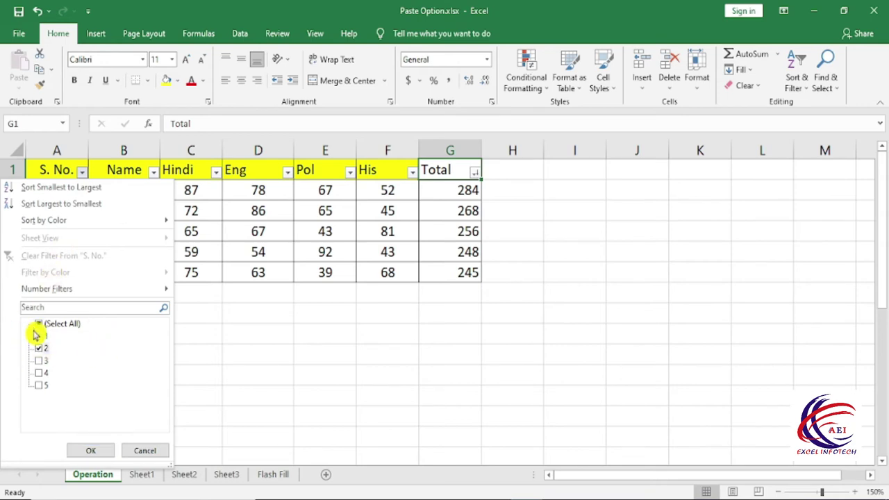
pyautogui.click(91, 450)
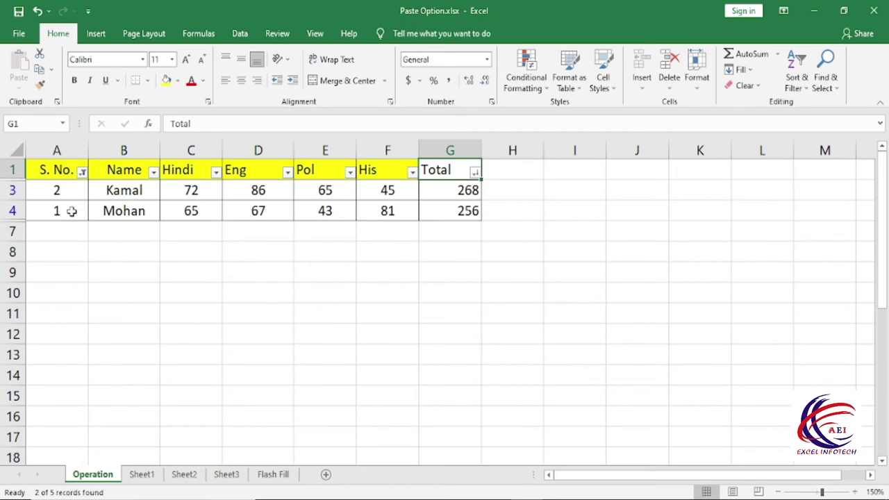
pyautogui.click(82, 172)
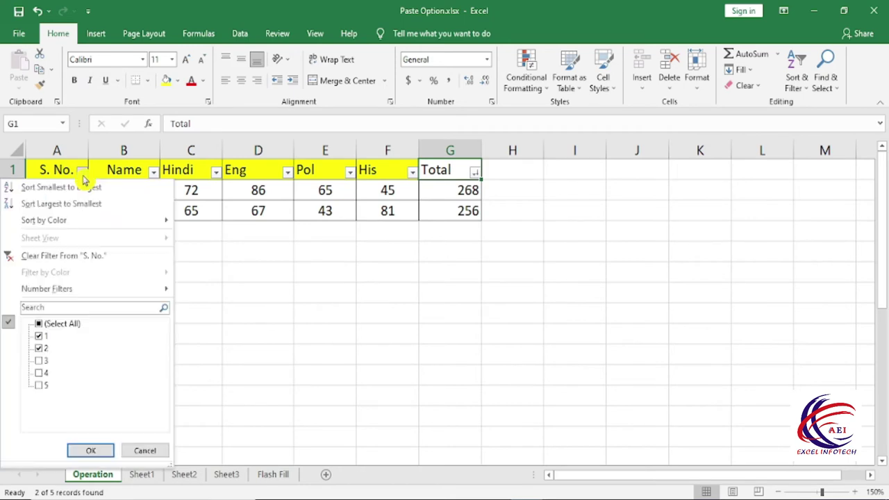
pyautogui.click(38, 323)
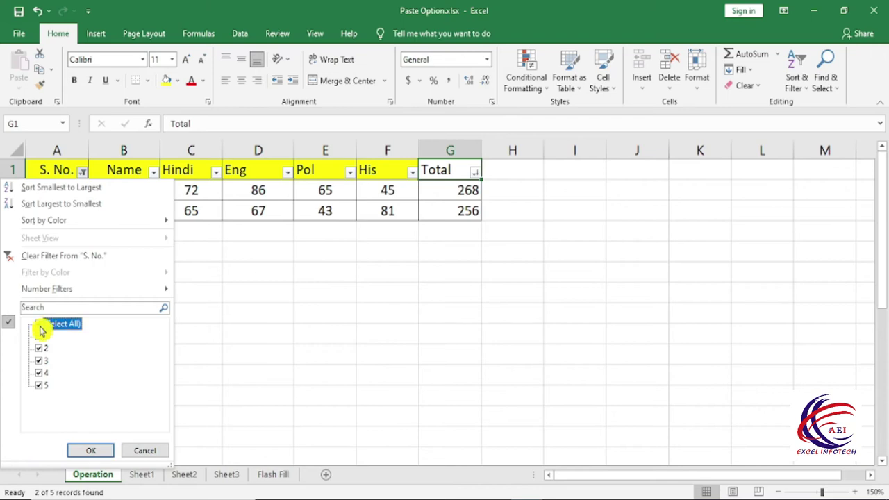
pyautogui.click(90, 450)
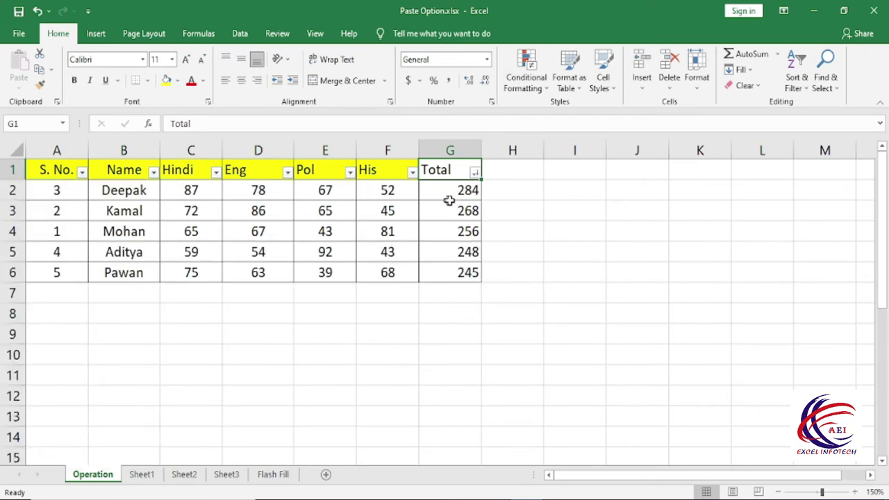
# Step: Clear the applied sort state with Sort & Filter > Clear
pyautogui.click(802, 93)
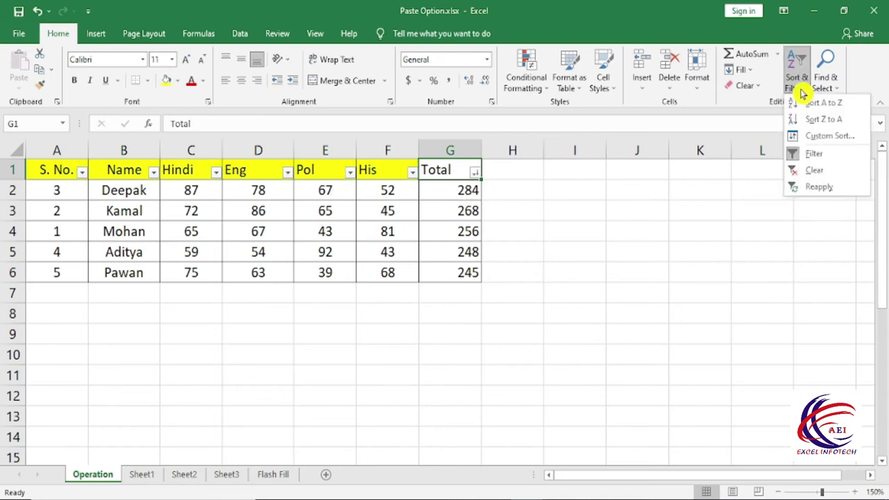
pyautogui.click(828, 172)
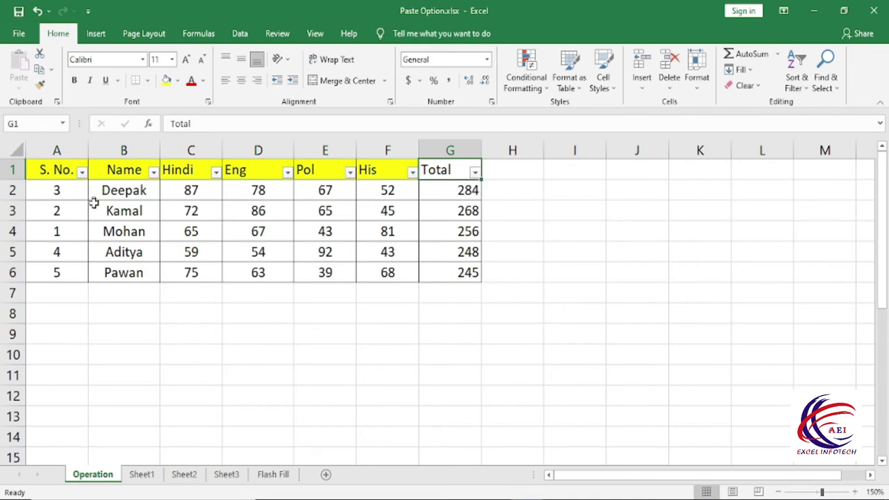
pyautogui.click(475, 172)
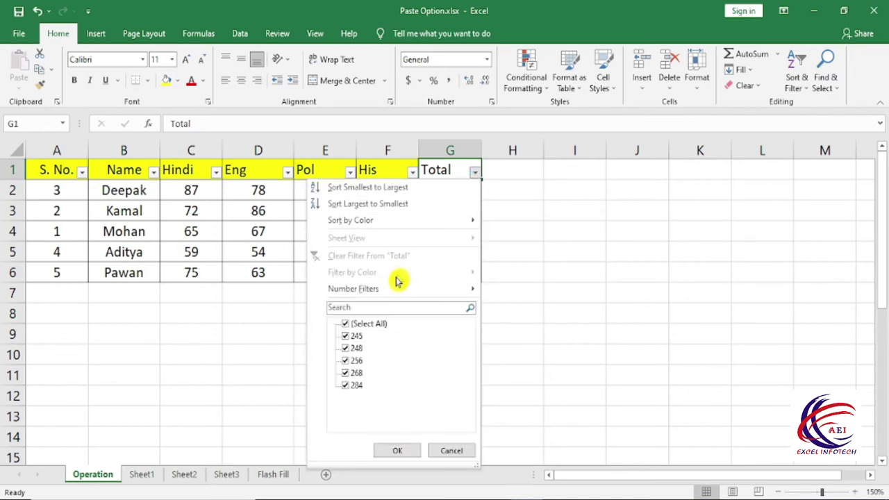
pyautogui.click(527, 267)
# Step: Select A1:G6 and switch Filter off, removing the header dropdowns
pyautogui.moveTo(61, 169); pyautogui.dragTo(461, 275)
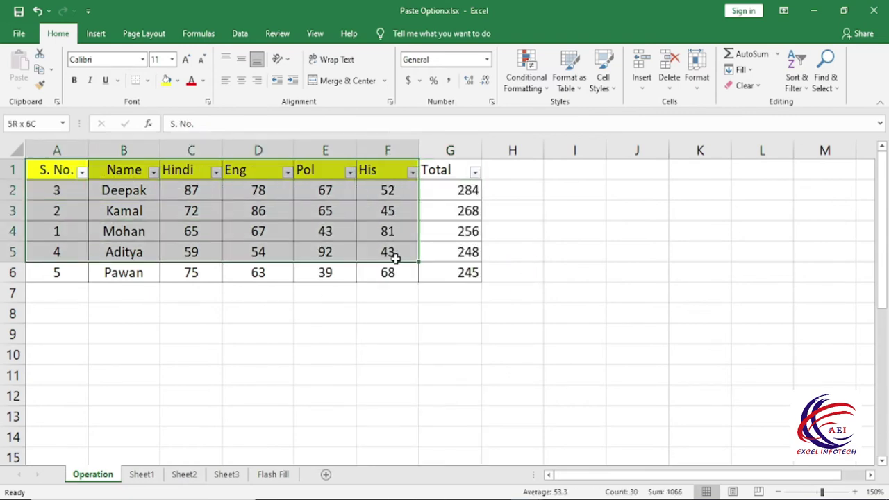
pyautogui.click(810, 89)
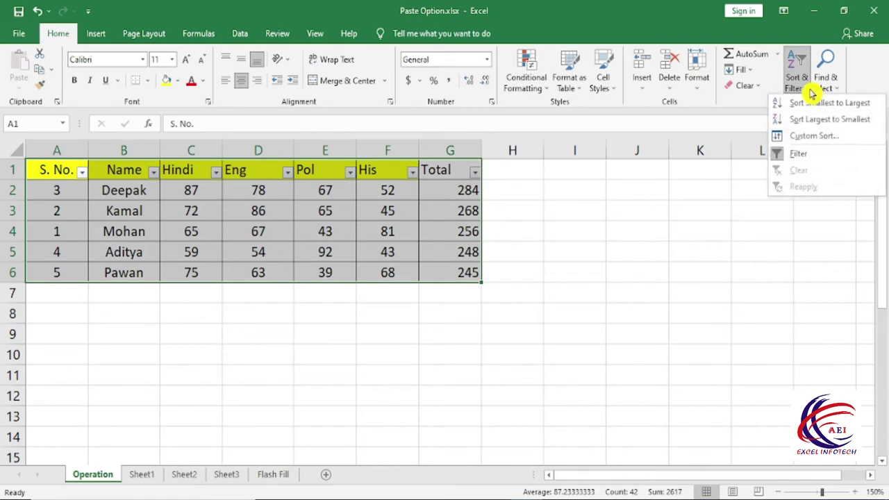
pyautogui.click(810, 156)
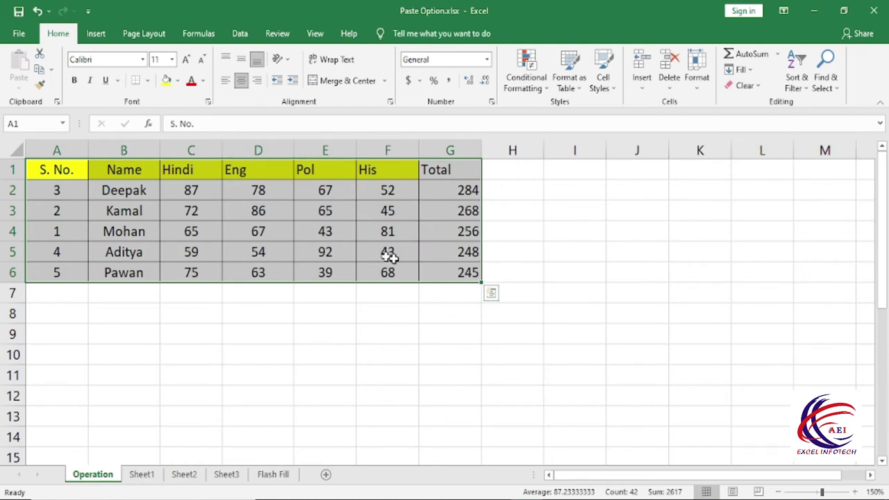
pyautogui.click(794, 82)
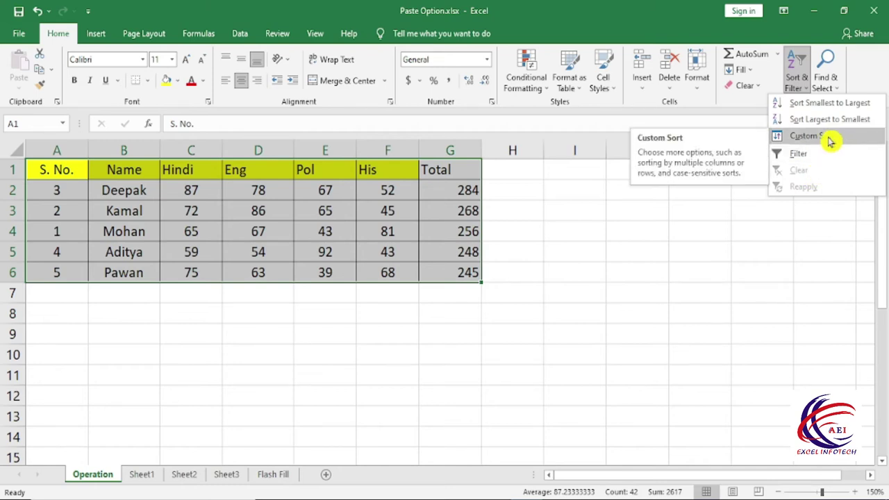
# Step: Fill the Pol cells E2:E3 with light blue and E5:E6 with yellow
pyautogui.click(644, 248)
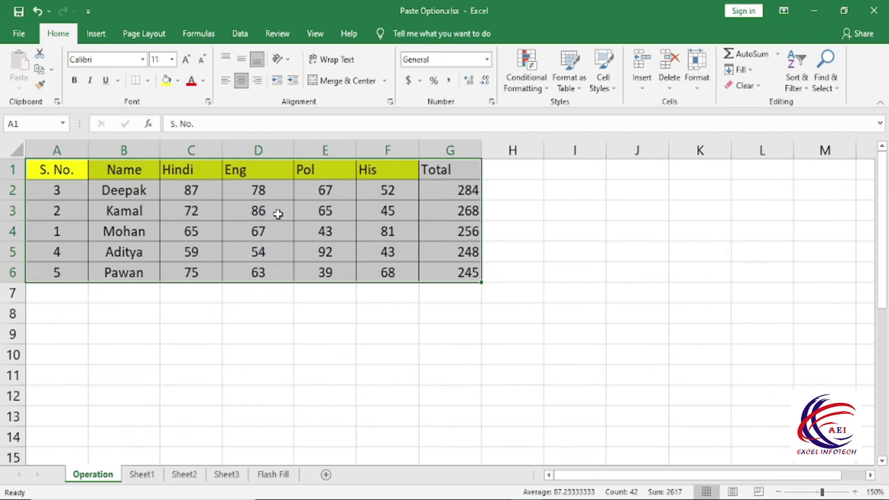
pyautogui.moveTo(324, 191); pyautogui.dragTo(324, 211)
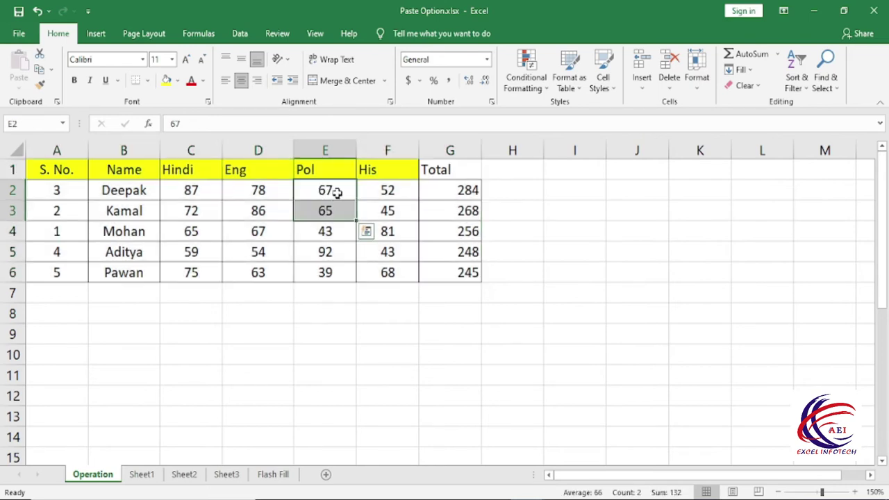
pyautogui.click(177, 81)
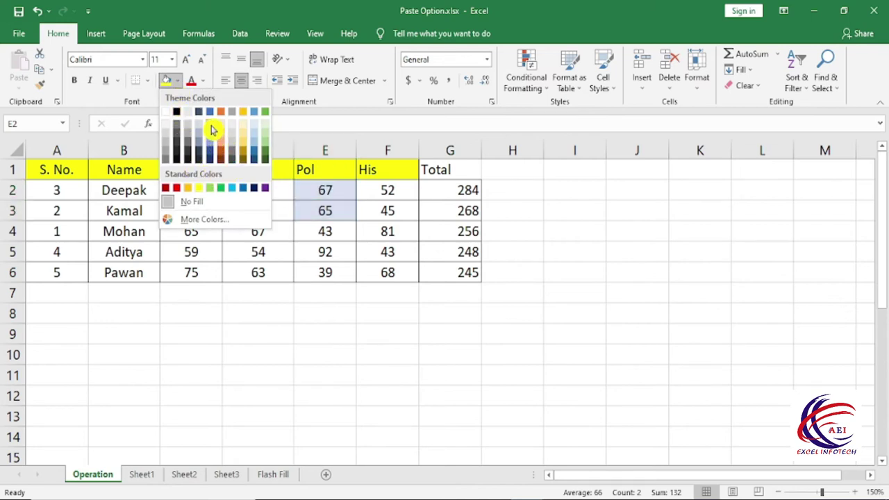
pyautogui.click(210, 131)
pyautogui.moveTo(316, 254); pyautogui.dragTo(324, 272)
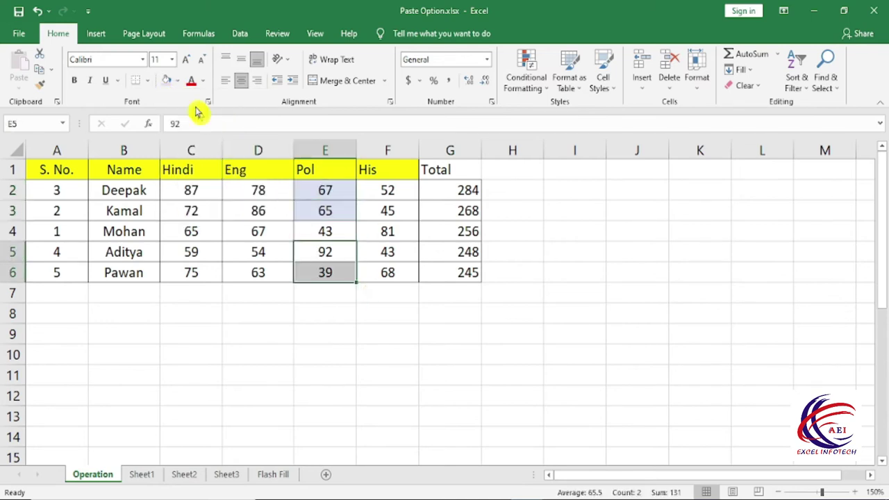
pyautogui.click(182, 86)
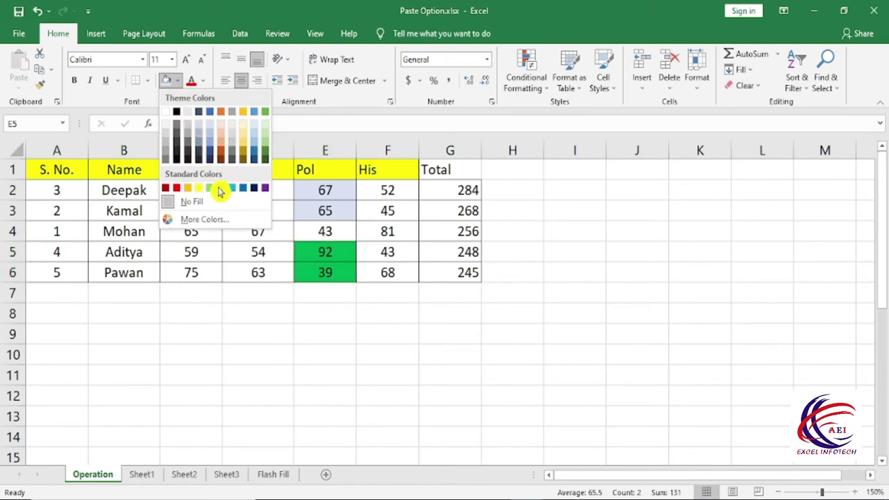
pyautogui.click(203, 189)
# Step: Fill cell E4 purple, then select the whole Pol column E1:E6
pyautogui.click(300, 231)
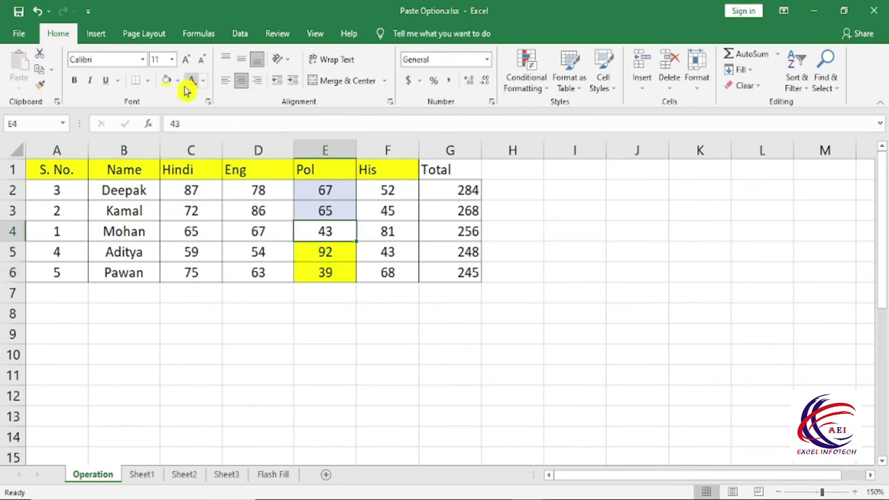
pyautogui.click(178, 81)
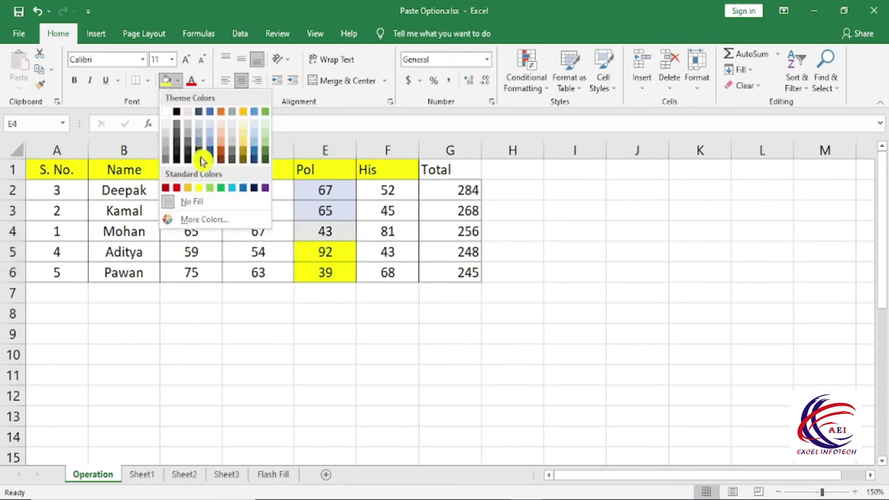
pyautogui.click(264, 187)
pyautogui.click(381, 309)
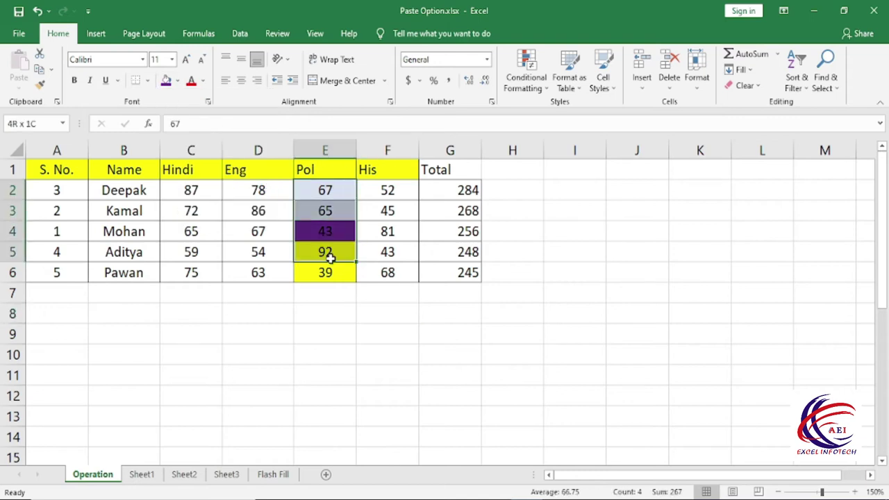
pyautogui.moveTo(336, 190); pyautogui.dragTo(326, 273)
pyautogui.click(320, 166)
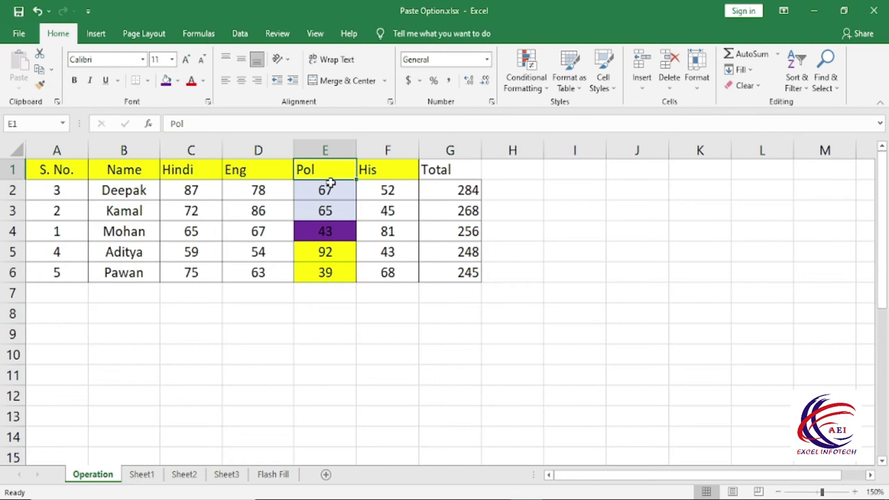
pyautogui.moveTo(325, 169); pyautogui.dragTo(325, 273)
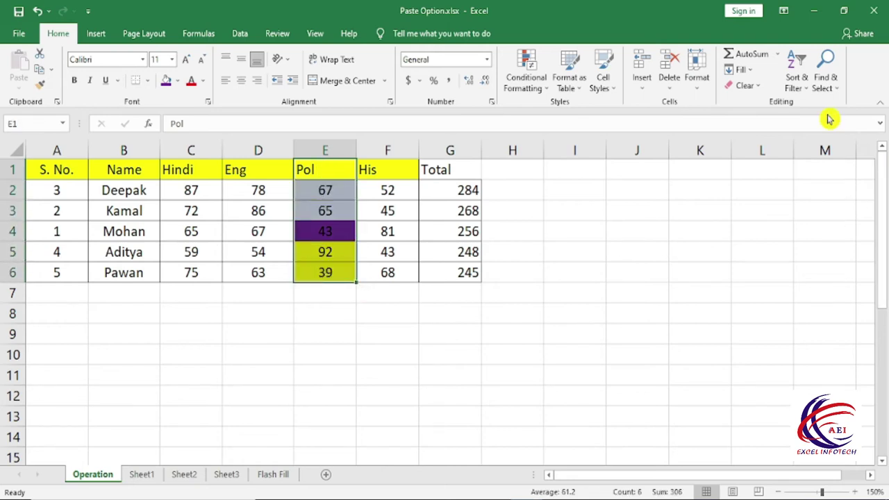
pyautogui.click(798, 87)
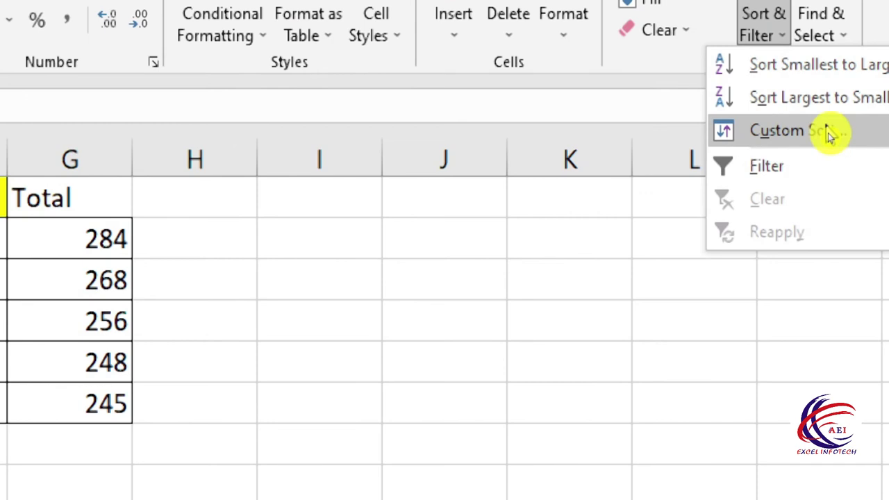
# Step: Start a Custom Sort limited to the current Pol selection
pyautogui.click(828, 133)
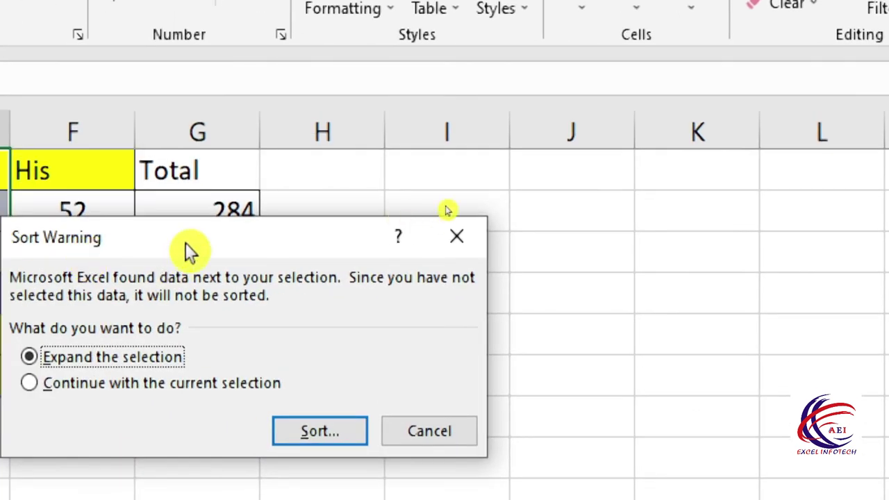
pyautogui.moveTo(286, 203); pyautogui.dragTo(348, 167)
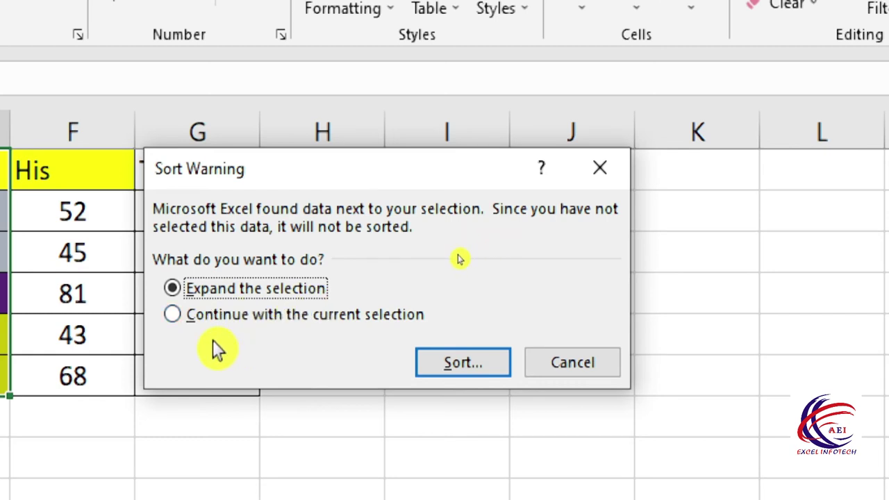
pyautogui.click(180, 319)
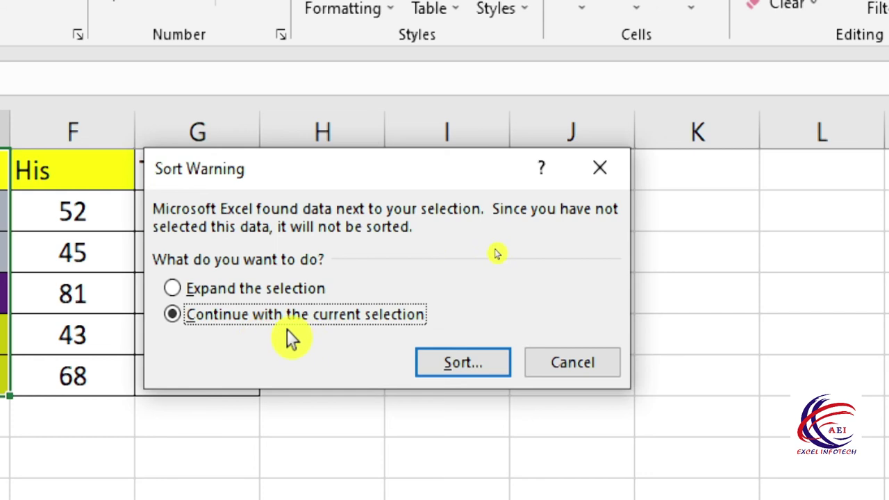
pyautogui.click(460, 364)
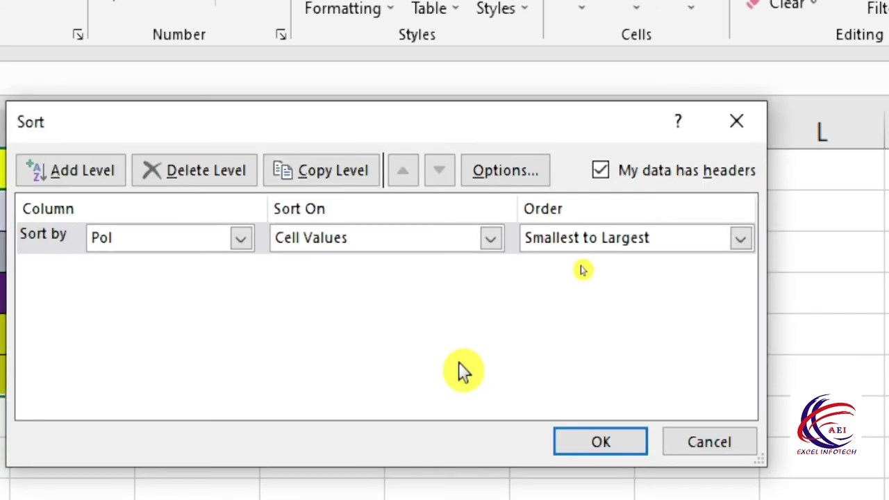
pyautogui.moveTo(342, 117); pyautogui.dragTo(360, 113)
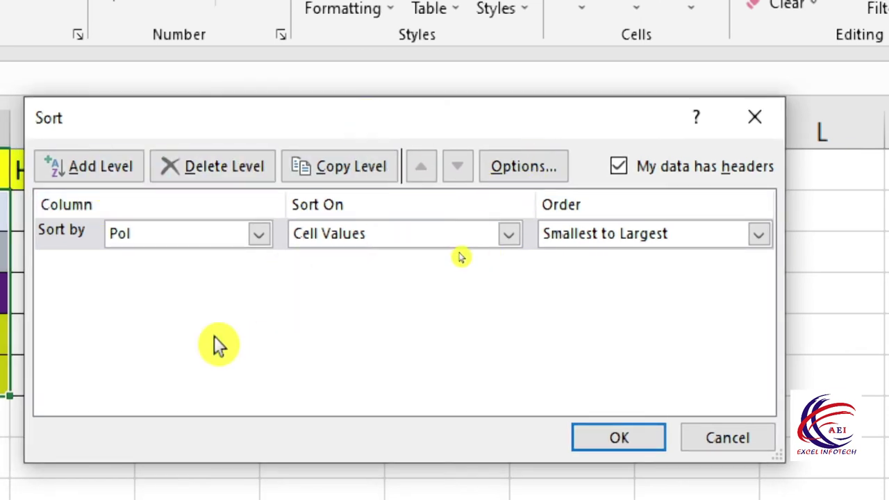
# Step: Sort Pol on Cell Color with purple On Top
pyautogui.click(253, 232)
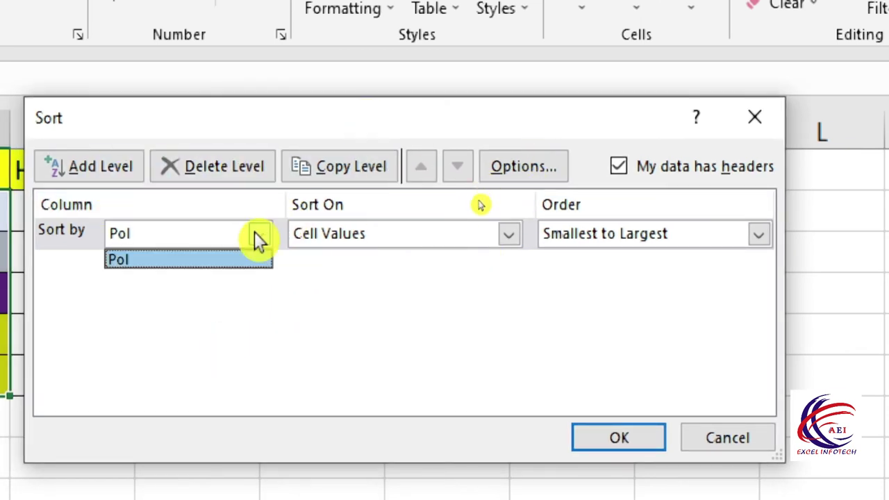
pyautogui.click(159, 251)
pyautogui.click(509, 235)
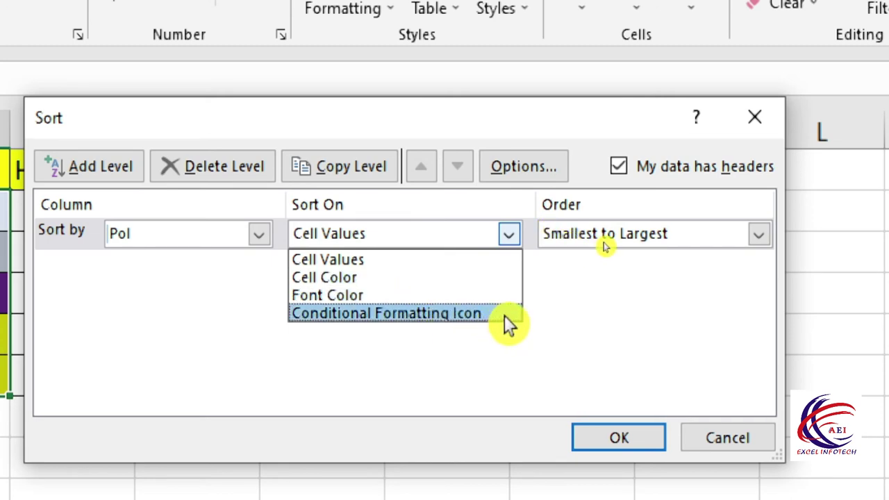
pyautogui.click(391, 278)
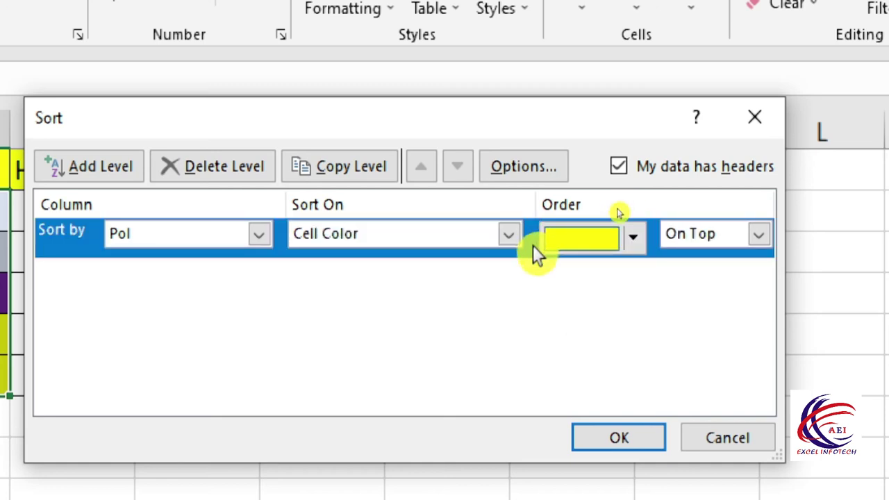
pyautogui.click(633, 237)
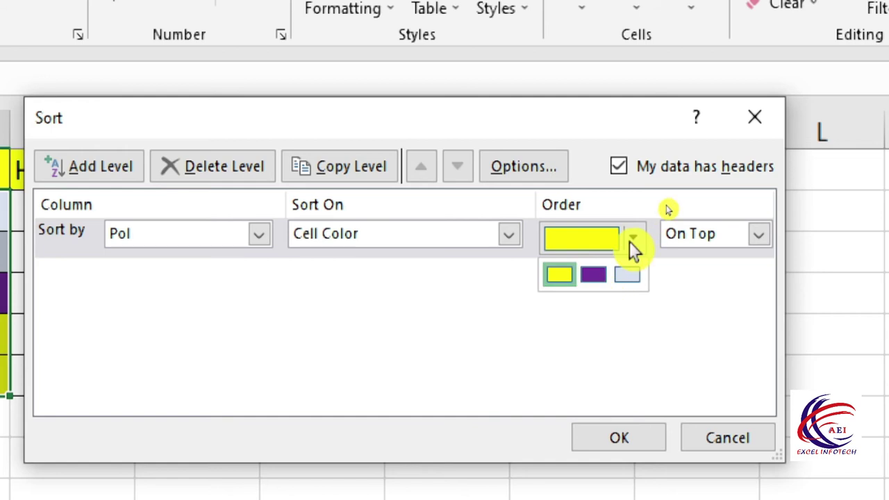
pyautogui.click(596, 276)
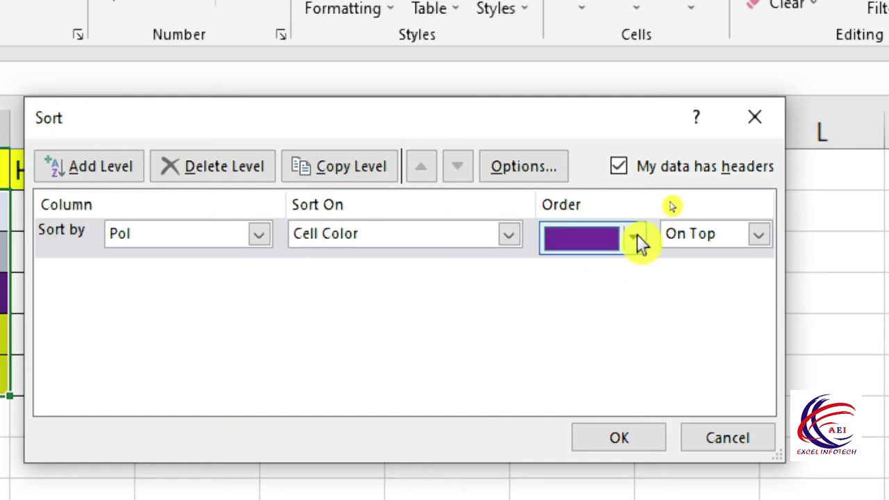
pyautogui.click(757, 234)
pyautogui.click(695, 257)
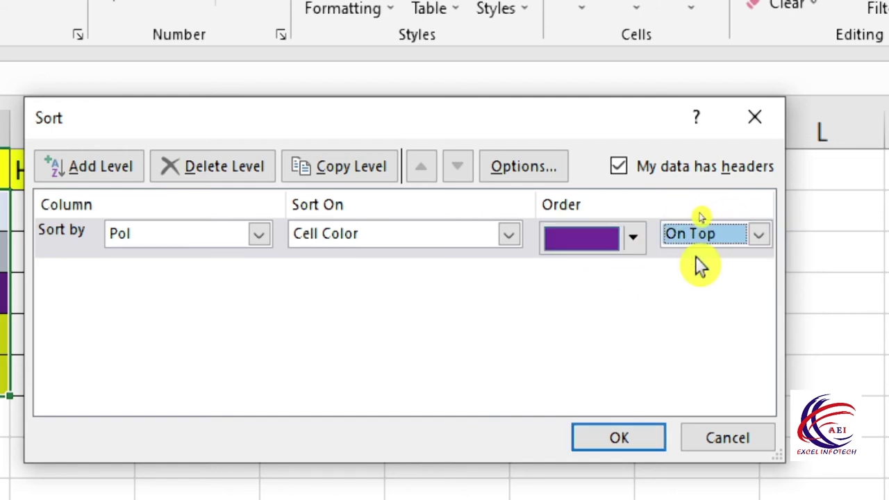
pyautogui.click(616, 442)
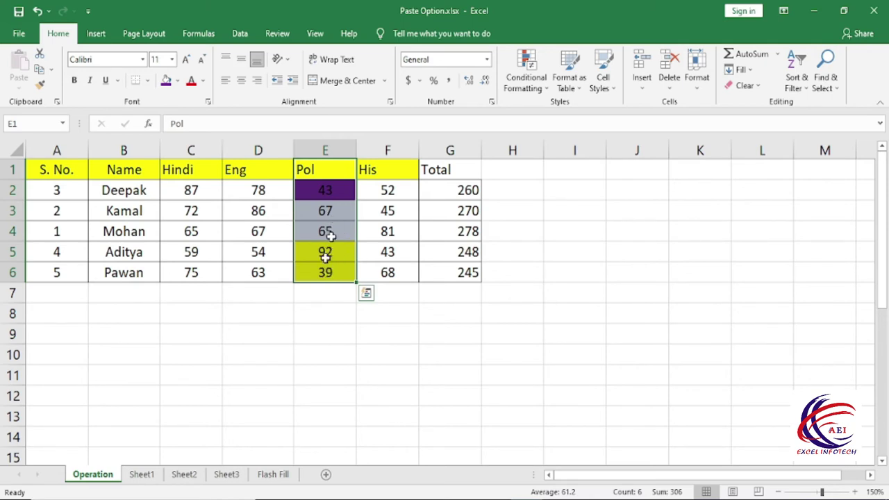
# Step: Custom sort the Pol selection again, placing light blue cells On Bottom
pyautogui.press('Escape')
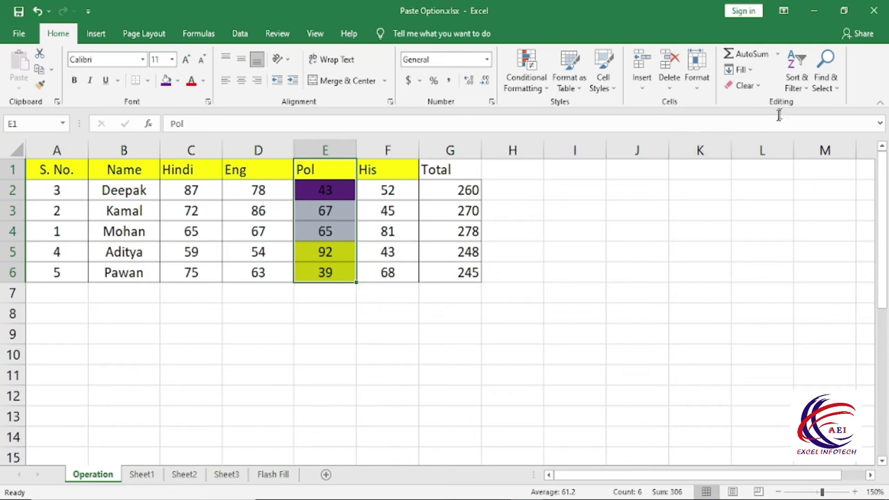
pyautogui.click(796, 83)
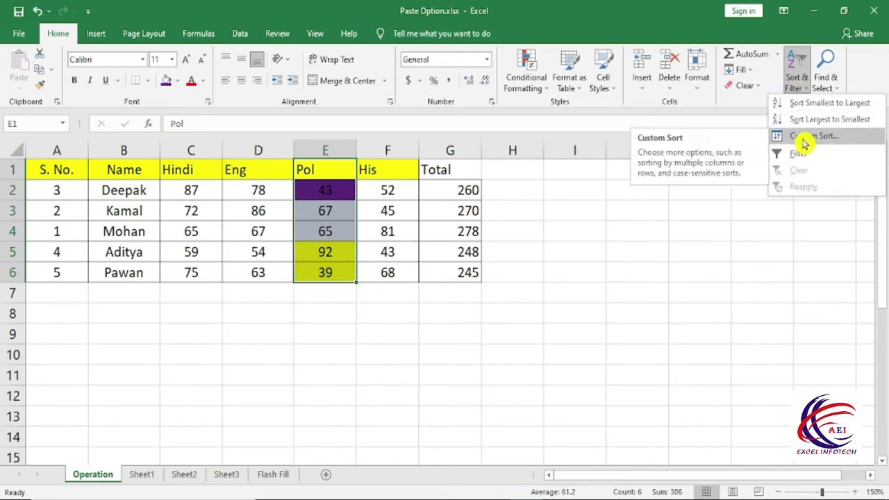
pyautogui.click(804, 136)
pyautogui.click(479, 243)
pyautogui.click(590, 264)
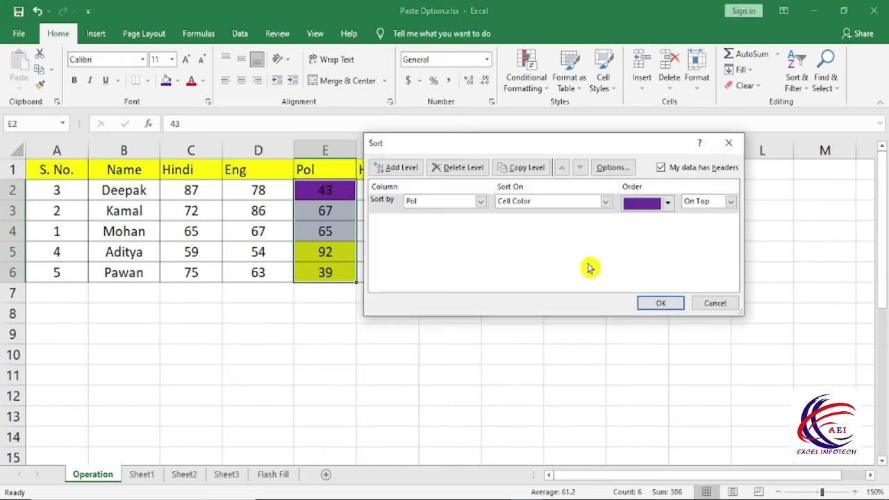
pyautogui.click(674, 211)
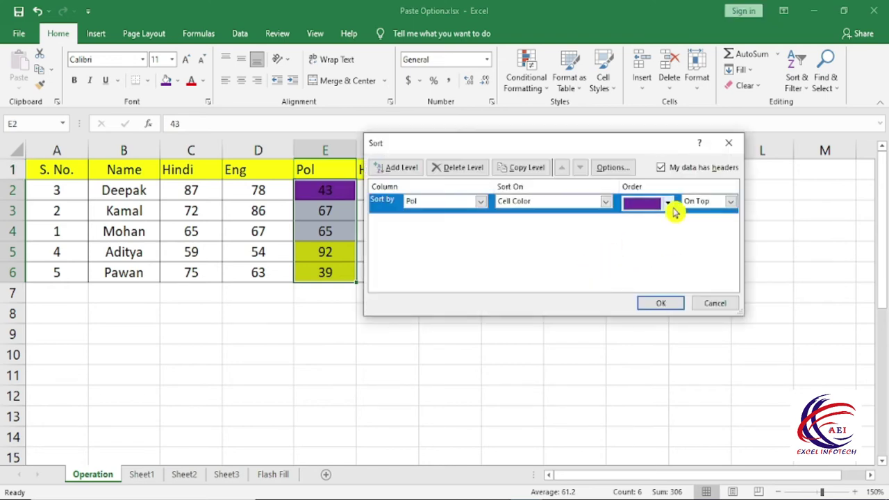
pyautogui.click(669, 204)
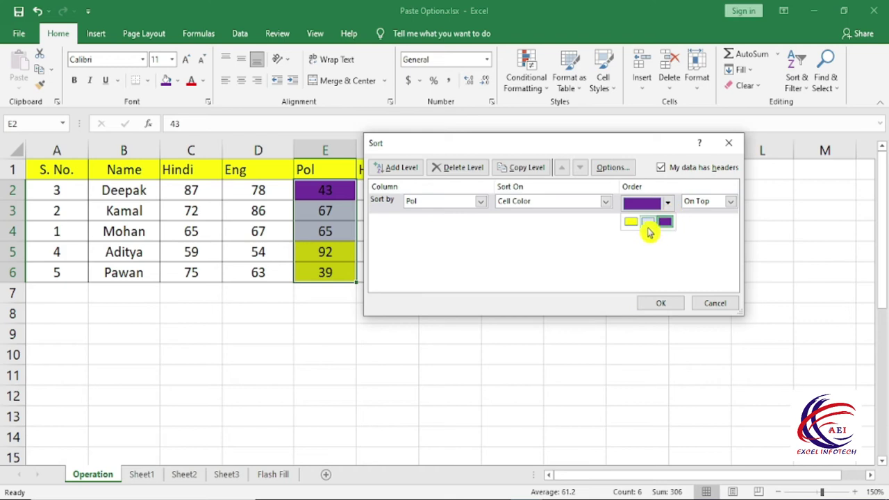
pyautogui.click(651, 224)
pyautogui.click(729, 202)
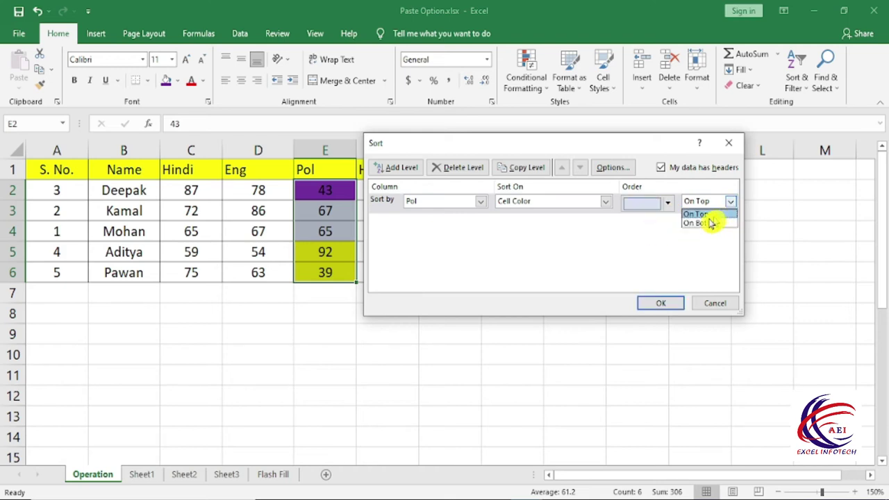
pyautogui.click(722, 223)
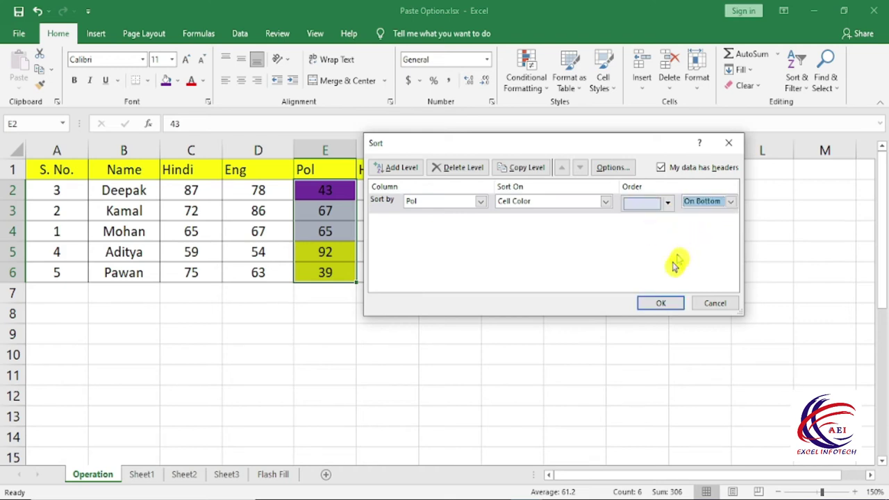
pyautogui.click(662, 304)
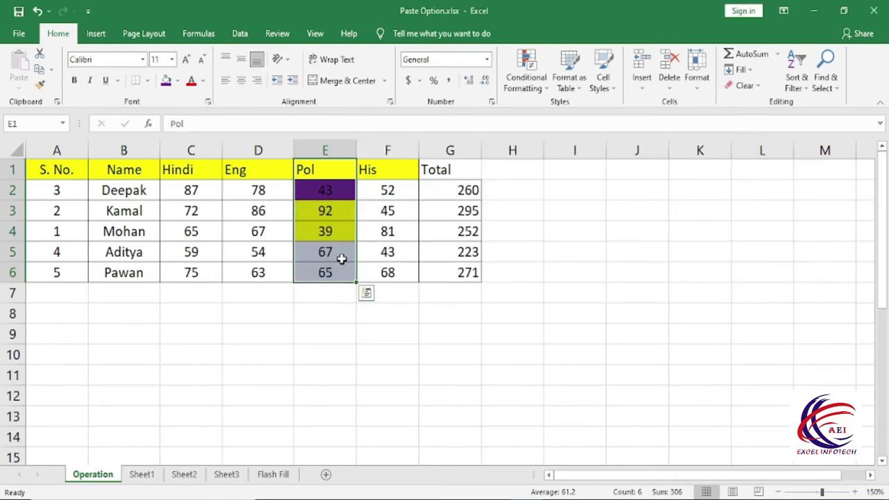
# Step: Browse the Sort & Filter and Find & Select menus, then select cell J5
pyautogui.click(798, 83)
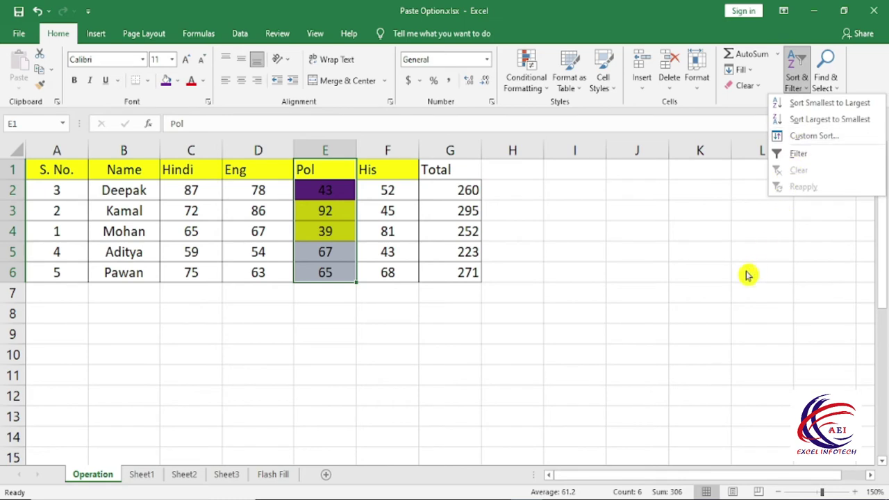
pyautogui.click(714, 215)
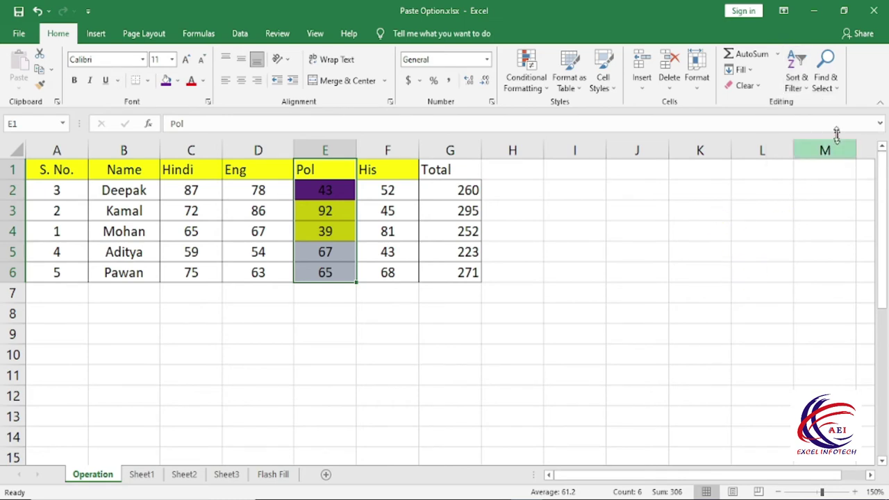
pyautogui.click(826, 78)
pyautogui.click(697, 181)
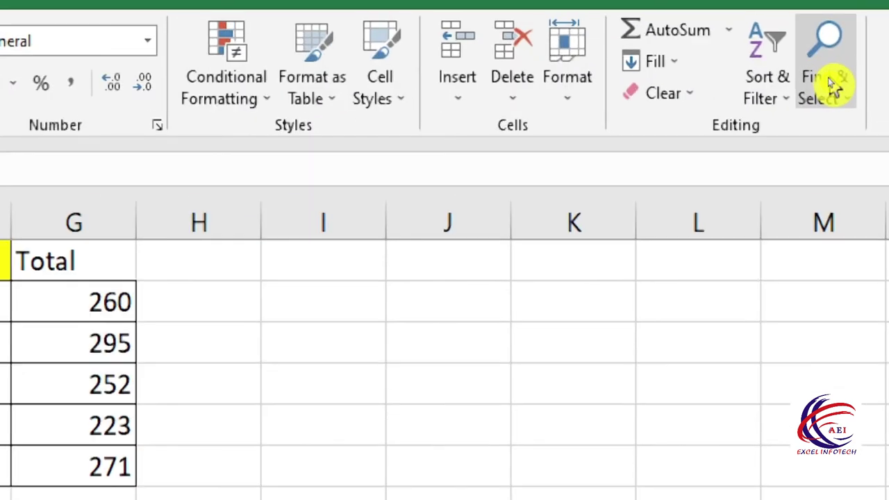
pyautogui.click(844, 94)
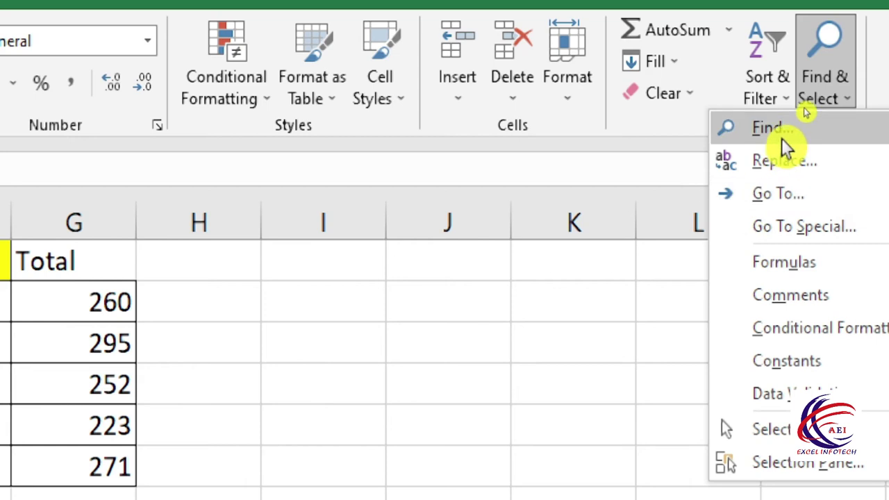
pyautogui.click(448, 408)
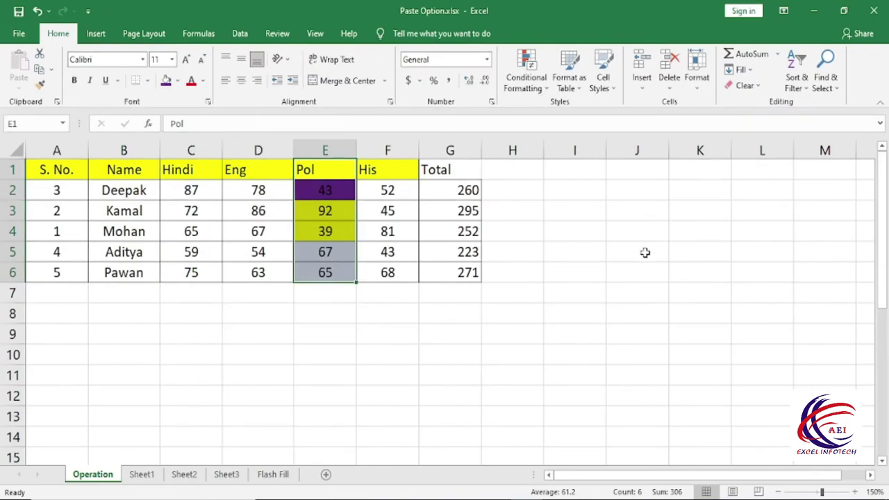
pyautogui.click(645, 252)
# Step: Search for 78 with Find & Select > Find, locating the Eng score in D2
pyautogui.click(831, 89)
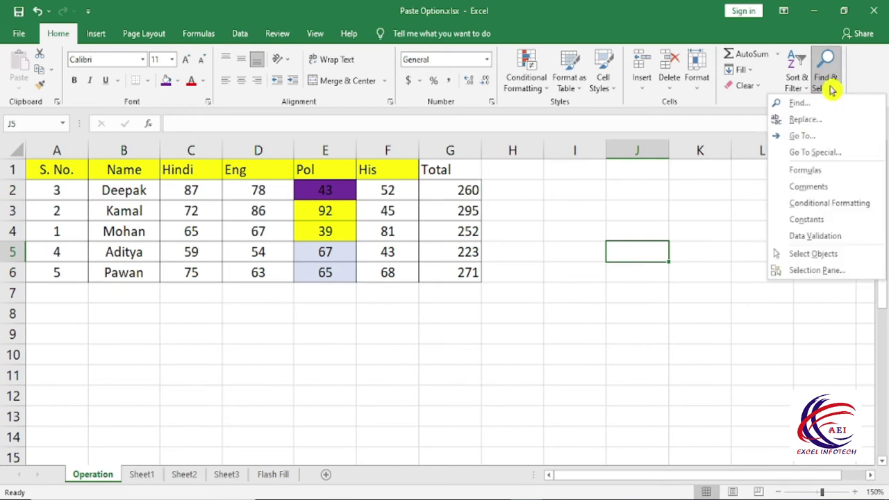
pyautogui.click(803, 104)
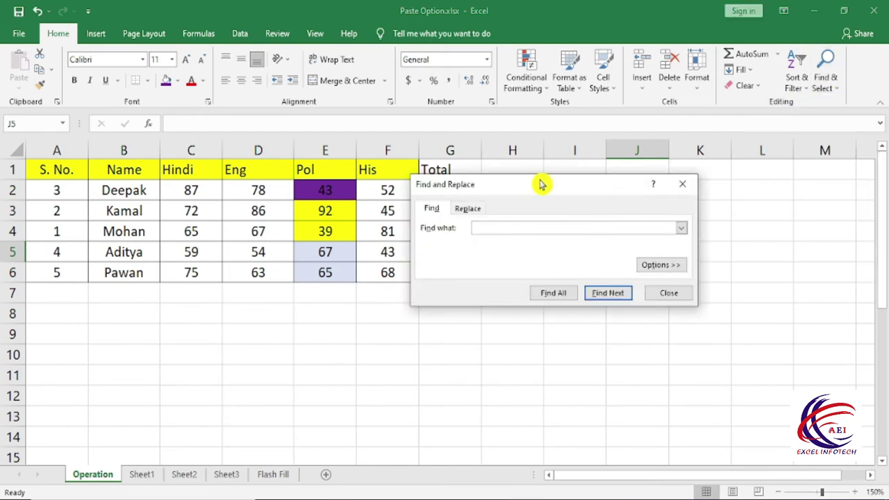
pyautogui.moveTo(542, 184); pyautogui.dragTo(505, 293)
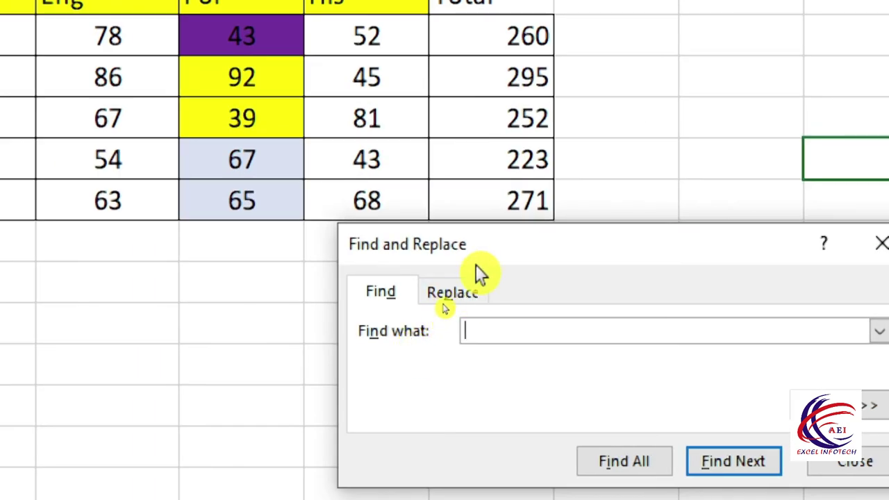
pyautogui.moveTo(478, 248); pyautogui.dragTo(401, 112)
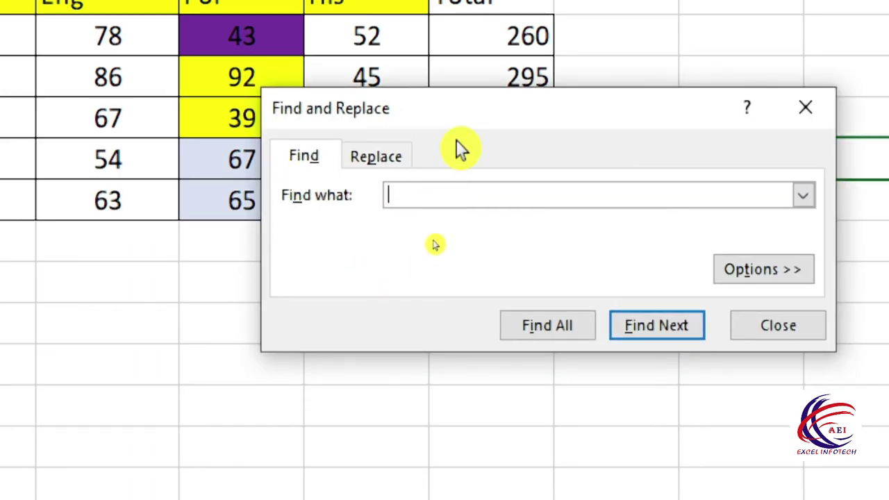
pyautogui.moveTo(457, 143); pyautogui.dragTo(500, 125)
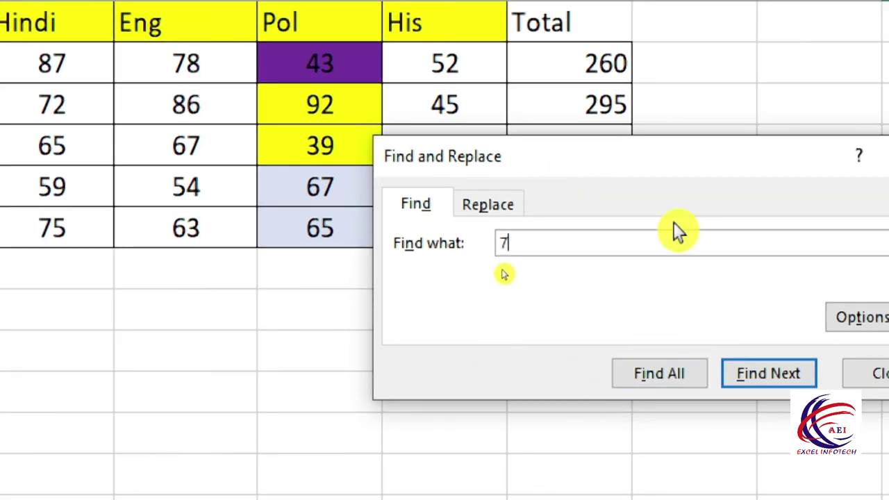
pyautogui.write('8')
pyautogui.click(780, 382)
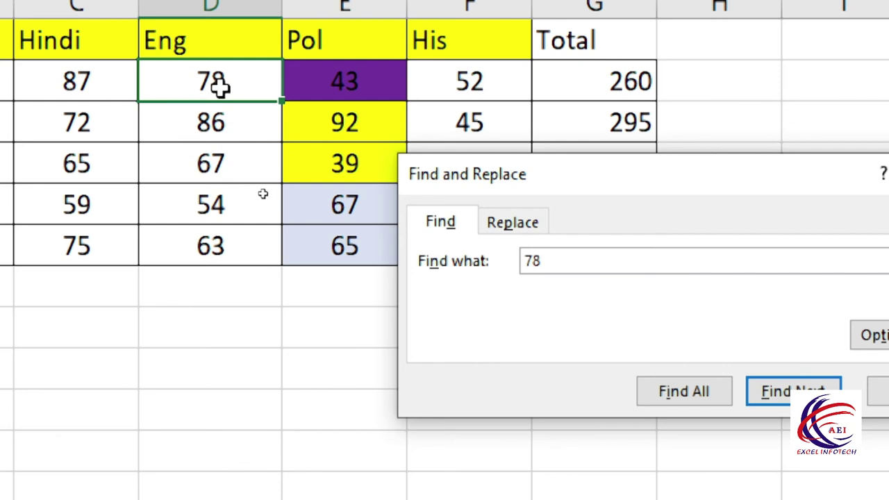
# Step: Replace the Eng score 78 with 58, dropping the total from 260 to 240
pyautogui.click(519, 223)
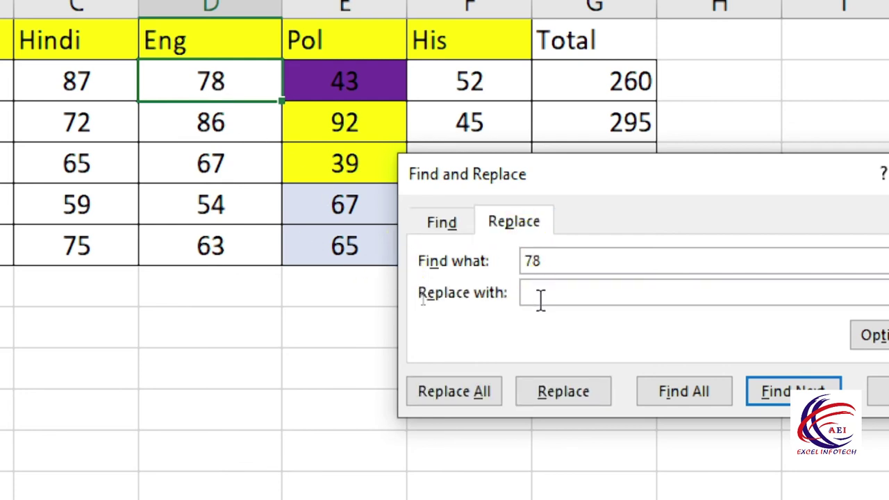
pyautogui.write('58')
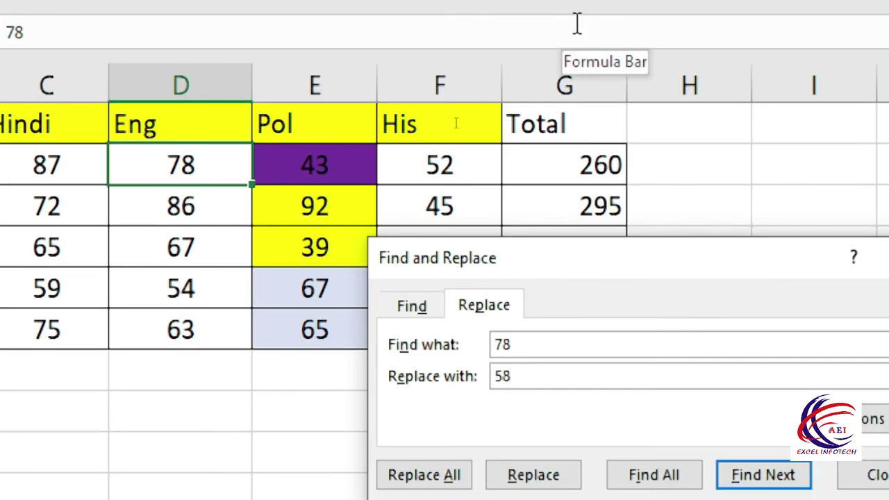
pyautogui.click(549, 474)
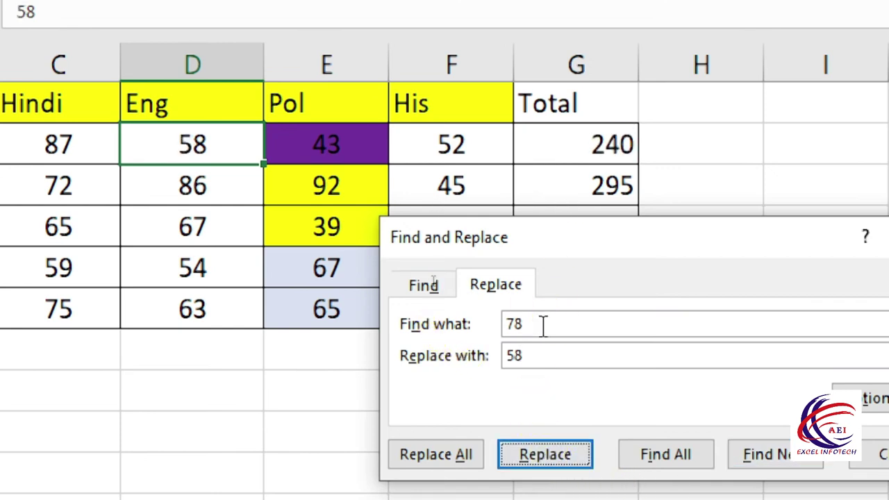
pyautogui.moveTo(585, 250)
pyautogui.mouseDown()
pyautogui.moveTo(405, 160)
pyautogui.moveTo(391, 140)
pyautogui.mouseUp()
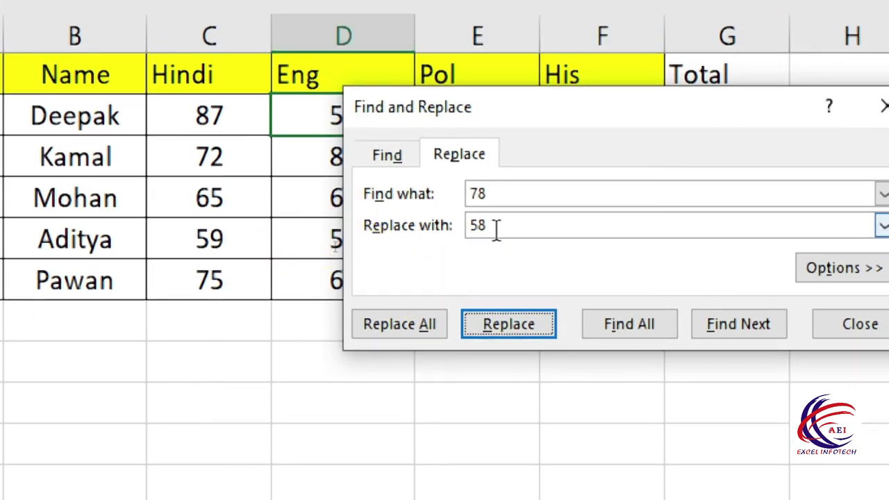
# Step: Search again for 78 and dismiss the nothing-found message
pyautogui.moveTo(500, 189); pyautogui.dragTo(450, 191)
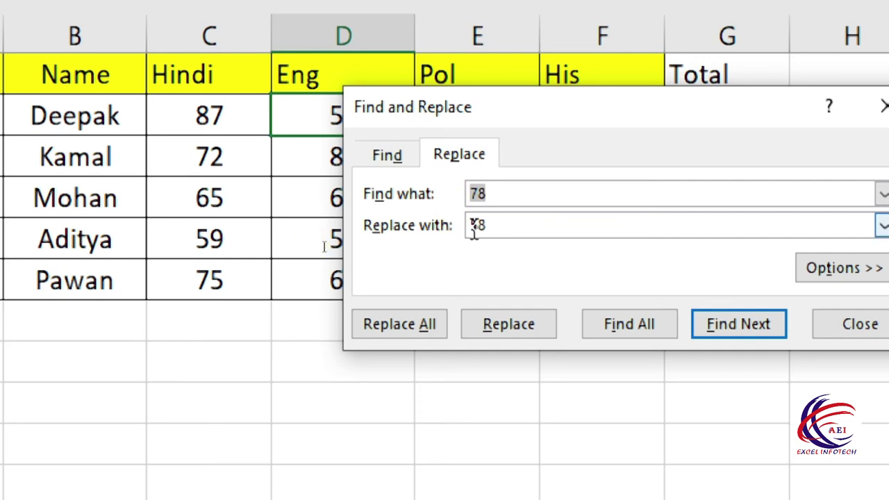
pyautogui.moveTo(516, 225); pyautogui.dragTo(467, 226)
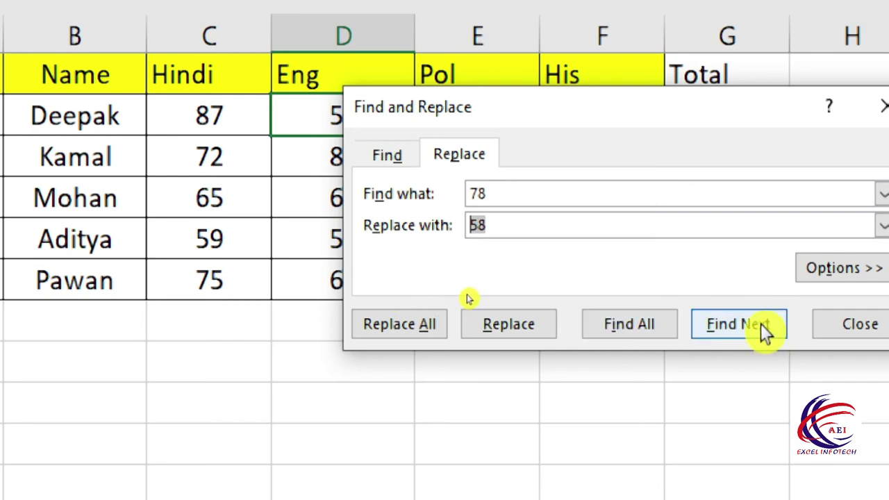
pyautogui.click(743, 327)
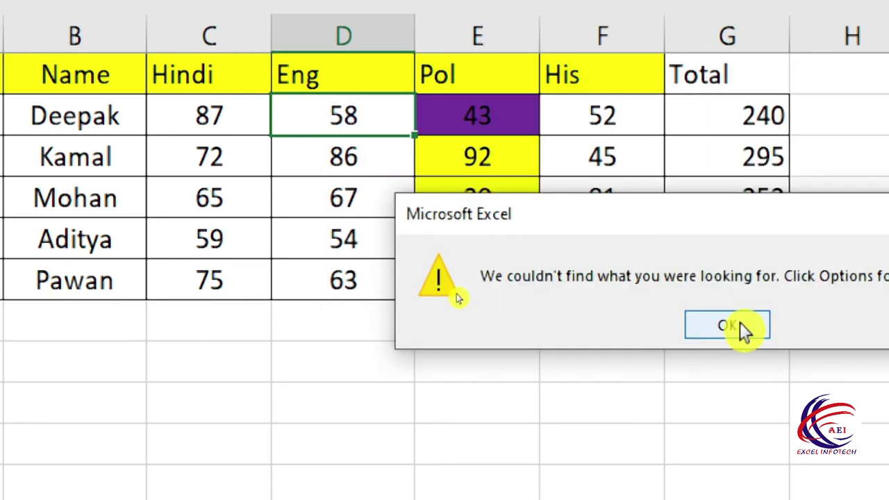
pyautogui.click(726, 326)
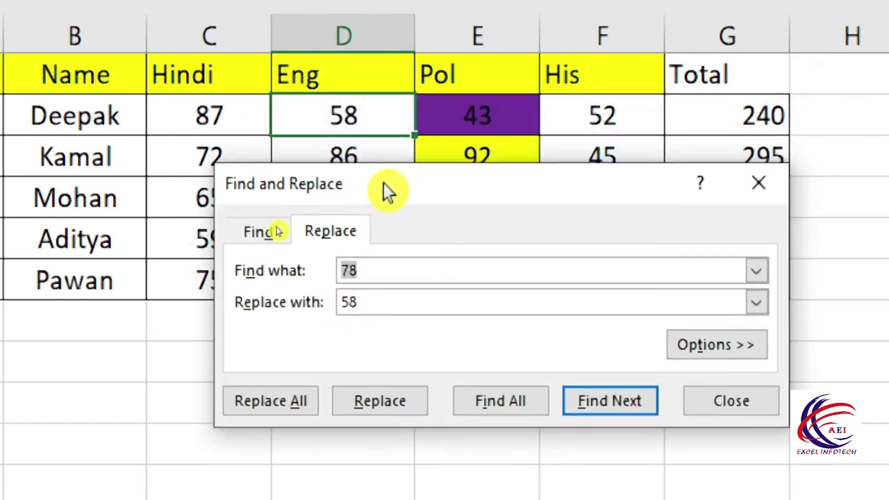
pyautogui.moveTo(514, 114); pyautogui.dragTo(363, 232)
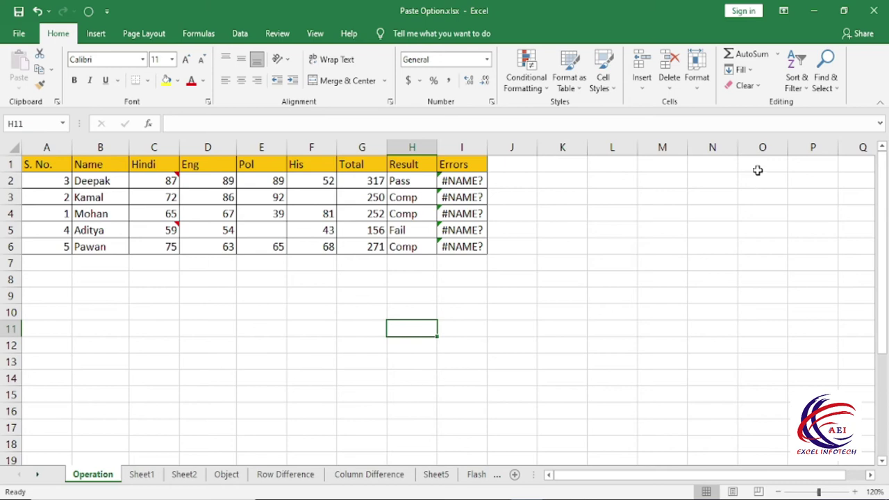
# Step: Use Go To with reference E5 to jump to that blank Pol cell
pyautogui.click(826, 81)
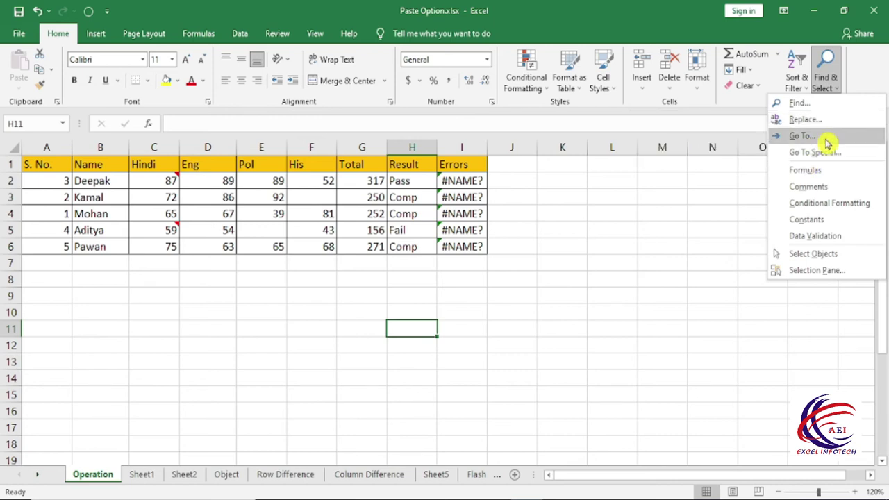
pyautogui.click(826, 138)
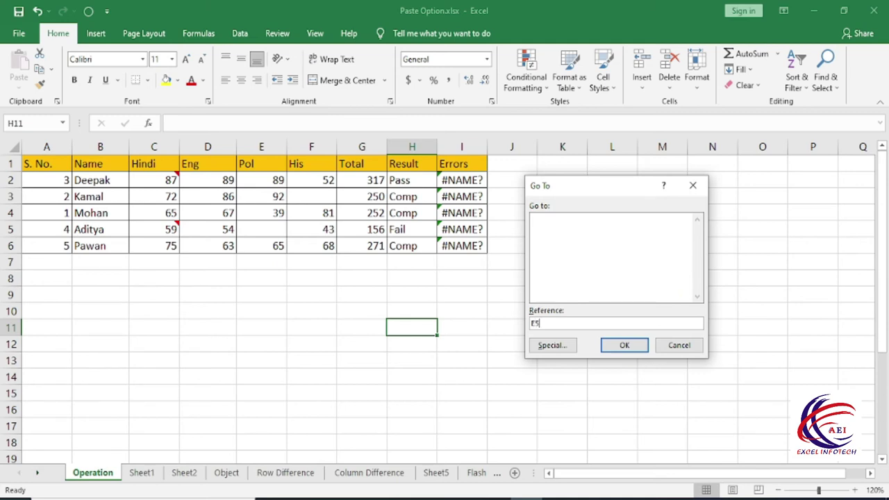
pyautogui.click(627, 346)
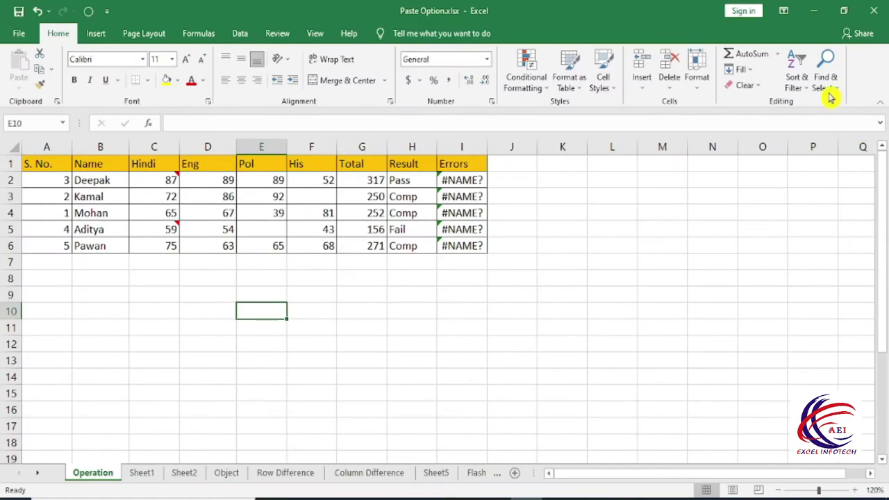
pyautogui.click(828, 86)
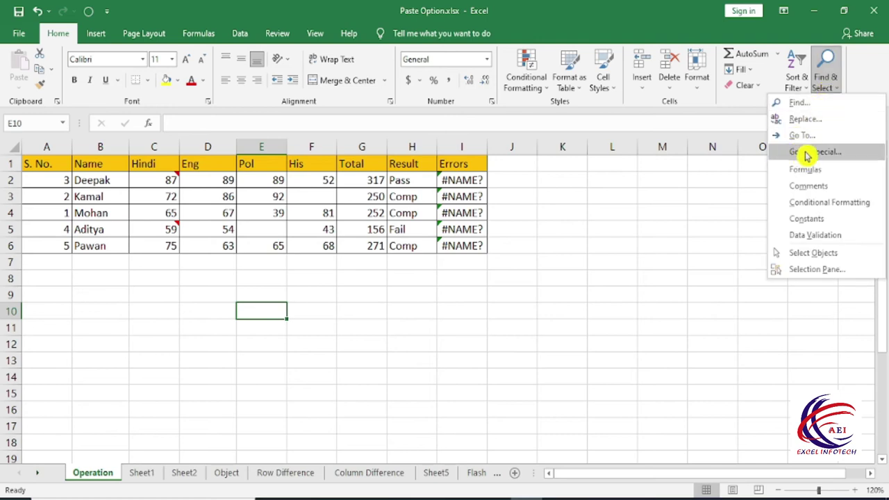
pyautogui.click(833, 159)
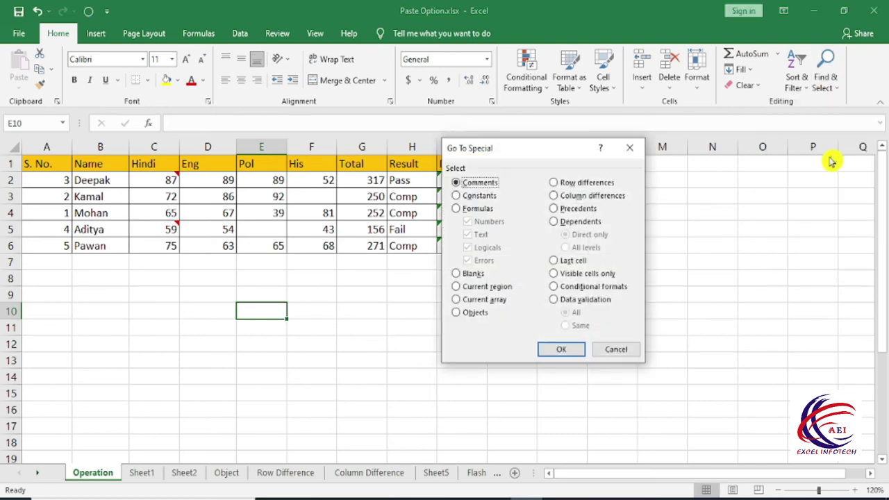
pyautogui.moveTo(569, 154); pyautogui.dragTo(573, 154)
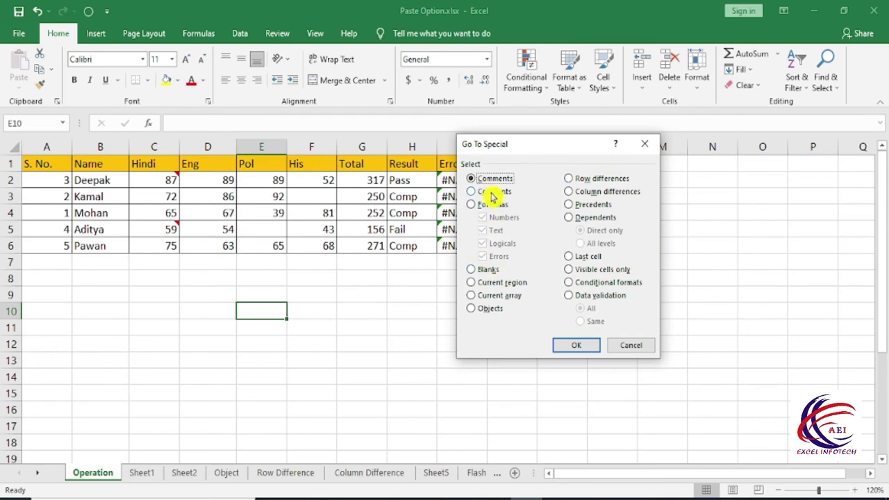
pyautogui.press('Escape')
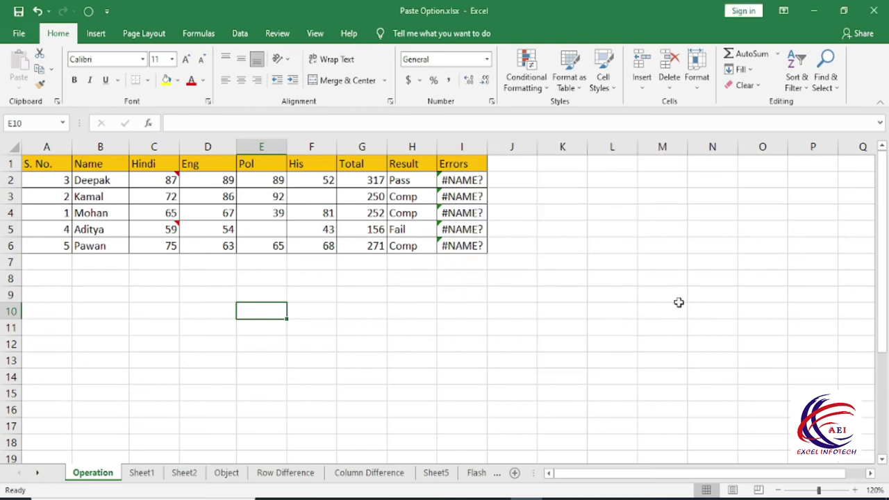
pyautogui.hotkey('ctrl', 'g')
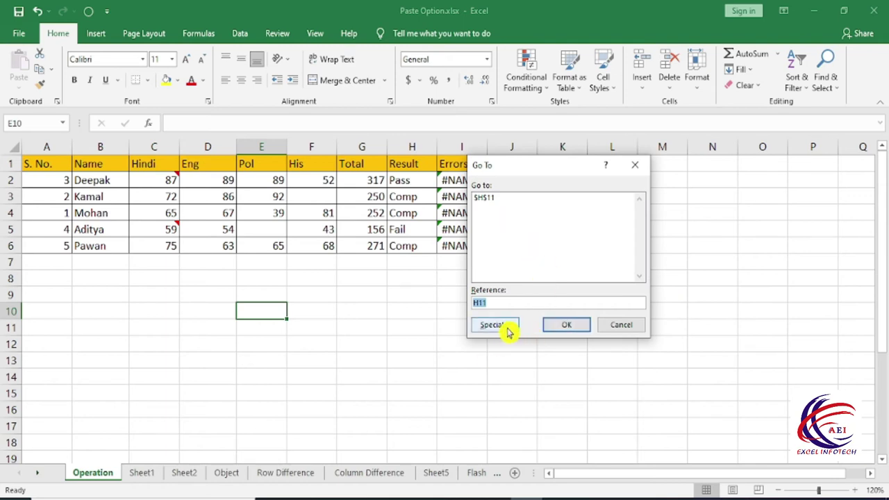
pyautogui.click(509, 333)
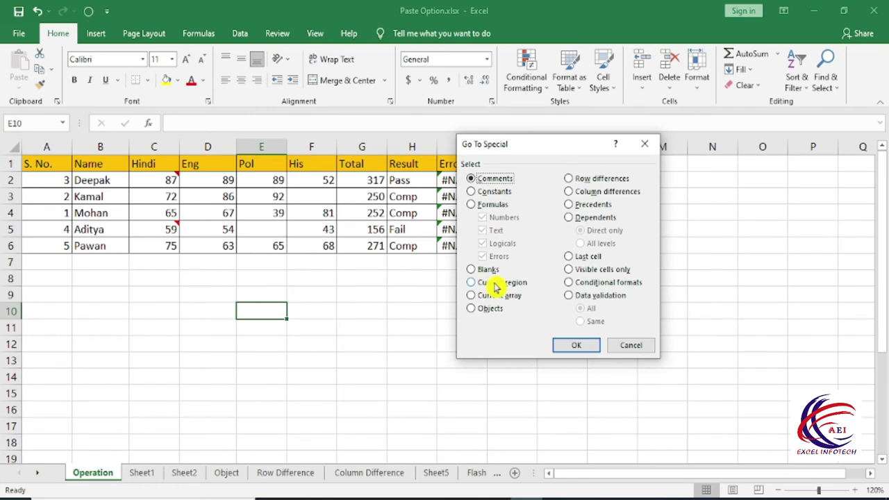
pyautogui.press('Escape')
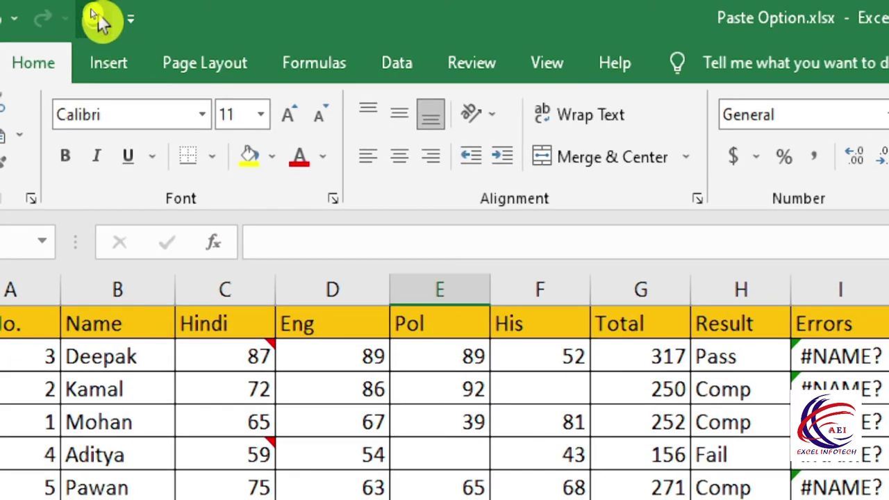
# Step: Open the Quick Access Toolbar options and list All Commands
pyautogui.click(87, 13)
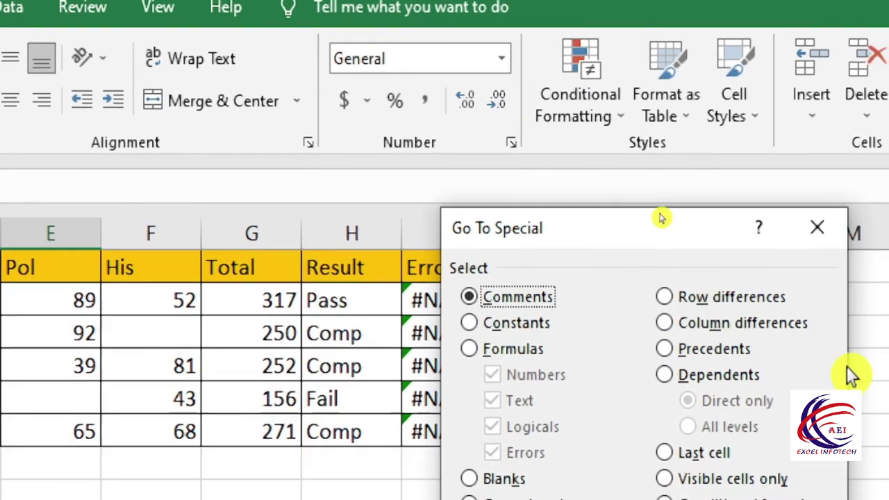
pyautogui.click(857, 244)
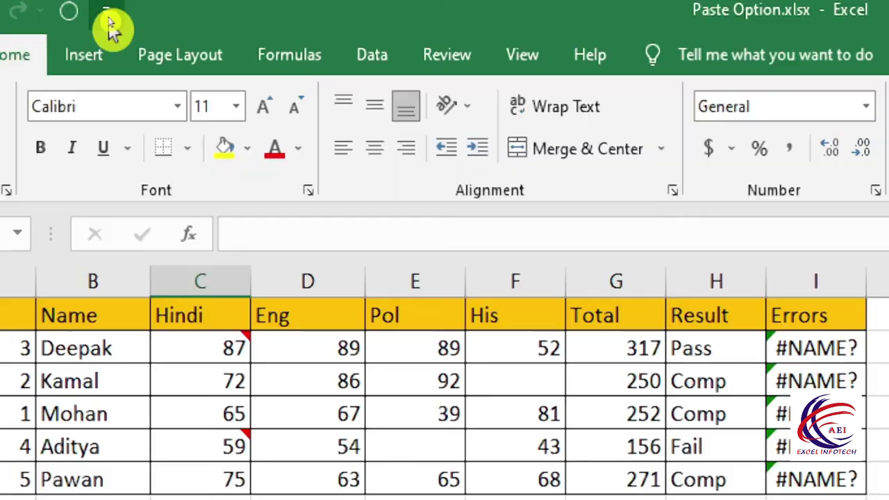
pyautogui.click(108, 18)
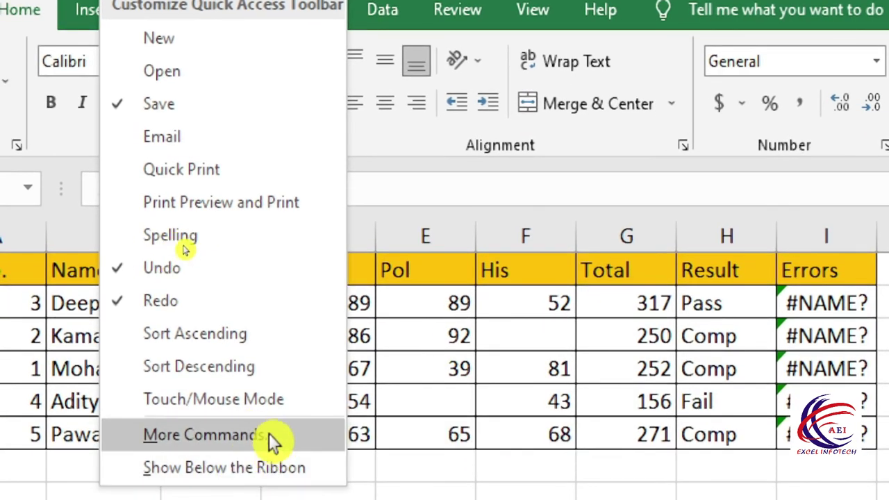
pyautogui.click(291, 434)
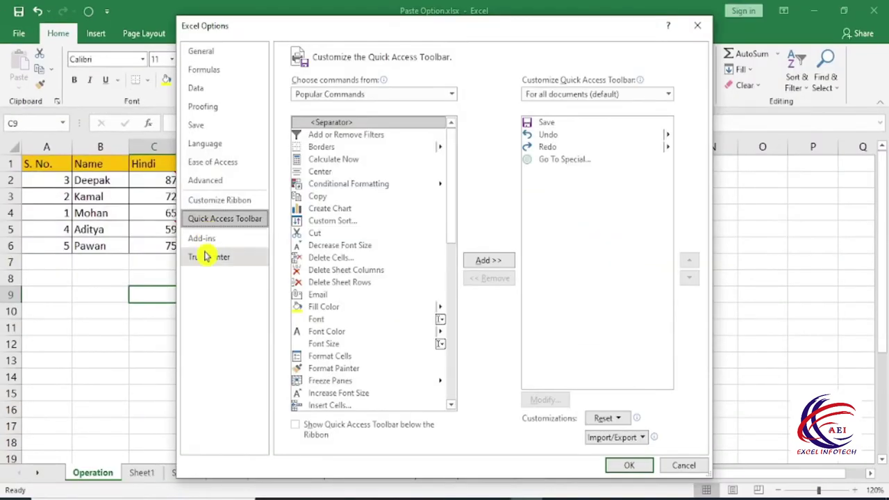
pyautogui.click(353, 96)
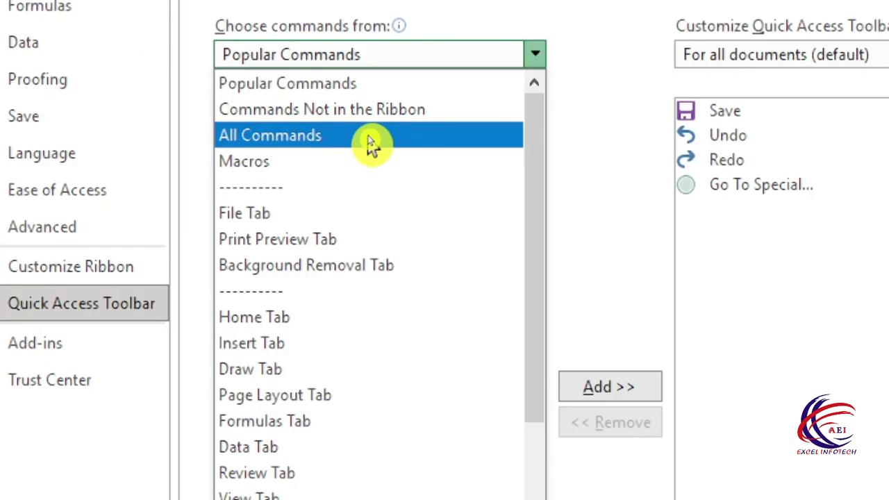
pyautogui.click(370, 142)
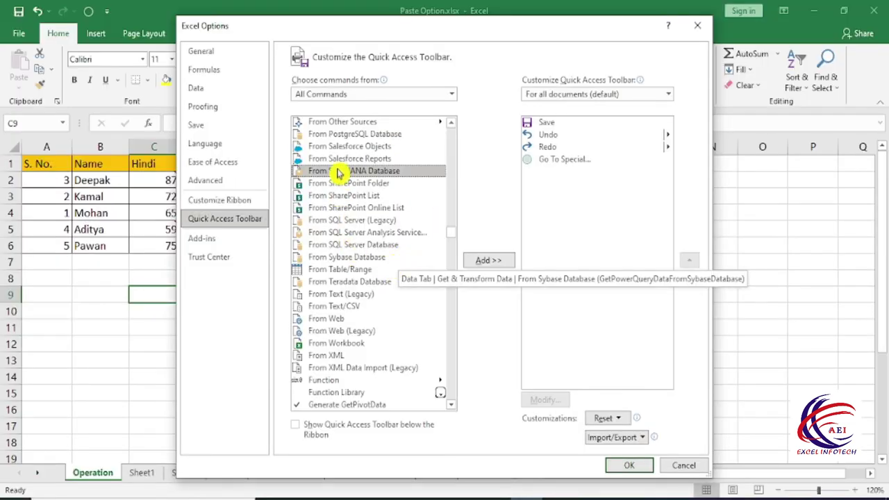
# Step: Add Go To Special to the Quick Access Toolbar and close Excel Options
pyautogui.click(337, 162)
pyautogui.press('pagedown')
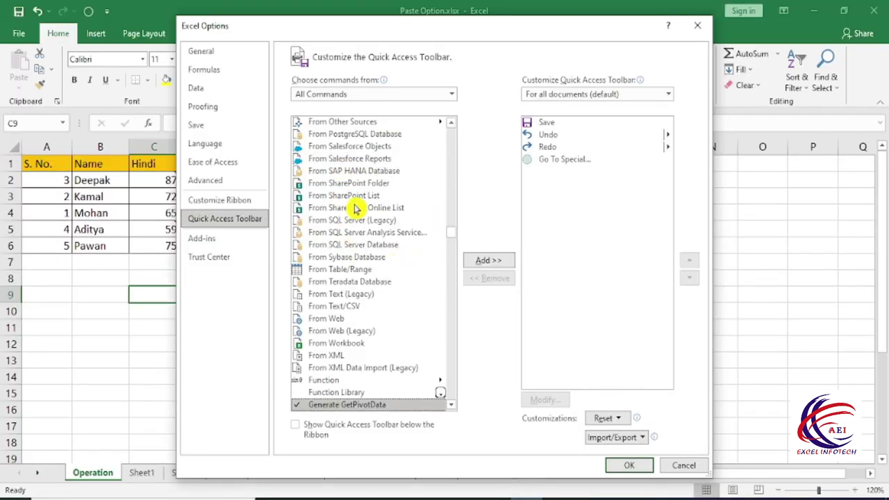
pyautogui.scroll(-7, 454, 247)
pyautogui.scroll(-7, 452, 245)
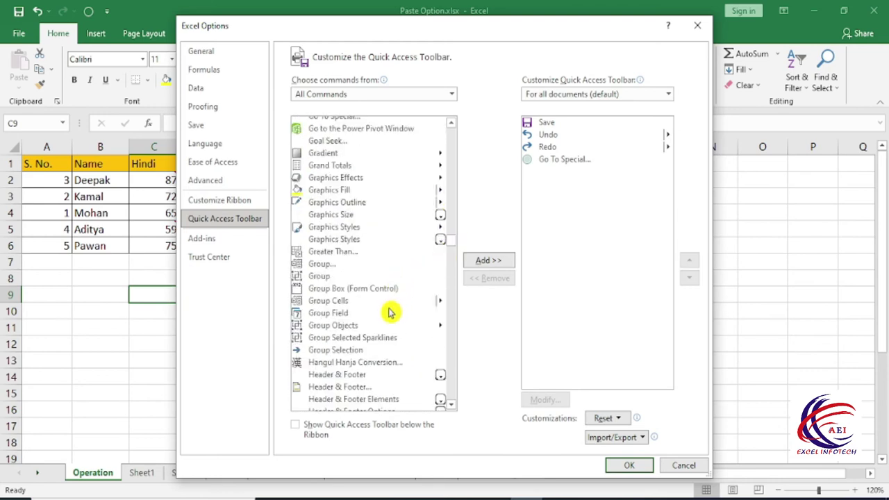
pyautogui.scroll(4, 391, 306)
pyautogui.click(363, 257)
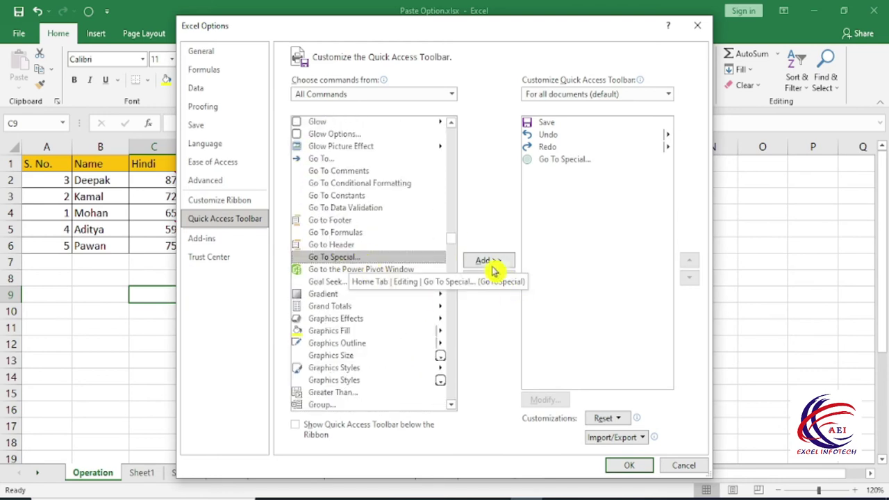
pyautogui.click(563, 163)
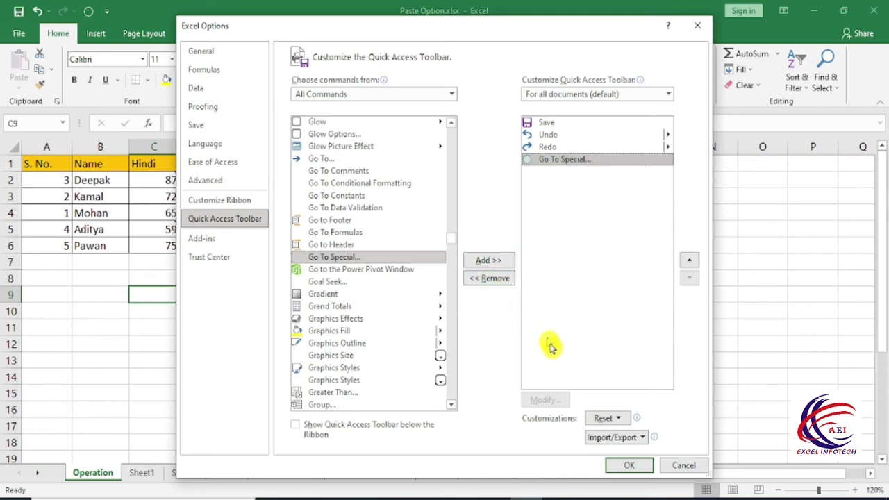
pyautogui.click(677, 467)
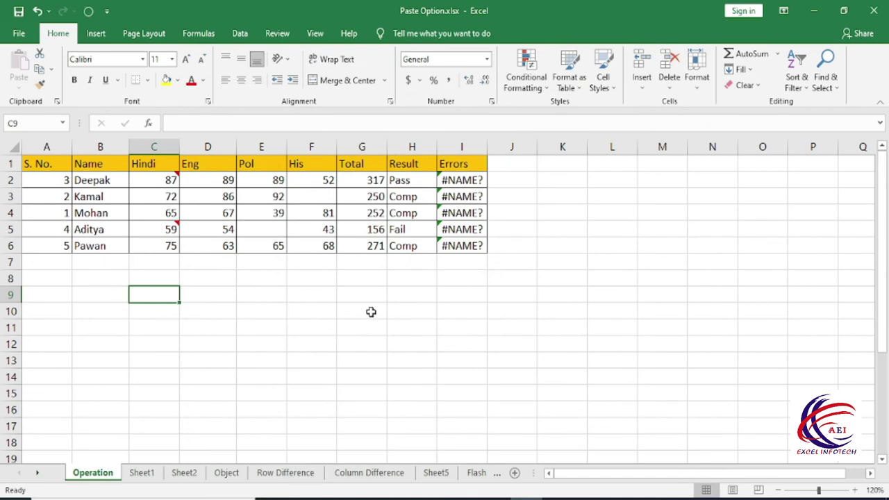
# Step: Use Ctrl+G > Special > Comments to select the commented cells C2 and C5
pyautogui.click(88, 12)
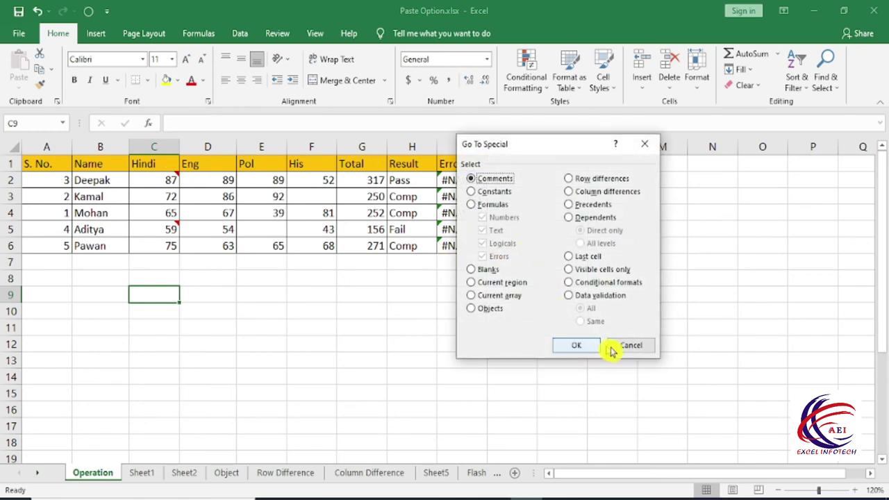
pyautogui.click(648, 347)
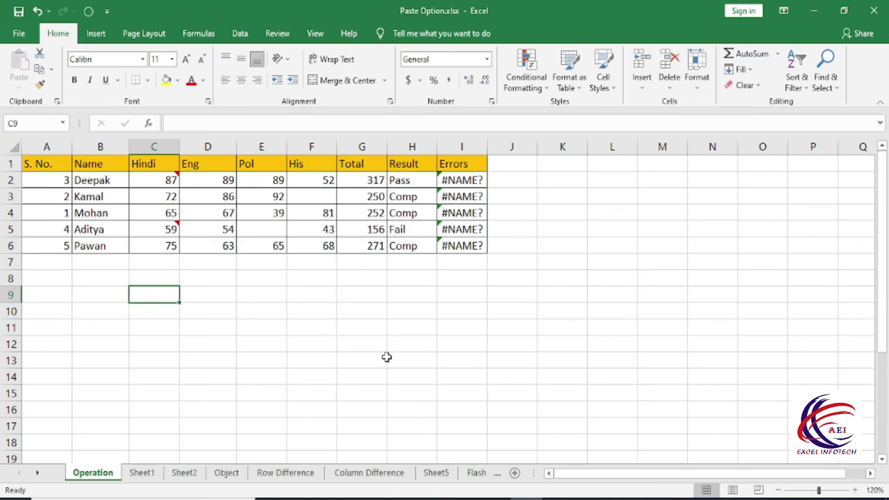
pyautogui.hotkey('ctrl', 'g')
pyautogui.click(509, 327)
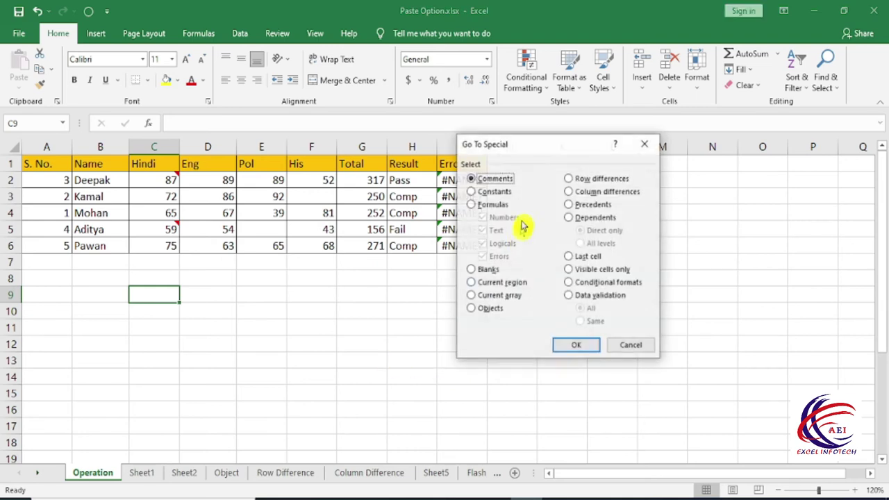
pyautogui.moveTo(529, 146); pyautogui.dragTo(575, 174)
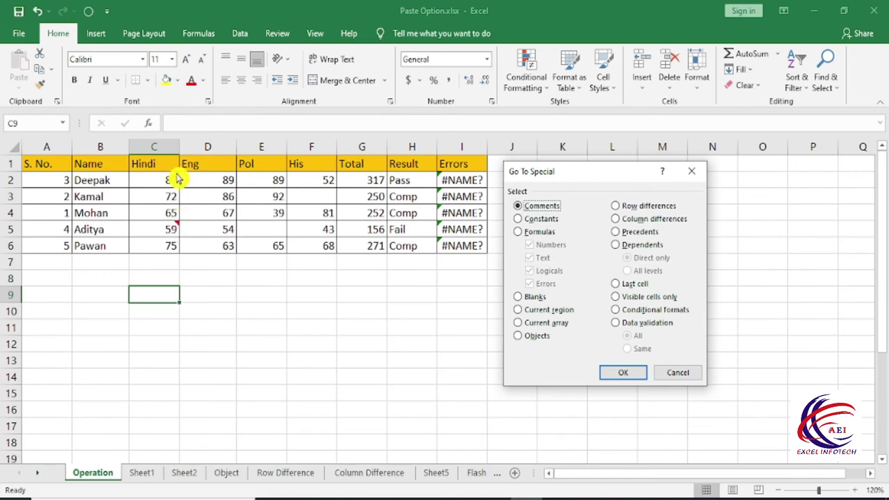
pyautogui.click(617, 371)
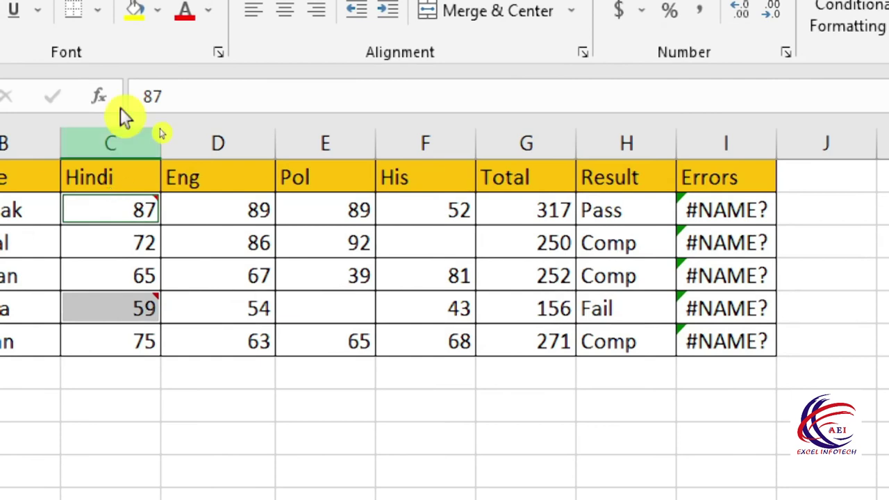
pyautogui.moveTo(154, 180)
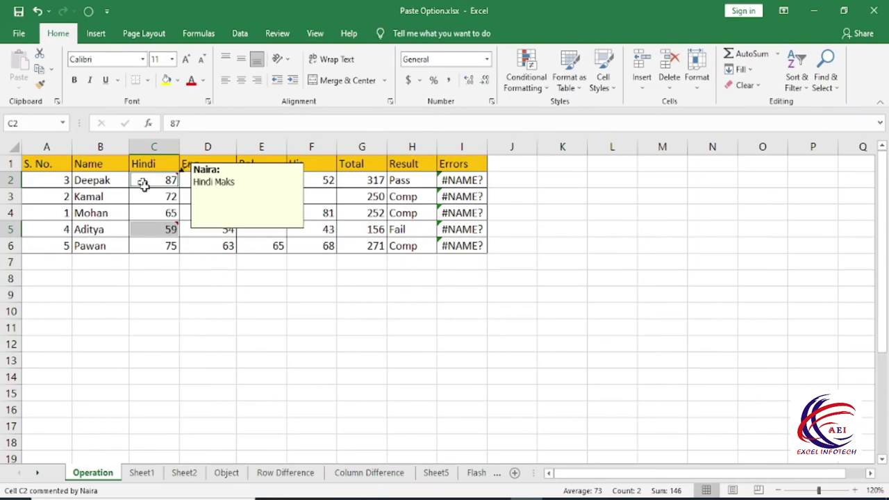
# Step: Select only the numeric constant marks using Go To Special > Constants with just Numbers checked
pyautogui.click(283, 298)
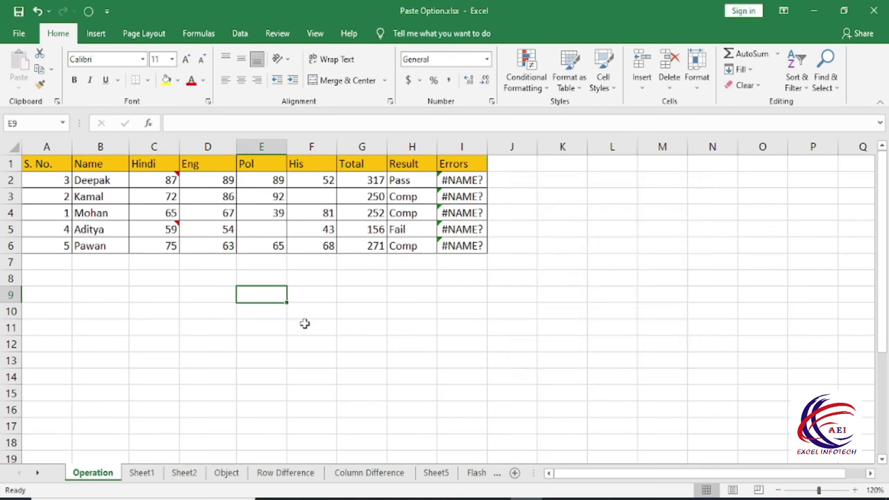
pyautogui.hotkey('ctrl', 'g')
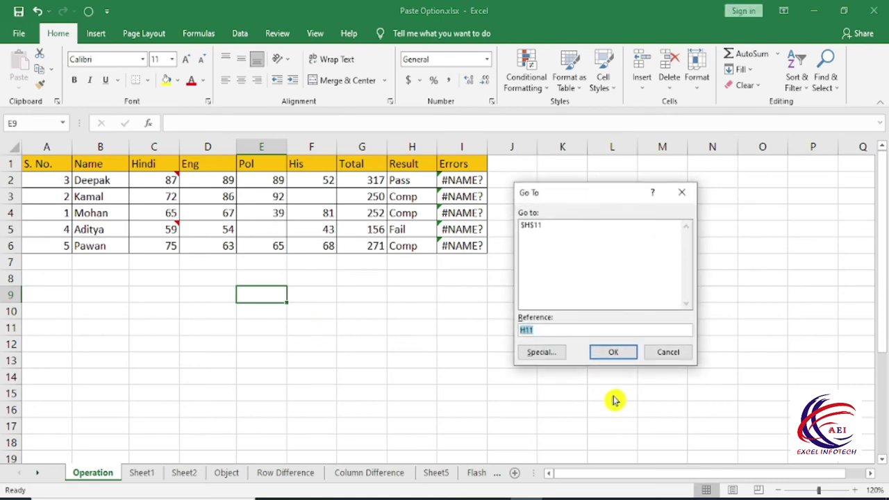
pyautogui.click(555, 354)
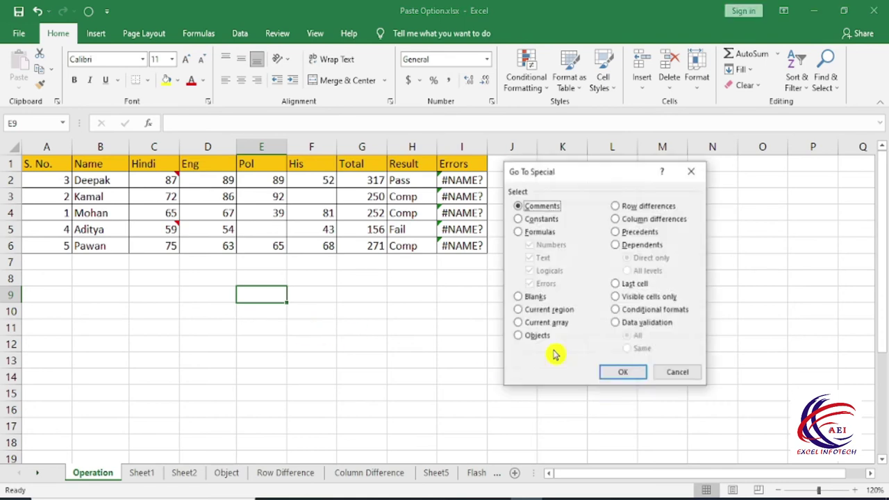
pyautogui.click(534, 219)
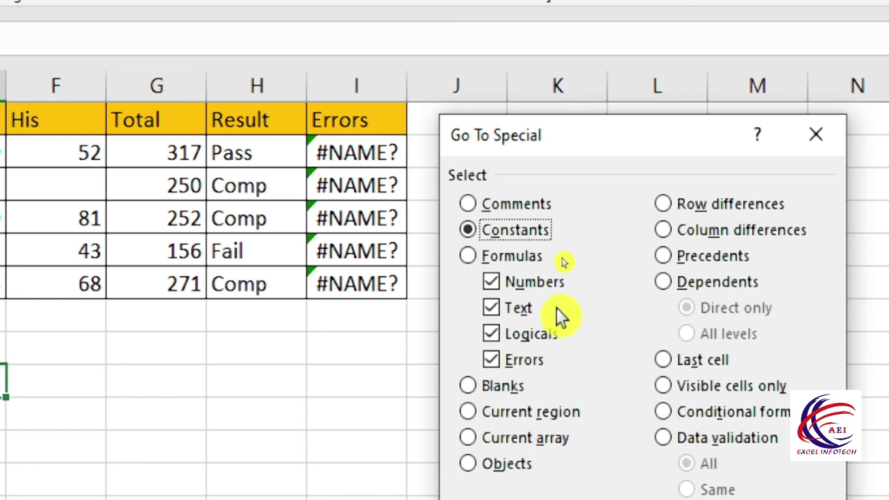
pyautogui.click(492, 310)
pyautogui.click(491, 334)
pyautogui.click(491, 359)
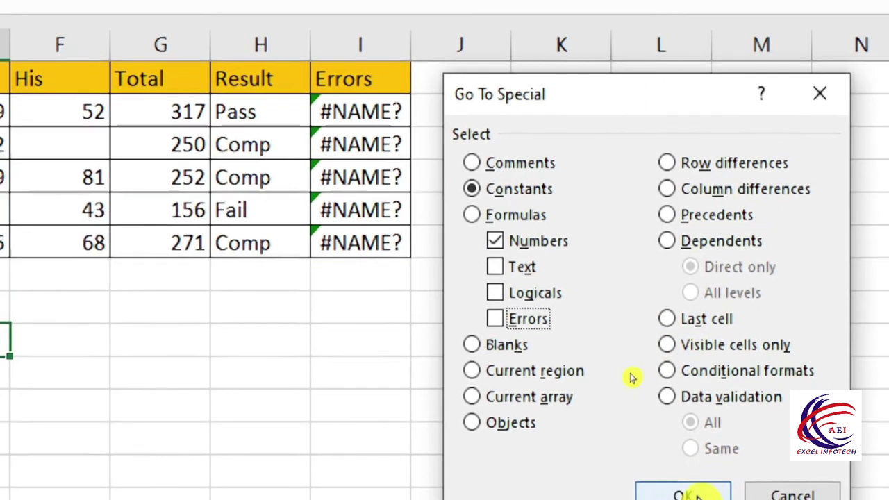
pyautogui.click(687, 495)
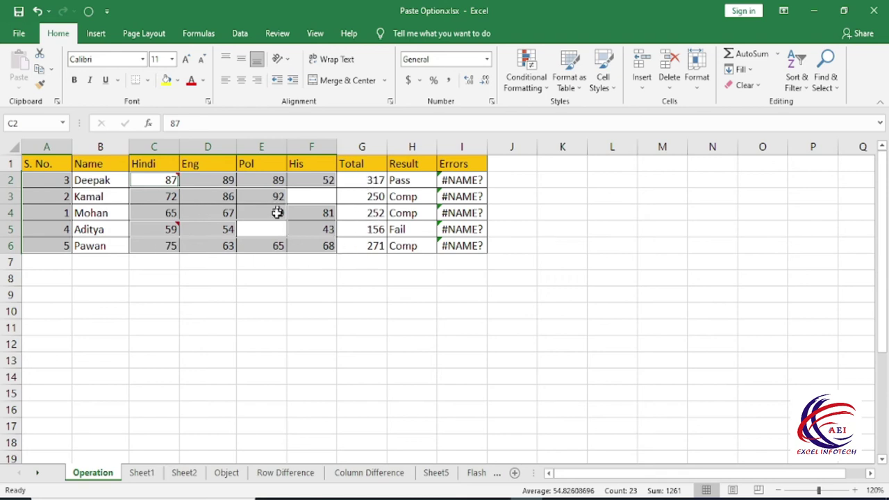
# Step: Check G2's =SUM(C2:F2) Total formula, then select the marks D2:F6 for comparison
pyautogui.click(375, 180)
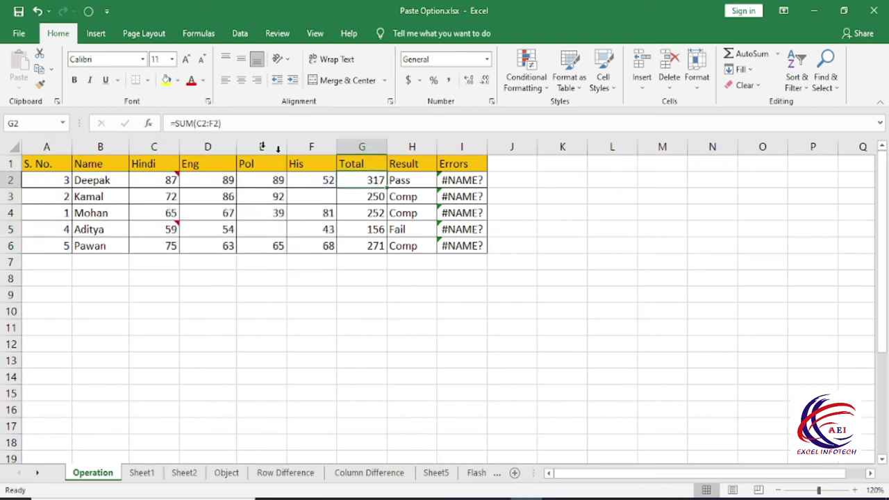
pyautogui.moveTo(230, 125); pyautogui.dragTo(139, 127)
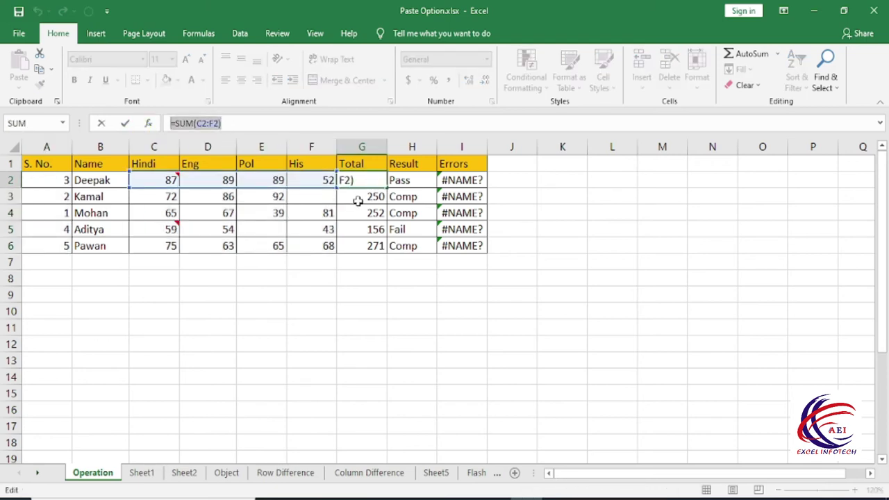
pyautogui.press('Escape')
pyautogui.moveTo(266, 181); pyautogui.dragTo(310, 248)
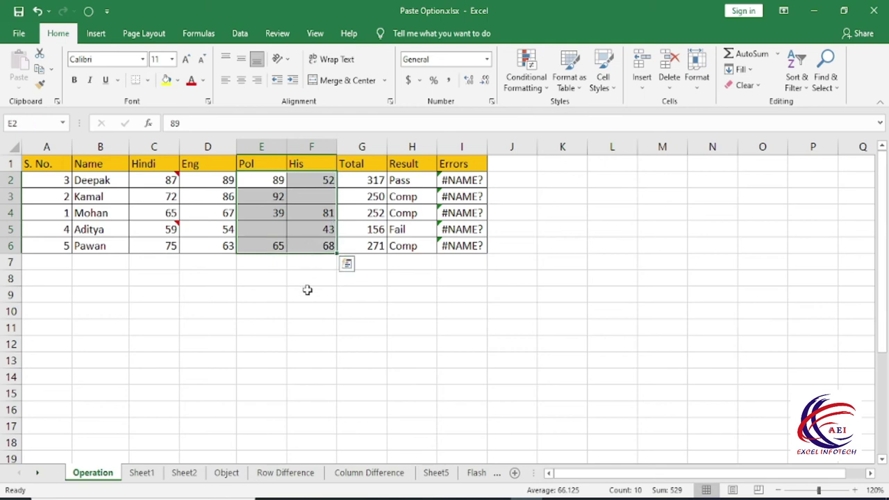
pyautogui.click(208, 212)
pyautogui.moveTo(213, 181); pyautogui.dragTo(323, 244)
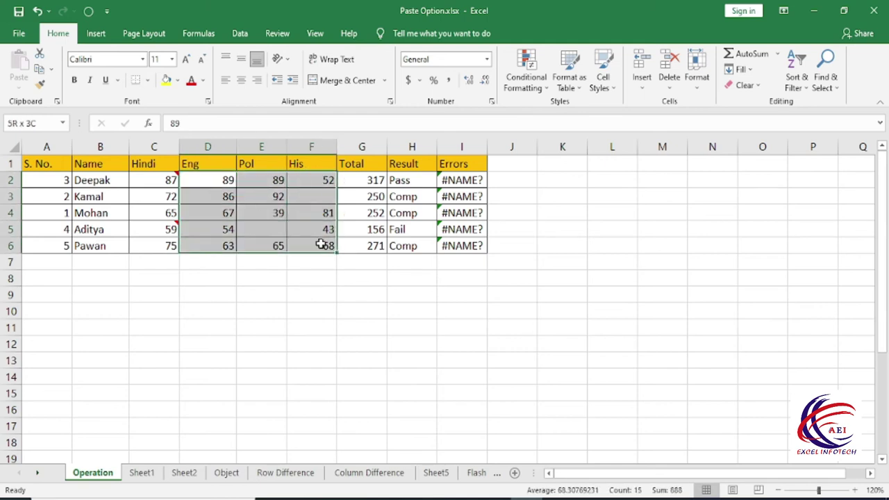
pyautogui.click(320, 278)
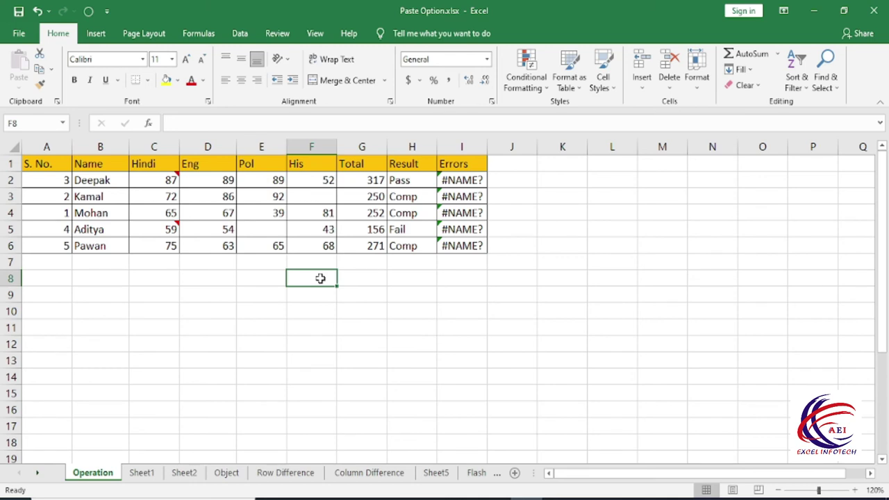
# Step: Use Go To Special > Formulas with only Numbers checked to select the Totals G2:G6
pyautogui.hotkey('ctrl', 'g')
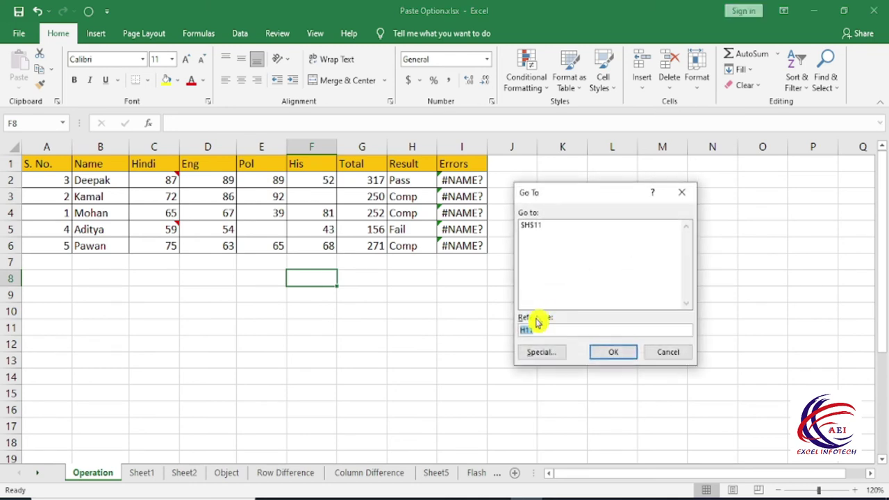
pyautogui.click(533, 353)
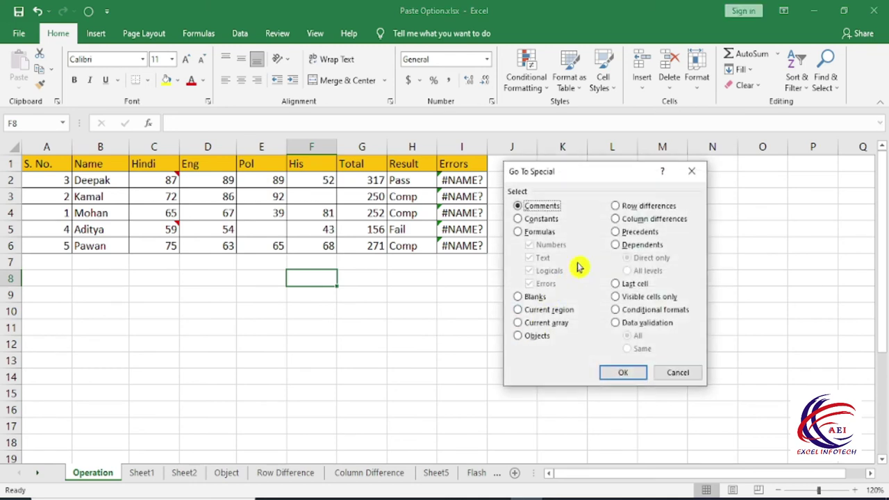
pyautogui.click(528, 235)
pyautogui.click(537, 256)
pyautogui.click(538, 257)
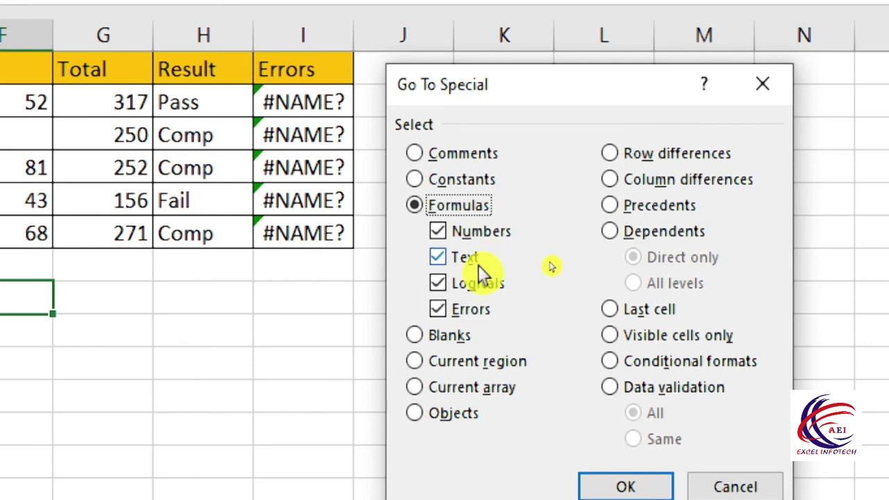
pyautogui.click(445, 312)
pyautogui.click(433, 310)
pyautogui.click(439, 283)
pyautogui.click(438, 257)
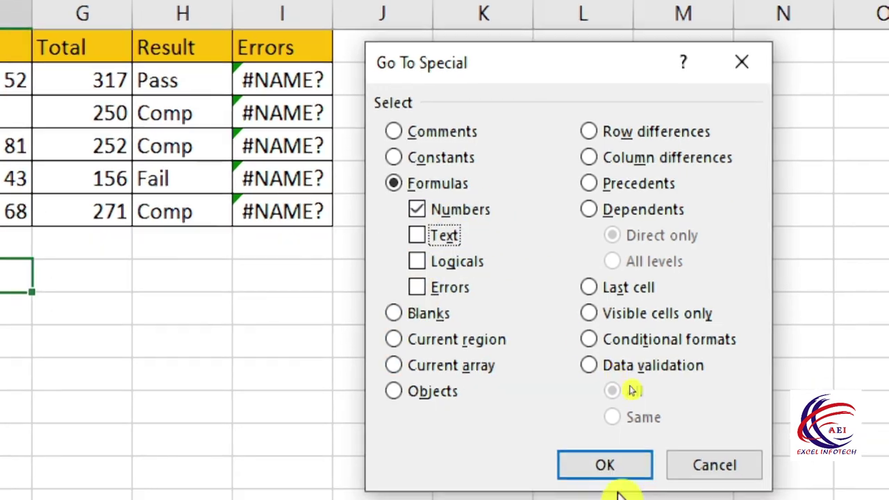
pyautogui.click(625, 486)
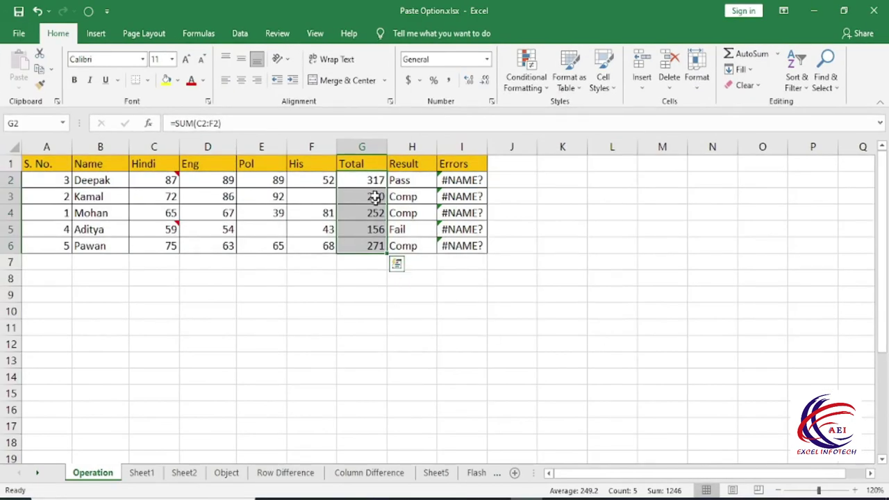
pyautogui.click(461, 344)
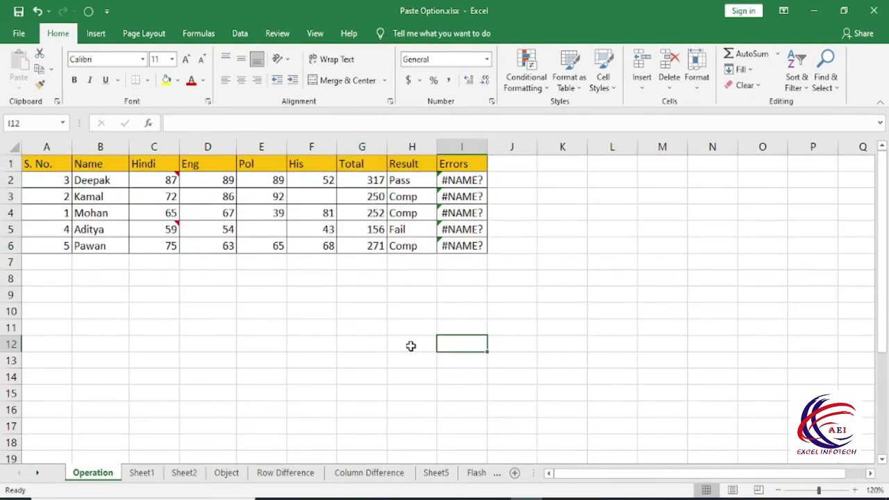
pyautogui.hotkey('ctrl', 'g')
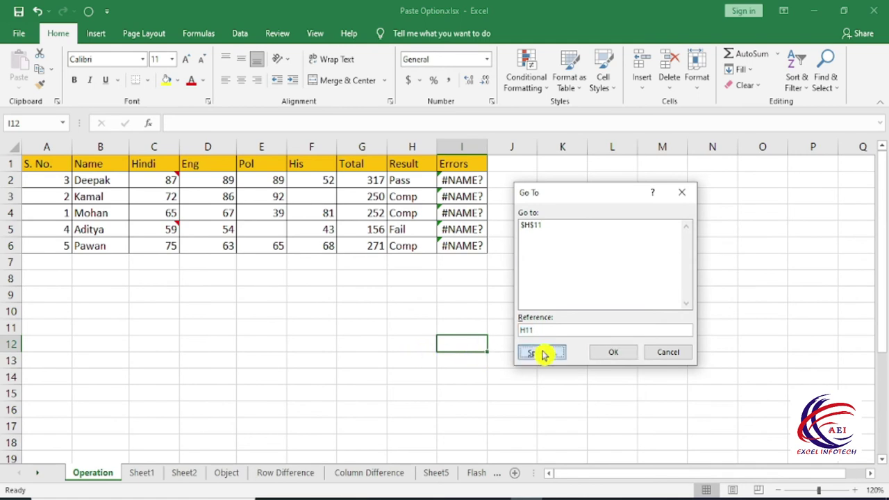
pyautogui.click(540, 352)
pyautogui.click(528, 231)
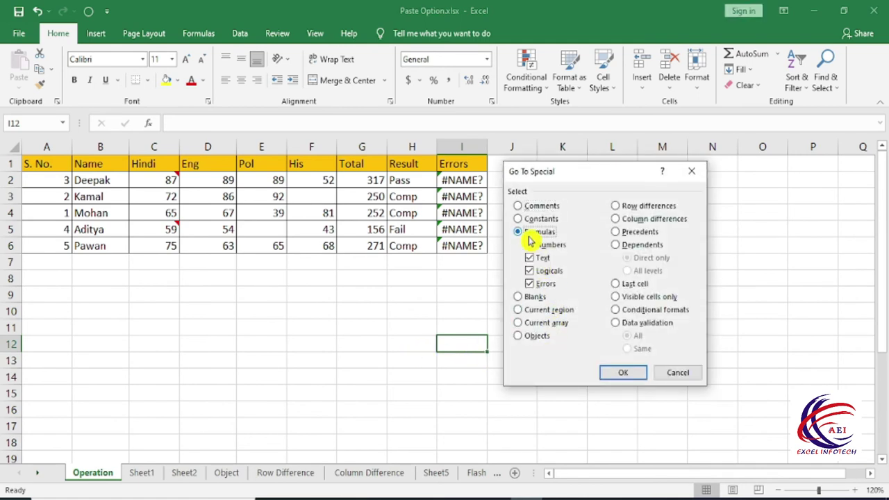
pyautogui.click(530, 244)
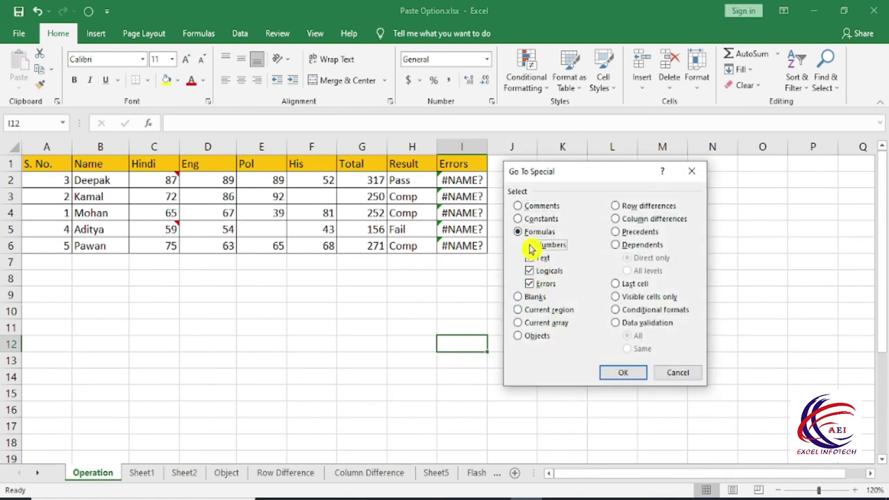
pyautogui.click(531, 271)
pyautogui.click(531, 284)
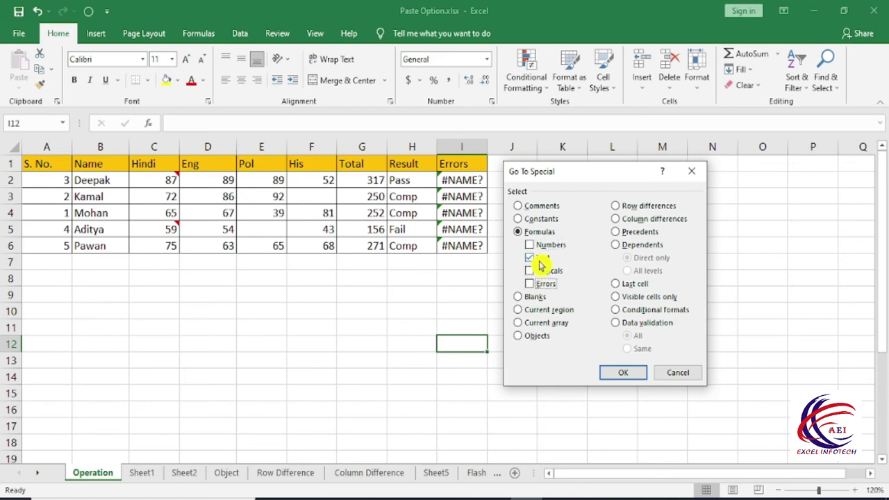
pyautogui.click(625, 375)
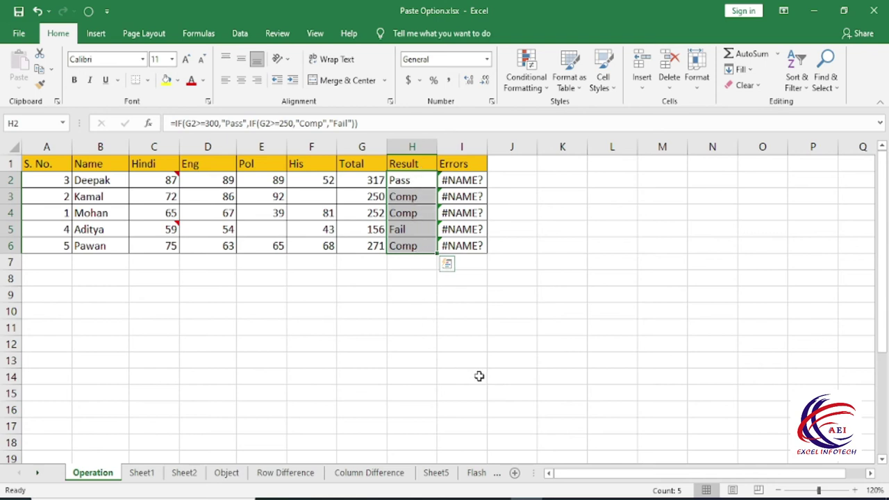
pyautogui.click(417, 360)
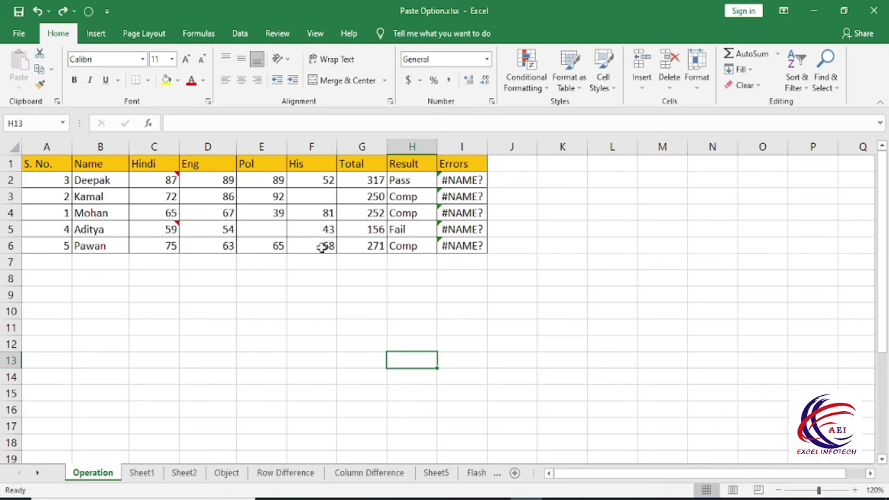
pyautogui.hotkey('ctrl', 'g')
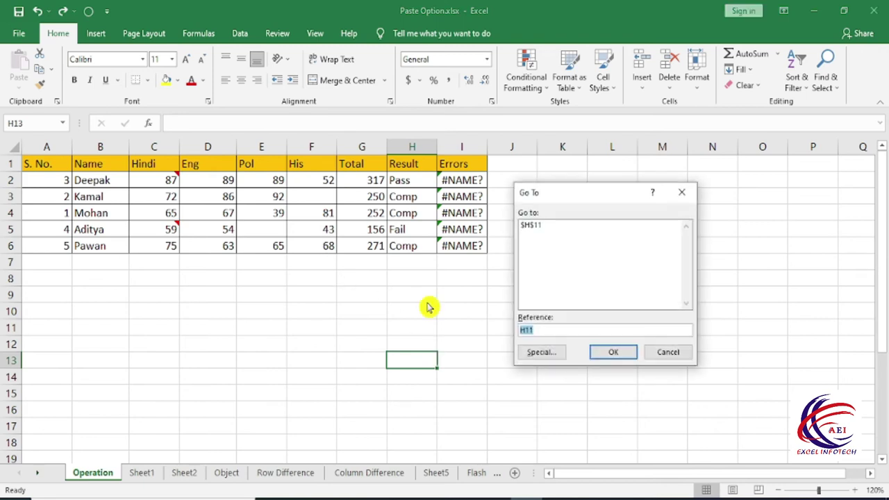
pyautogui.click(540, 353)
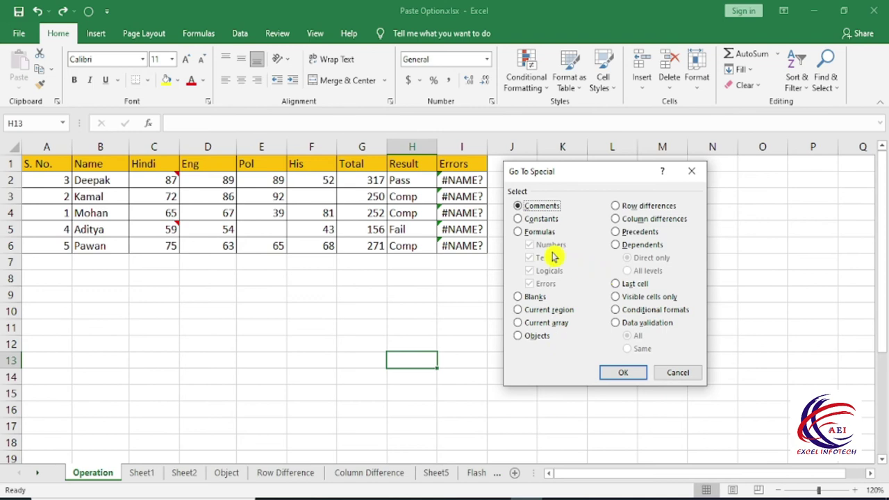
pyautogui.click(540, 232)
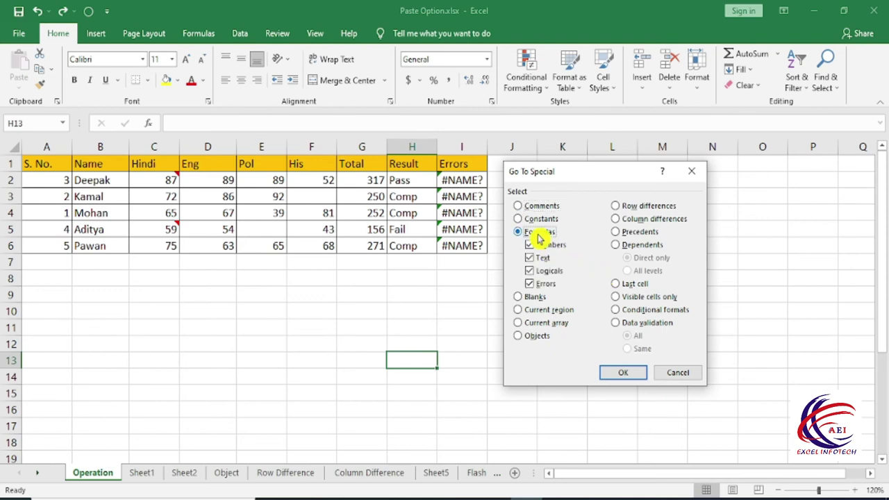
pyautogui.click(530, 284)
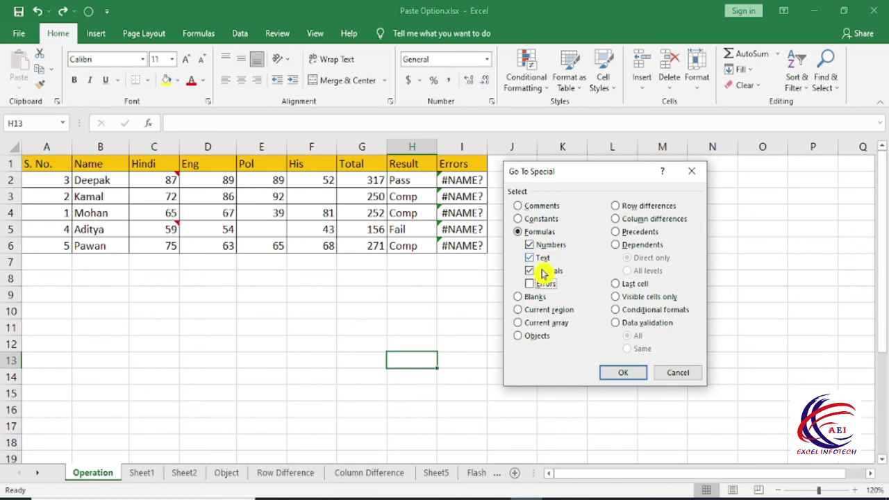
pyautogui.click(622, 373)
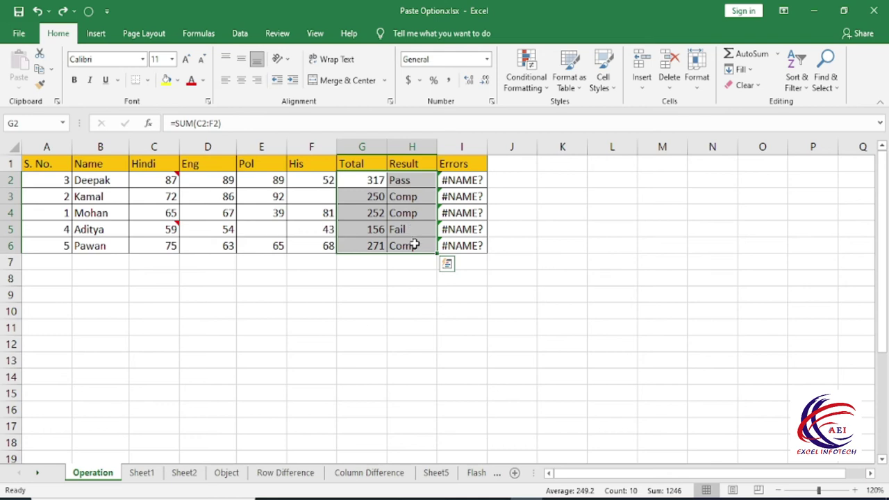
pyautogui.click(403, 297)
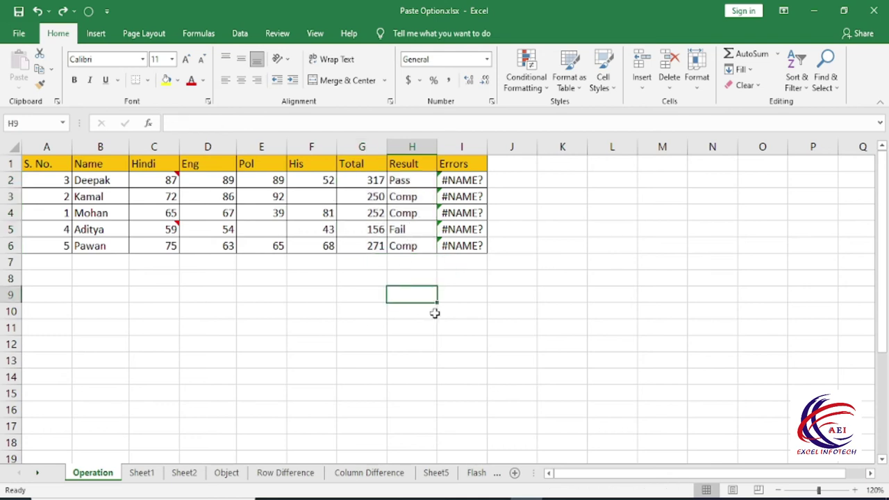
pyautogui.hotkey('ctrl', 'g')
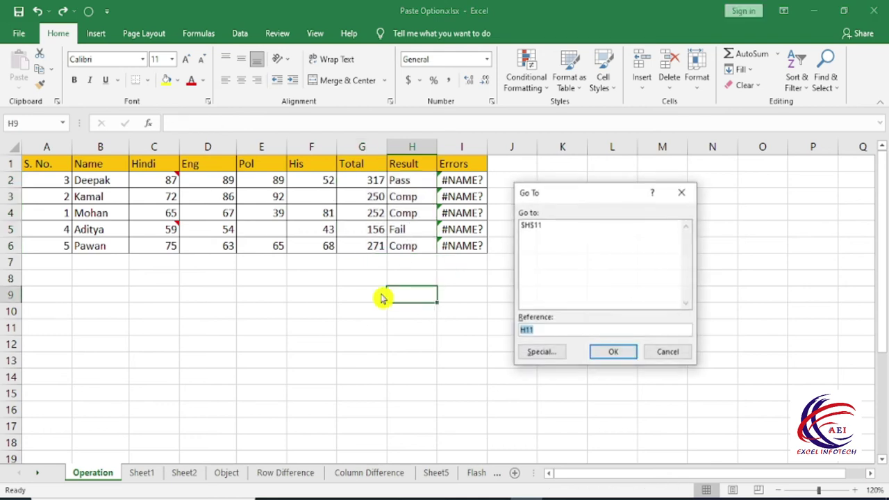
pyautogui.click(546, 354)
pyautogui.click(521, 232)
pyautogui.click(530, 245)
pyautogui.click(529, 258)
pyautogui.click(530, 270)
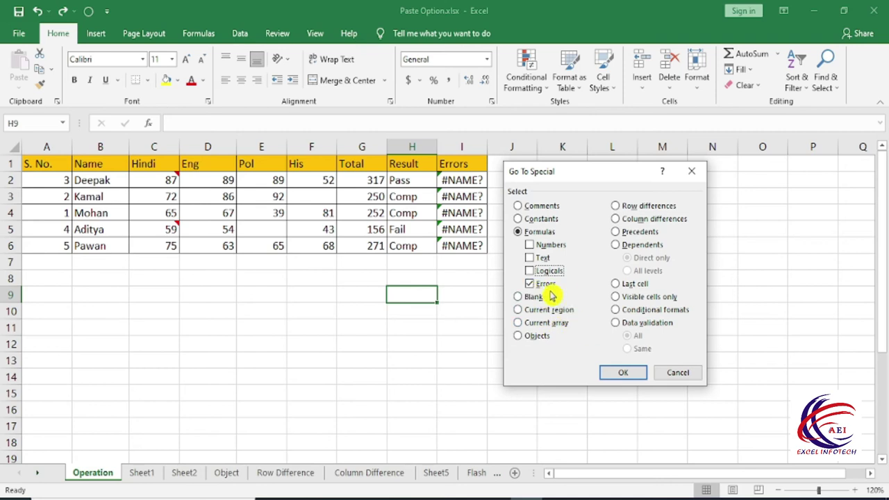
pyautogui.click(623, 372)
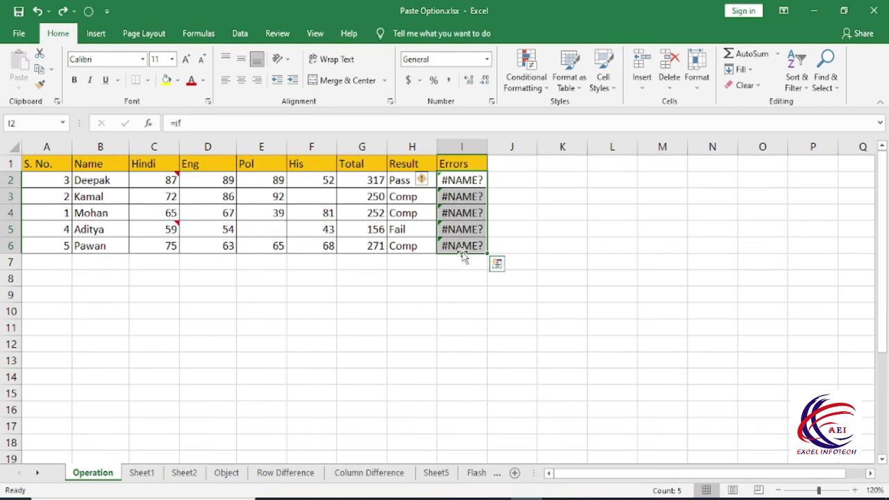
pyautogui.click(512, 310)
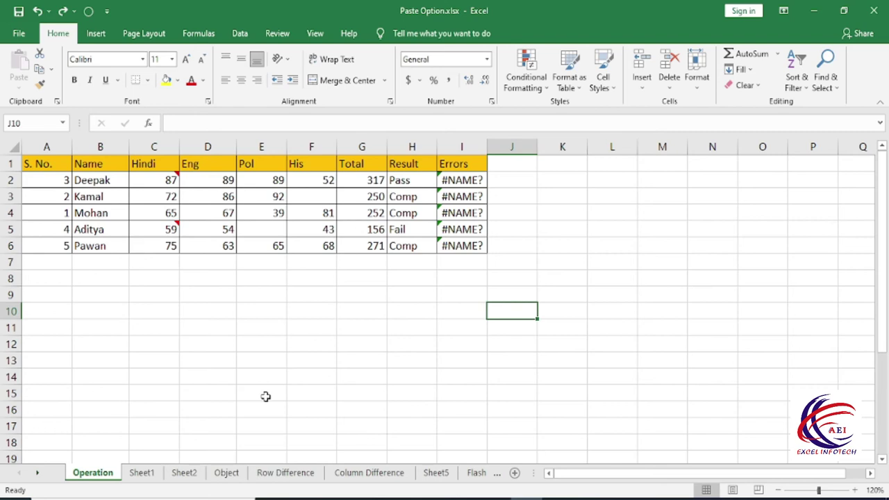
# Step: On Sheet1, select the blank cells in rows 4 and 6 of A1:I8 via Go To Special > Blanks
pyautogui.click(141, 472)
pyautogui.click(238, 391)
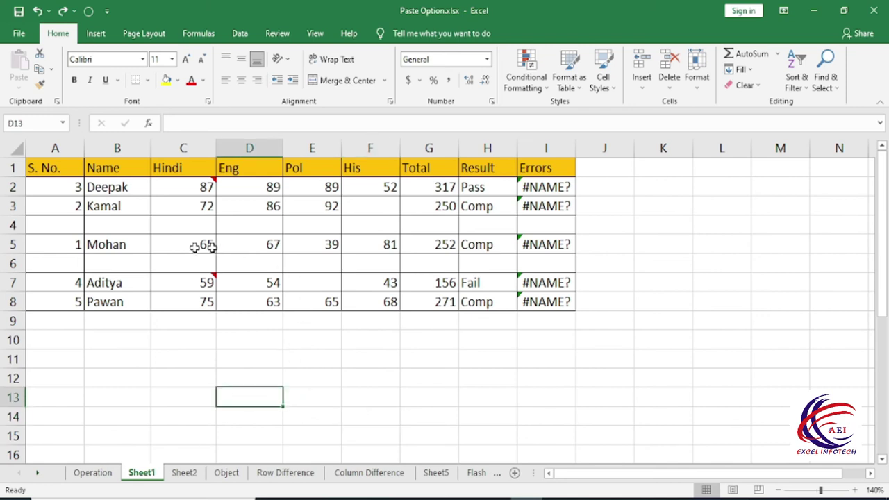
pyautogui.click(13, 225)
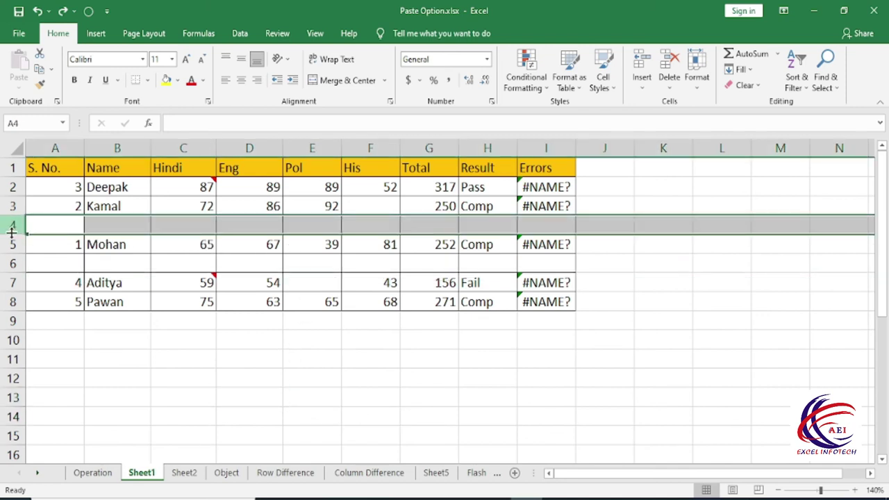
pyautogui.click(14, 262)
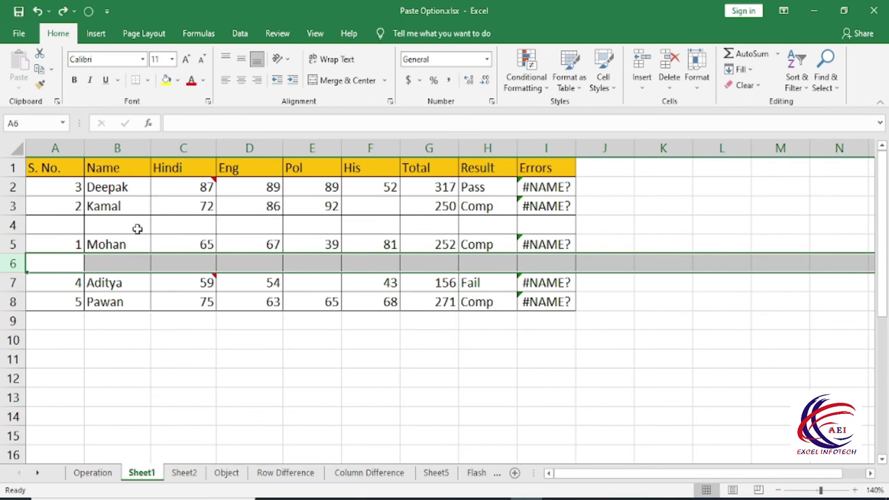
pyautogui.click(174, 352)
pyautogui.moveTo(61, 171); pyautogui.dragTo(547, 305)
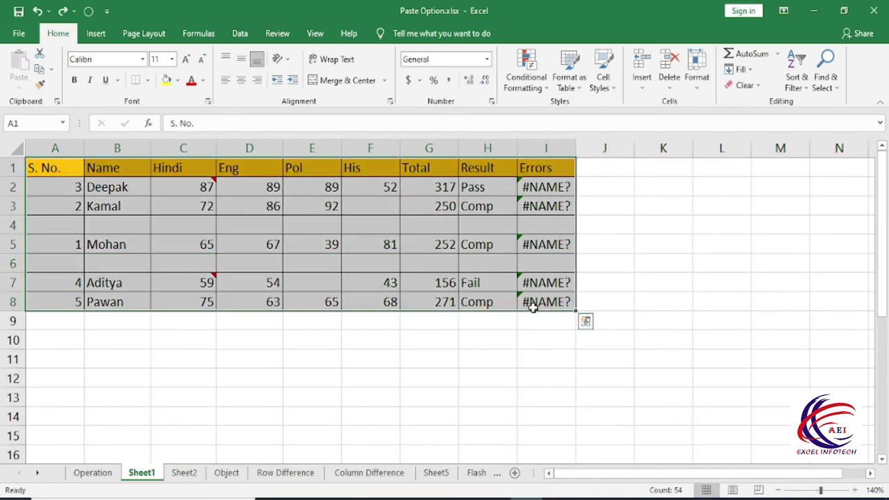
pyautogui.hotkey('ctrl', 'g')
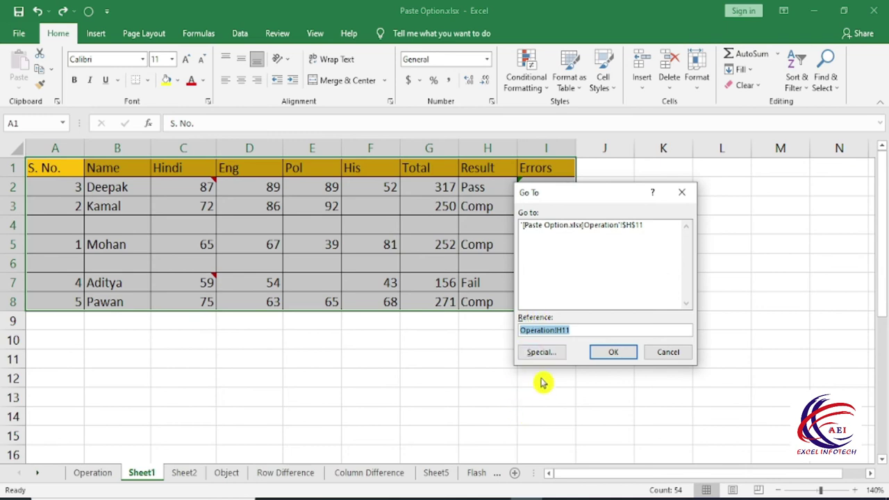
pyautogui.click(541, 353)
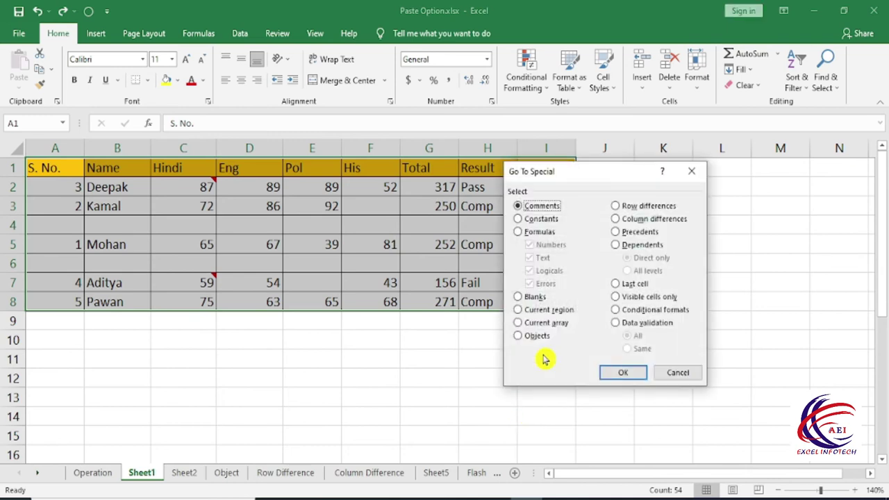
pyautogui.click(518, 297)
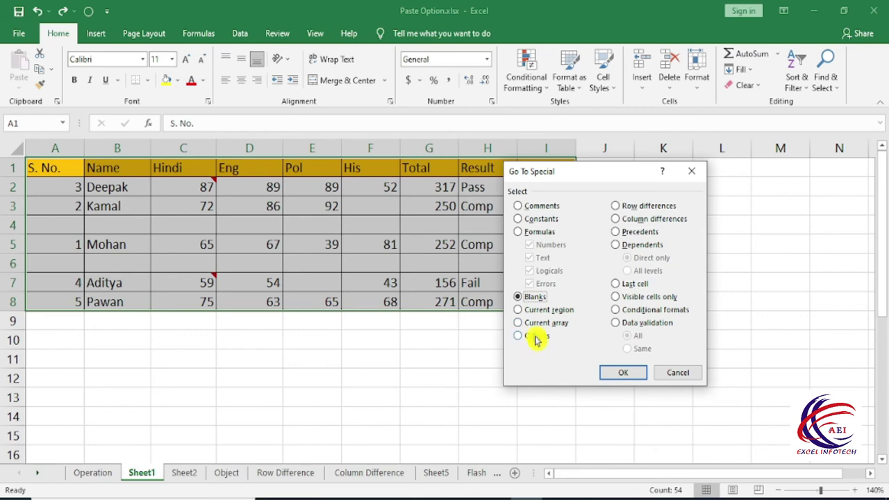
pyautogui.click(629, 375)
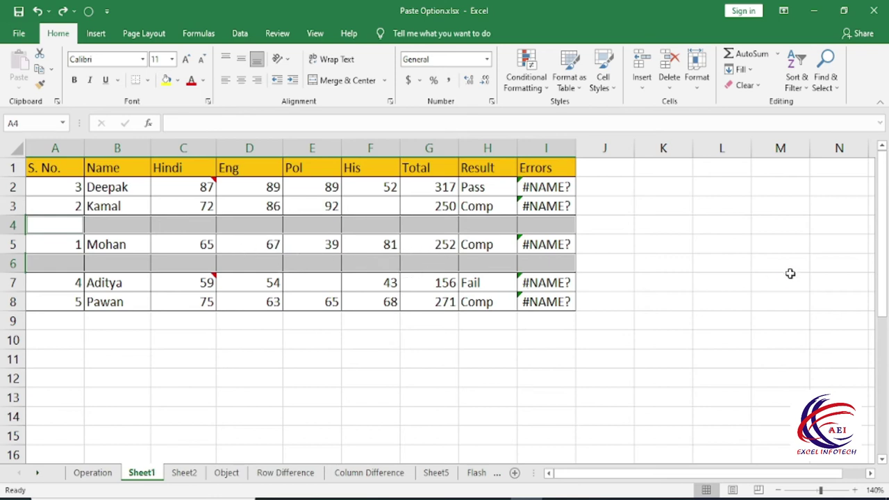
# Step: Delete the entire blank rows 4 and 6 with Ctrl+minus
pyautogui.hotkey('ctrl', '-')
pyautogui.press('r')
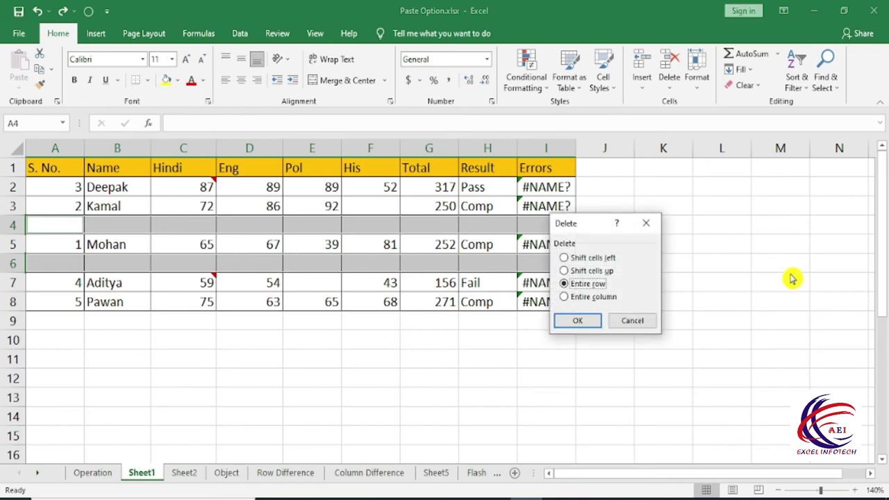
pyautogui.press('Return')
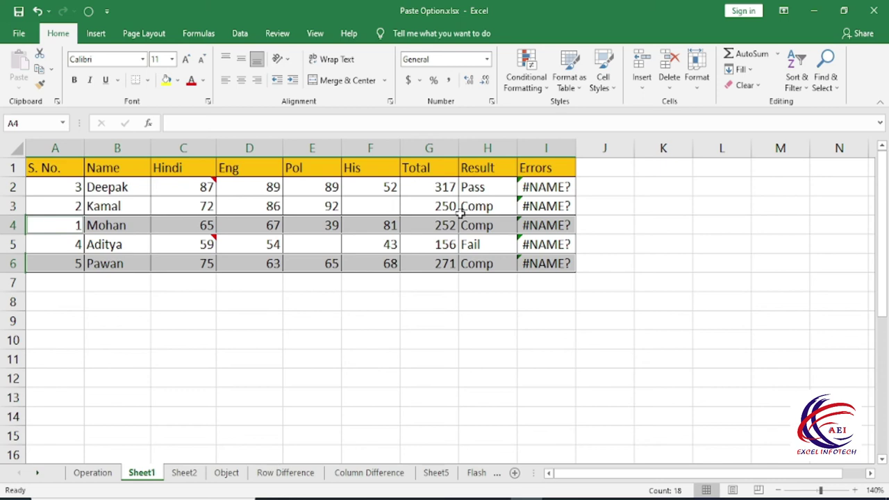
pyautogui.click(312, 340)
pyautogui.press('F5')
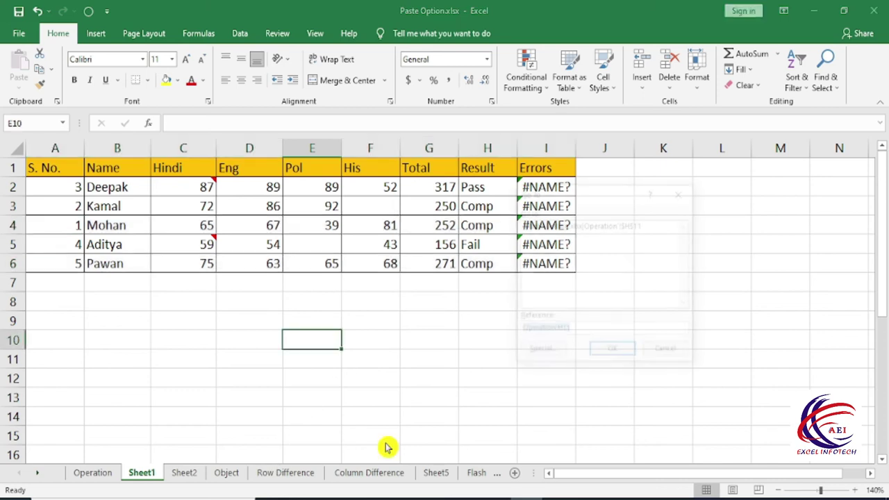
pyautogui.click(549, 352)
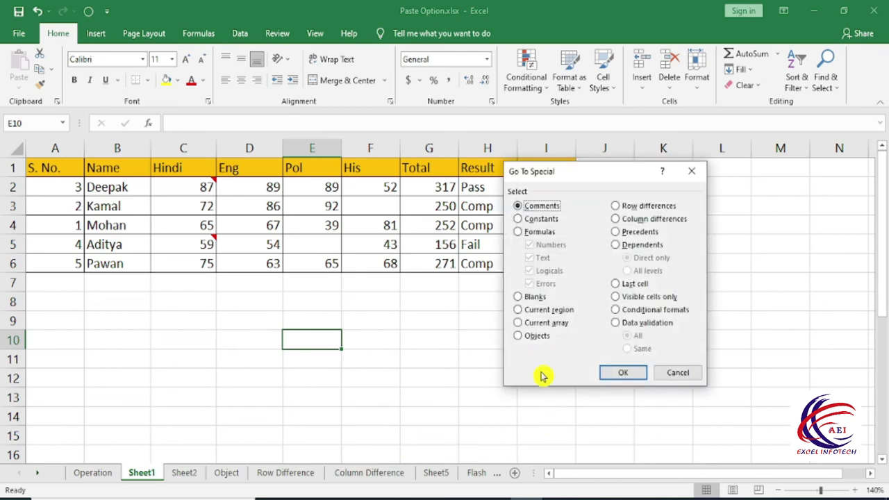
pyautogui.click(521, 310)
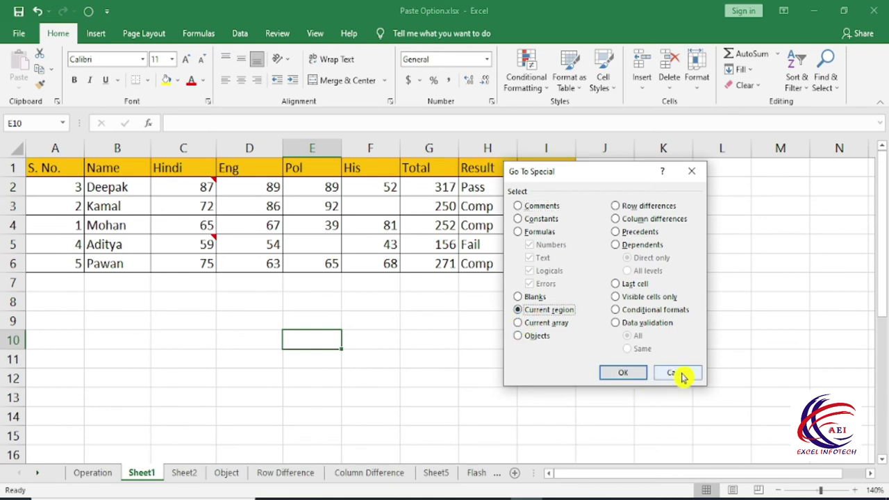
pyautogui.click(682, 377)
pyautogui.click(286, 226)
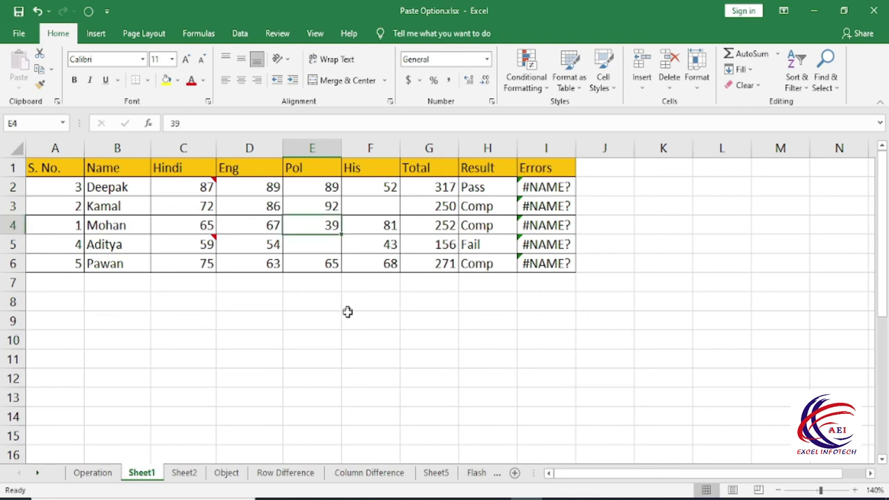
pyautogui.hotkey('ctrl', 'a')
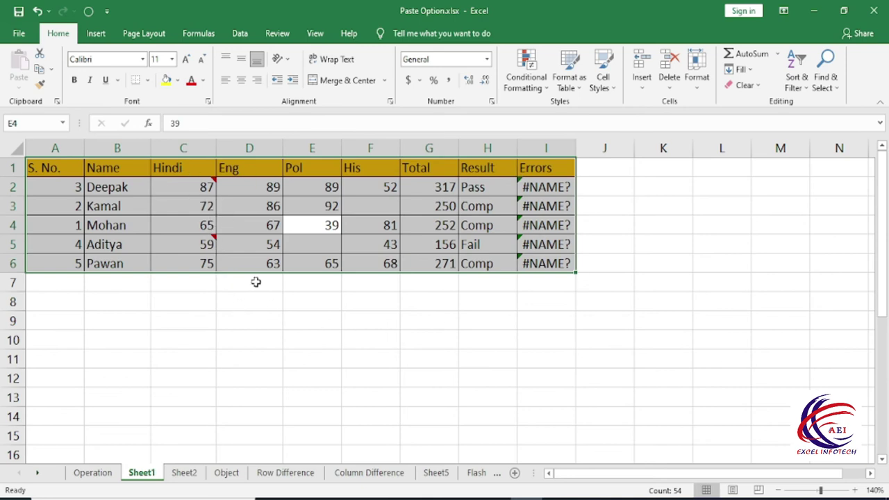
pyautogui.click(276, 317)
pyautogui.click(328, 223)
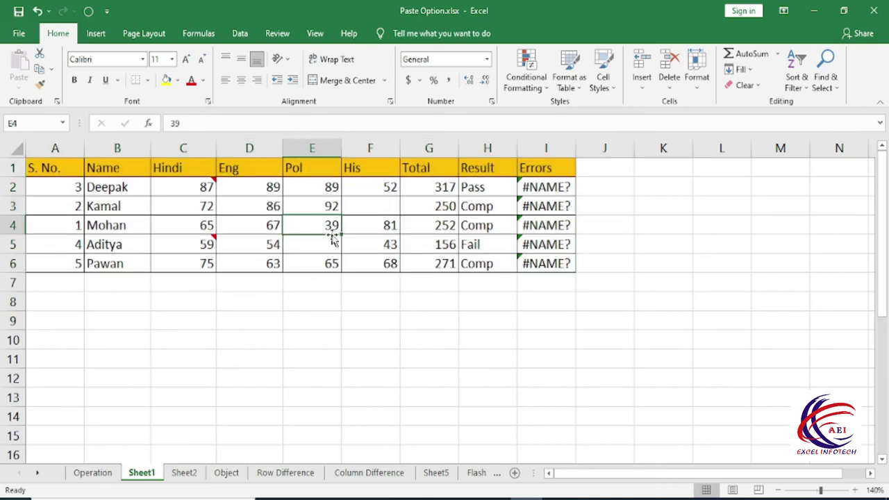
pyautogui.hotkey('ctrl', 'g')
pyautogui.click(545, 356)
pyautogui.click(520, 310)
pyautogui.click(623, 372)
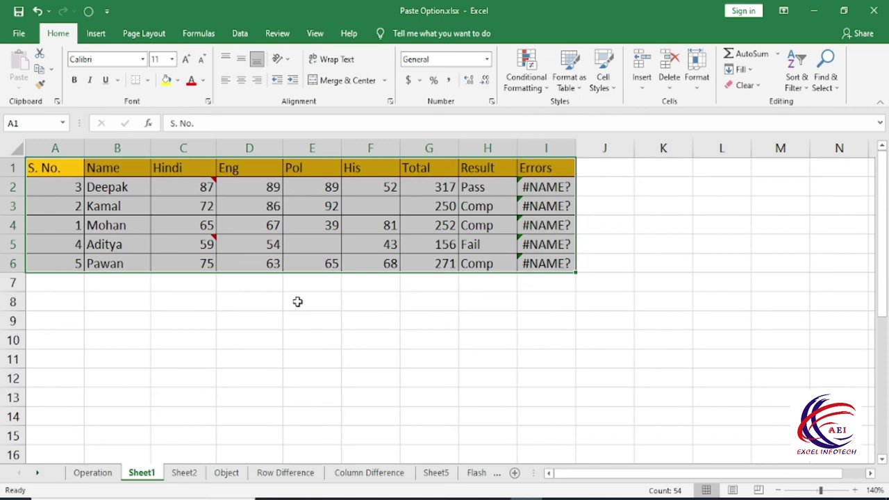
pyautogui.click(315, 341)
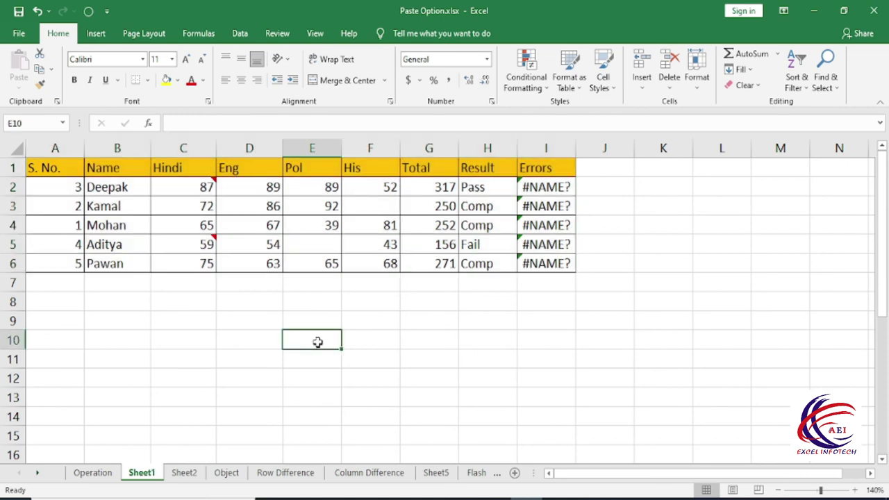
pyautogui.click(327, 224)
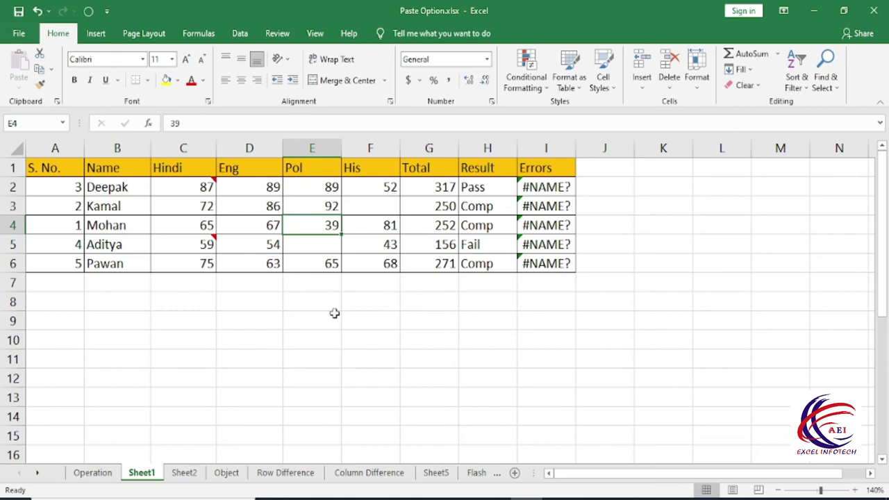
pyautogui.click(388, 325)
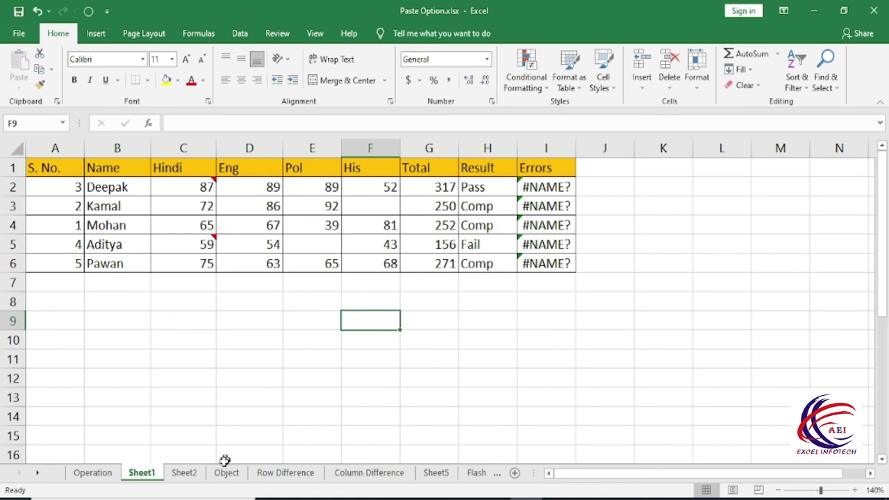
# Step: On the Object sheet, select the AEI logo and Subscribe pictures one at a time
pyautogui.click(184, 472)
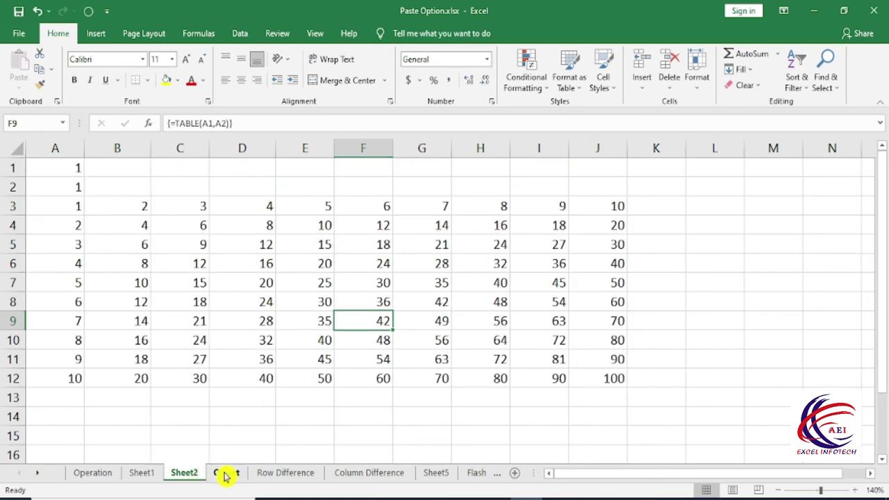
pyautogui.click(226, 473)
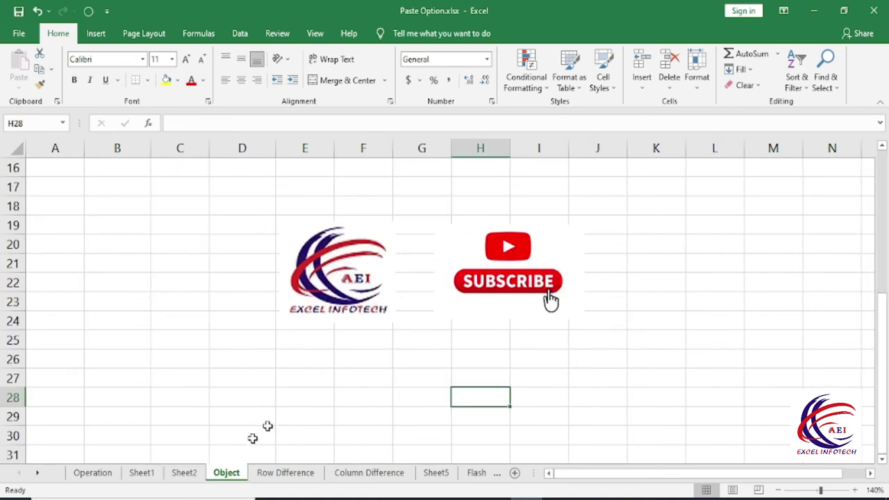
pyautogui.click(335, 299)
pyautogui.click(498, 281)
pyautogui.click(336, 382)
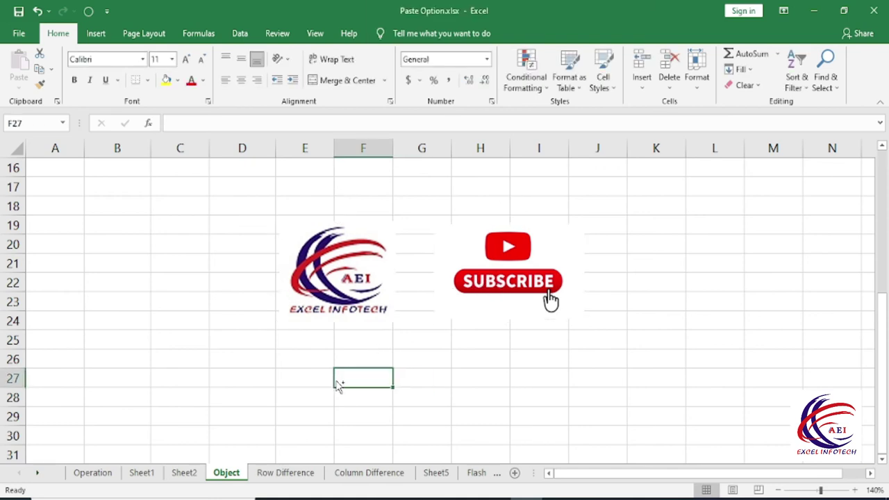
# Step: Select both pictures with Go To Special > Objects, Tab between them, then go to Row Difference
pyautogui.hotkey('ctrl', 'g')
pyautogui.click(542, 351)
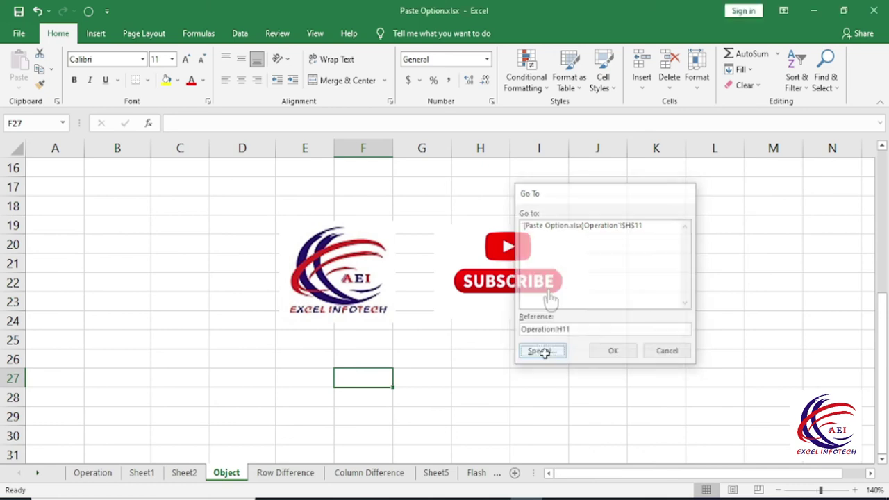
pyautogui.click(533, 336)
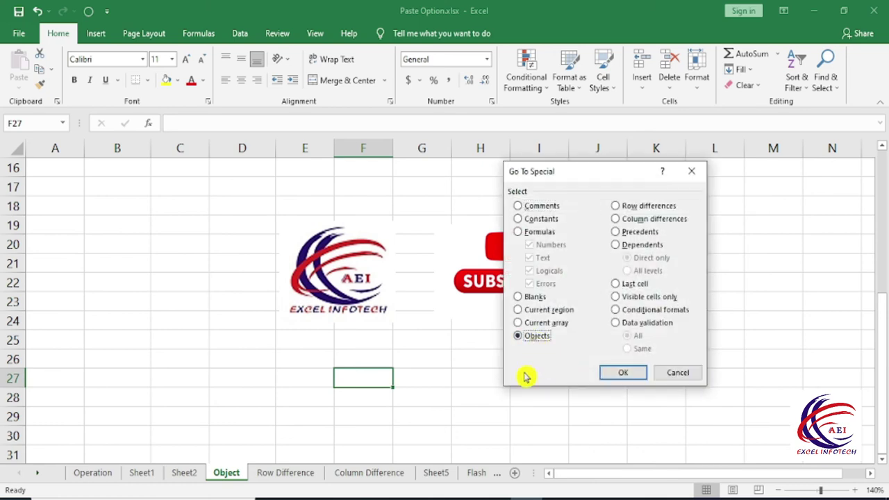
pyautogui.click(628, 376)
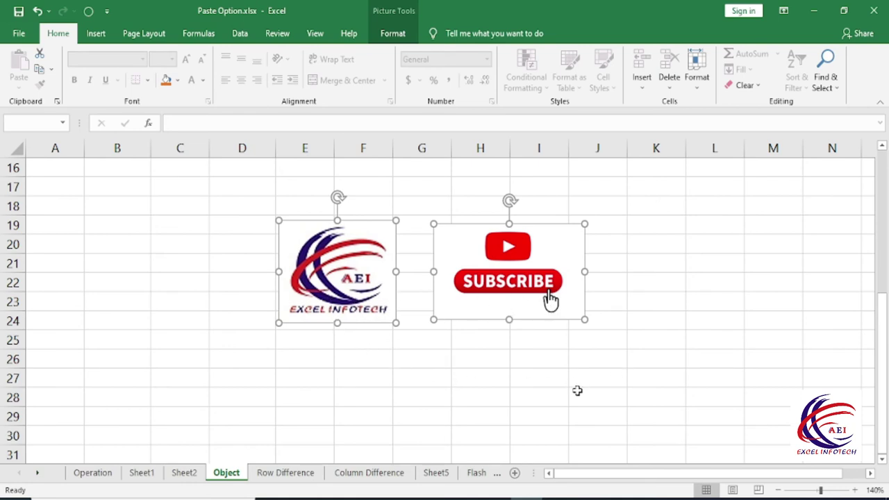
pyautogui.press('Tab')
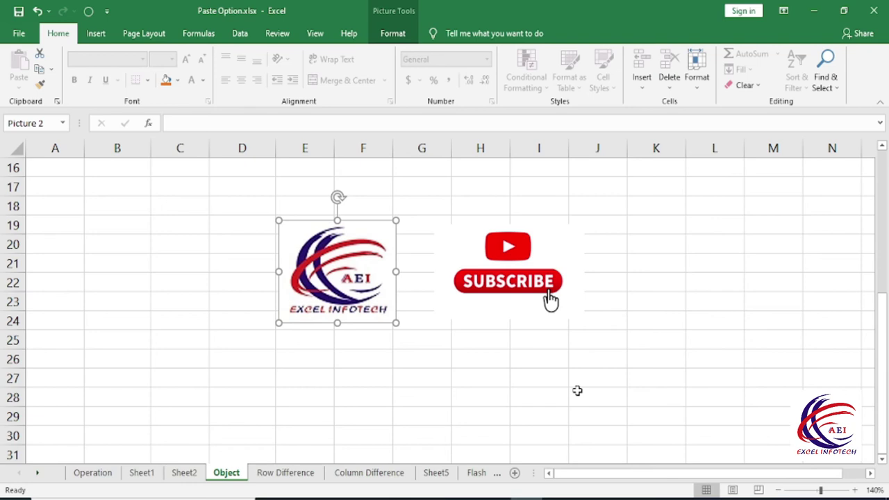
pyautogui.press('Tab')
pyautogui.press('Tab')
pyautogui.press('Tab')
pyautogui.press('Tab')
pyautogui.press('Tab')
pyautogui.press('Tab')
pyautogui.press('Tab')
pyautogui.press('Tab')
pyautogui.press('Tab')
pyautogui.press('Tab')
pyautogui.press('Escape')
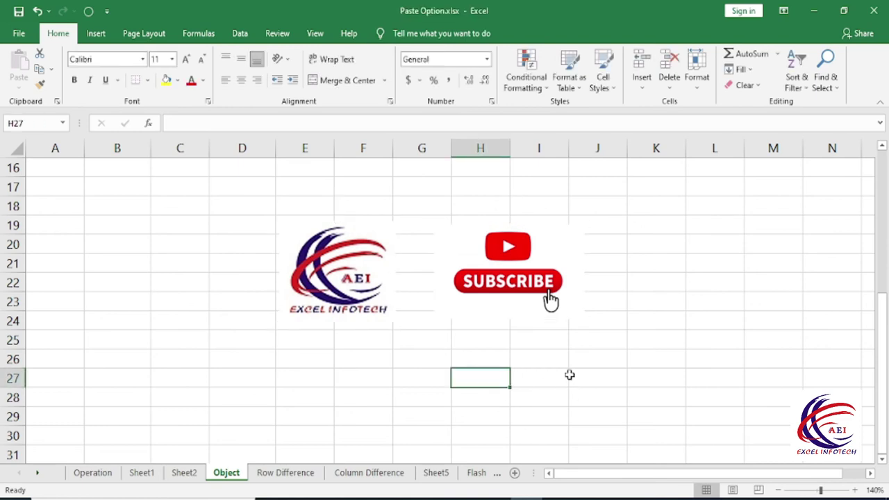
pyautogui.hotkey('ctrl', 'pagedown')
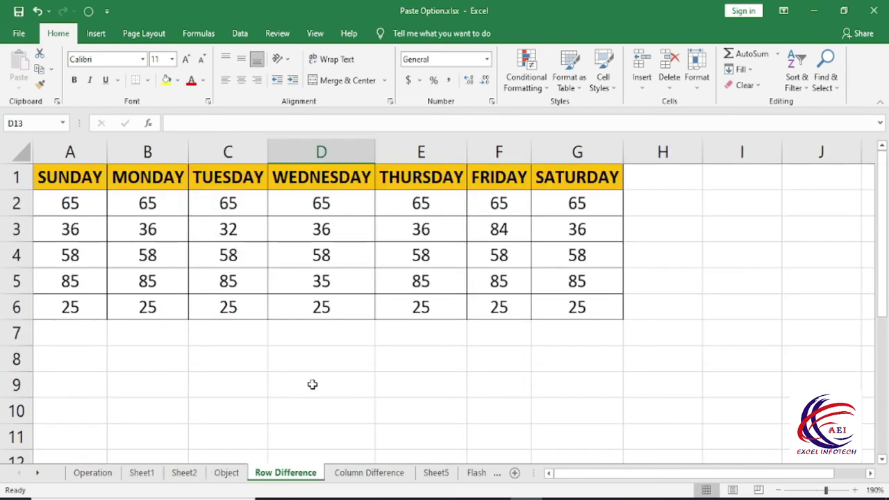
# Step: Select the weekday table's number rows A2:G6 after a cancelled Row differences attempt
pyautogui.hotkey('ctrl', 'g')
pyautogui.click(546, 358)
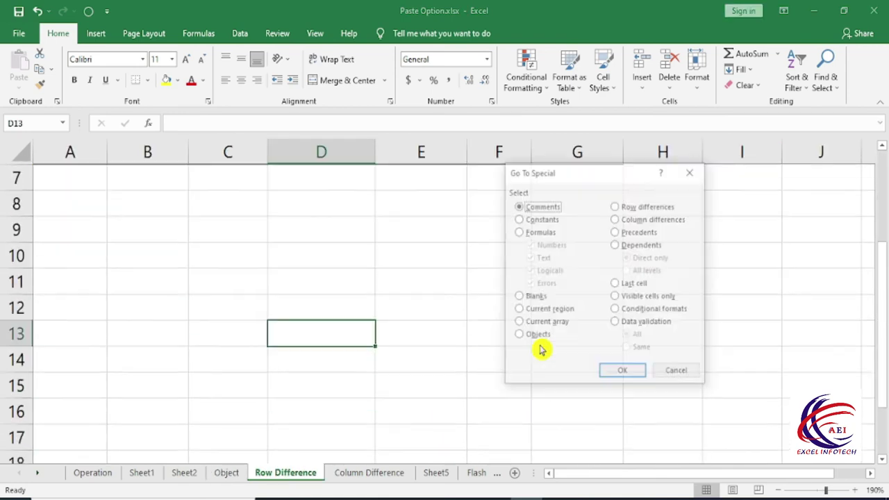
pyautogui.click(628, 206)
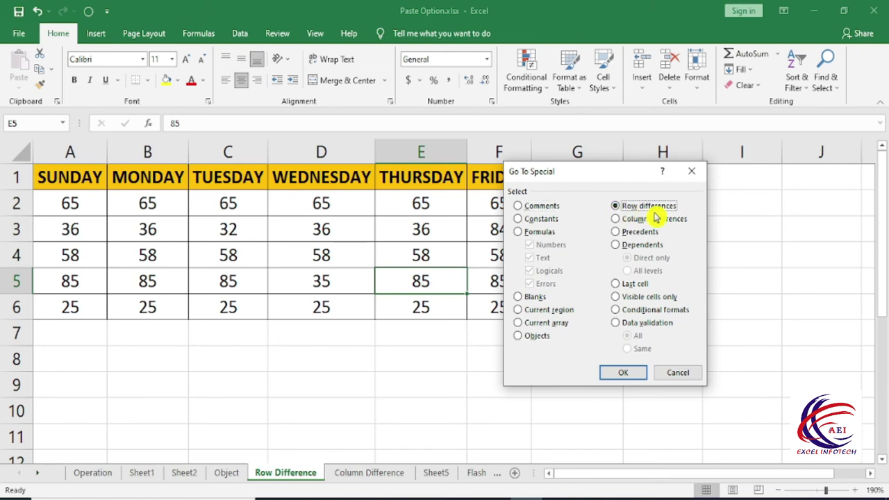
pyautogui.click(673, 372)
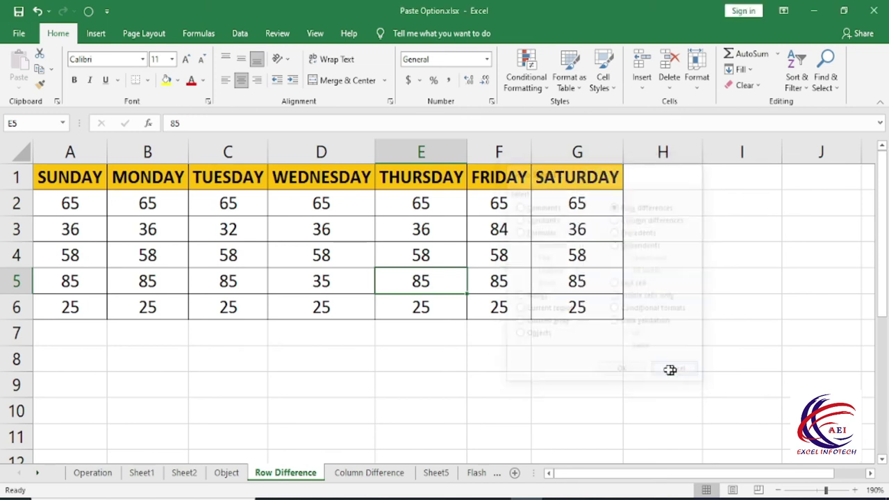
pyautogui.moveTo(69, 205)
pyautogui.mouseDown()
pyautogui.moveTo(534, 310)
pyautogui.moveTo(577, 309)
pyautogui.mouseUp()
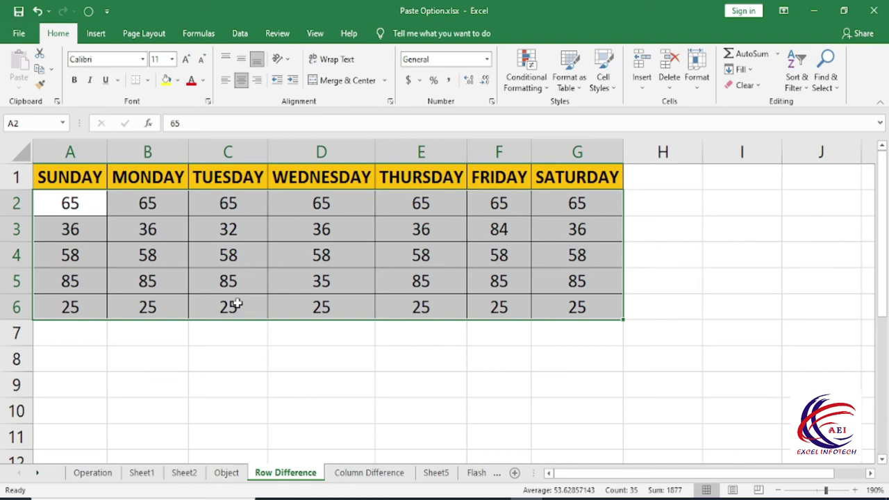
# Step: Select the row differences via Go To Special and fill them yellow
pyautogui.hotkey('ctrl', 'g')
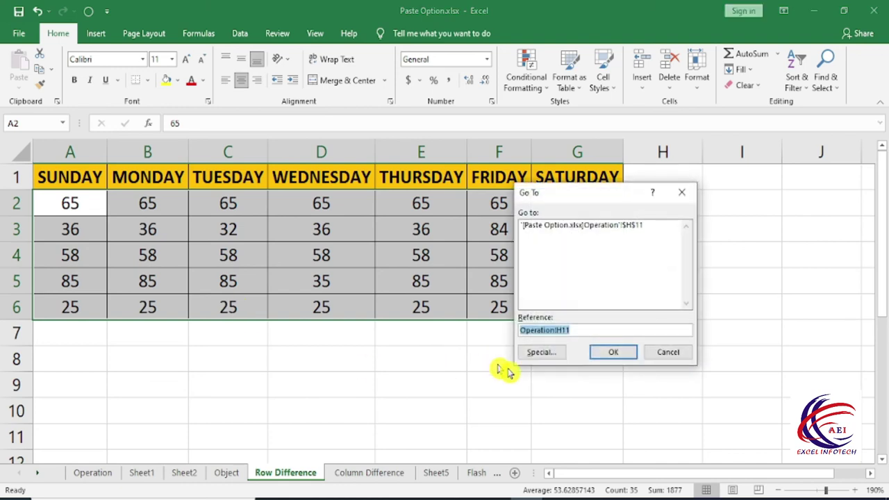
pyautogui.click(534, 352)
pyautogui.click(659, 207)
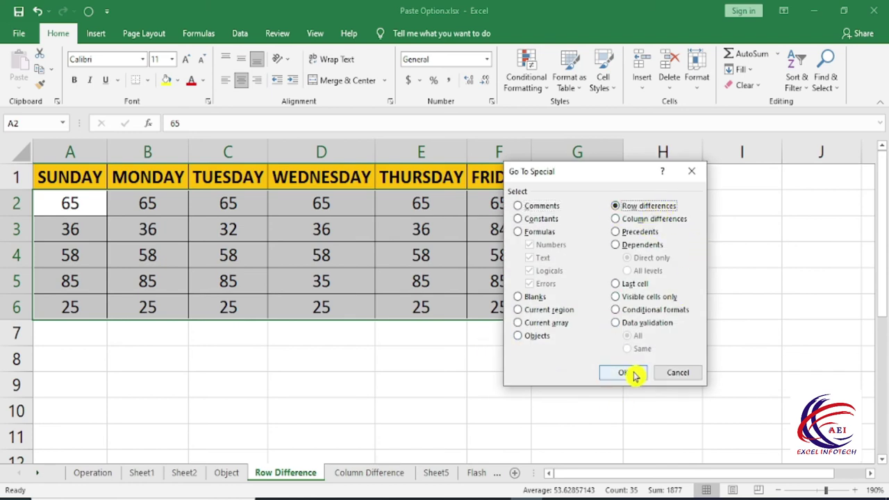
pyautogui.click(631, 373)
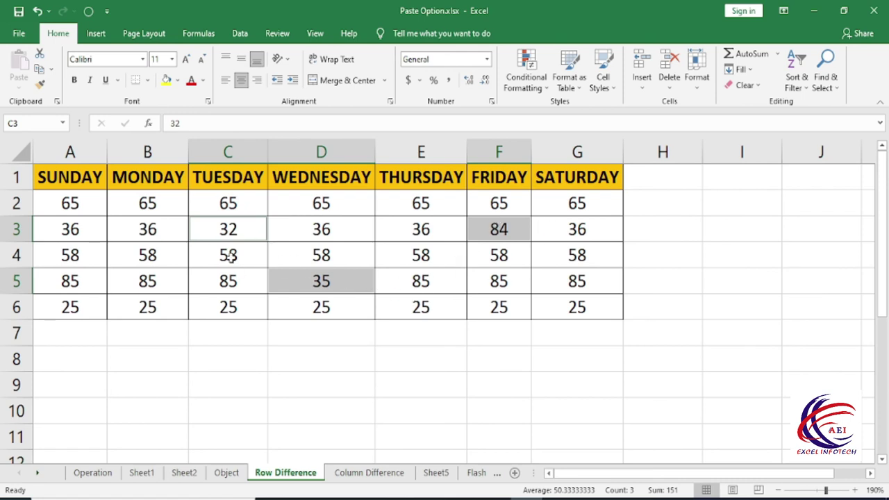
pyautogui.click(166, 80)
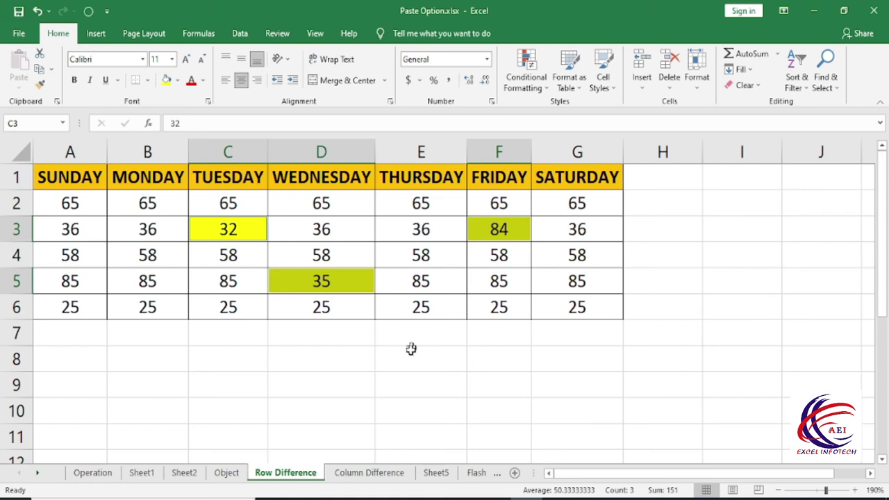
pyautogui.click(380, 473)
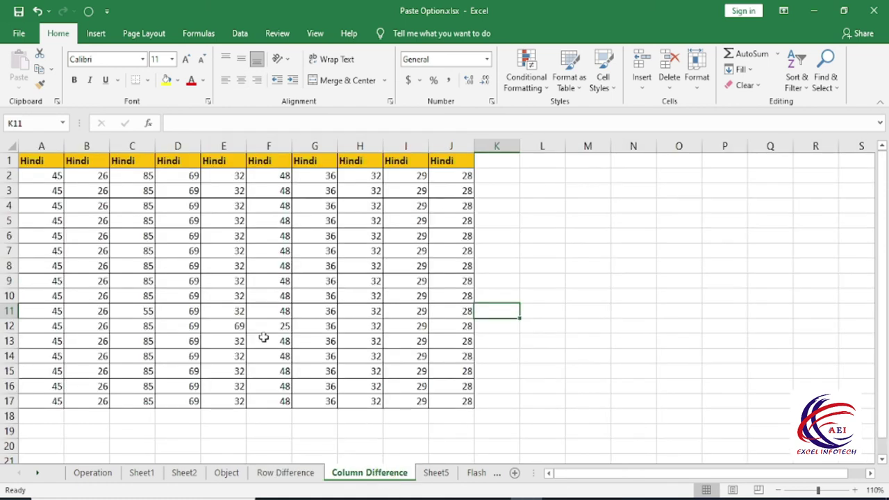
# Step: In A2:J17, fill the column differences yellow: 55 in C11 and 69, 25 in E12:F12
pyautogui.moveTo(35, 175); pyautogui.dragTo(451, 402)
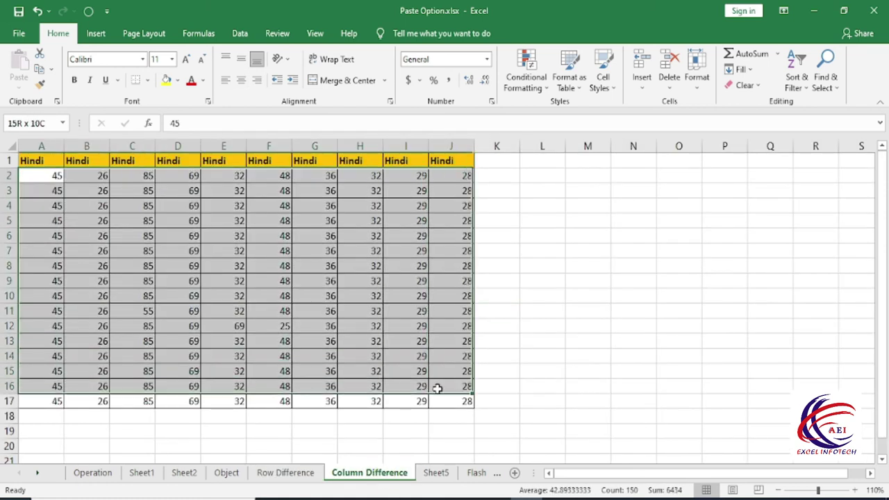
pyautogui.press('F5')
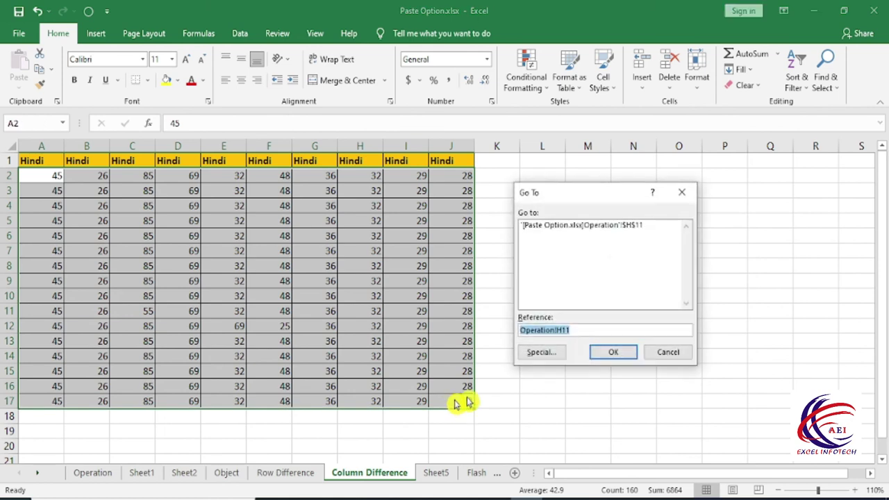
pyautogui.click(535, 352)
pyautogui.click(629, 220)
pyautogui.click(623, 373)
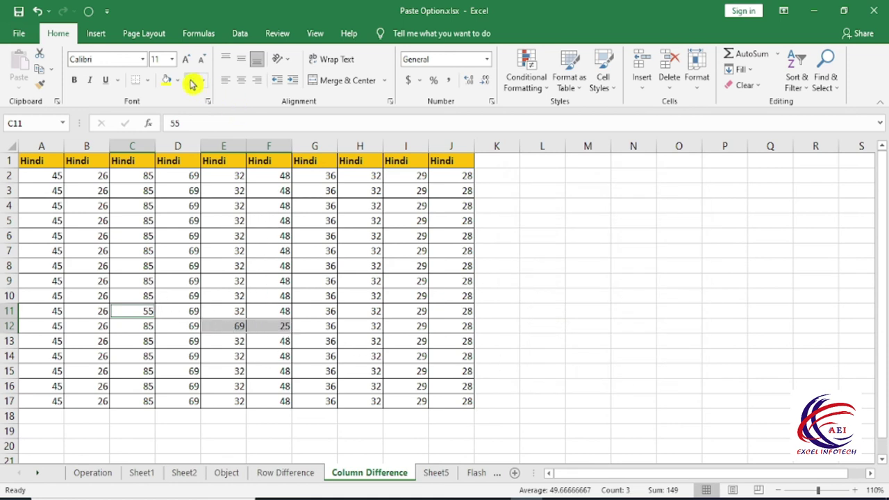
pyautogui.click(168, 84)
pyautogui.click(575, 314)
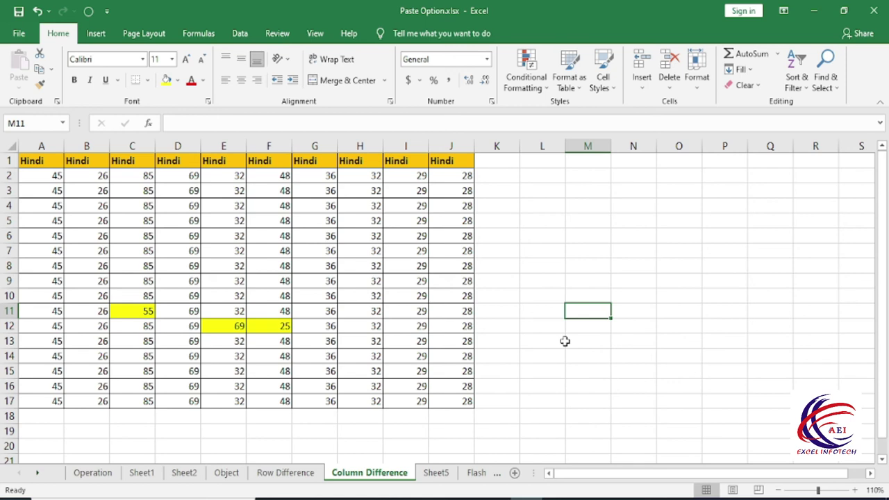
# Step: On Sheet5, enter 54, 15 and 645 in B4:B6 and 455 in C4
pyautogui.click(436, 472)
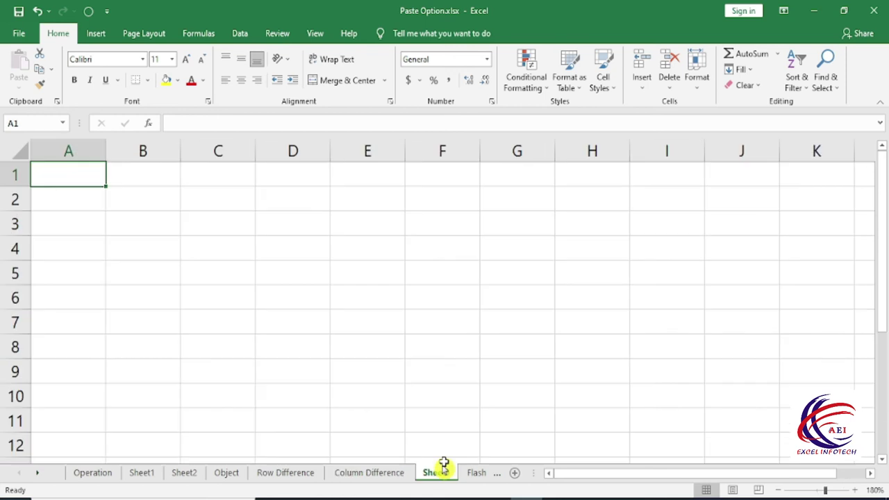
pyautogui.hotkey('ctrl', 'g')
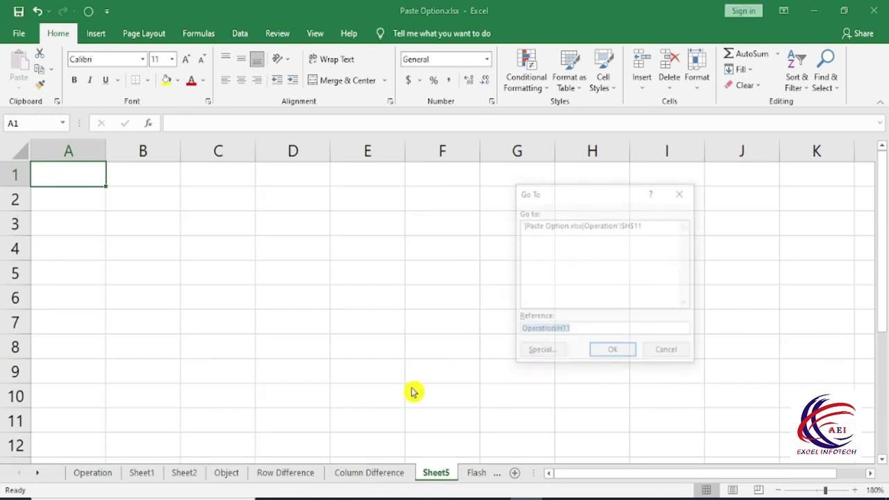
pyautogui.click(537, 353)
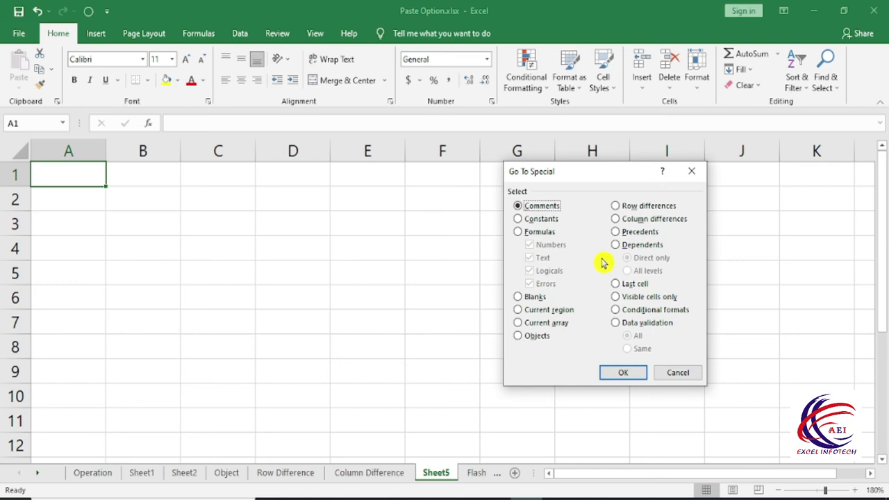
pyautogui.press('Return')
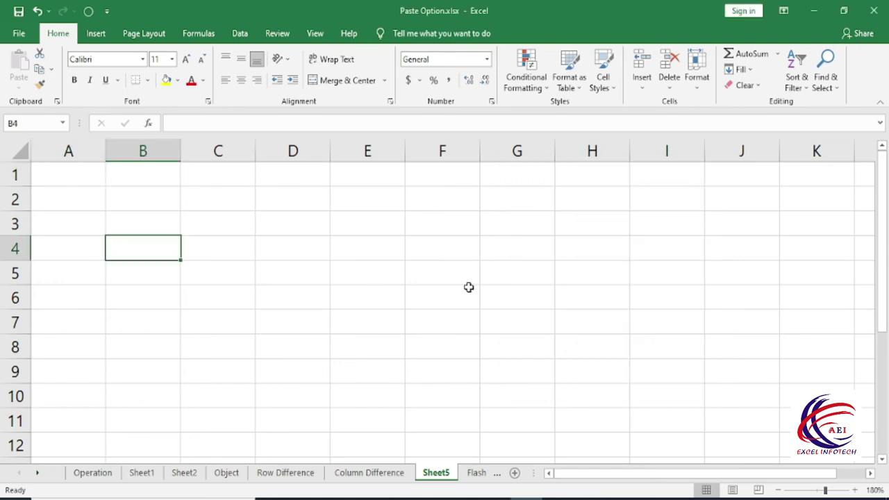
pyautogui.write('54')
pyautogui.press('Return')
pyautogui.write('15')
pyautogui.press('Return')
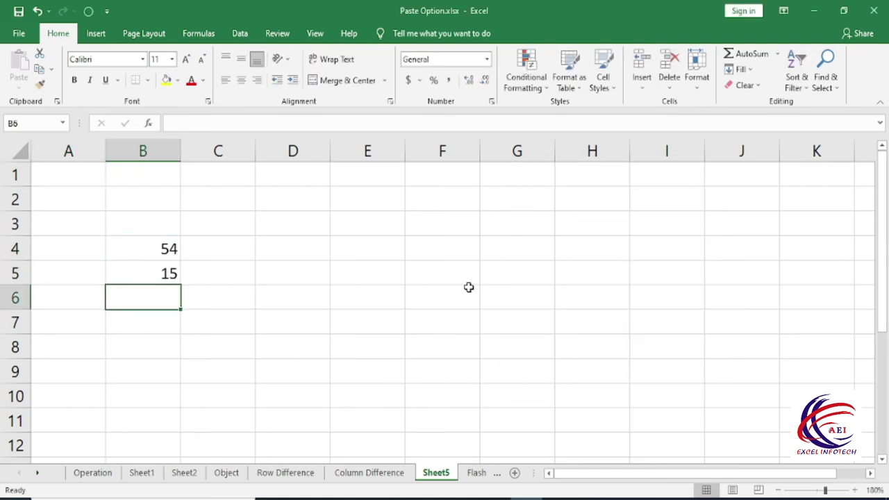
pyautogui.write('645')
pyautogui.press('Tab')
pyautogui.press('Up')
pyautogui.press('Up')
pyautogui.write('455')
pyautogui.press('Return')
# Step: Enter =B4+C4+B6 in D4 by pointing at the cells, giving 1154
pyautogui.press('Tab')
pyautogui.press('Up')
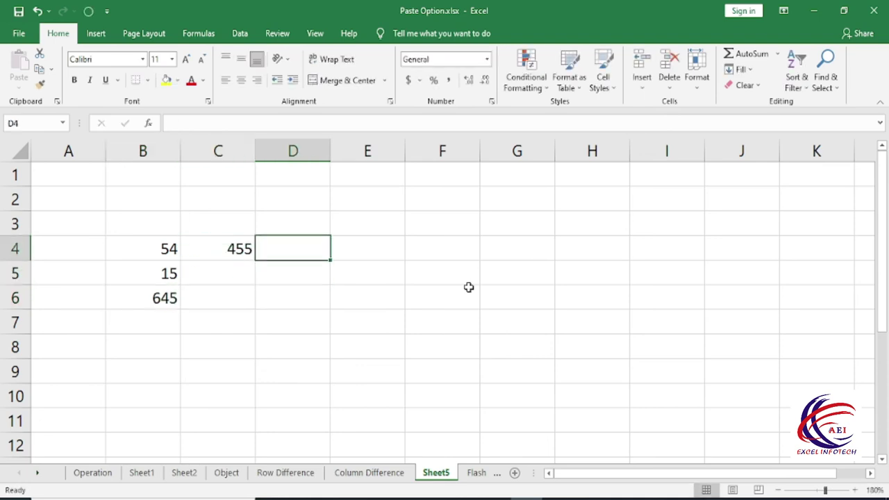
pyautogui.write('=')
pyautogui.press('Left')
pyautogui.press('Left')
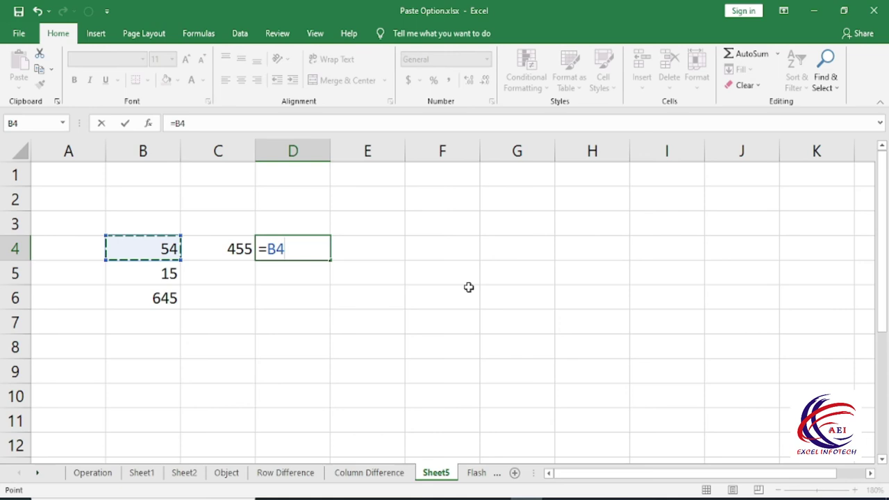
pyautogui.write('+')
pyautogui.press('Left')
pyautogui.write('+')
pyautogui.press('Left')
pyautogui.press('Down')
pyautogui.hotkey('ctrl', 'Return')
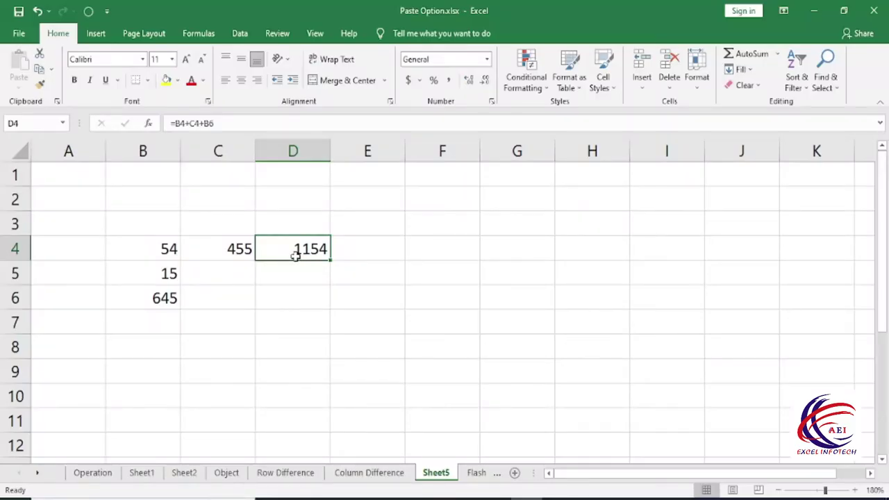
# Step: Select D4's precedent cells B4, C4 and B6 with Go To Special > Precedents
pyautogui.hotkey('ctrl', 'g')
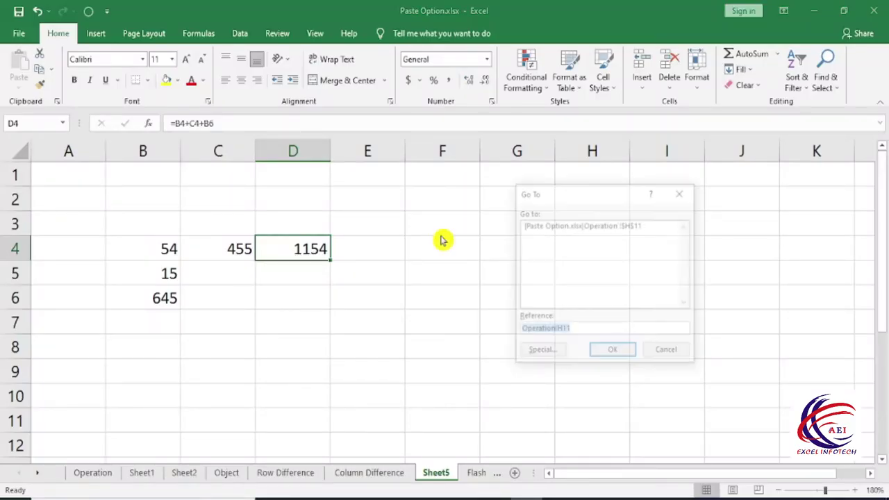
pyautogui.click(542, 353)
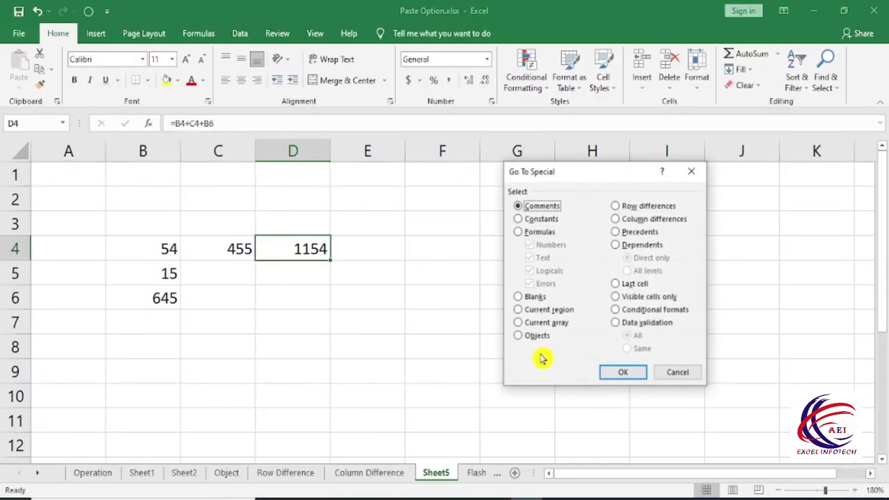
pyautogui.click(627, 248)
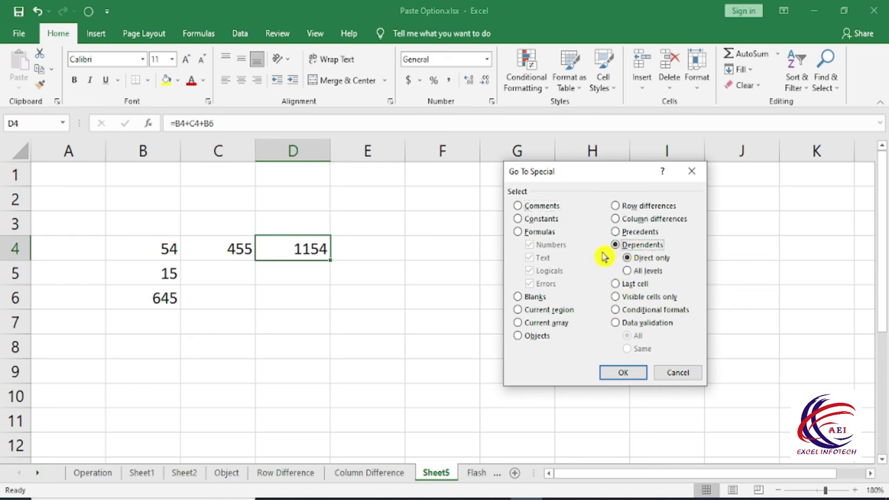
pyautogui.click(618, 233)
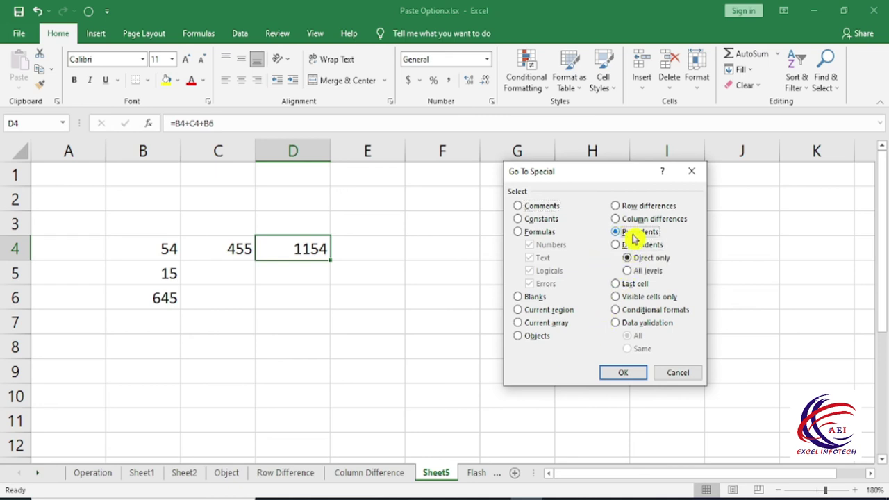
pyautogui.click(622, 375)
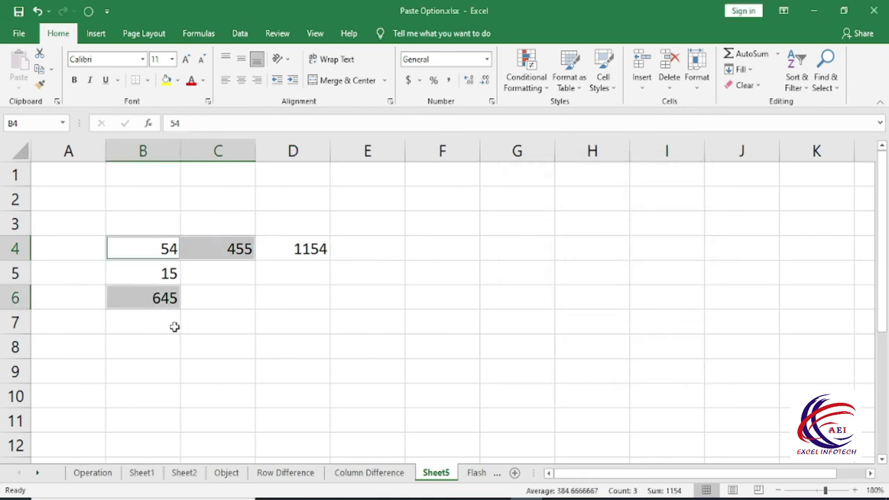
pyautogui.click(307, 254)
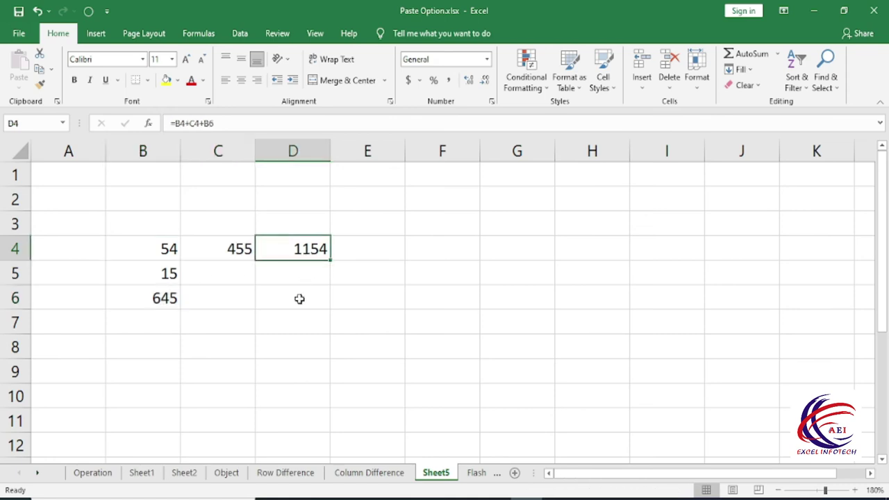
# Step: Draw Trace Precedents arrows from B4, C4 and B6 to D4, check them, then remove the arrows
pyautogui.hotkey('alt', 'm')
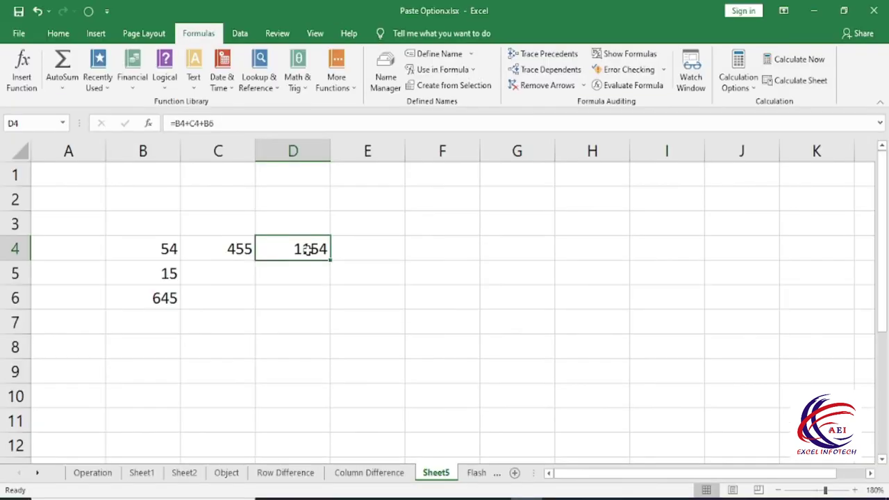
pyautogui.click(566, 63)
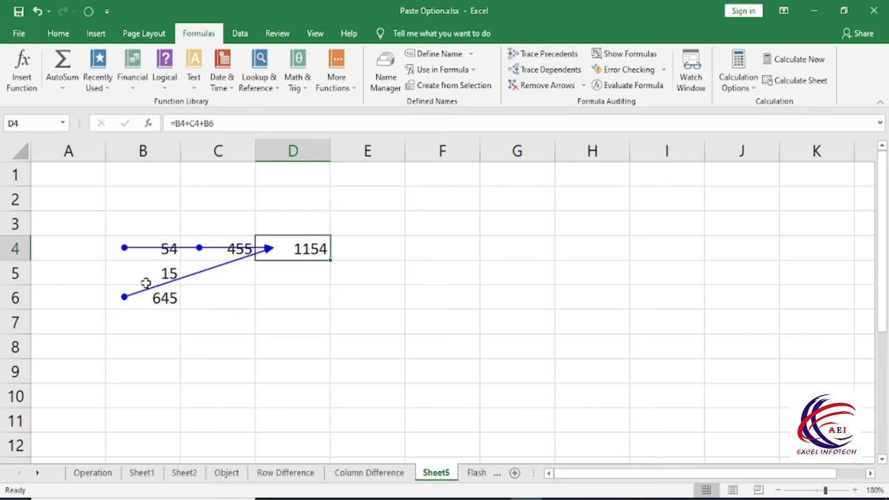
pyautogui.click(149, 292)
pyautogui.click(149, 270)
pyautogui.click(159, 256)
pyautogui.click(213, 251)
pyautogui.click(153, 254)
pyautogui.click(154, 291)
pyautogui.click(278, 250)
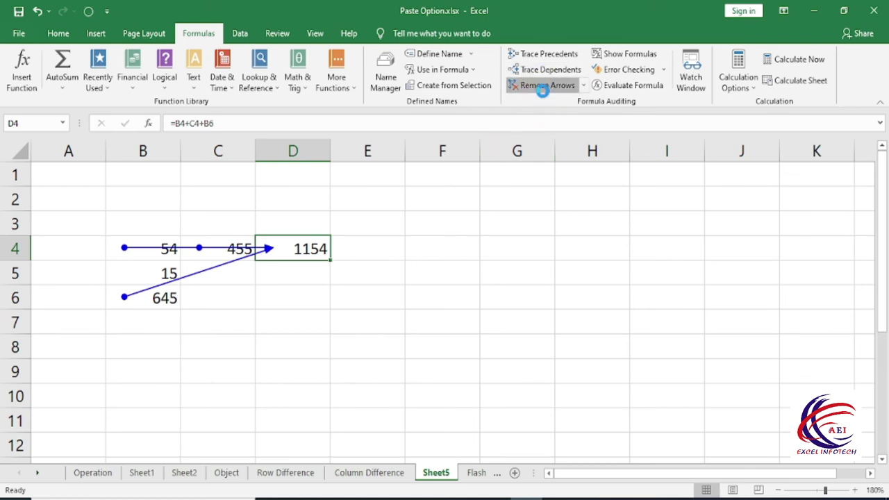
pyautogui.click(541, 84)
pyautogui.click(90, 272)
# Step: Enter =B4+D4 in E7 using arrow-key references, returning 1208
pyautogui.click(323, 332)
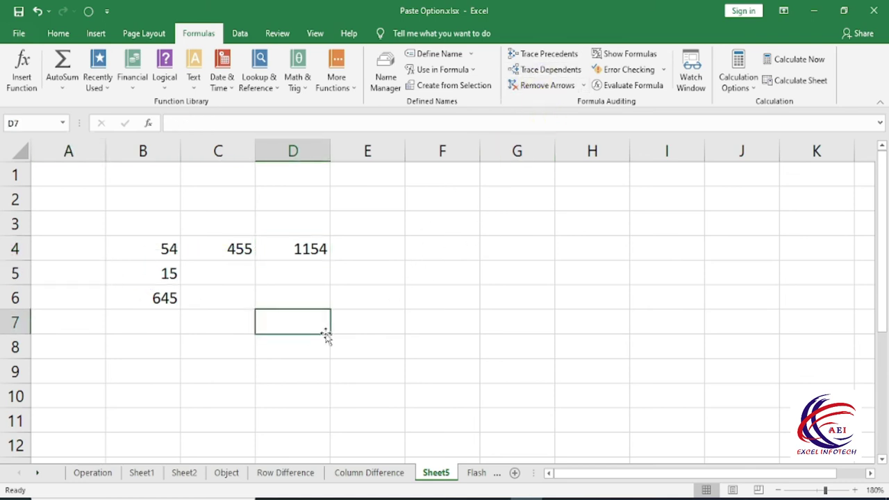
pyautogui.click(314, 249)
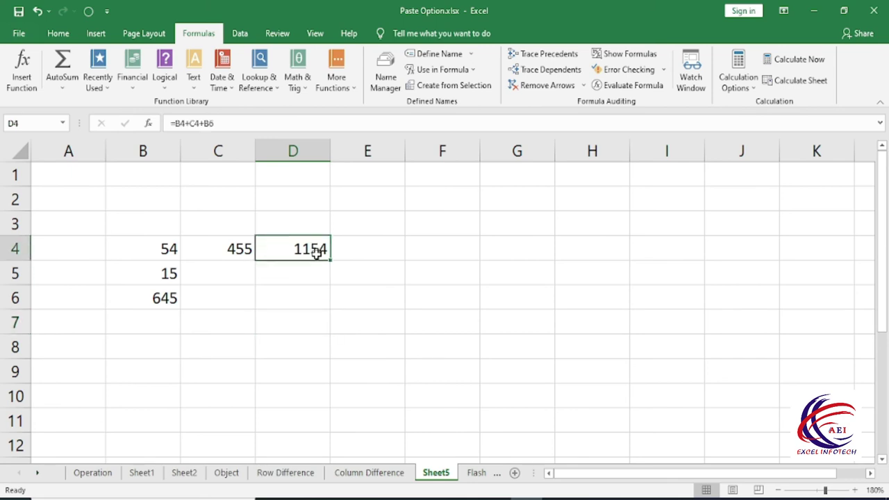
pyautogui.click(355, 317)
pyautogui.write('=')
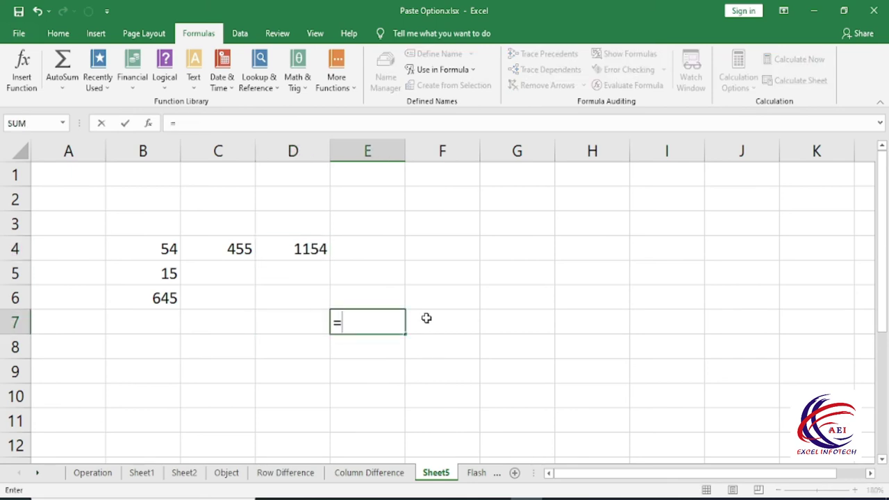
pyautogui.press('Up')
pyautogui.press('Up')
pyautogui.press('Left')
pyautogui.press('Up')
pyautogui.press('Left')
pyautogui.press('Left')
pyautogui.write('+')
pyautogui.press('Right')
pyautogui.press('Up')
pyautogui.press('Up')
pyautogui.press('Left')
pyautogui.press('Left')
pyautogui.press('Up')
pyautogui.press('Return')
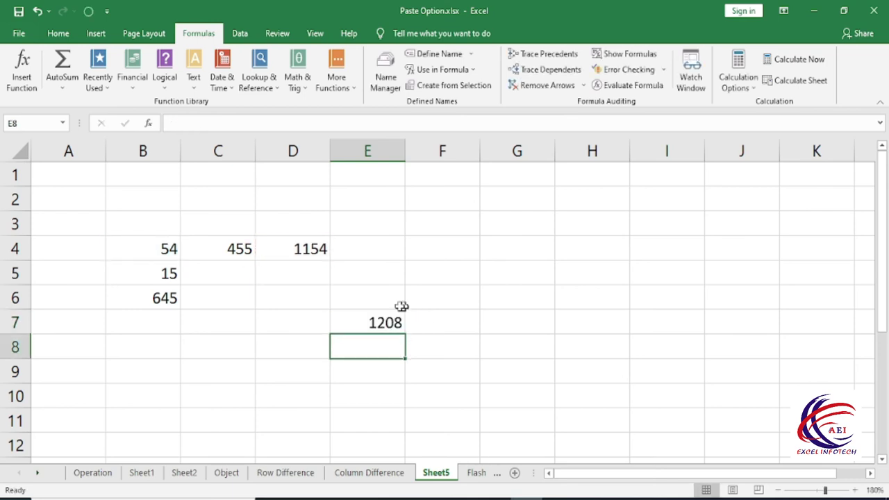
# Step: Trace B4's dependents D4 and E7 with arrows, then remove the arrows
pyautogui.click(373, 322)
pyautogui.click(208, 250)
pyautogui.click(149, 252)
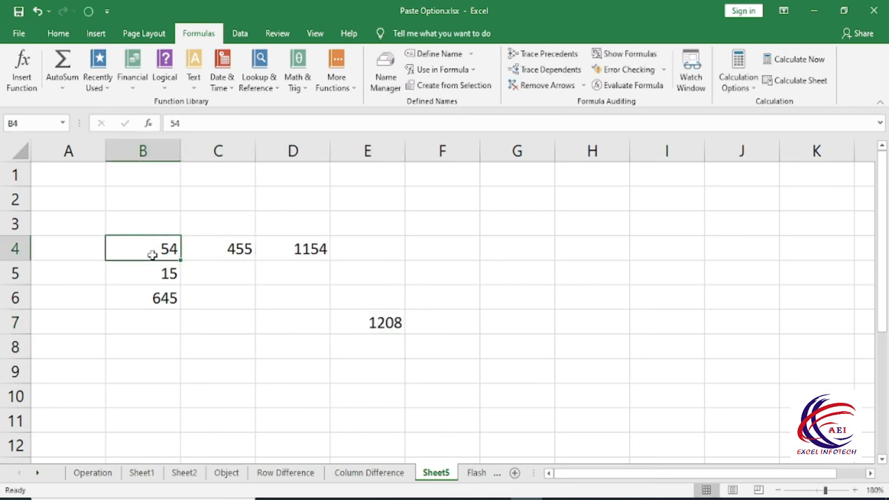
pyautogui.click(550, 72)
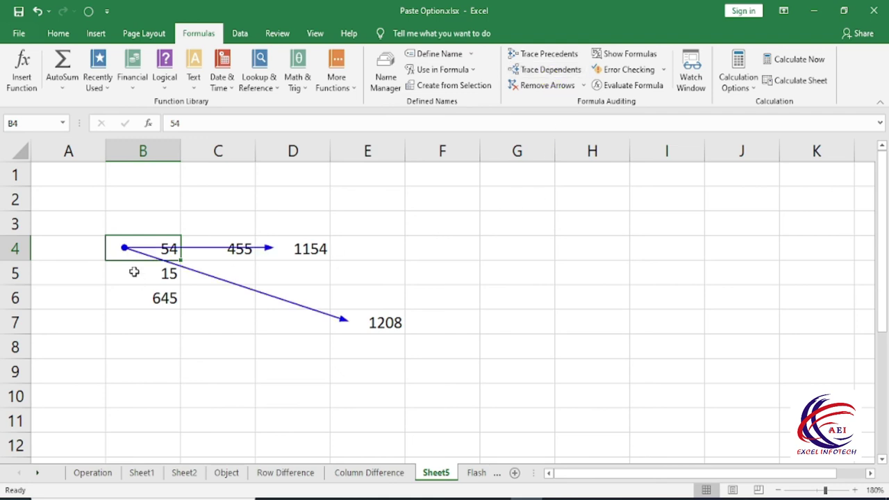
pyautogui.click(286, 252)
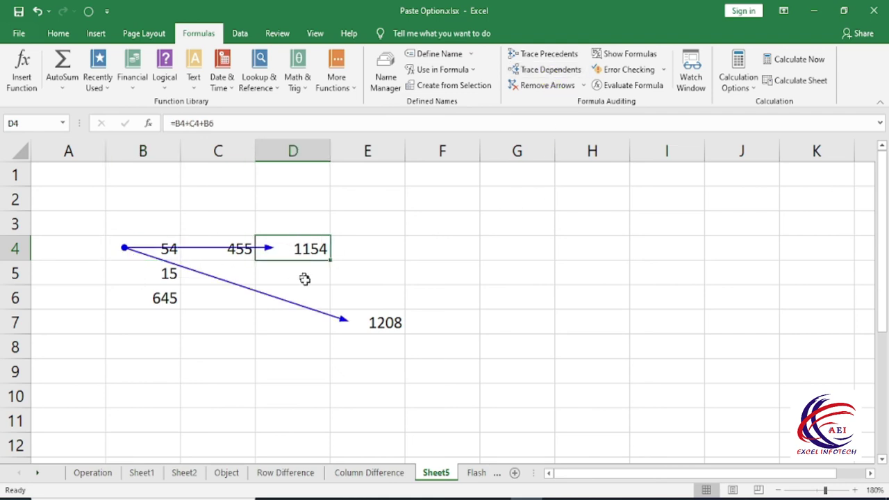
pyautogui.click(368, 323)
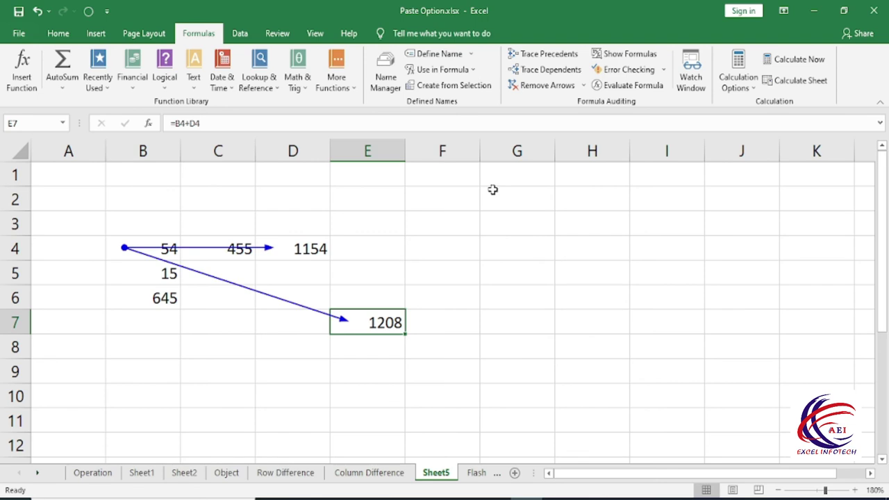
pyautogui.click(539, 88)
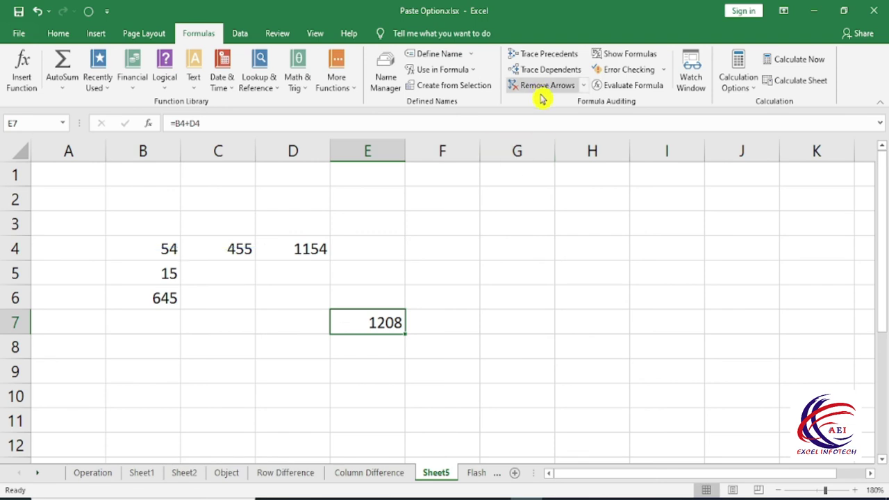
pyautogui.hotkey('ctrl', 'g')
# Step: With B4 selected, use Go To Special > Dependents to select its direct dependents D4 and E7
pyautogui.click(547, 362)
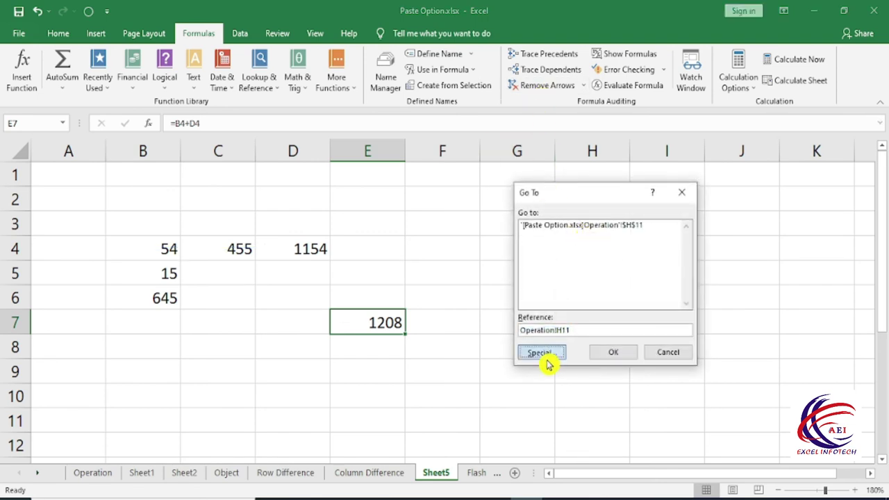
pyautogui.press('Escape')
pyautogui.click(174, 254)
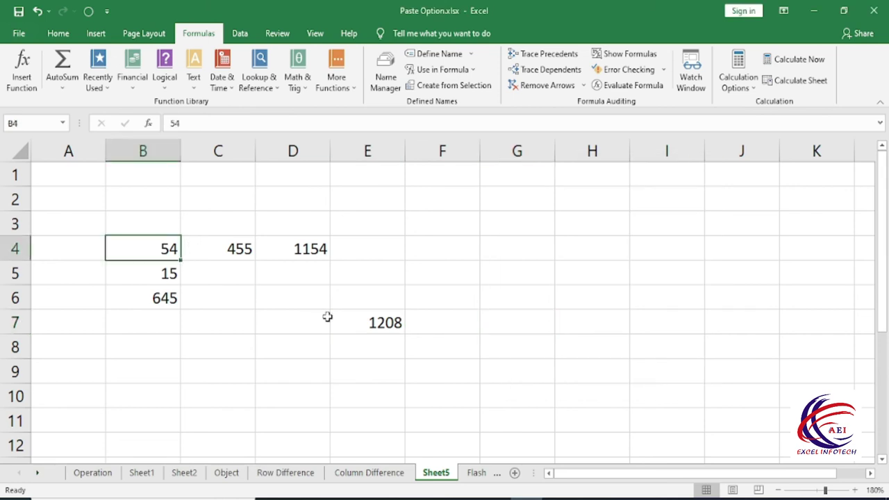
pyautogui.hotkey('ctrl', 'g')
pyautogui.click(539, 354)
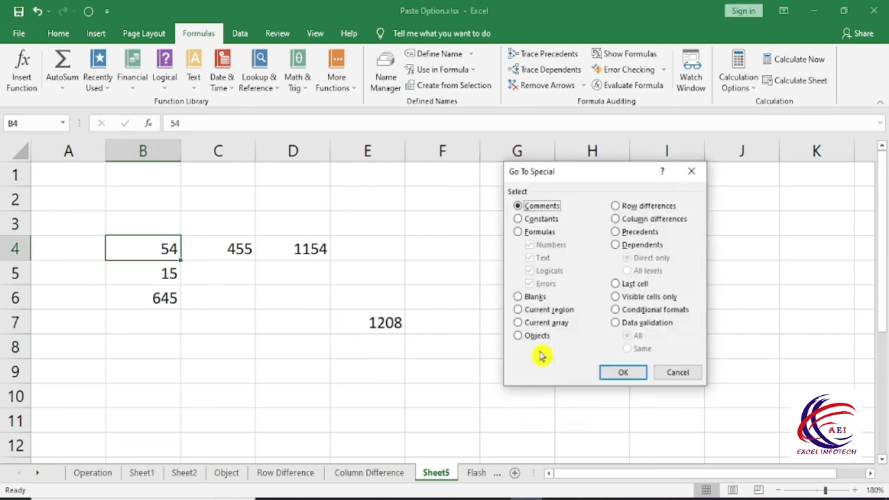
pyautogui.click(617, 246)
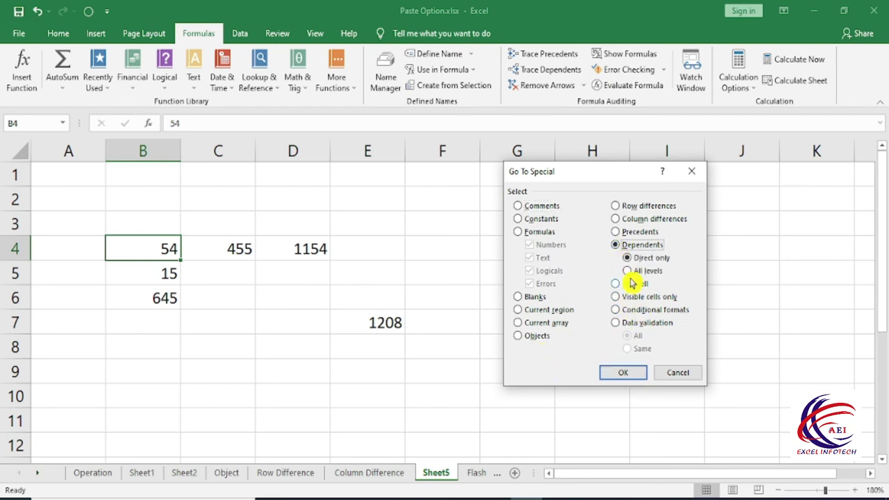
pyautogui.click(623, 372)
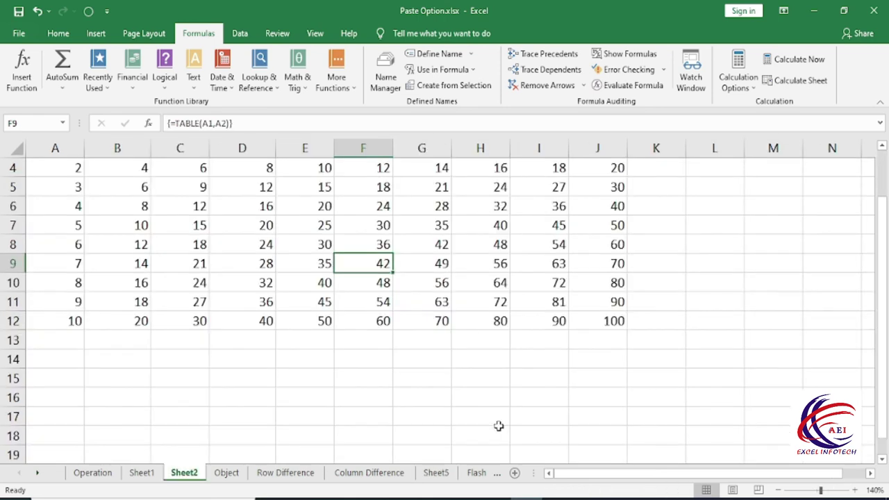
# Step: Enter 545 in cell I20 on Sheet2
pyautogui.scroll(-2, 496, 425)
pyautogui.doubleClick(547, 355)
pyautogui.write('545')
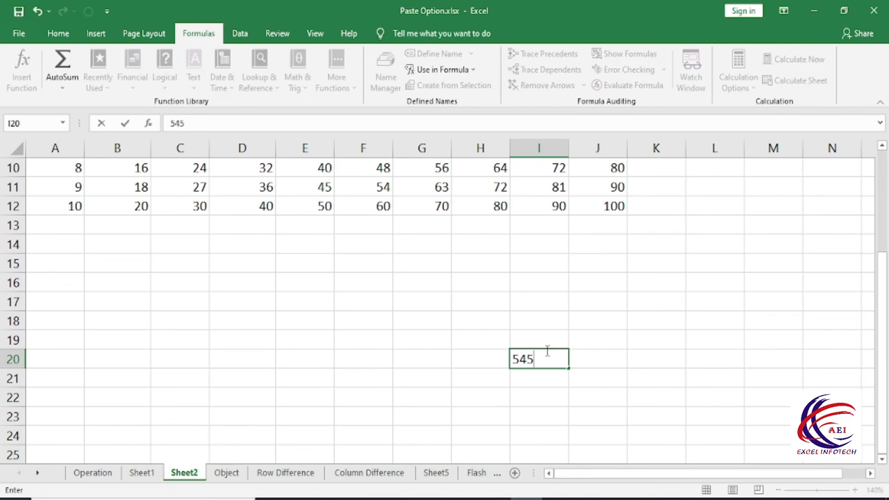
pyautogui.press('Return')
# Step: Jump to the sheet's last used cell J20 with Go To Special > Last cell
pyautogui.scroll(3, 466, 355)
pyautogui.click(385, 305)
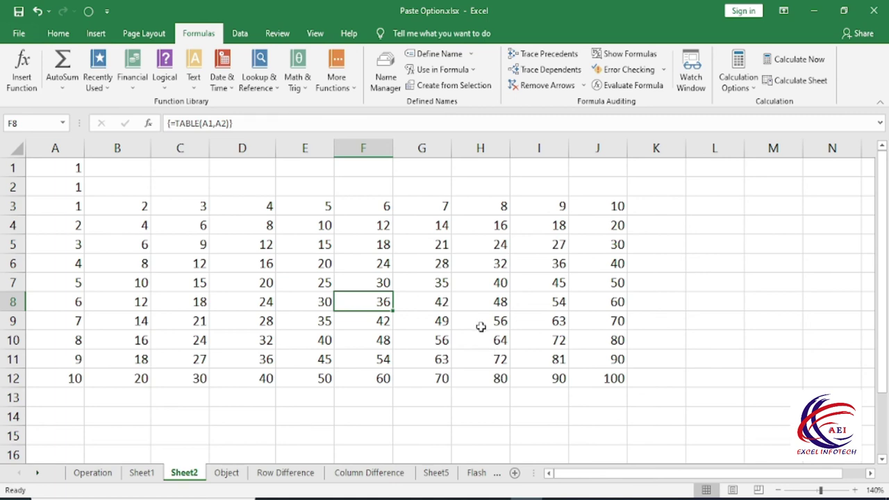
pyautogui.hotkey('ctrl', 'g')
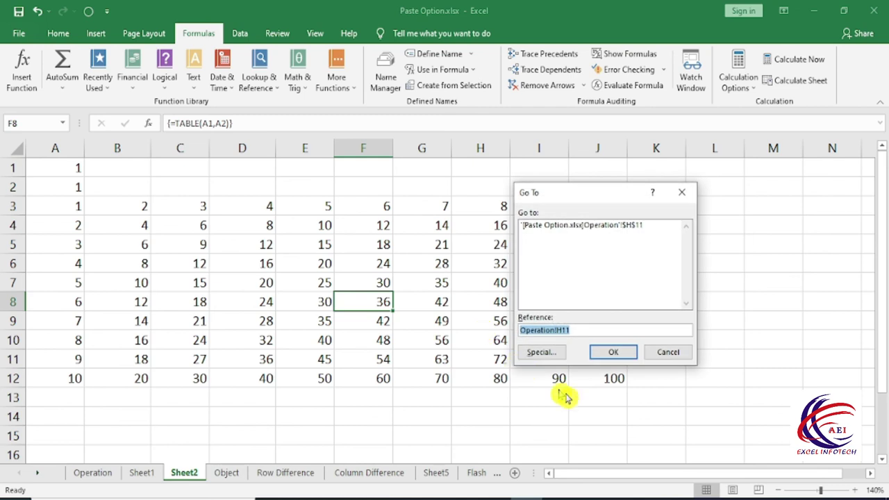
pyautogui.click(541, 353)
pyautogui.click(634, 285)
pyautogui.click(625, 374)
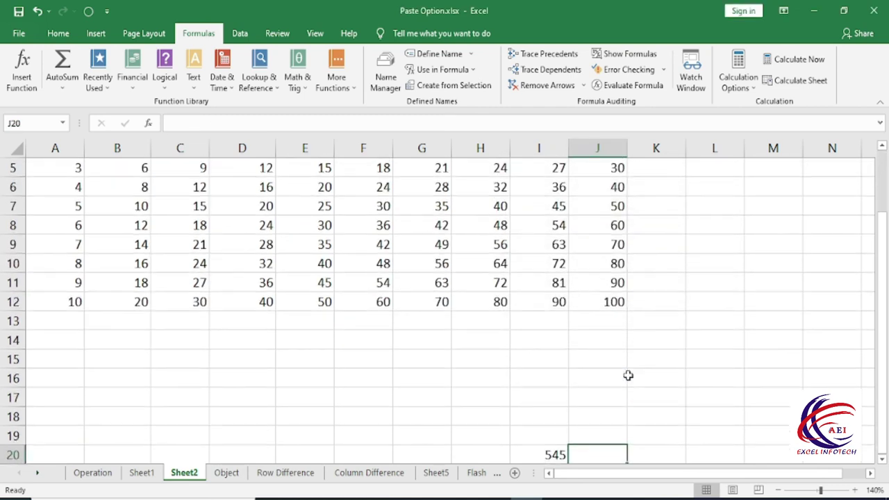
# Step: Check I20 holding 545, then bring up the Go To Special options again
pyautogui.scroll(-1, 549, 429)
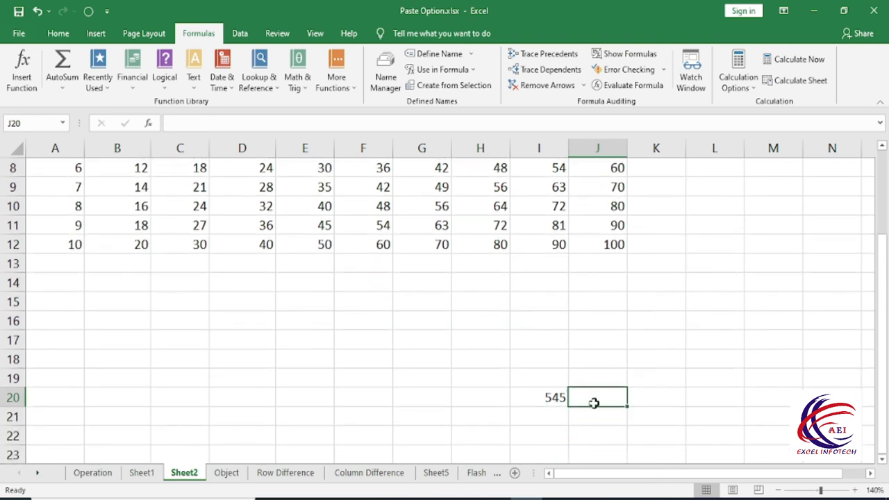
pyautogui.click(550, 397)
pyautogui.scroll(1, 548, 397)
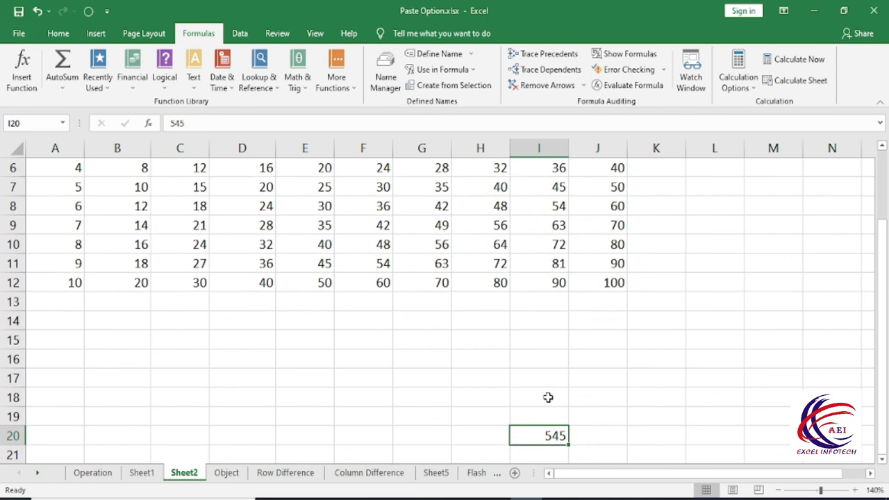
pyautogui.scroll(2, 548, 398)
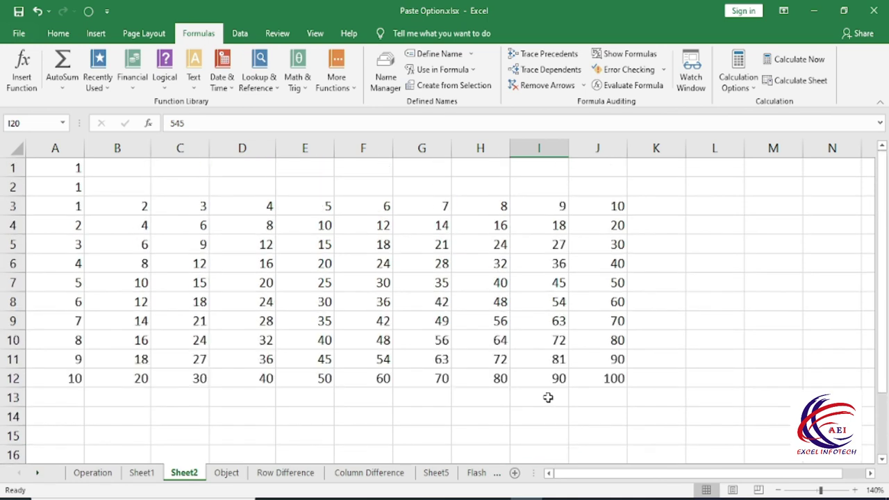
pyautogui.hotkey('ctrl', 'g')
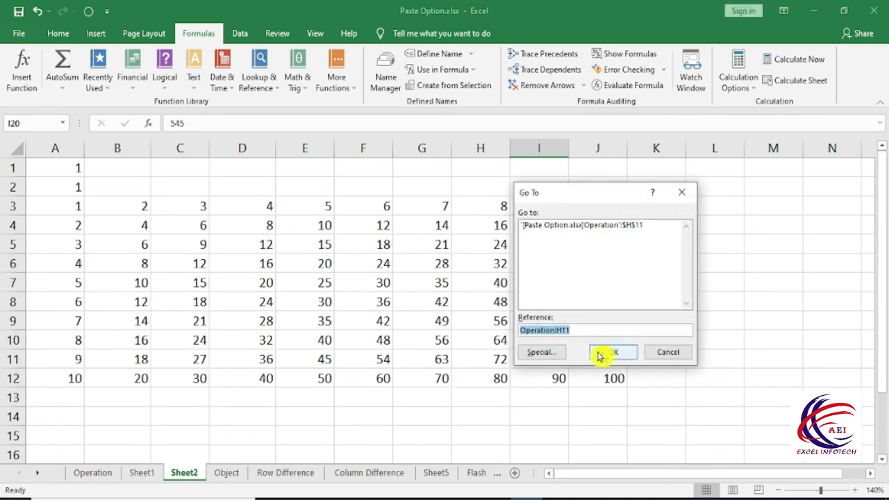
pyautogui.click(545, 358)
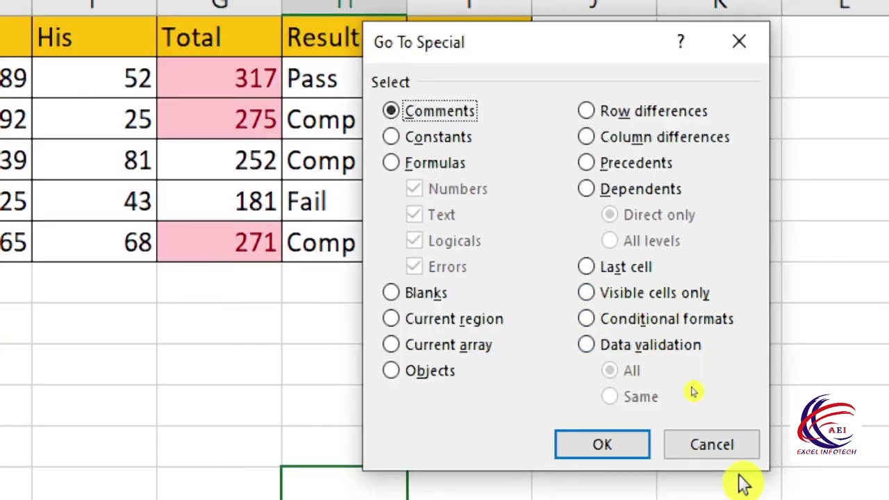
# Step: On the Subtotal sheet, collapse the outline to the Apple, Vivo, Oppo totals and Grand Total, and select A1:D14
pyautogui.click(714, 437)
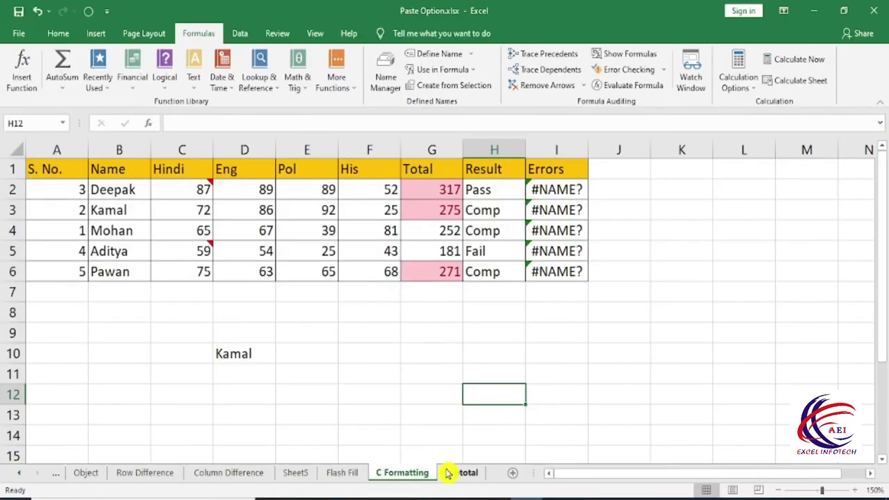
pyautogui.click(459, 474)
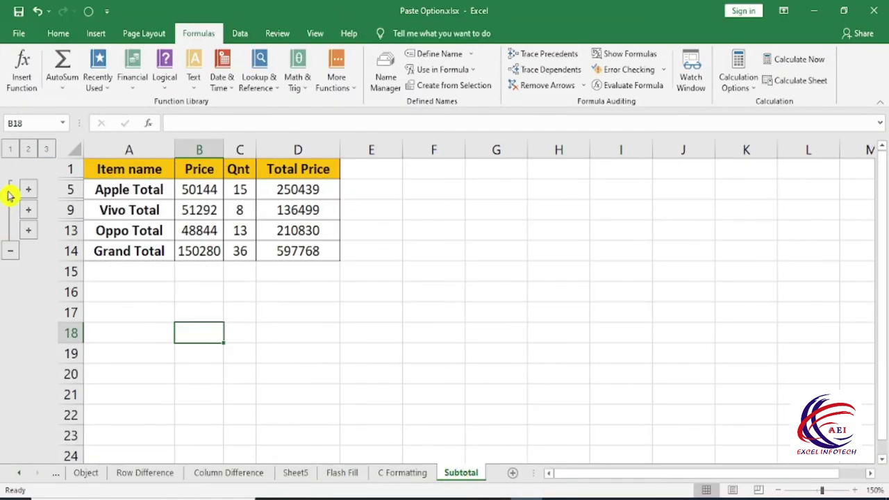
pyautogui.click(12, 256)
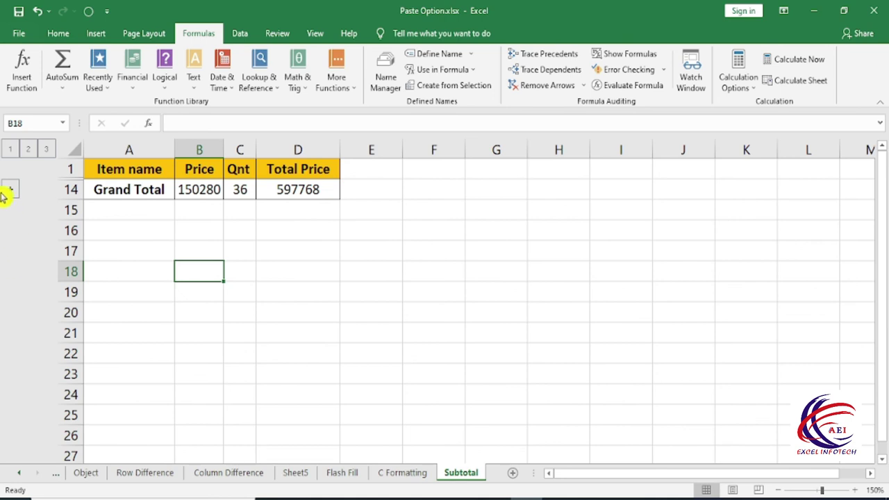
pyautogui.click(8, 190)
pyautogui.click(29, 230)
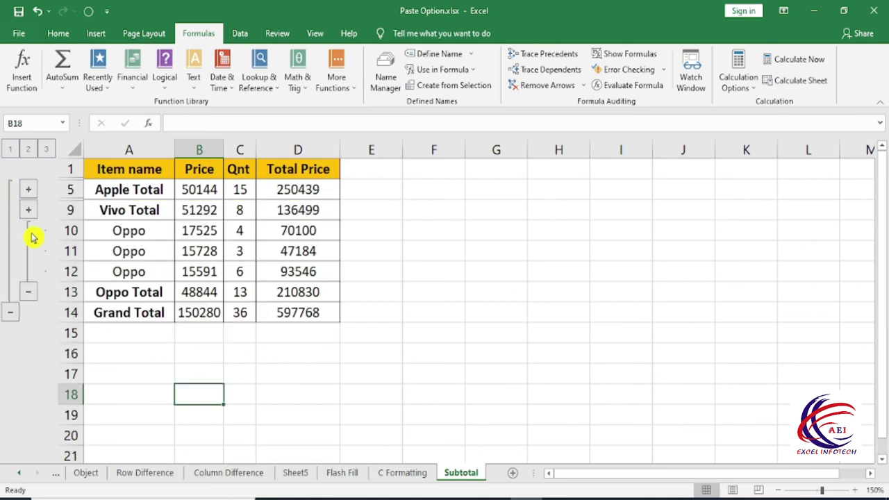
pyautogui.click(28, 215)
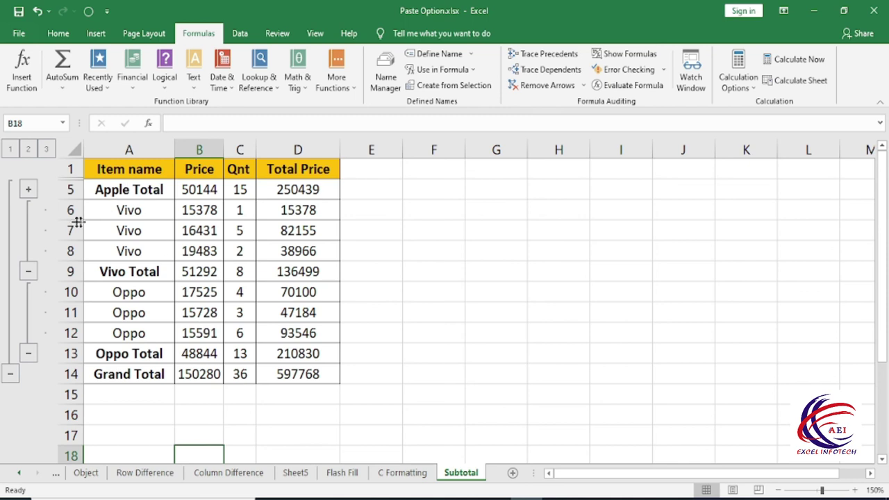
pyautogui.click(28, 354)
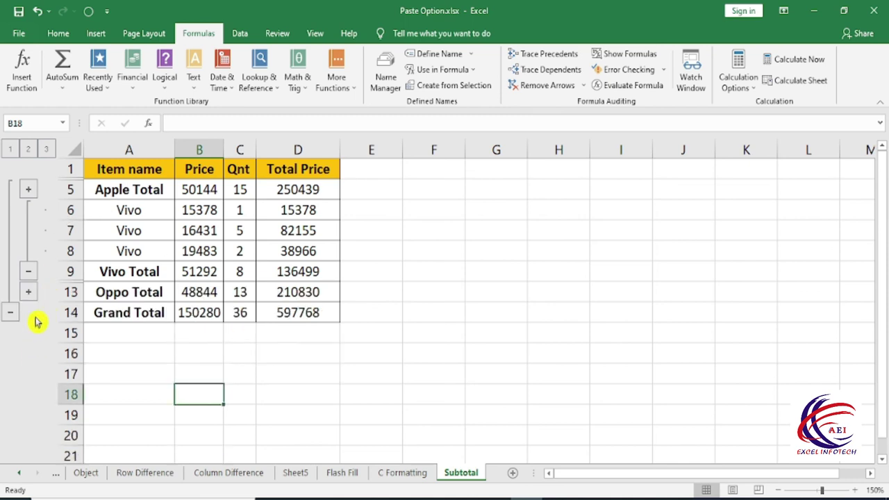
pyautogui.click(29, 272)
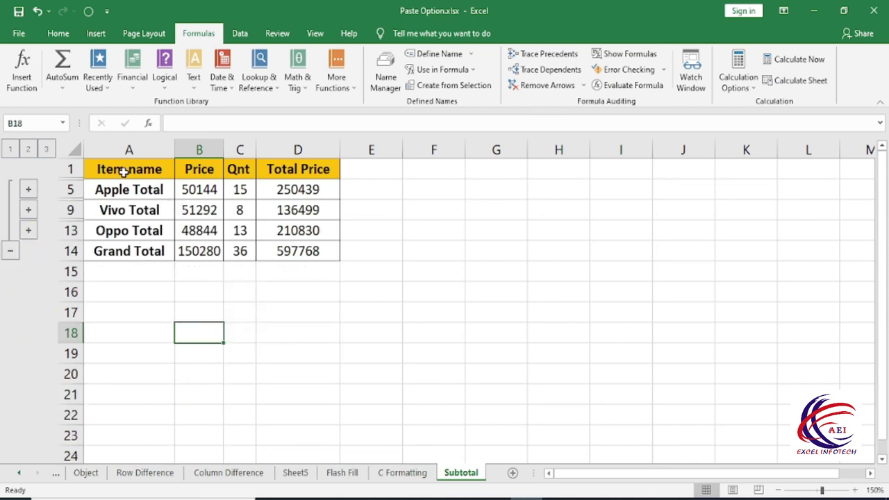
pyautogui.moveTo(122, 172); pyautogui.dragTo(337, 250)
# Step: Inspect the SUBTOTAL formulas in the Apple, Vivo, Oppo and Grand Total rows
pyautogui.click(266, 314)
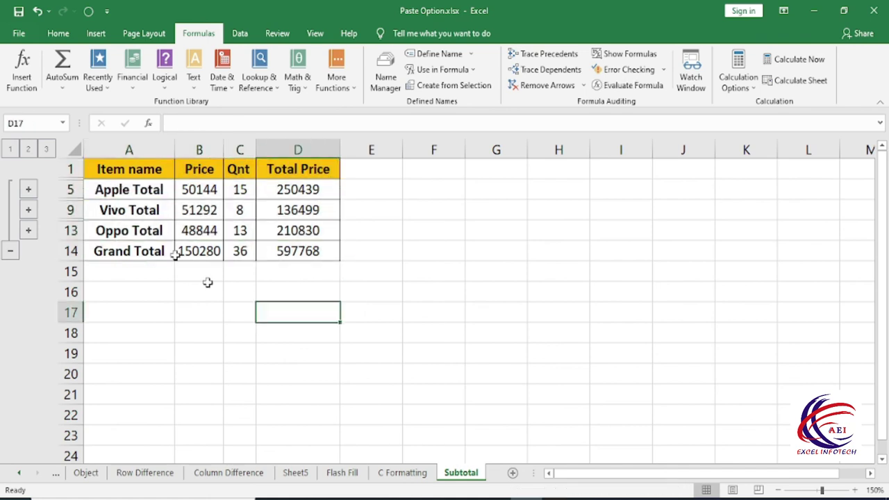
pyautogui.click(124, 192)
pyautogui.click(189, 189)
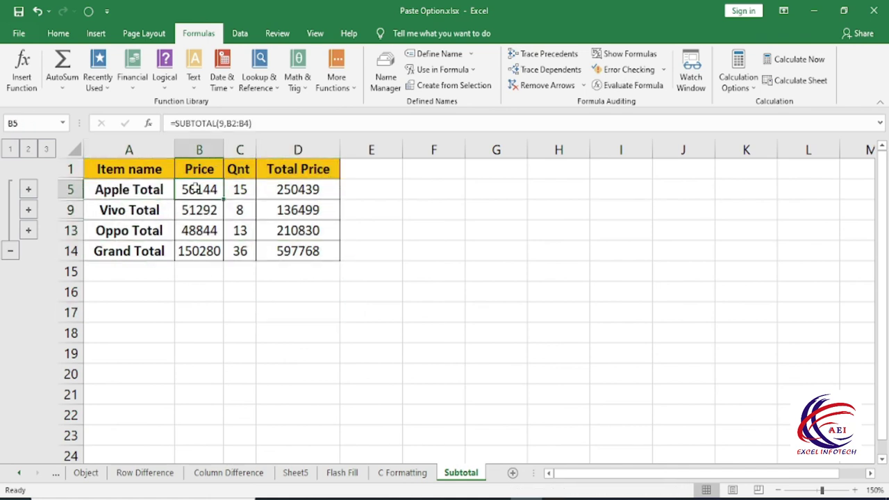
pyautogui.click(132, 214)
pyautogui.click(206, 211)
pyautogui.click(123, 236)
pyautogui.click(200, 237)
pyautogui.click(127, 252)
pyautogui.click(199, 253)
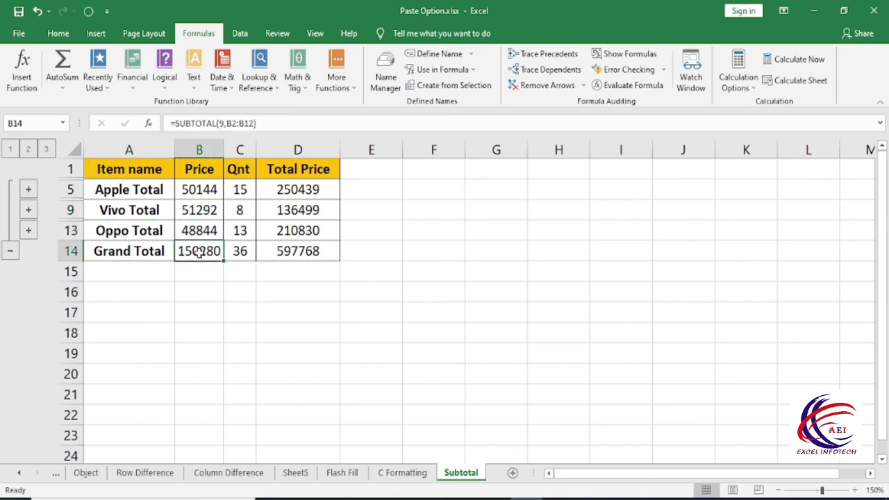
# Step: Expand the Apple group, select its detail rows column by column, then collapse it again
pyautogui.click(29, 189)
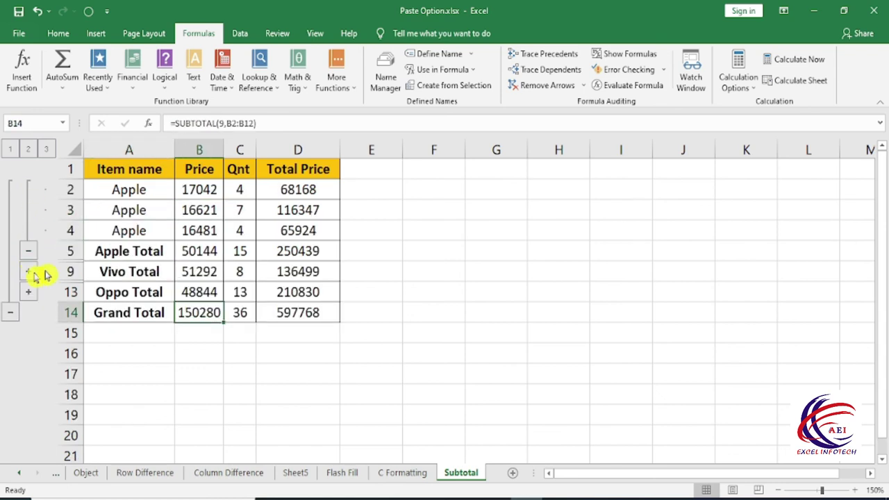
pyautogui.moveTo(132, 186); pyautogui.dragTo(133, 231)
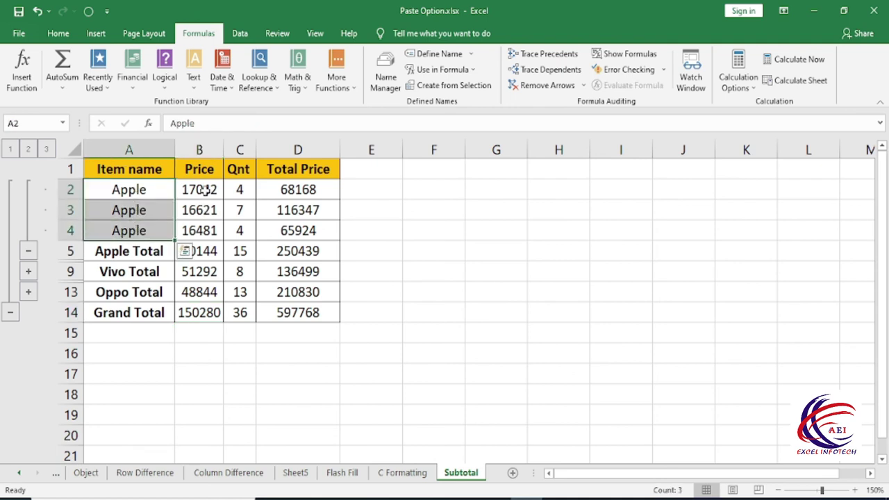
pyautogui.moveTo(203, 189); pyautogui.dragTo(204, 230)
pyautogui.moveTo(250, 189); pyautogui.dragTo(243, 231)
pyautogui.moveTo(286, 190)
pyautogui.mouseDown()
pyautogui.moveTo(298, 231)
pyautogui.moveTo(161, 254)
pyautogui.moveTo(292, 252)
pyautogui.mouseUp()
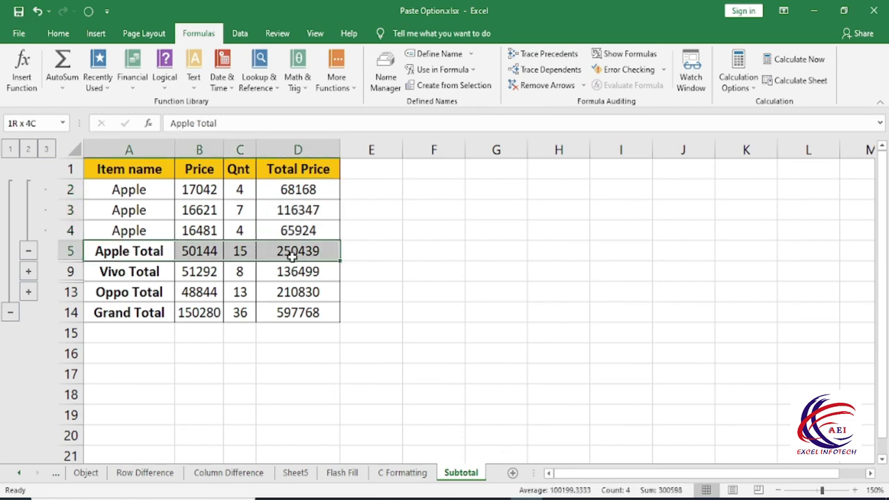
pyautogui.click(30, 253)
# Step: Copy A1:D14 and trial-paste at G14, then undo the paste that brought back hidden rows
pyautogui.moveTo(112, 170)
pyautogui.mouseDown()
pyautogui.moveTo(198, 219)
pyautogui.moveTo(312, 255)
pyautogui.mouseUp()
pyautogui.hotkey('ctrl', 'c')
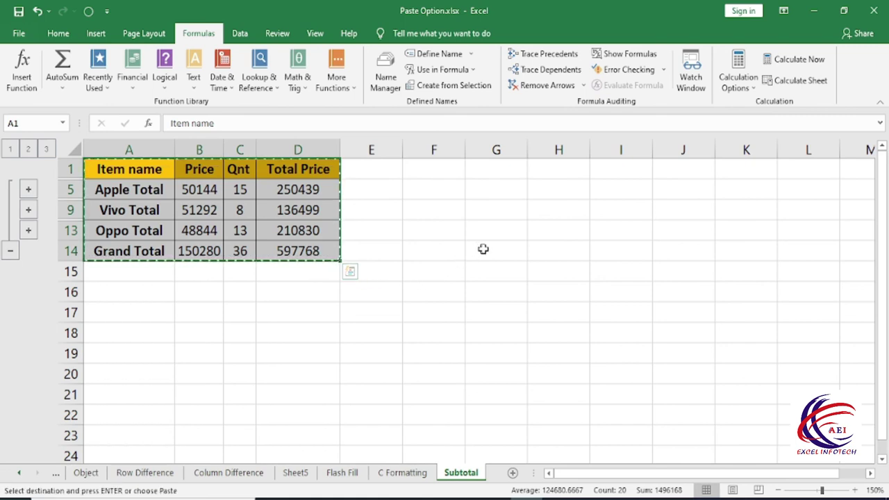
pyautogui.click(488, 250)
pyautogui.hotkey('ctrl', 'v')
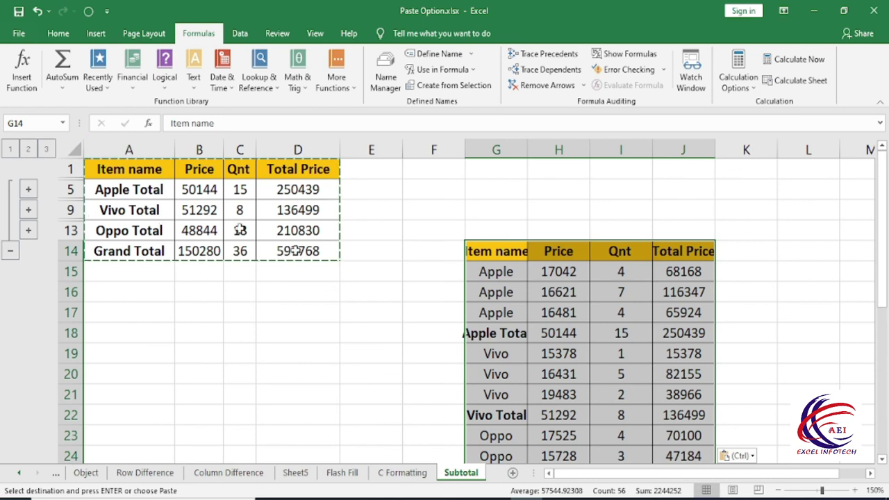
pyautogui.scroll(-1, 570, 271)
pyautogui.scroll(-3, 580, 274)
pyautogui.scroll(1, 576, 274)
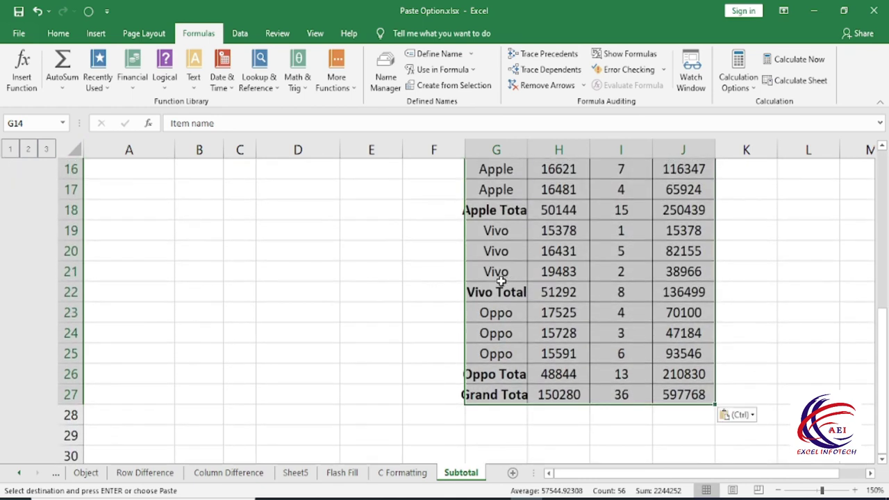
pyautogui.scroll(2, 577, 275)
pyautogui.press('Escape')
pyautogui.scroll(1, 172, 242)
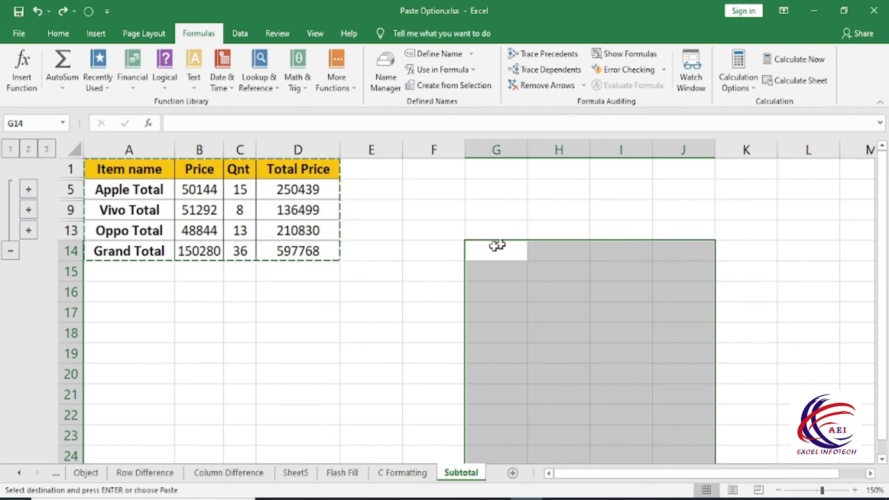
pyautogui.click(490, 225)
pyautogui.click(238, 273)
# Step: Select A1:D14, narrow it to Visible cells only via Go To Special, and copy it
pyautogui.moveTo(99, 165); pyautogui.dragTo(316, 247)
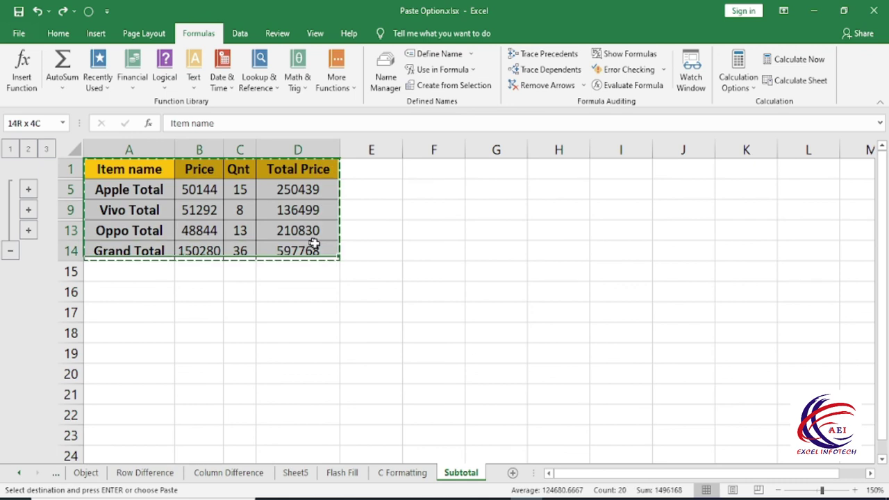
pyautogui.press('F5')
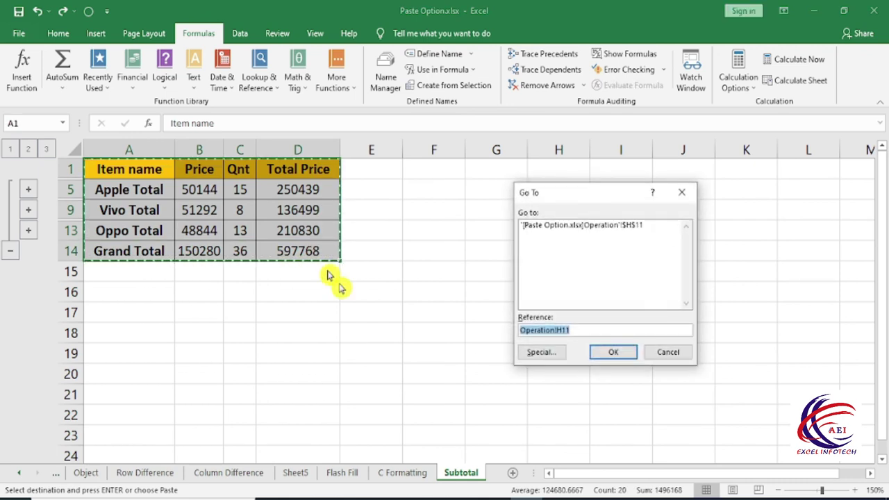
pyautogui.click(543, 353)
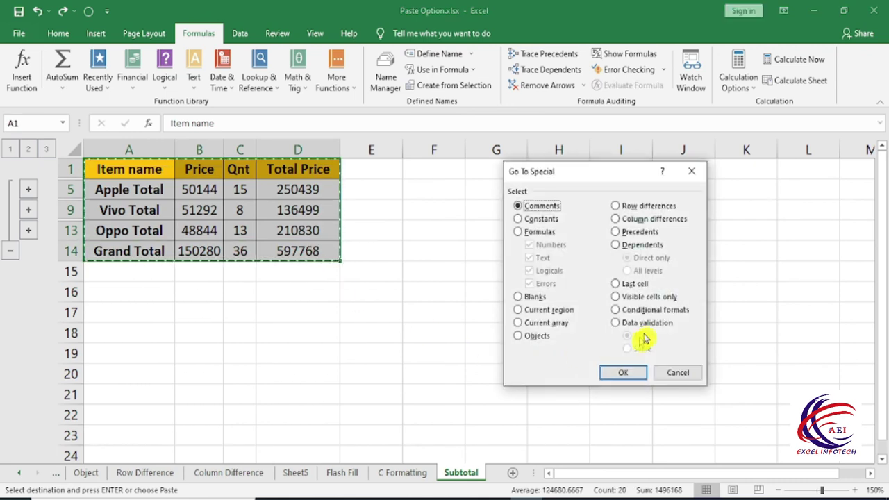
pyautogui.click(637, 300)
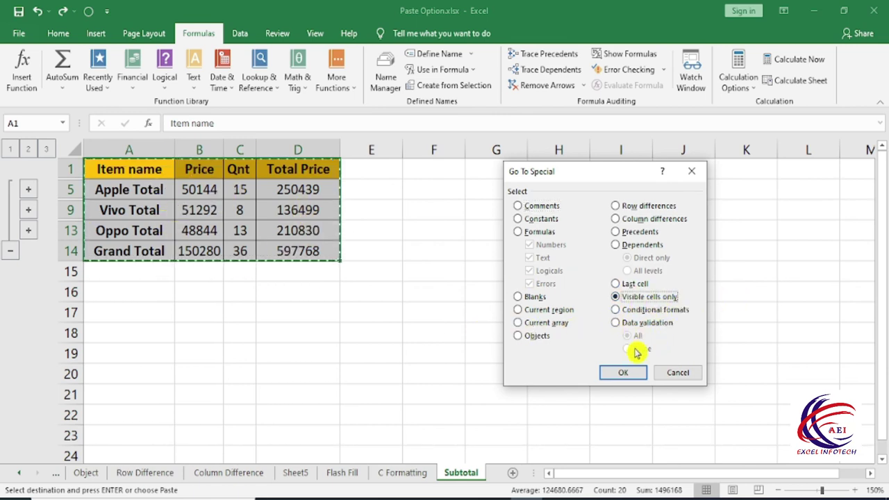
pyautogui.click(623, 372)
pyautogui.hotkey('ctrl', 'c')
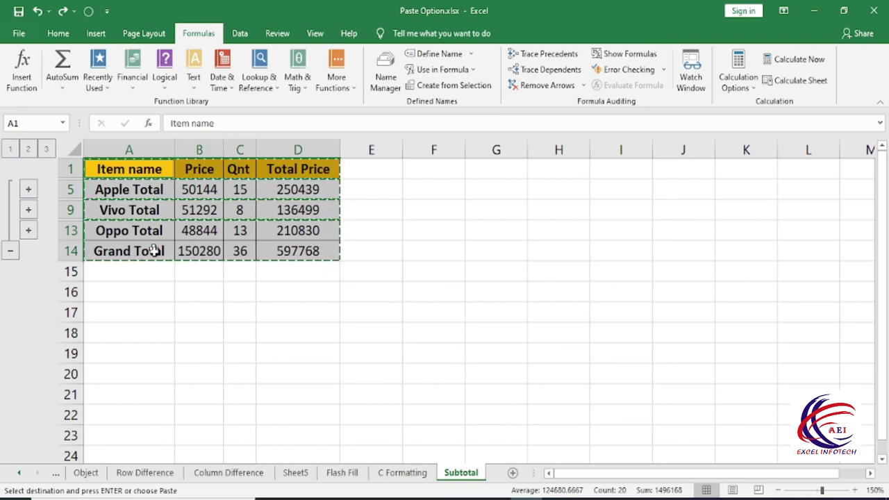
# Step: Paste the visible rows at G13 and autofit columns G to J with Alt+H, O, I
pyautogui.click(499, 234)
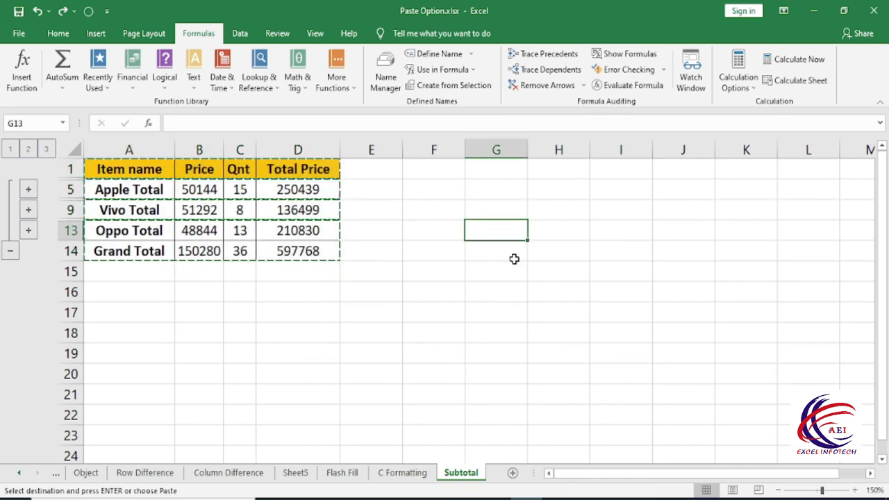
pyautogui.hotkey('ctrl', 'v')
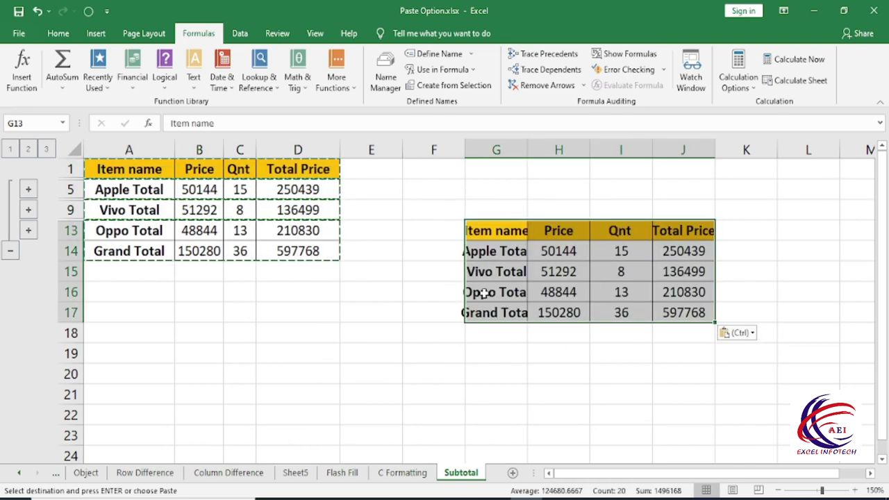
pyautogui.press('alt')
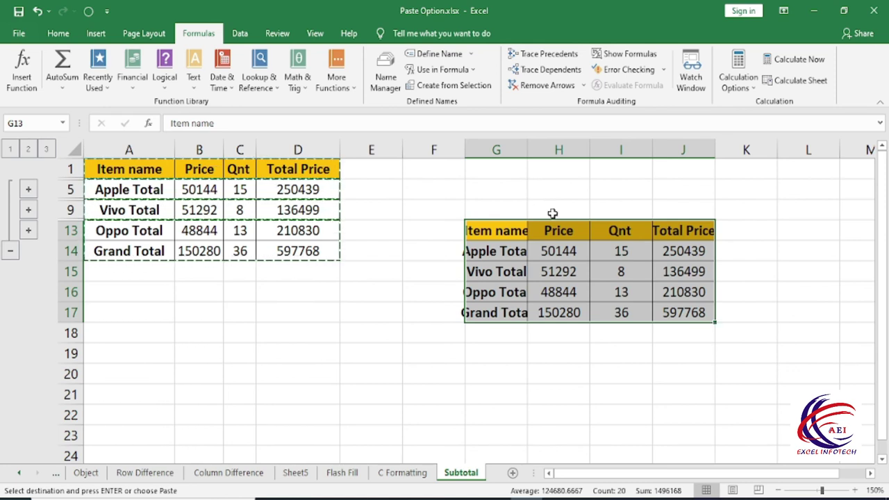
pyautogui.press('h')
pyautogui.press('o')
pyautogui.press('i')
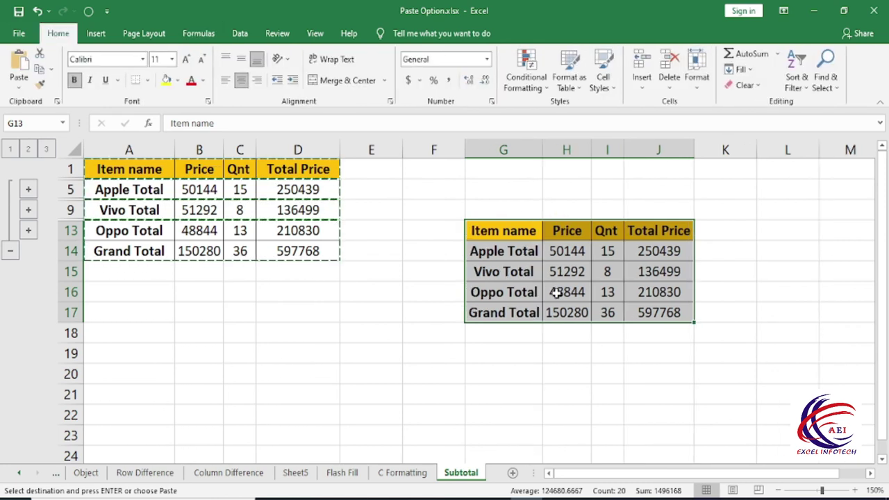
# Step: Select the pasted G13:J17 and toggle the Apple group to confirm no detail rows were copied
pyautogui.click(568, 291)
pyautogui.moveTo(494, 235); pyautogui.dragTo(667, 316)
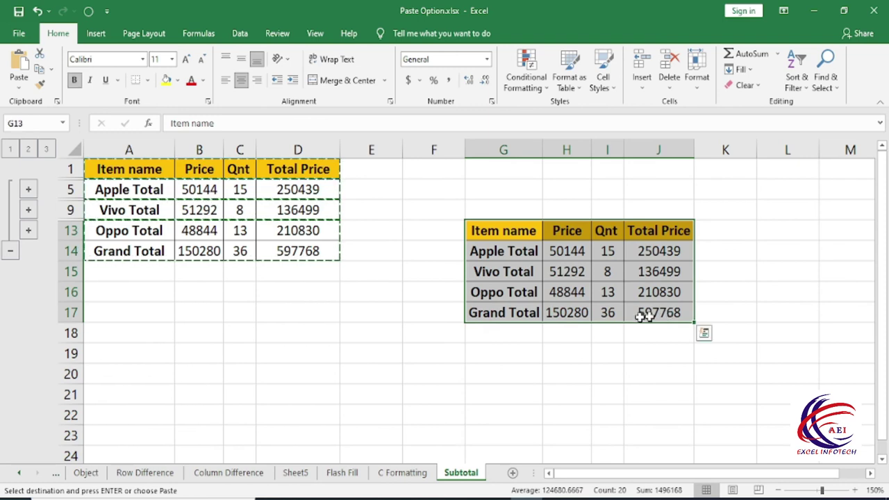
pyautogui.click(29, 190)
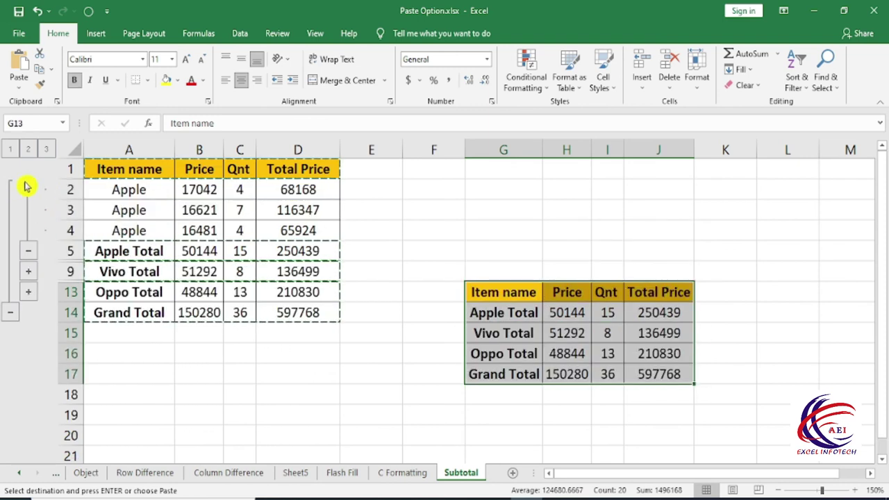
pyautogui.click(28, 186)
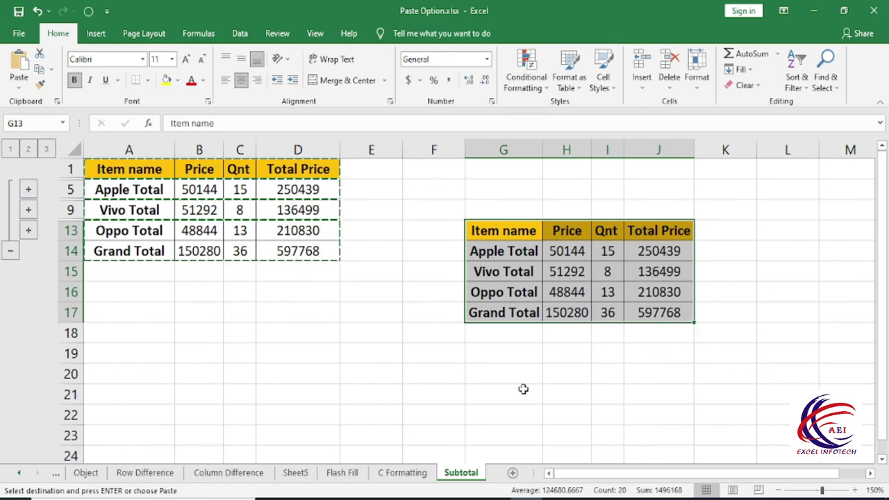
pyautogui.hotkey('ctrl', 'g')
pyautogui.hotkey('alt', 's')
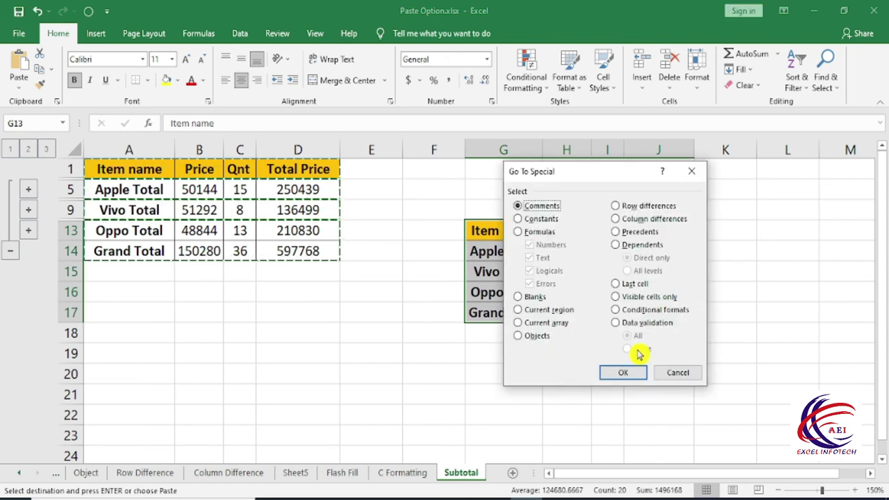
# Step: Choose Conditional formats in Go To Special, then inspect G3's Total formula and the marks table A1:I6
pyautogui.click(629, 310)
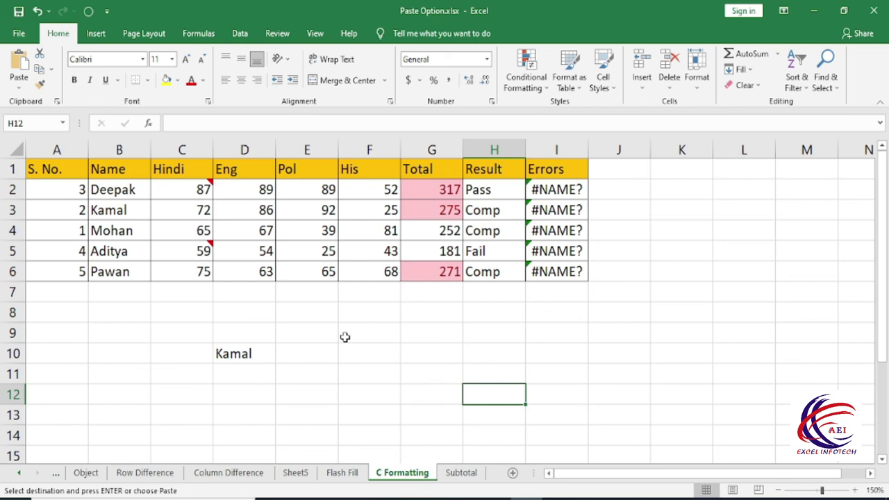
pyautogui.click(404, 208)
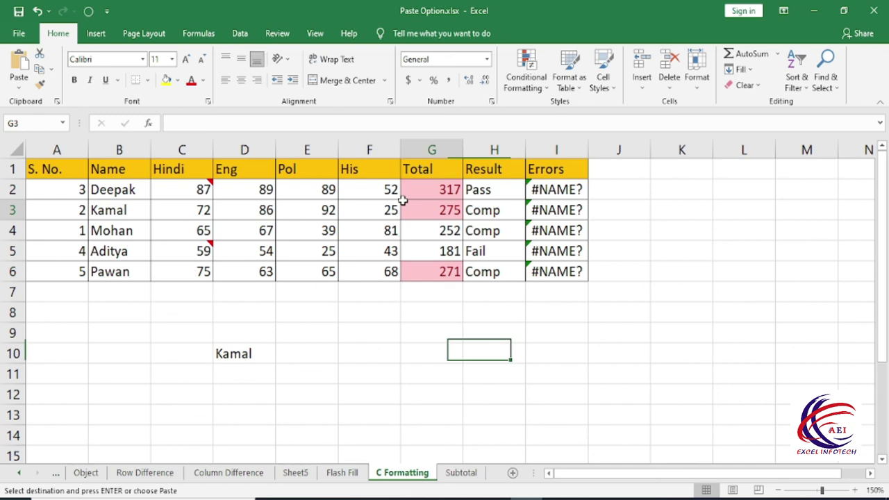
pyautogui.moveTo(54, 168); pyautogui.dragTo(556, 271)
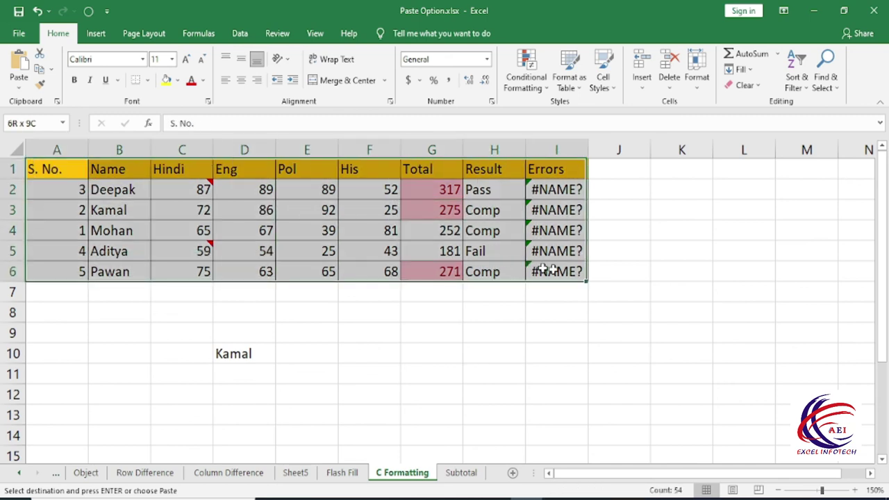
pyautogui.click(537, 335)
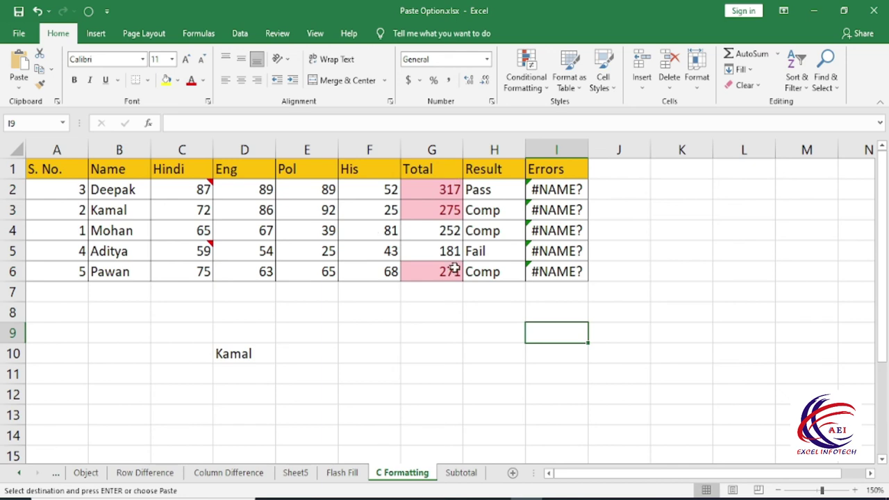
# Step: Review this worksheet's Top 3 rule in the Conditional Formatting Rules Manager, then close it
pyautogui.click(541, 85)
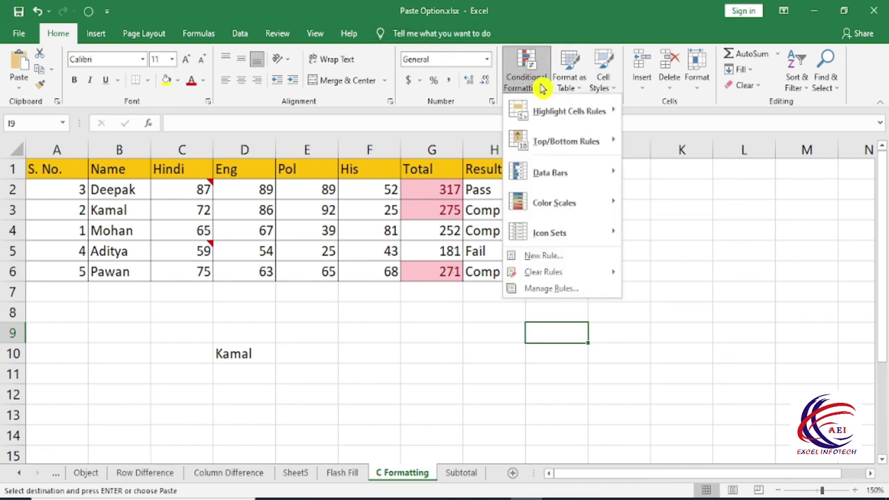
pyautogui.click(586, 290)
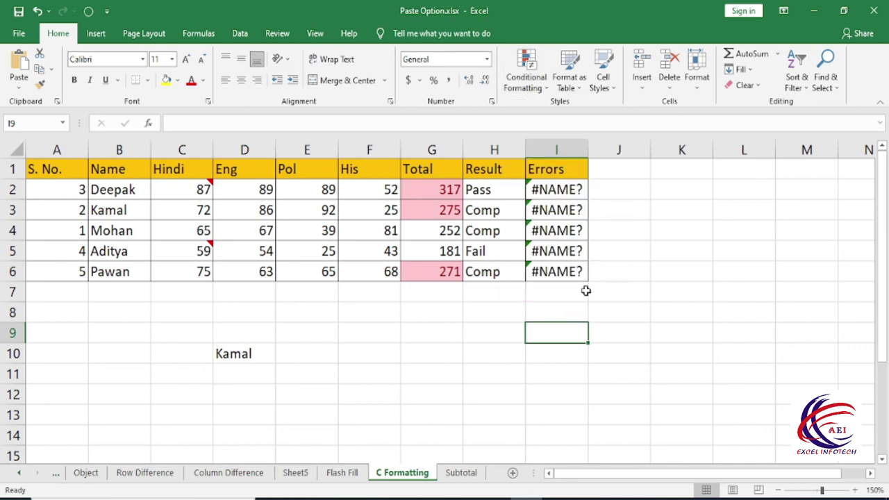
pyautogui.click(595, 227)
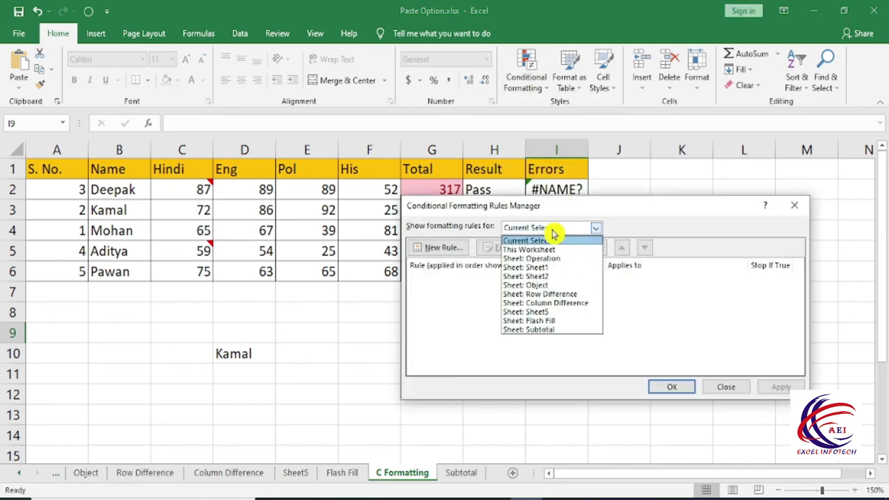
pyautogui.click(545, 250)
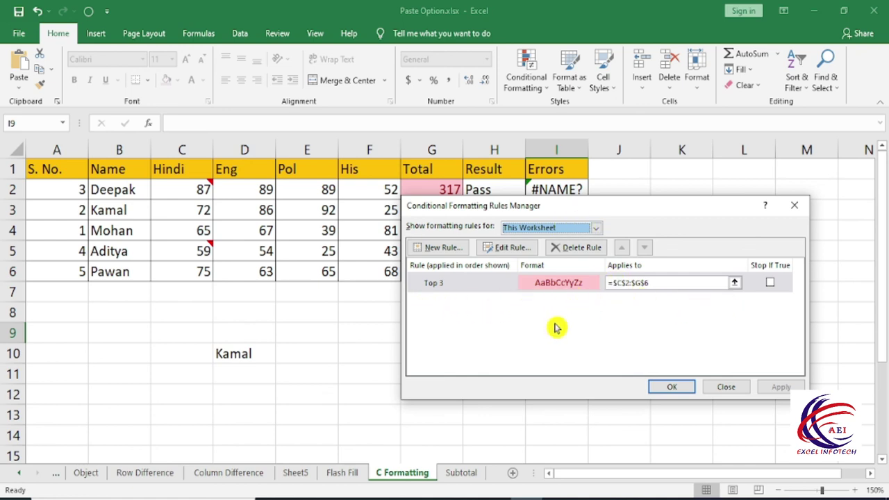
pyautogui.click(727, 388)
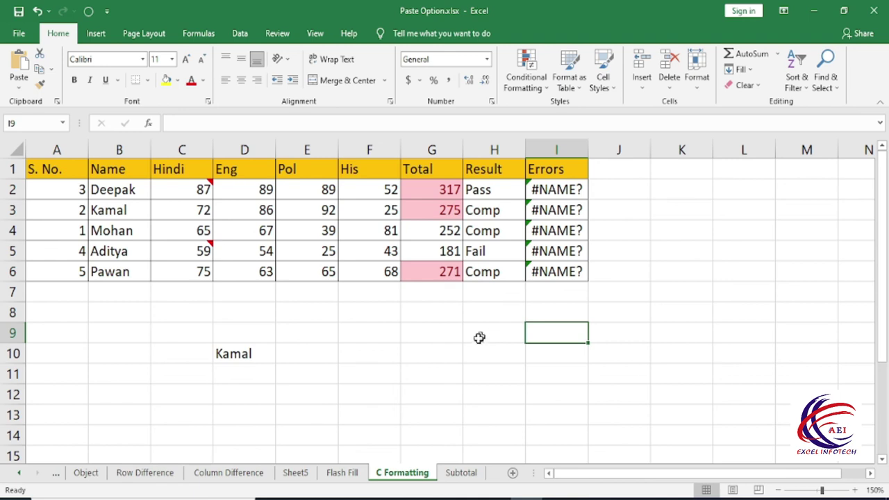
# Step: Select the conditionally formatted cells C2:G6 via Go To Special, then click G9 to deselect
pyautogui.press('F5')
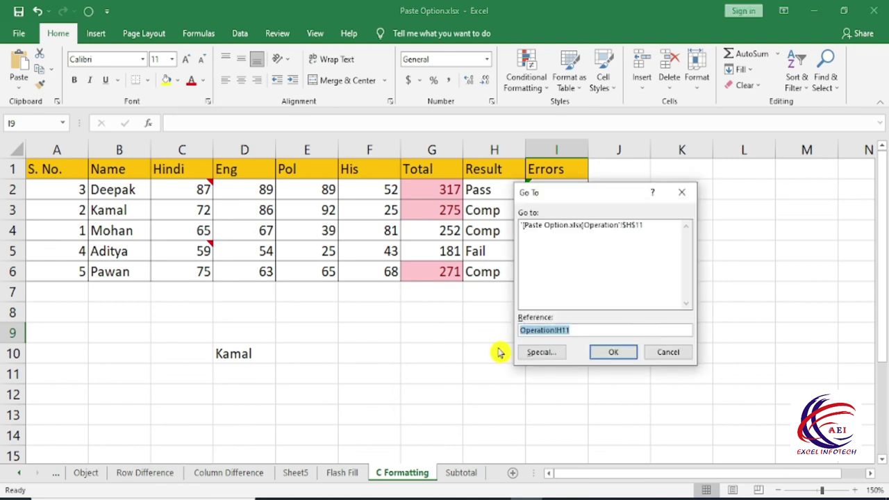
pyautogui.click(541, 350)
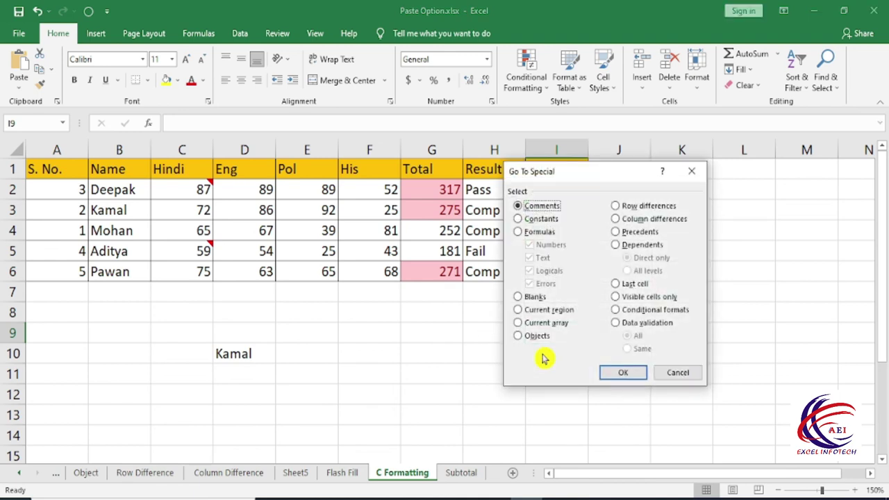
pyautogui.click(665, 314)
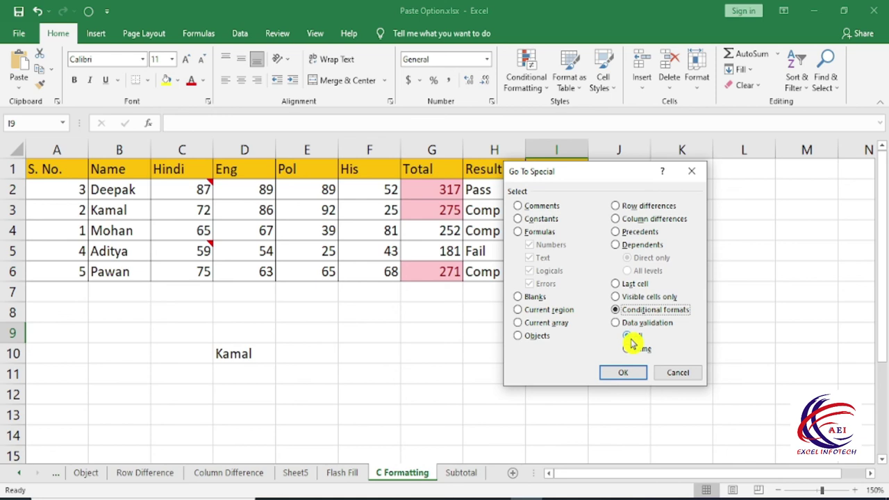
pyautogui.click(624, 373)
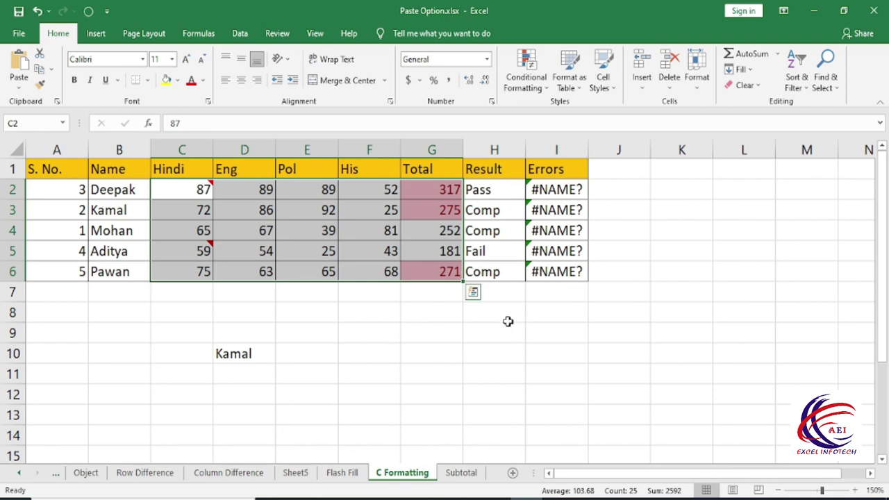
pyautogui.click(439, 326)
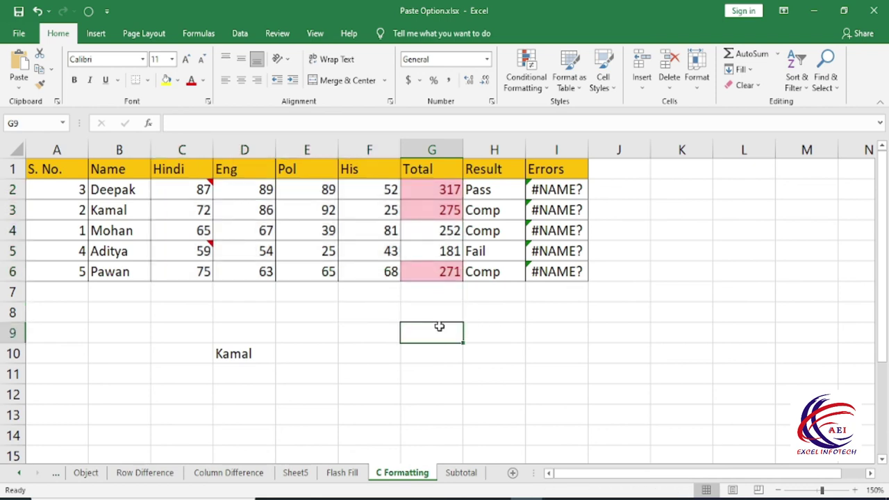
# Step: Look at the Data validation option in Go To Special, then cancel without applying
pyautogui.hotkey('ctrl', 'g')
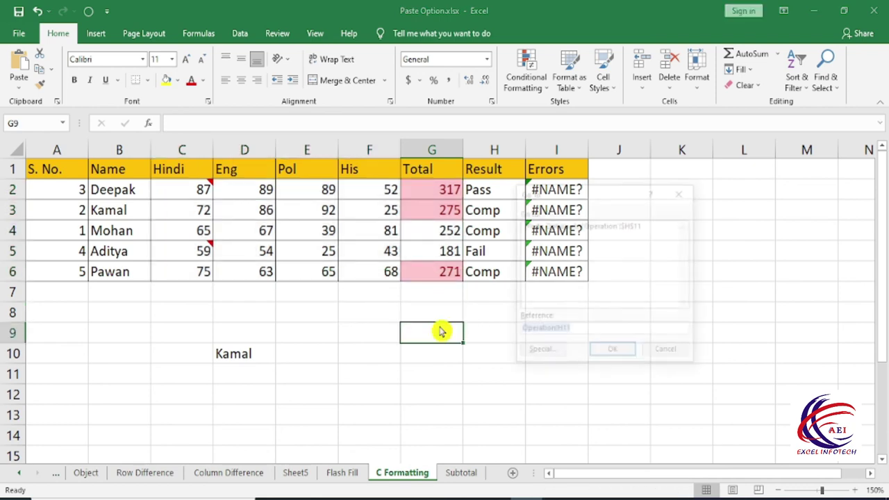
pyautogui.click(534, 349)
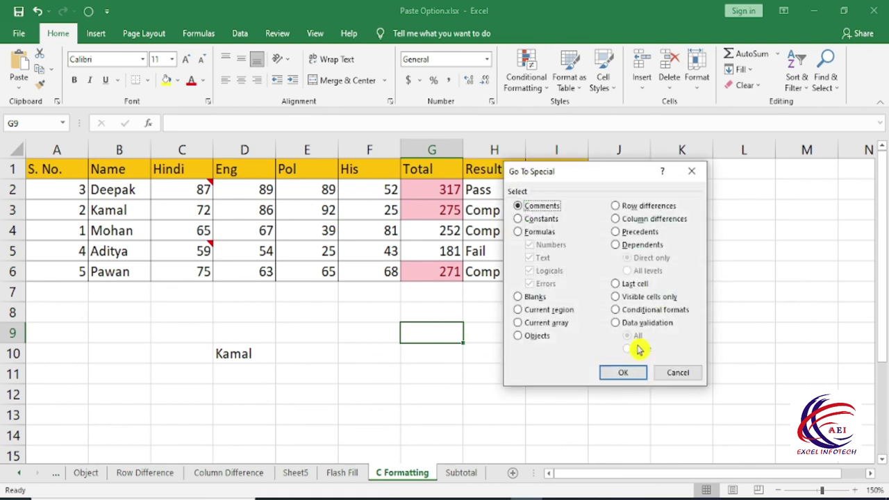
pyautogui.click(638, 324)
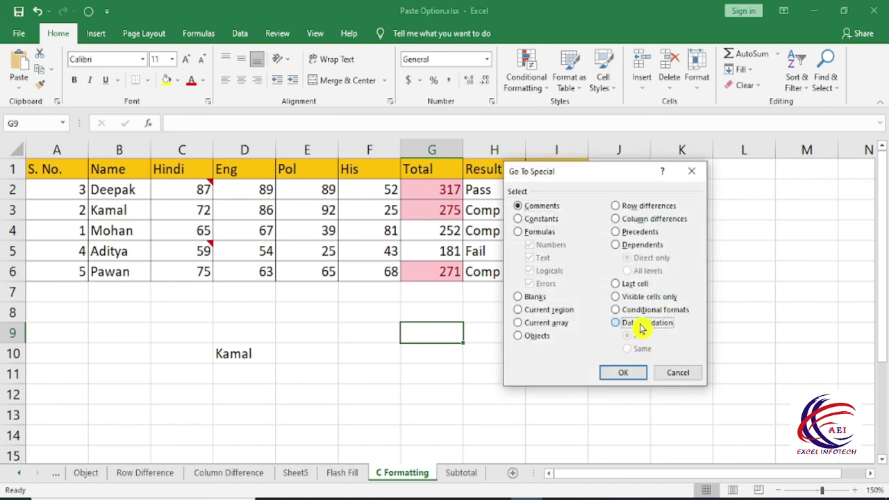
pyautogui.click(678, 372)
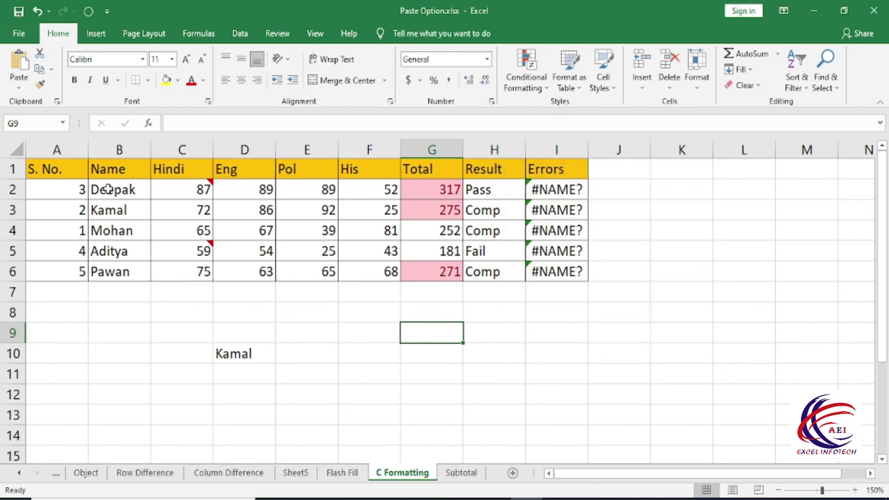
# Step: Set D10 to Mohan from its drop-down list, undoing a trial Aditya pick
pyautogui.click(236, 352)
pyautogui.click(281, 356)
pyautogui.click(248, 403)
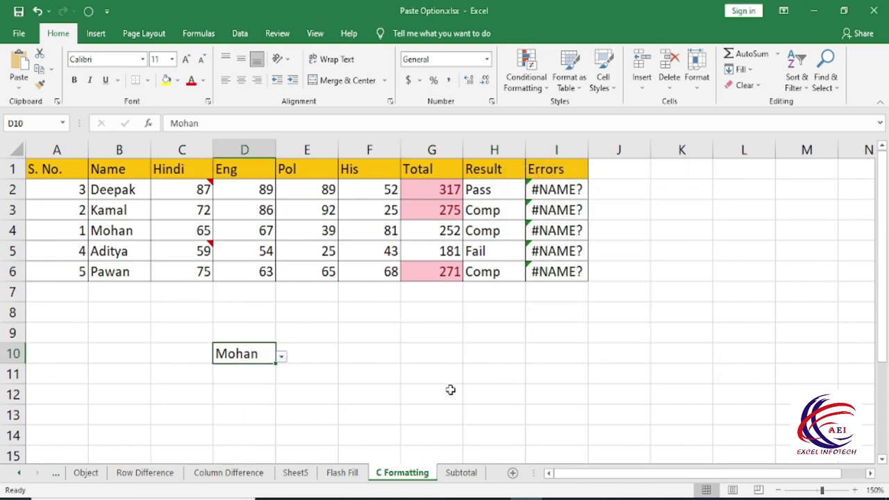
pyautogui.click(438, 380)
pyautogui.click(240, 354)
pyautogui.click(282, 355)
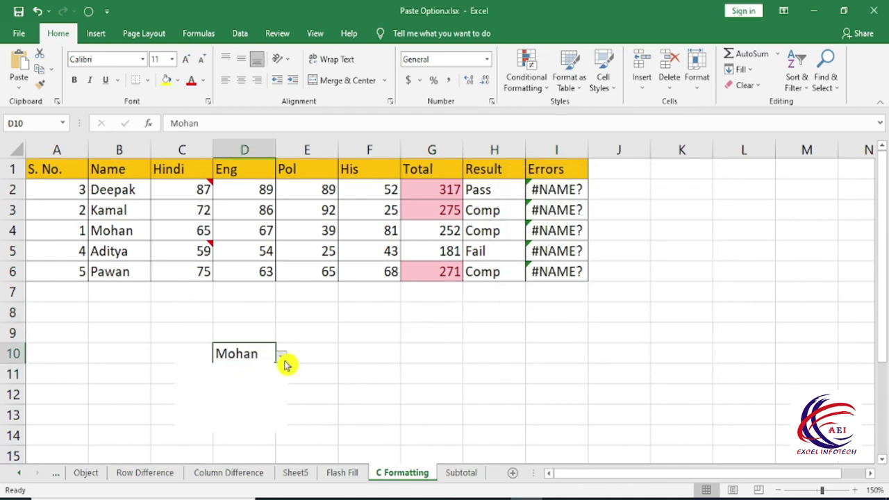
pyautogui.click(244, 418)
pyautogui.hotkey('ctrl', 'z')
pyautogui.click(262, 359)
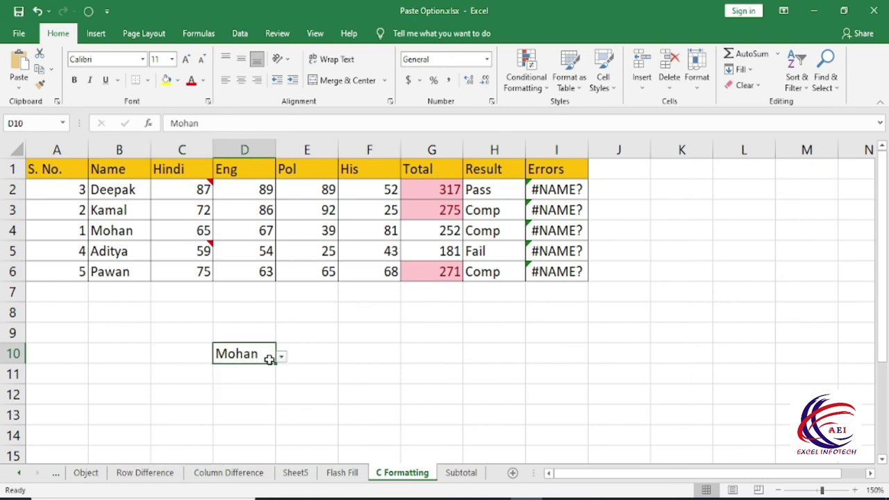
pyautogui.click(282, 355)
pyautogui.click(391, 371)
# Step: From G10, select all data-validation cells via Go To Special, which finds only D10
pyautogui.click(451, 357)
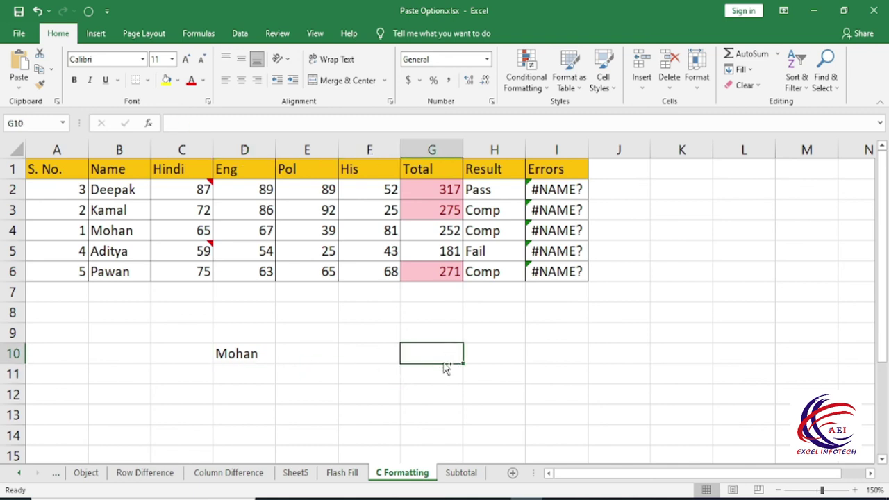
pyautogui.hotkey('ctrl', 'g')
pyautogui.click(541, 353)
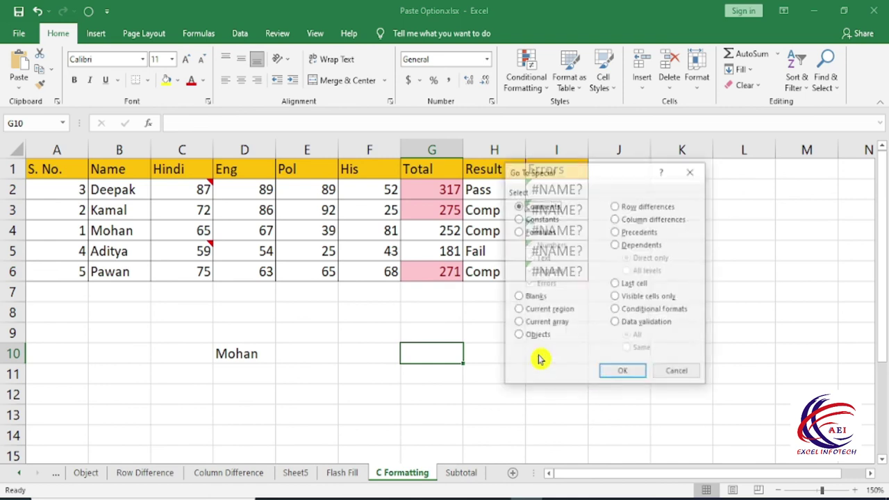
pyautogui.click(646, 323)
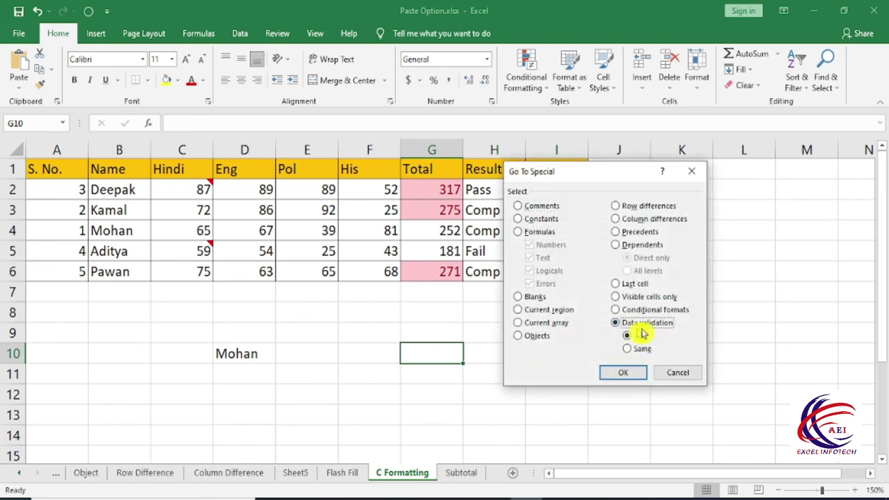
pyautogui.click(623, 372)
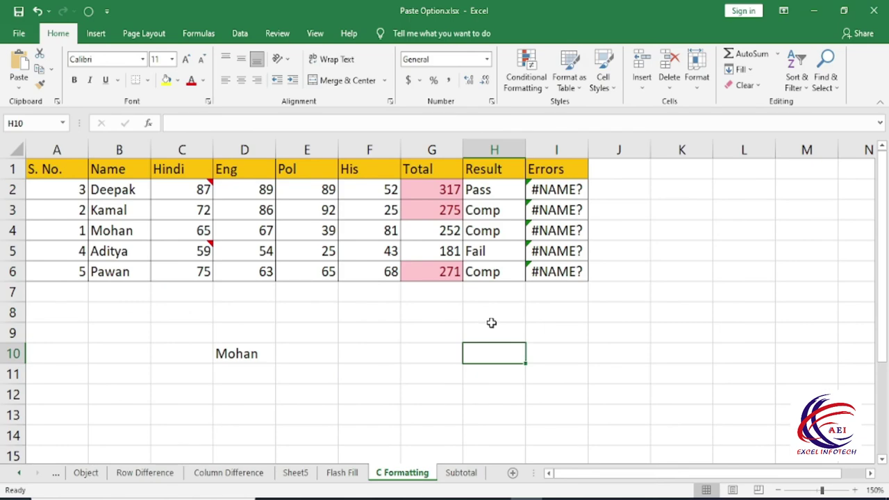
pyautogui.click(743, 188)
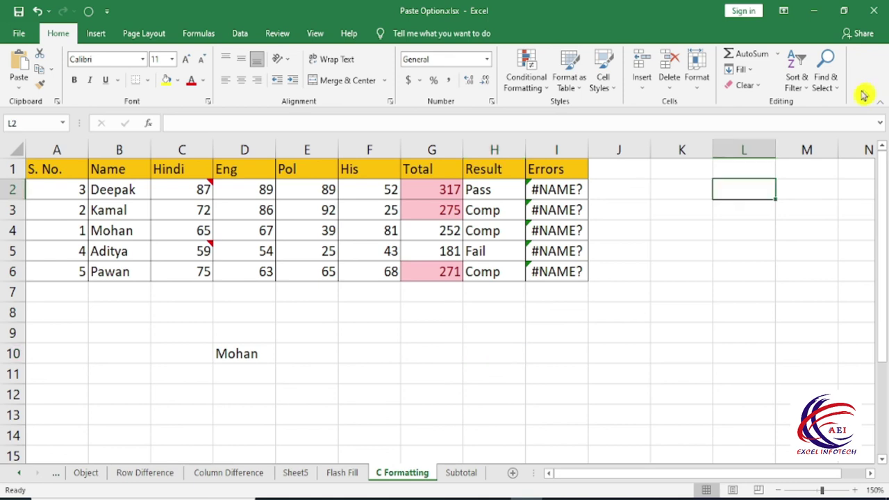
# Step: Open the Selection Pane from Find & Select, select Drop Down 3, then go to the Row Difference sheet
pyautogui.click(824, 80)
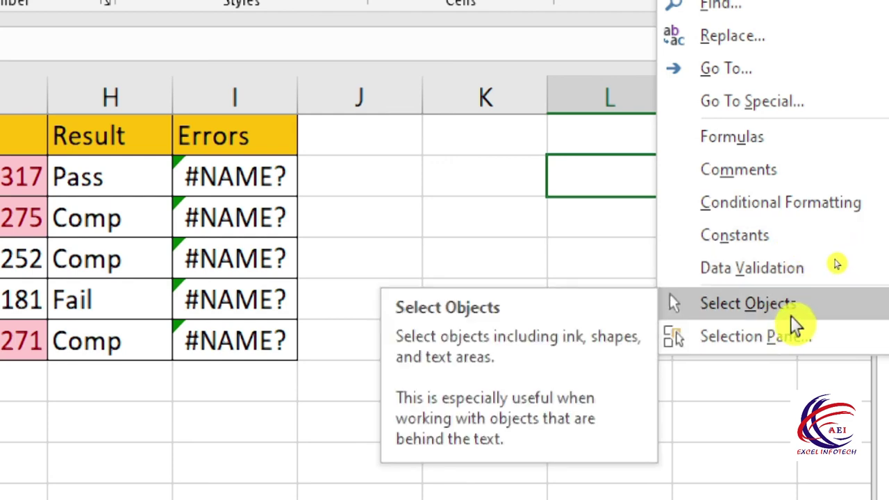
pyautogui.click(799, 345)
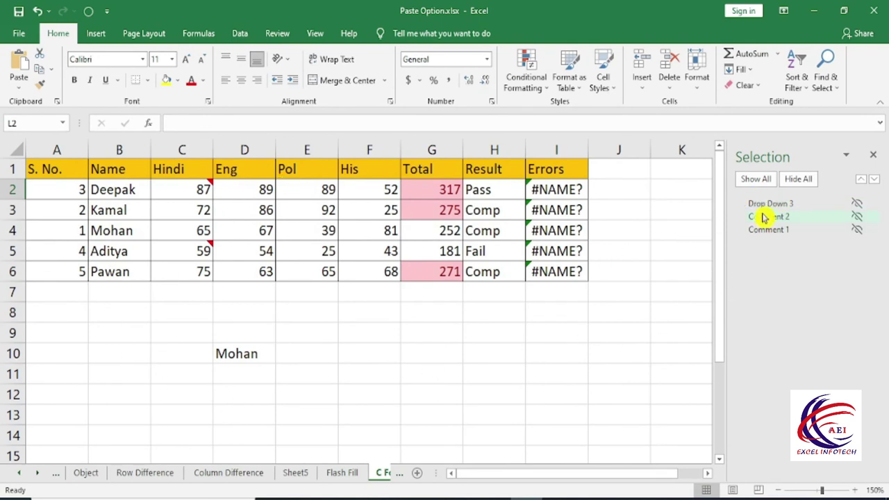
pyautogui.click(247, 349)
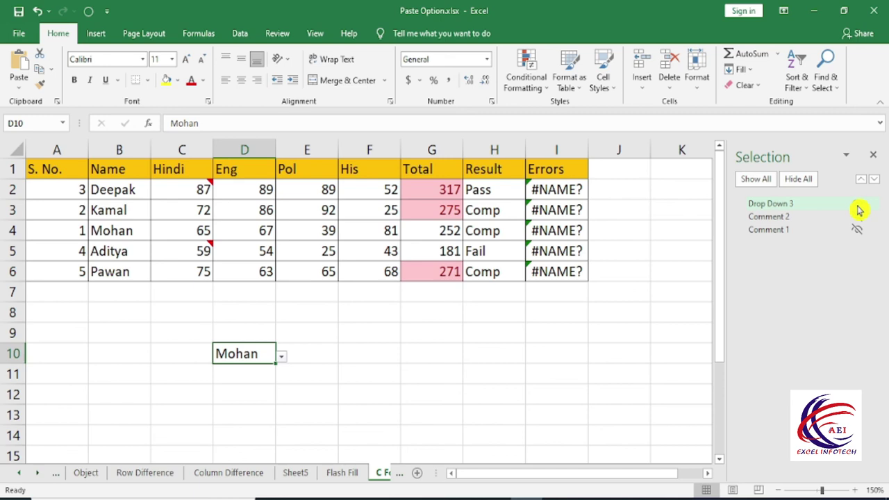
pyautogui.click(165, 473)
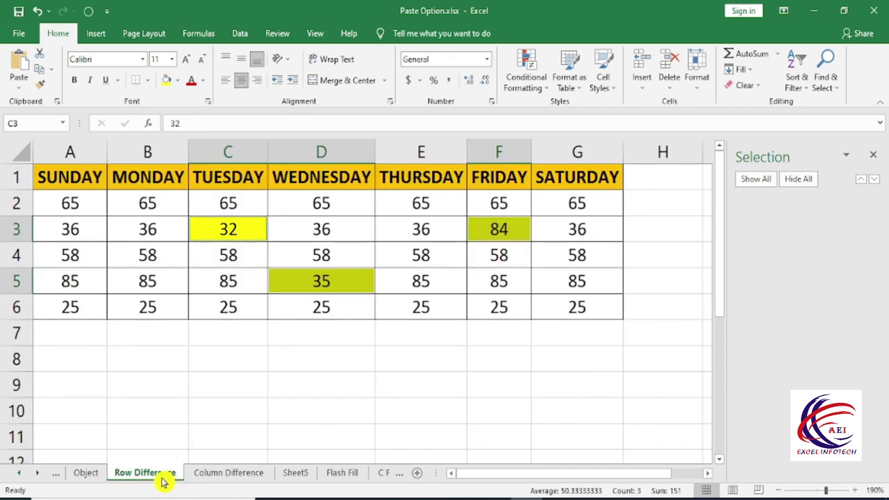
# Step: On the Object sheet, hide and reshow the Picture 2 AEI logo twice, then close the Selection Pane
pyautogui.click(87, 474)
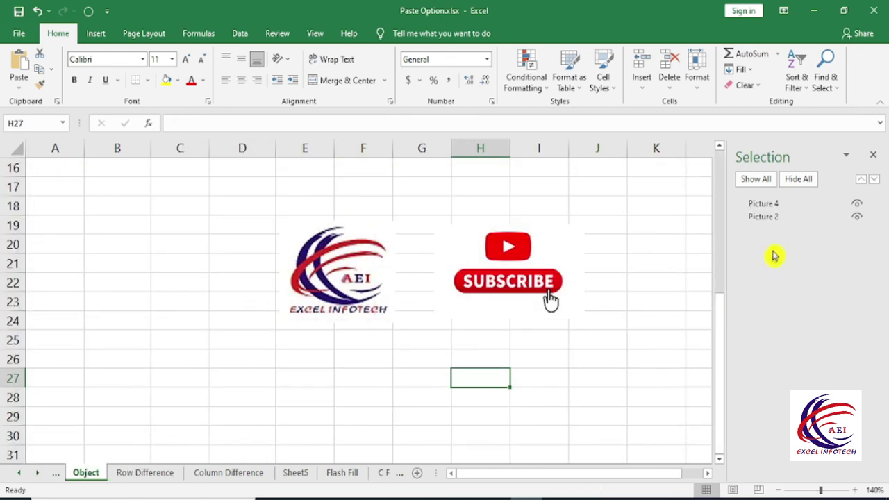
pyautogui.click(857, 218)
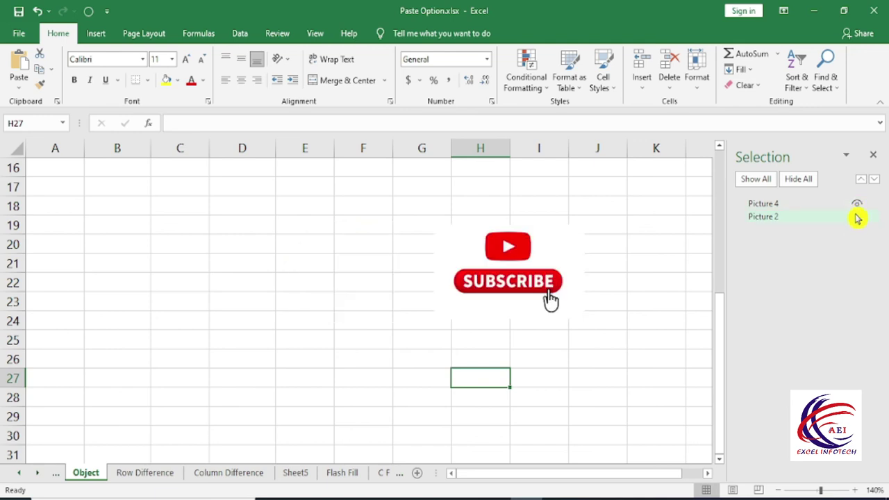
pyautogui.click(857, 218)
pyautogui.click(857, 218)
pyautogui.click(857, 218)
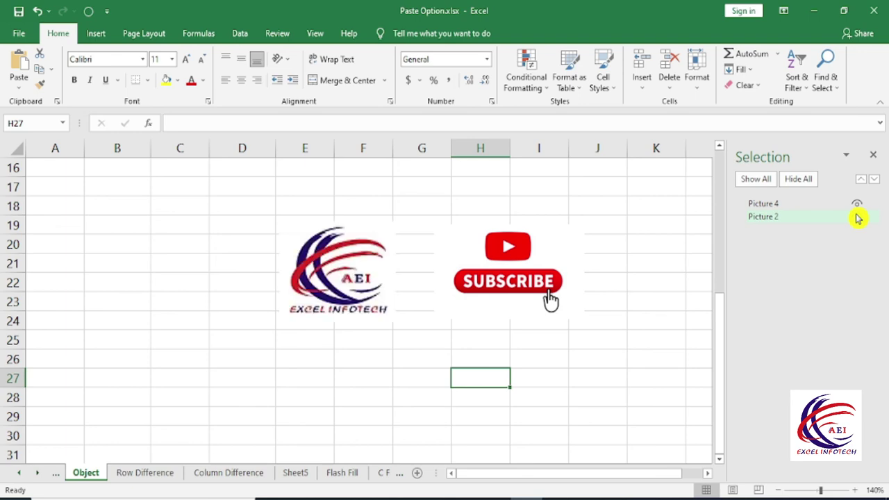
pyautogui.click(825, 69)
pyautogui.click(780, 272)
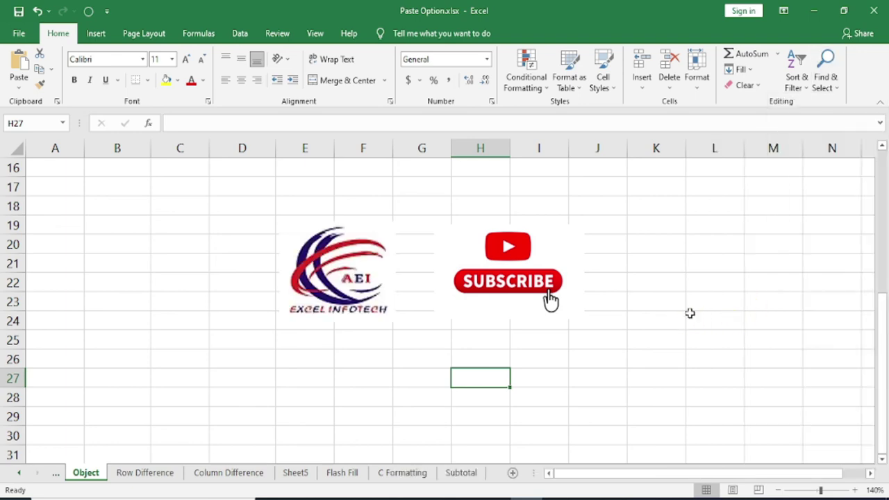